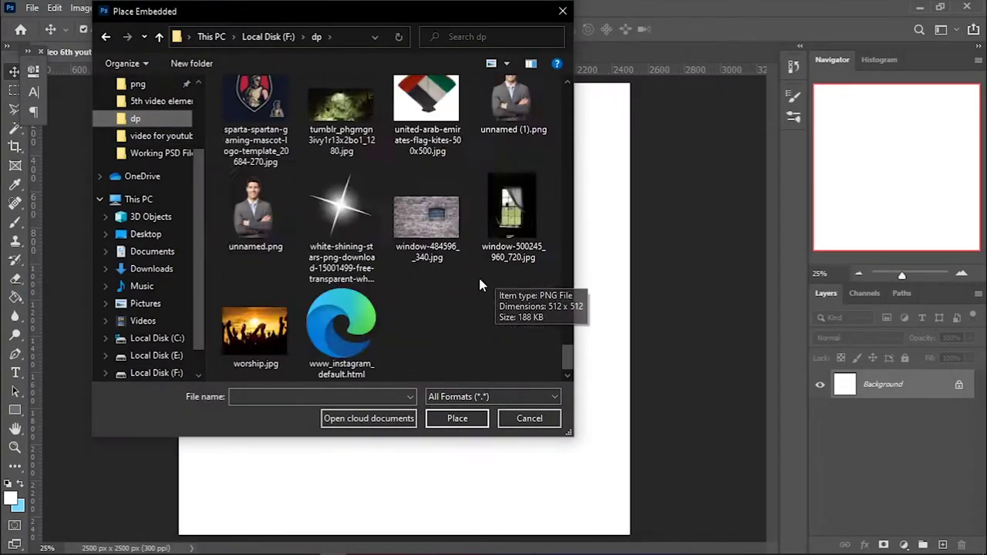
# Embed the cricketer photo on the canvas and add an empty Layer 1 above it
pyautogui.scroll(10, 478, 285)
pyautogui.doubleClick(319, 110)
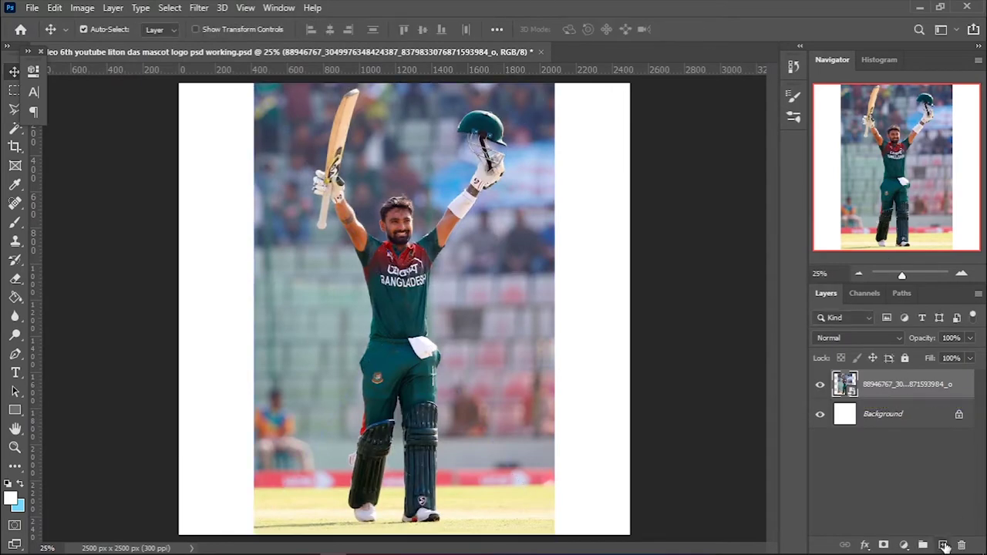
pyautogui.click(944, 546)
pyautogui.hotkey('ctrl', '+')
pyautogui.hotkey('ctrl', '+')
# With the Pen tool, start the outline path along the ear and hairline
pyautogui.hotkey('ctrl', '+')
pyautogui.hotkey('ctrl', '+')
pyautogui.press('p')
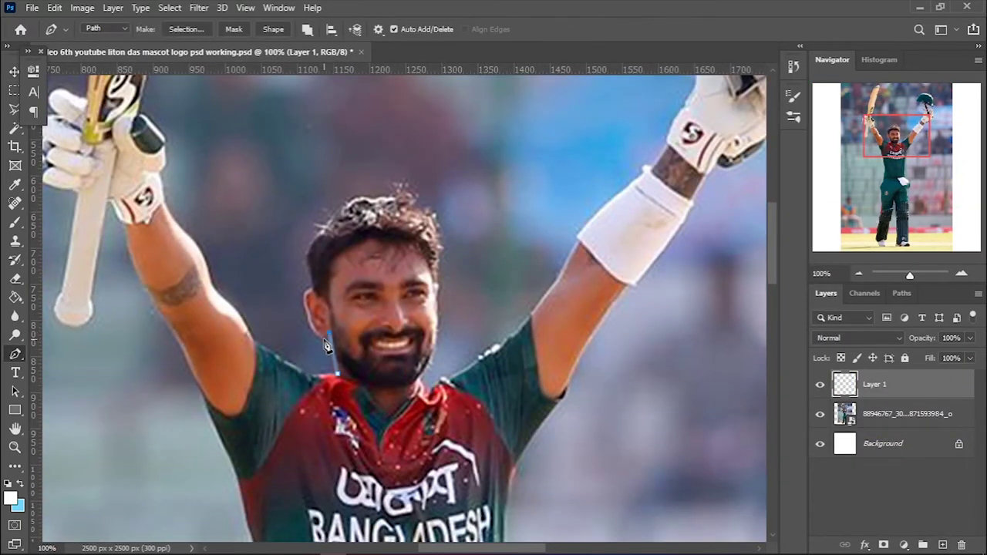
pyautogui.hotkey('ctrl', '+')
pyautogui.hotkey('ctrl', '+')
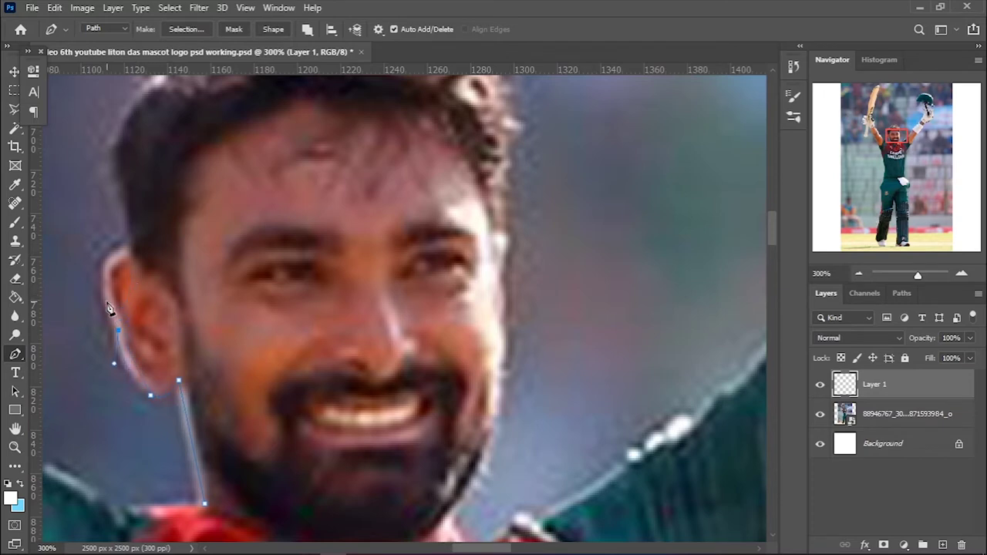
pyautogui.scroll(1, 131, 246)
pyautogui.scroll(2, 127, 278)
pyautogui.moveTo(122, 291); pyautogui.dragTo(150, 270)
pyautogui.scroll(2, 100, 274)
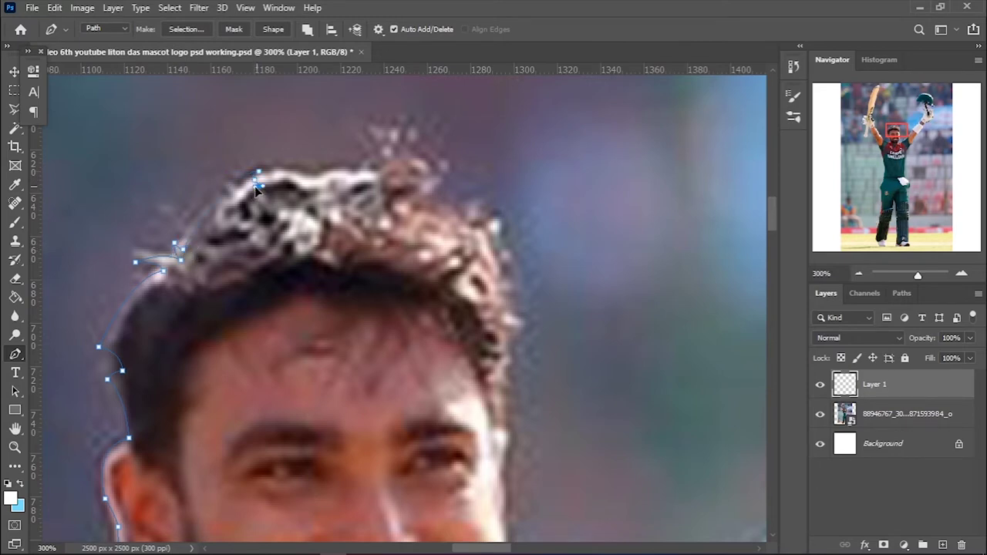
pyautogui.moveTo(301, 171); pyautogui.dragTo(334, 165)
pyautogui.scroll(1, 402, 236)
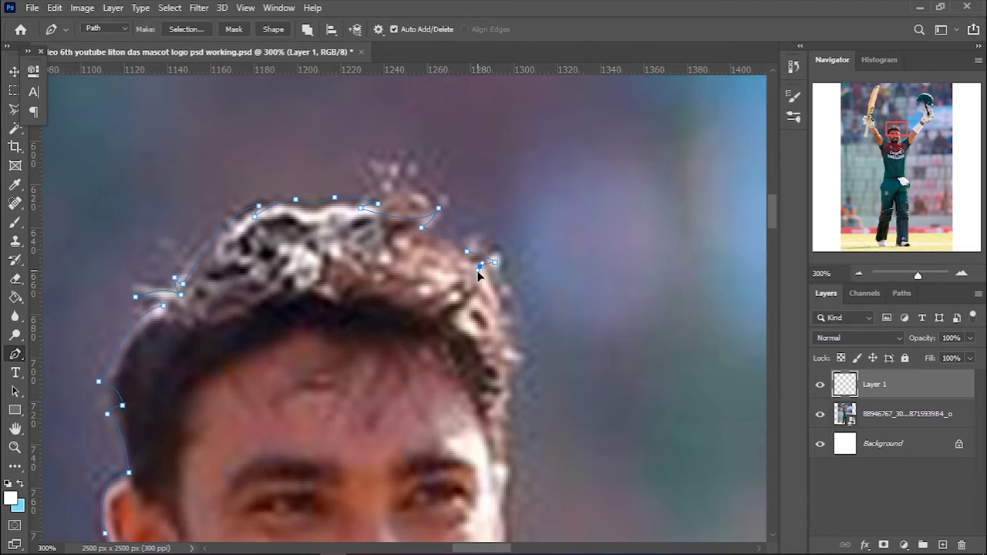
# Continue the path over the top and right side of the hair onto the face
pyautogui.scroll(-1, 494, 267)
pyautogui.click(510, 255)
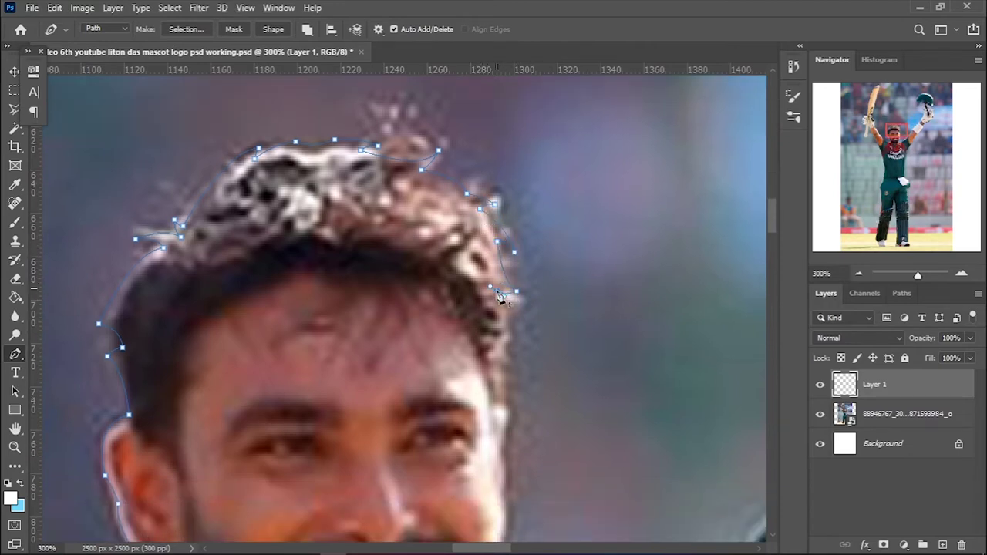
pyautogui.scroll(-1, 502, 362)
pyautogui.click(503, 362)
pyautogui.scroll(-1, 505, 359)
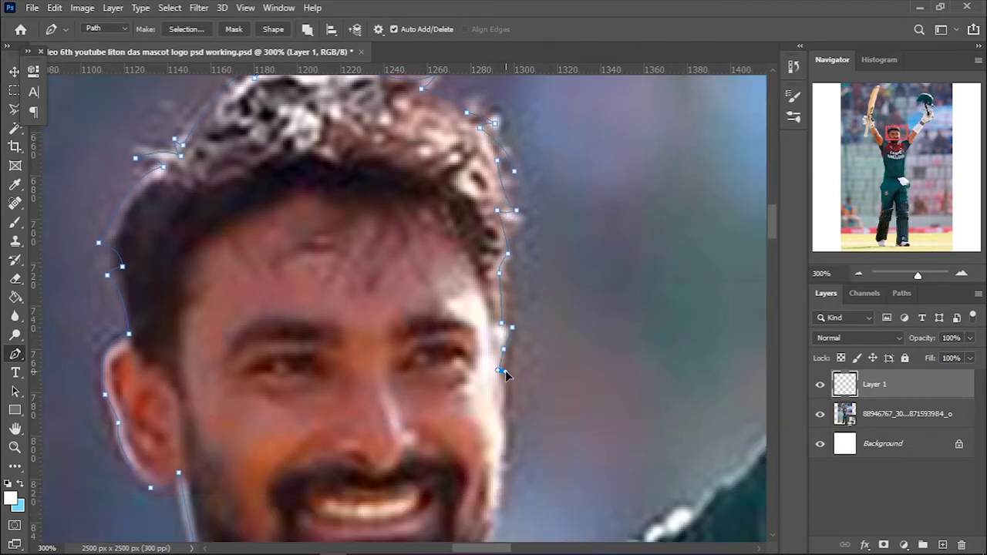
pyautogui.scroll(-1, 506, 374)
pyautogui.click(502, 367)
pyautogui.scroll(-1, 503, 370)
# Extend the path down the right cheek to the jaw, undoing stray anchors under the chin
pyautogui.click(503, 382)
pyautogui.scroll(-1, 501, 385)
pyautogui.click(498, 423)
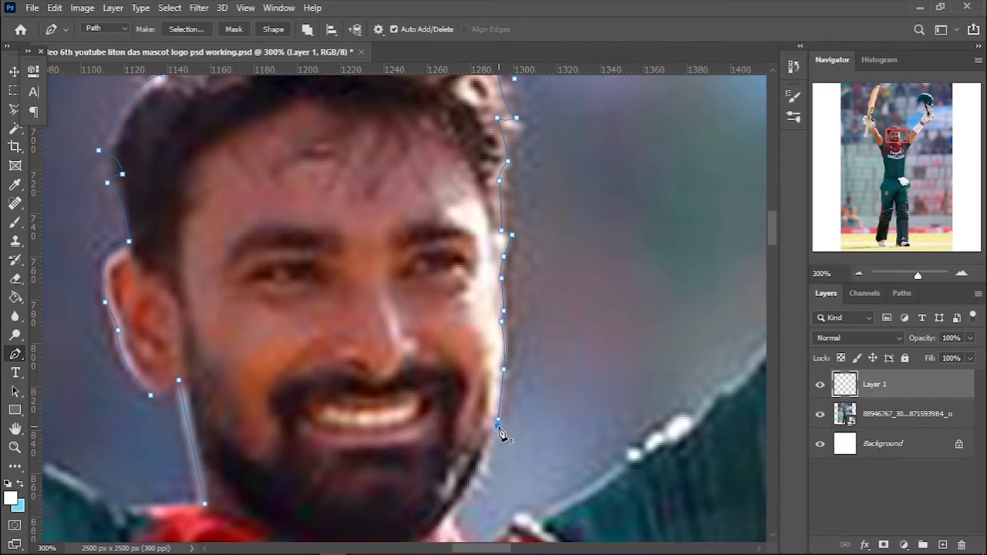
pyautogui.scroll(-1, 497, 432)
pyautogui.click(419, 456)
pyautogui.moveTo(317, 458); pyautogui.dragTo(275, 443)
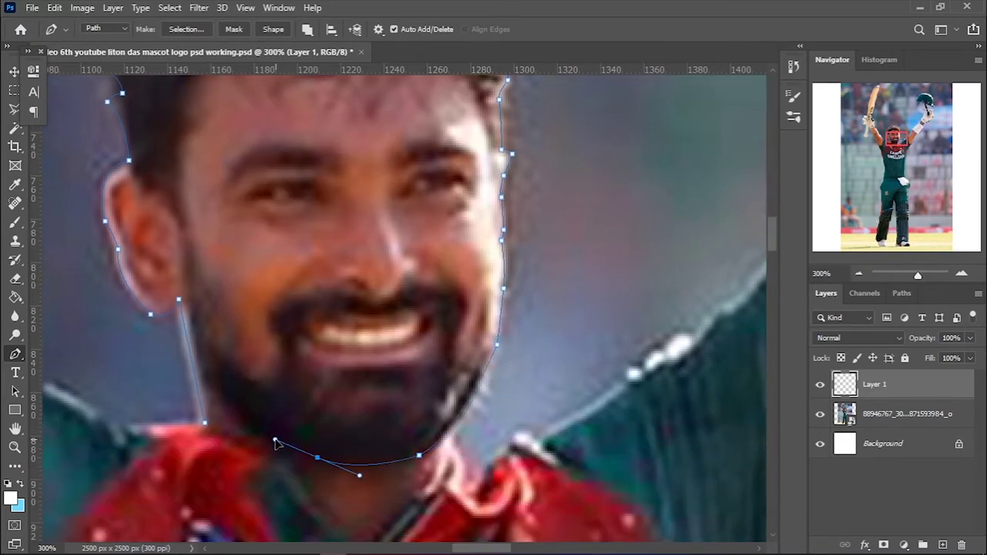
pyautogui.scroll(1, 266, 417)
pyautogui.scroll(-2, 342, 331)
pyautogui.hotkey('ctrl', 'z')
pyautogui.hotkey('ctrl', 'z')
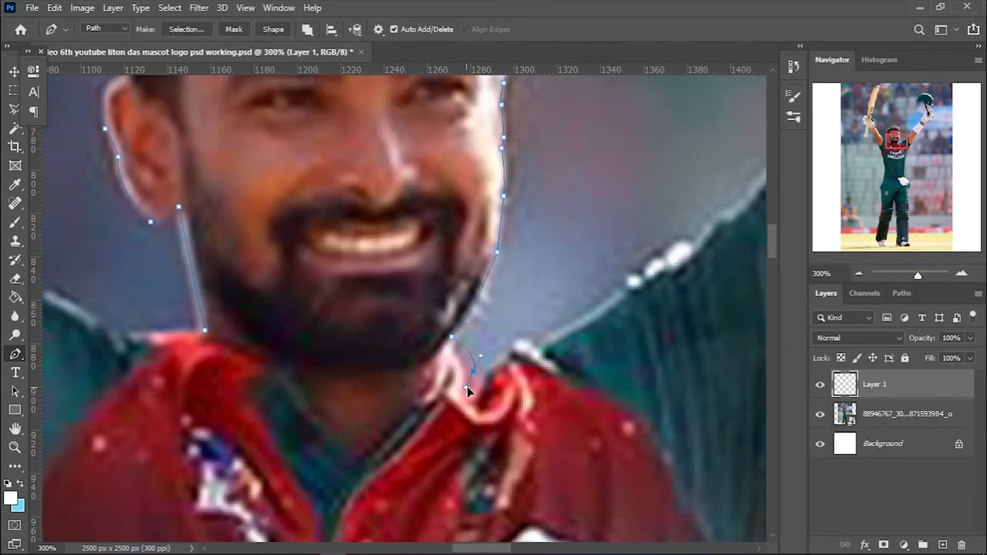
# Continue the path from the shoulder up the upper arm toward the wristband
pyautogui.scroll(1, 538, 349)
pyautogui.hscroll(3, 537, 349)
pyautogui.click(428, 338)
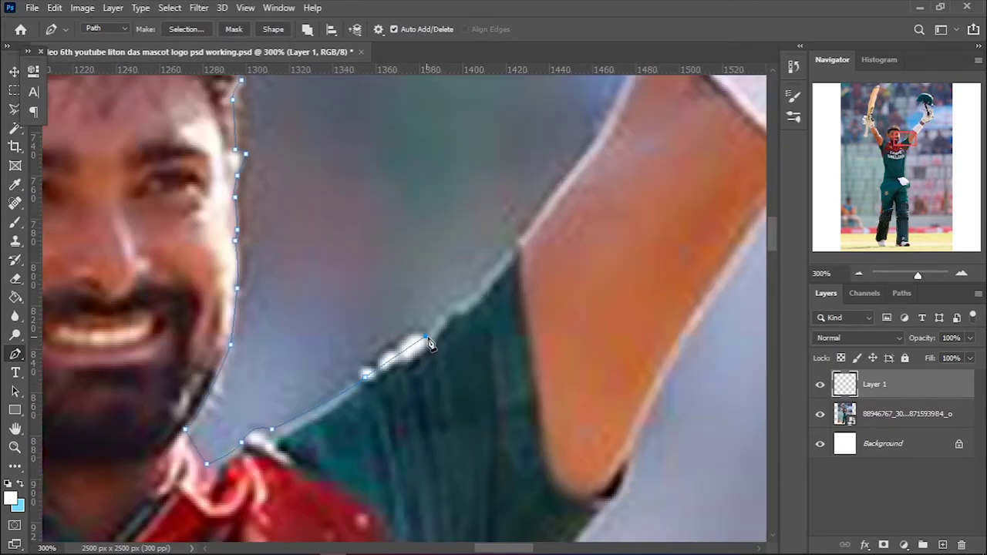
pyautogui.scroll(1, 484, 299)
pyautogui.click(521, 364)
pyautogui.scroll(1, 555, 324)
pyautogui.click(605, 308)
pyautogui.moveTo(662, 195); pyautogui.dragTo(681, 180)
# Curve the path around the wristband's top corner and along the glove's edge
pyautogui.scroll(1, 665, 235)
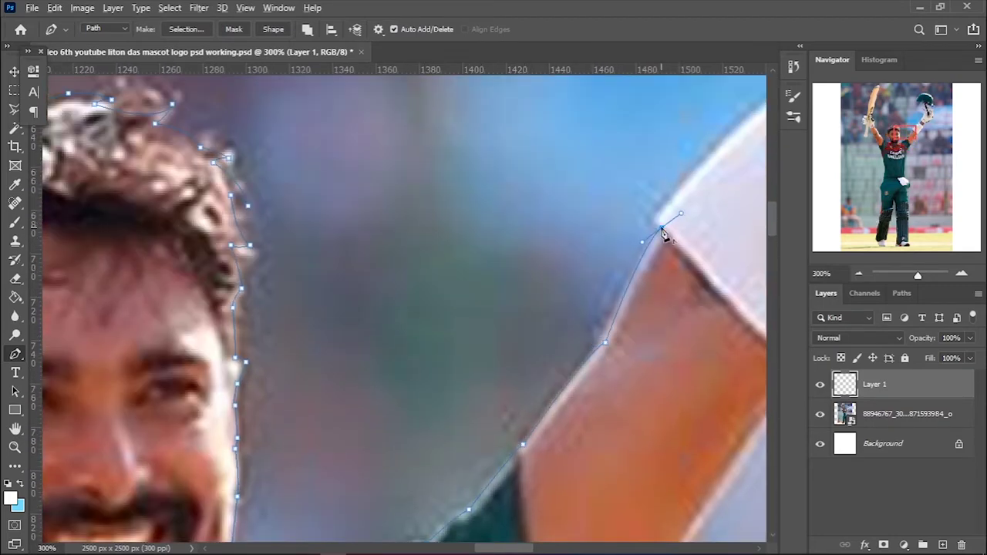
pyautogui.scroll(1, 552, 345)
pyautogui.scroll(1, 485, 331)
pyautogui.moveTo(625, 155); pyautogui.dragTo(703, 110)
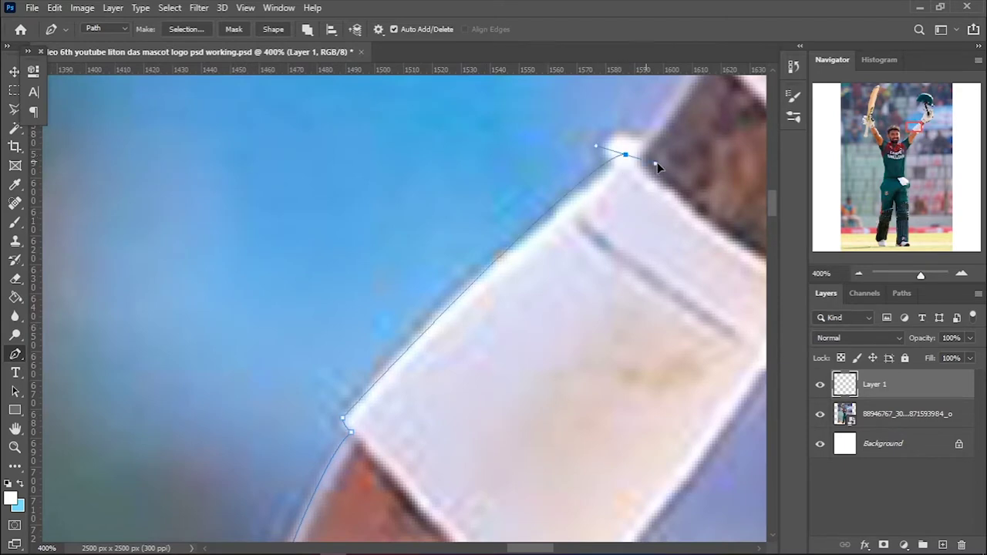
pyautogui.scroll(2, 507, 542)
pyautogui.hscroll(2, 508, 542)
pyautogui.scroll(2, 486, 194)
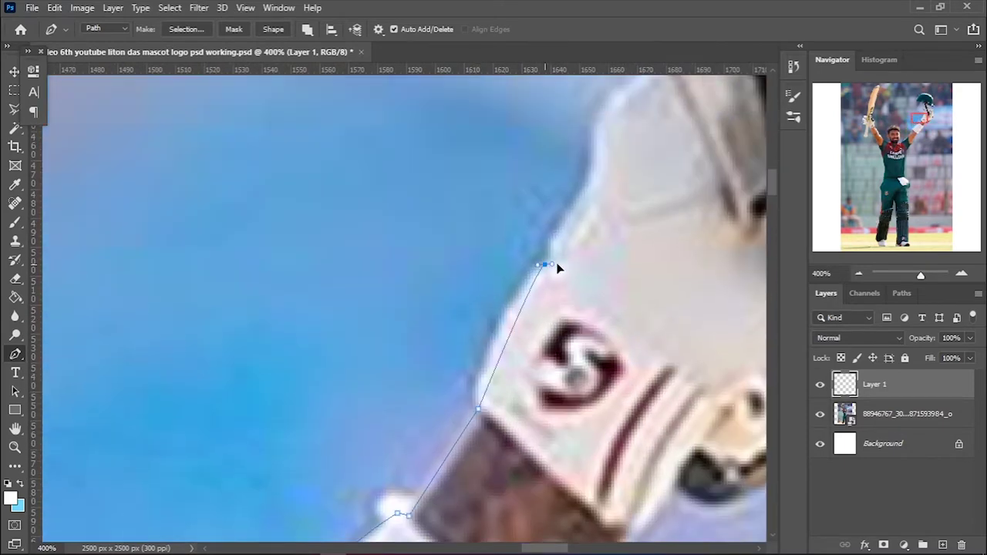
pyautogui.moveTo(548, 255); pyautogui.dragTo(597, 215)
# Trace the glove where it meets the helmet grill and around its fingers
pyautogui.scroll(1, 550, 357)
pyautogui.scroll(-1, 550, 342)
pyautogui.scroll(2, 595, 346)
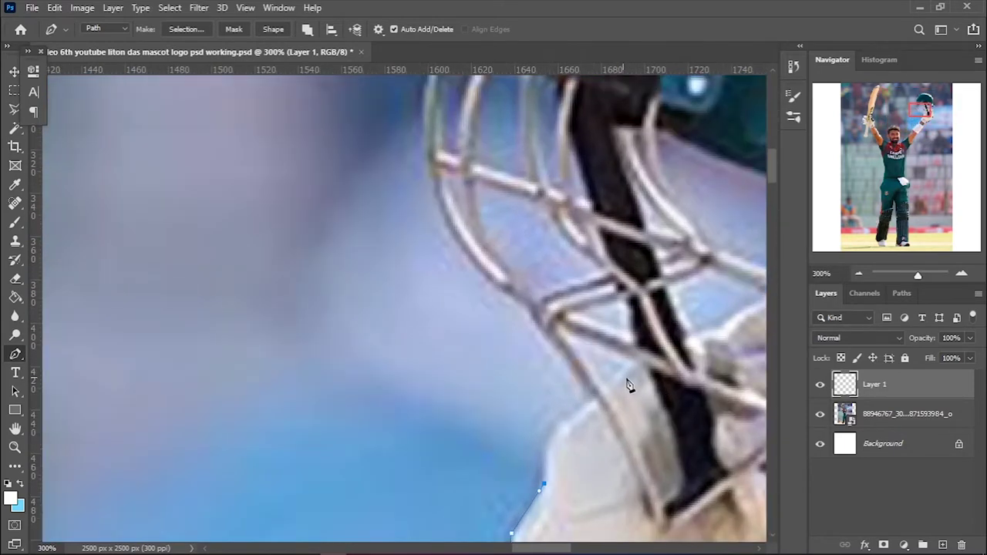
pyautogui.scroll(-1, 628, 386)
pyautogui.click(546, 419)
pyautogui.scroll(1, 579, 357)
pyautogui.hscroll(3, 656, 408)
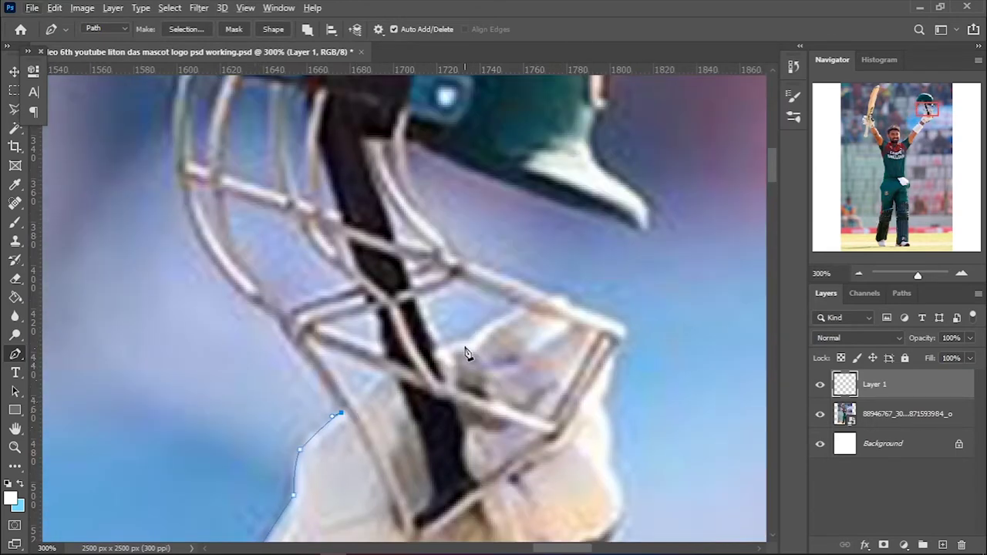
pyautogui.click(470, 337)
pyautogui.moveTo(575, 305)
pyautogui.mouseDown()
pyautogui.moveTo(598, 346)
pyautogui.moveTo(623, 328)
pyautogui.mouseUp()
# Outline the top of the glove and around its knuckles
pyautogui.scroll(-1, 597, 340)
pyautogui.click(604, 326)
pyautogui.scroll(-1, 604, 331)
pyautogui.scroll(-1, 609, 355)
pyautogui.click(600, 370)
pyautogui.scroll(-2, 602, 376)
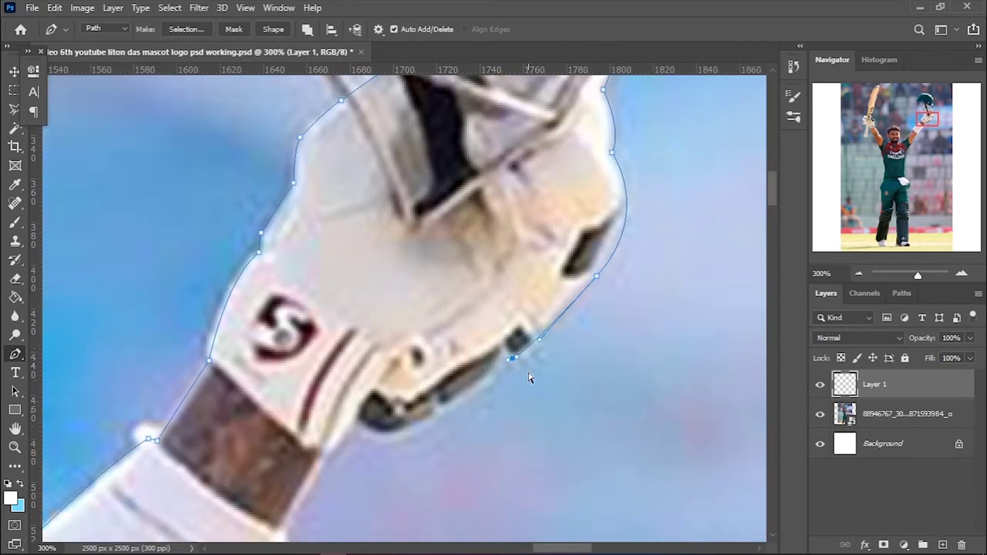
pyautogui.moveTo(513, 363); pyautogui.dragTo(525, 359)
pyautogui.moveTo(358, 426); pyautogui.dragTo(253, 390)
# Bring the path down the glove's underside to its cuff
pyautogui.scroll(-1, 309, 378)
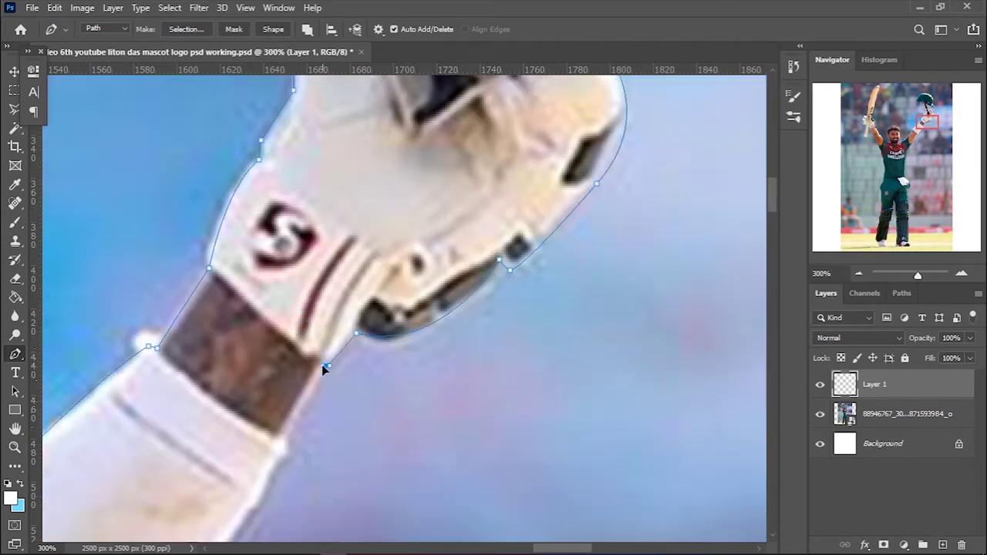
pyautogui.click(325, 370)
pyautogui.scroll(-1, 326, 371)
pyautogui.click(287, 347)
pyautogui.scroll(-1, 288, 347)
pyautogui.scroll(-1, 373, 239)
pyautogui.hscroll(-1, 373, 239)
# Trace the wristband's lower edge and continue down the inner forearm
pyautogui.click(373, 216)
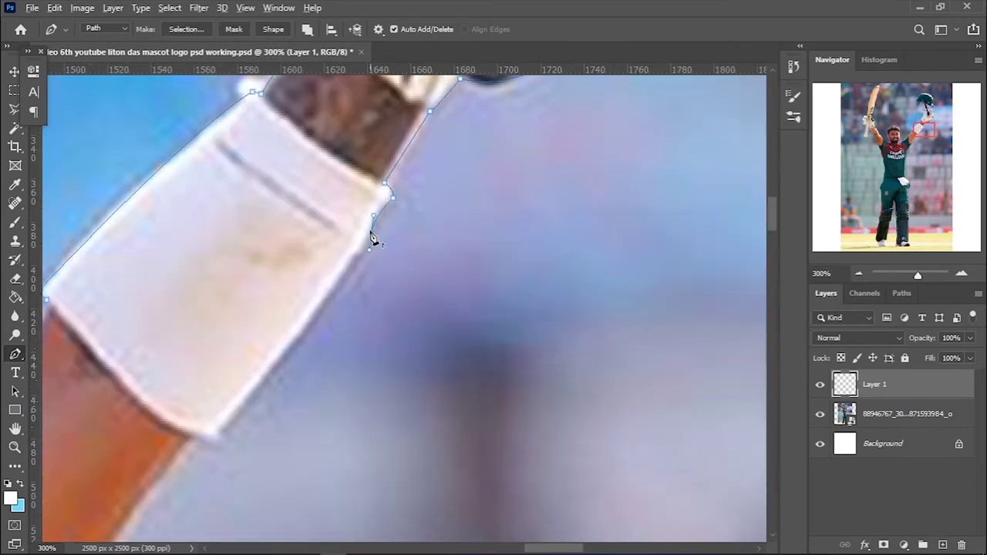
pyautogui.click(272, 372)
pyautogui.click(217, 439)
pyautogui.scroll(-4, 185, 431)
pyautogui.hscroll(-3, 186, 431)
pyautogui.click(463, 209)
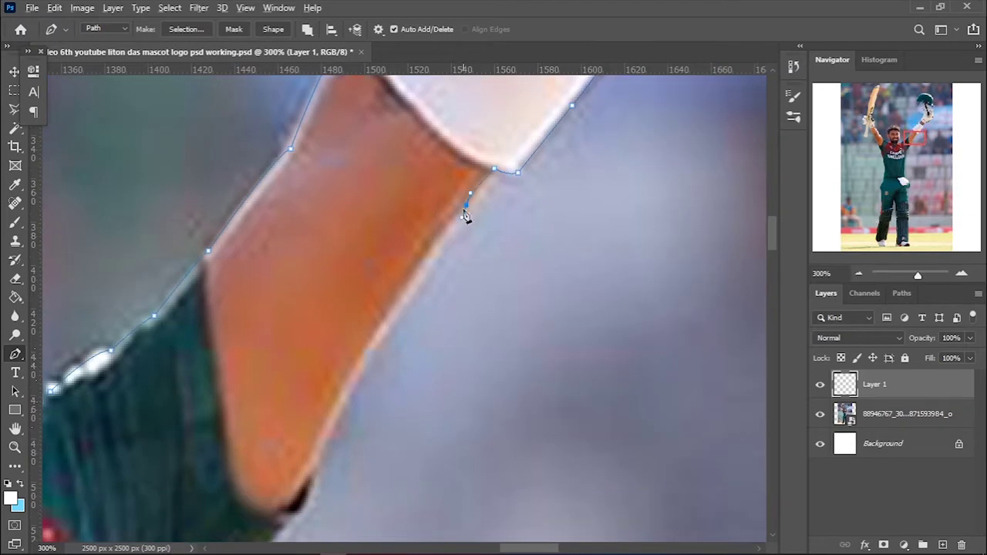
pyautogui.click(351, 397)
pyautogui.click(318, 406)
pyautogui.moveTo(286, 422); pyautogui.dragTo(262, 434)
# Continue the path past the armpit down the jersey's side and torso edge
pyautogui.scroll(-2, 262, 434)
pyautogui.click(188, 381)
pyautogui.click(137, 486)
pyautogui.scroll(-2, 150, 474)
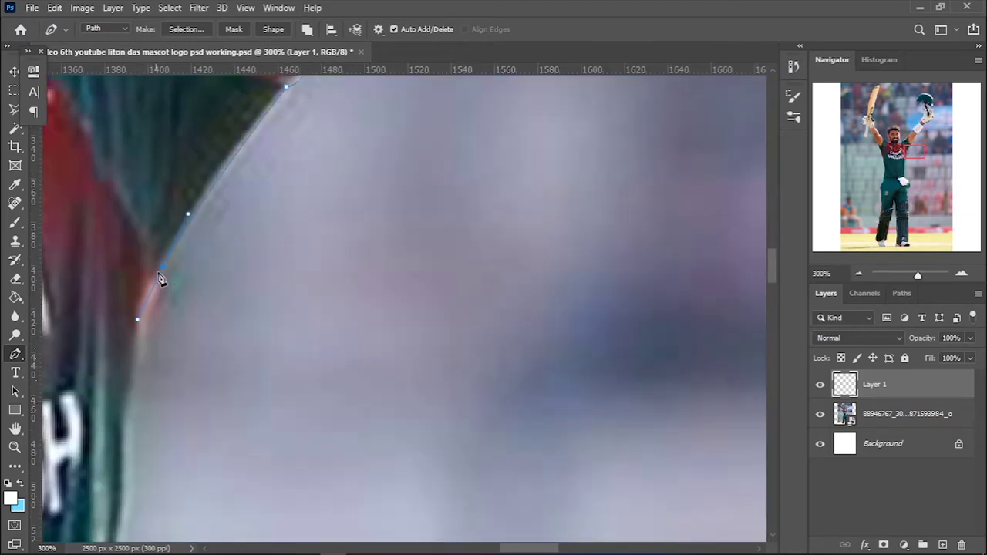
pyautogui.scroll(-1, 136, 399)
pyautogui.scroll(-1, 121, 361)
pyautogui.click(117, 464)
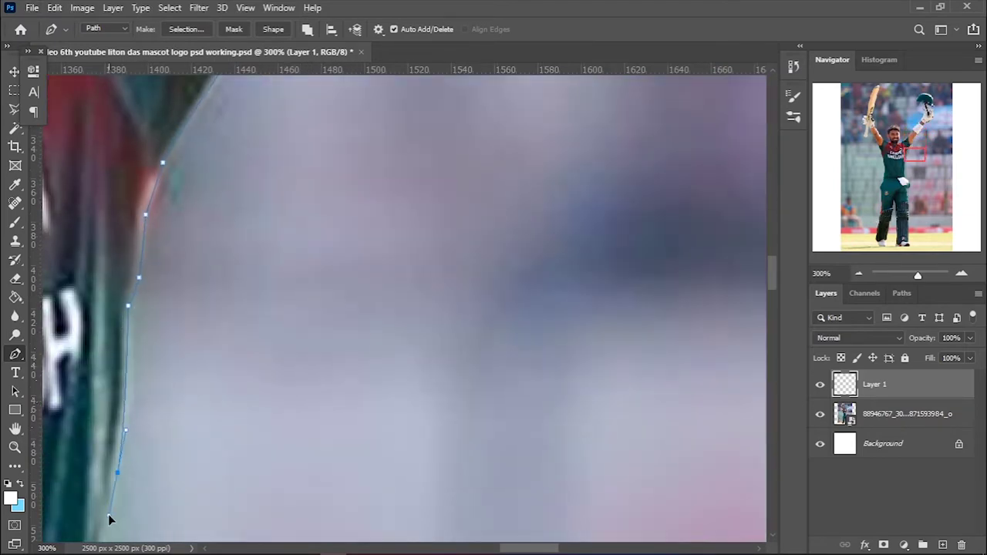
pyautogui.scroll(-2, 110, 520)
pyautogui.click(97, 375)
pyautogui.moveTo(98, 406); pyautogui.dragTo(100, 432)
pyautogui.scroll(-1, 101, 433)
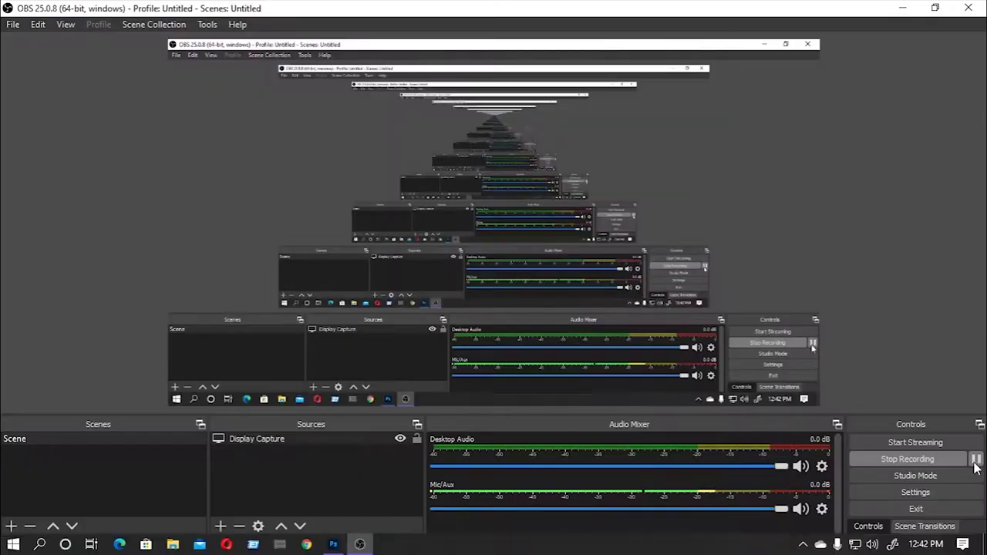
# Curve the path around the white towel's edge and the hip
pyautogui.scroll(-1, 88, 328)
pyautogui.hotkey('ctrl', '-')
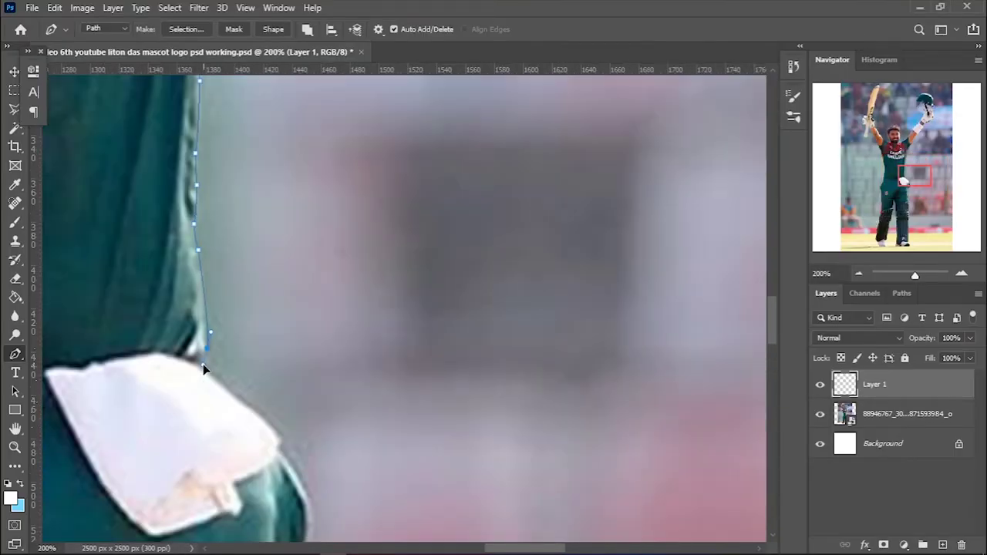
pyautogui.scroll(-1, 337, 293)
pyautogui.hotkey('ctrl', '+')
pyautogui.click(214, 372)
pyautogui.scroll(-2, 216, 432)
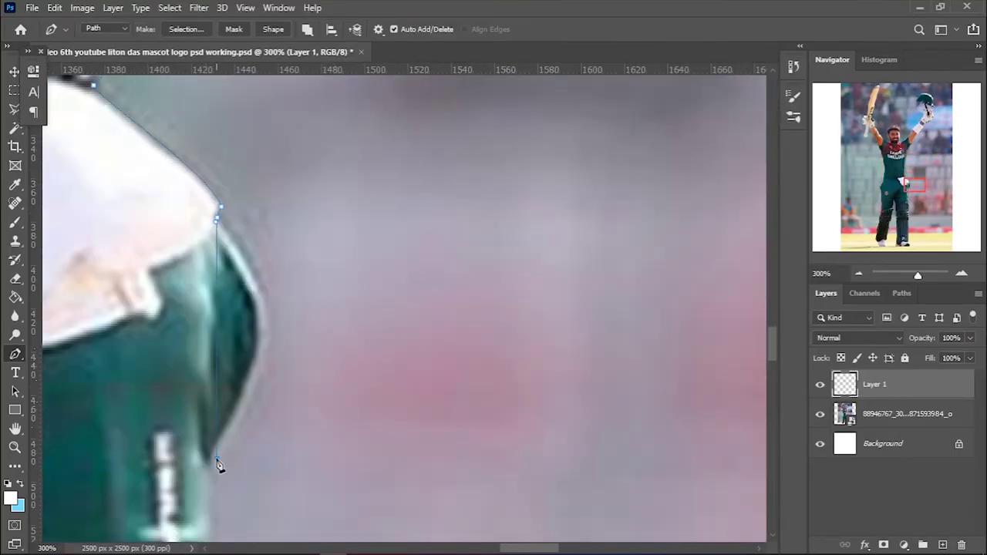
pyautogui.scroll(-1, 216, 463)
pyautogui.moveTo(217, 381); pyautogui.dragTo(99, 521)
pyautogui.scroll(-1, 219, 264)
# Continue down the trouser edge to the top of the leg pad
pyautogui.click(212, 397)
pyautogui.scroll(-1, 212, 396)
pyautogui.click(208, 378)
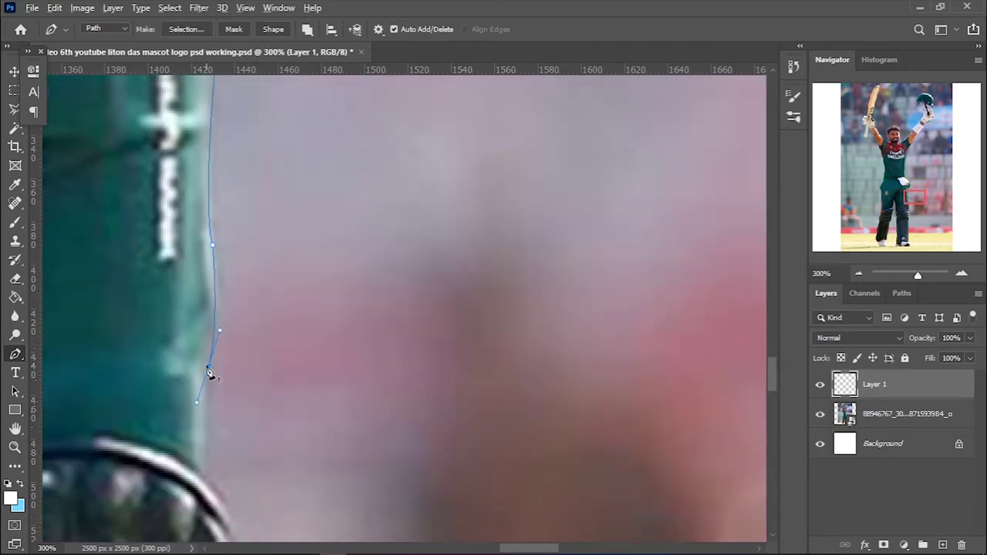
pyautogui.scroll(-1, 211, 374)
pyautogui.click(206, 348)
pyautogui.scroll(-1, 247, 364)
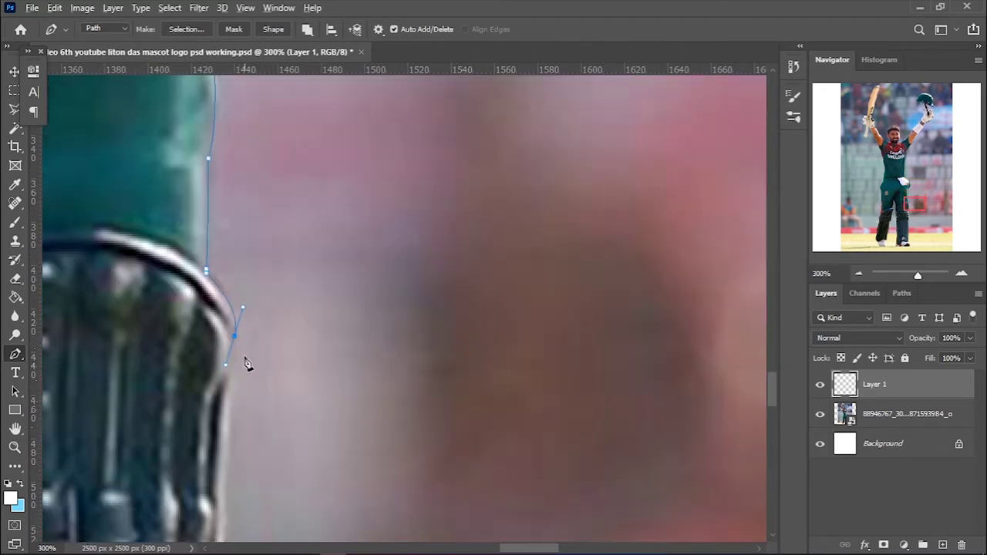
pyautogui.click(239, 341)
# Follow the leg pad's outer edge downward with anchors
pyautogui.scroll(-1, 222, 399)
pyautogui.click(223, 399)
pyautogui.scroll(-1, 222, 386)
pyautogui.moveTo(224, 350)
pyautogui.mouseDown()
pyautogui.moveTo(225, 369)
pyautogui.moveTo(215, 344)
pyautogui.mouseUp()
pyautogui.scroll(-1, 225, 369)
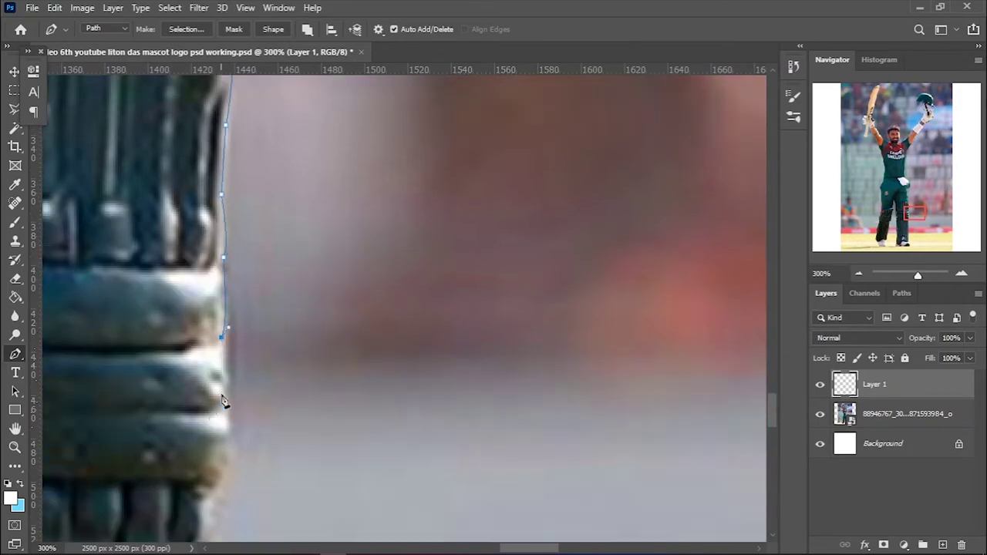
pyautogui.scroll(-2, 225, 415)
pyautogui.scroll(-6, 220, 375)
pyautogui.scroll(4, 568, 375)
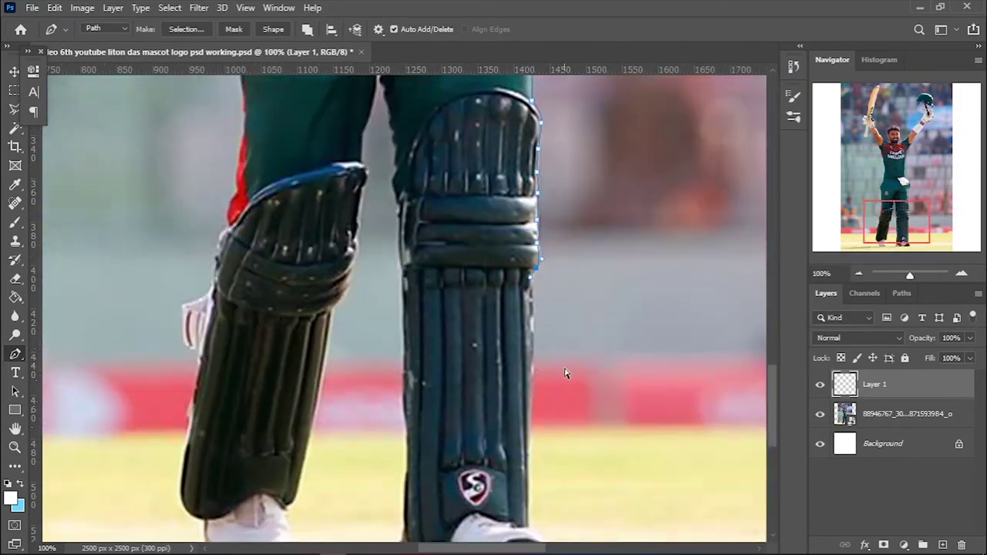
pyautogui.scroll(2, 403, 301)
pyautogui.scroll(-2, 372, 325)
pyautogui.click(368, 288)
pyautogui.scroll(-2, 368, 289)
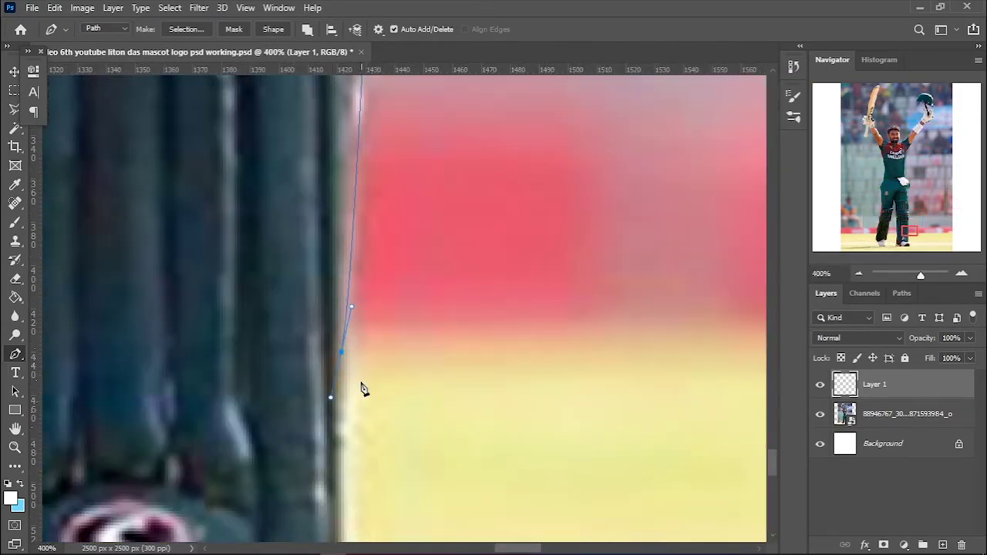
pyautogui.scroll(1, 361, 388)
pyautogui.scroll(-2, 362, 386)
# Anchor the path where the pad meets the shoe, around the toe and along the sole
pyautogui.click(342, 365)
pyautogui.scroll(-1, 355, 369)
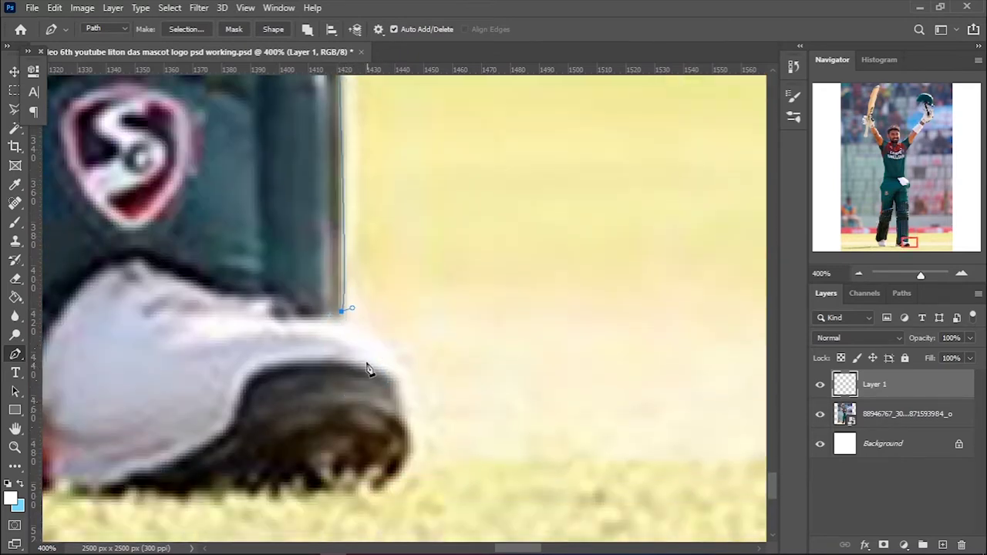
pyautogui.click(398, 401)
pyautogui.scroll(-2, 407, 409)
pyautogui.moveTo(378, 433); pyautogui.dragTo(375, 452)
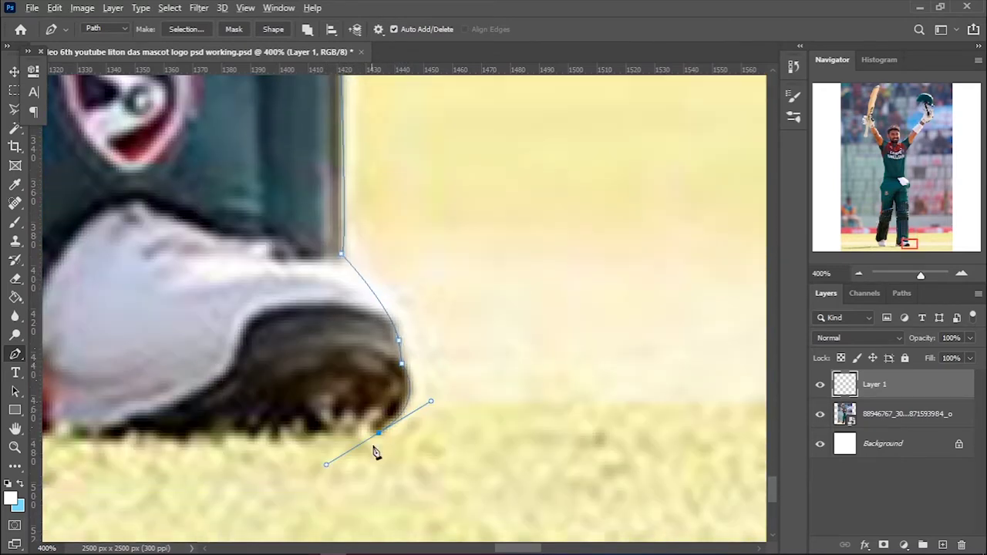
pyautogui.click(353, 435)
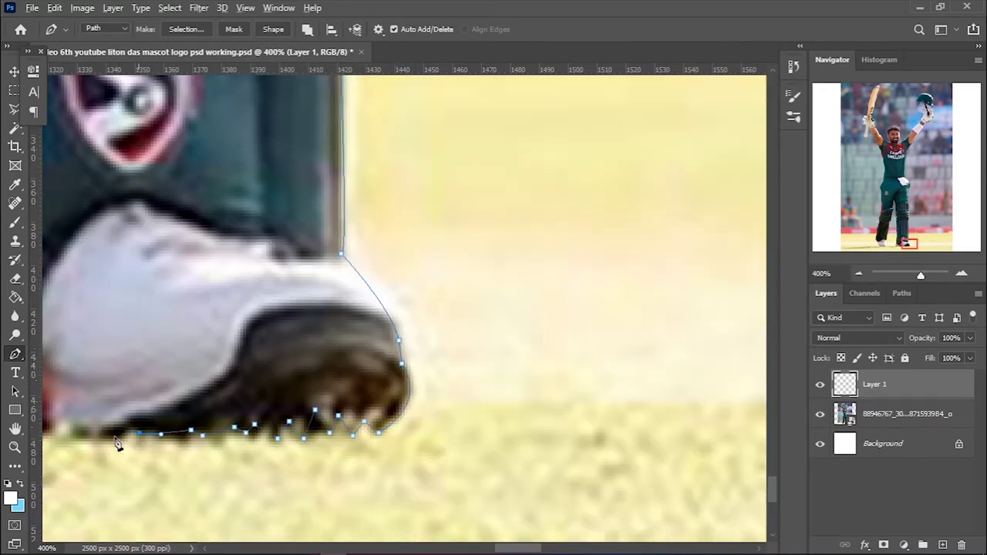
pyautogui.moveTo(81, 443); pyautogui.dragTo(435, 423)
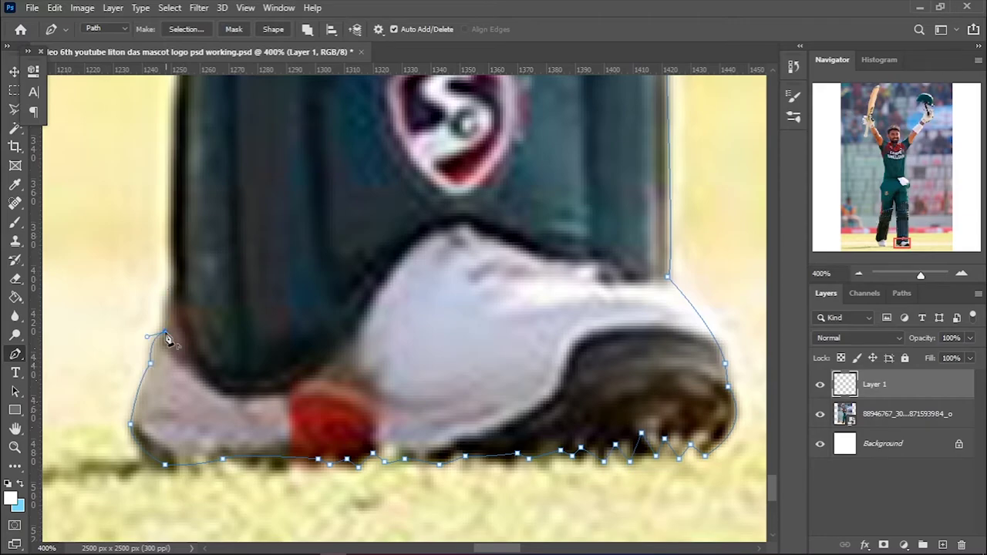
# Trace anchors up the pad's inner edge and curve the path along the inner thigh
pyautogui.scroll(-5, 171, 266)
pyautogui.scroll(4, 496, 342)
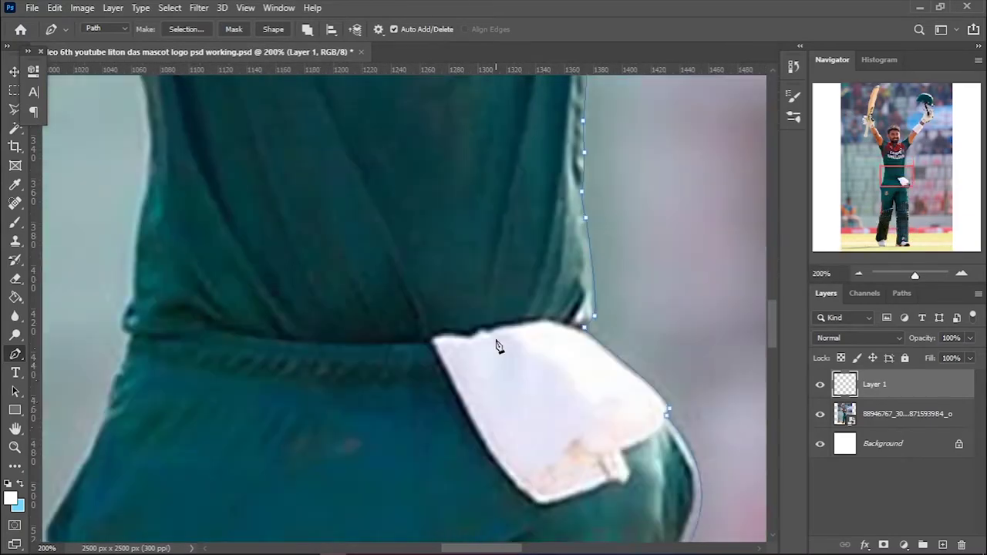
pyautogui.moveTo(497, 342); pyautogui.dragTo(430, 337)
pyautogui.scroll(-1, 423, 299)
pyautogui.scroll(2, 424, 298)
pyautogui.scroll(3, 413, 270)
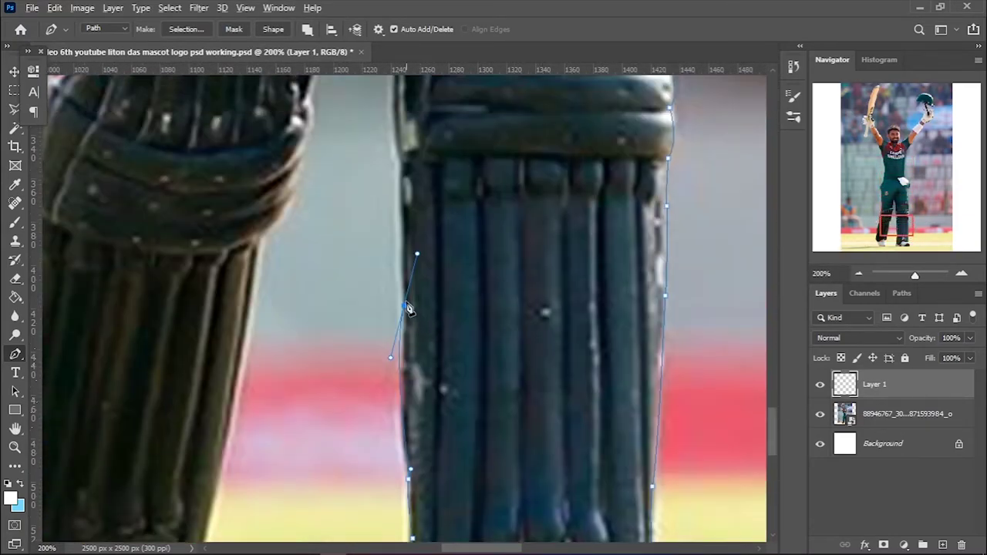
pyautogui.scroll(1, 409, 274)
pyautogui.click(405, 275)
pyautogui.scroll(2, 409, 270)
pyautogui.click(399, 245)
pyautogui.scroll(1, 409, 236)
pyautogui.scroll(1, 389, 277)
pyautogui.click(383, 281)
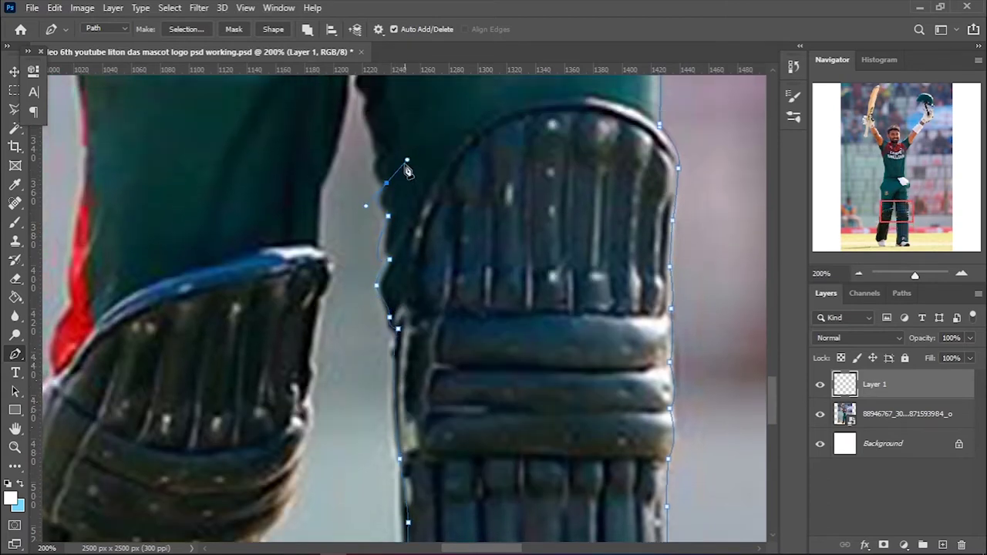
pyautogui.scroll(1, 378, 183)
pyautogui.click(378, 203)
pyautogui.moveTo(374, 164); pyautogui.dragTo(351, 162)
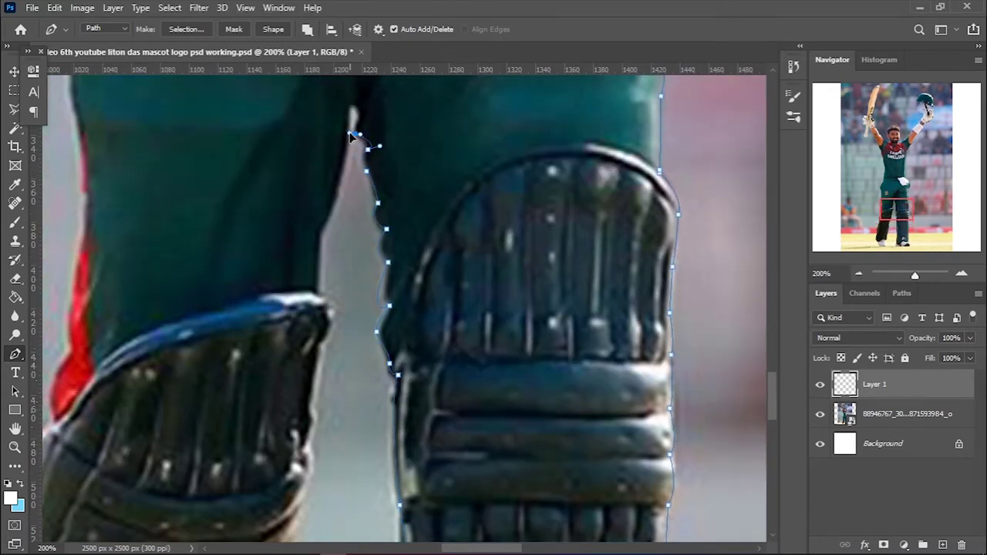
pyautogui.scroll(1, 350, 132)
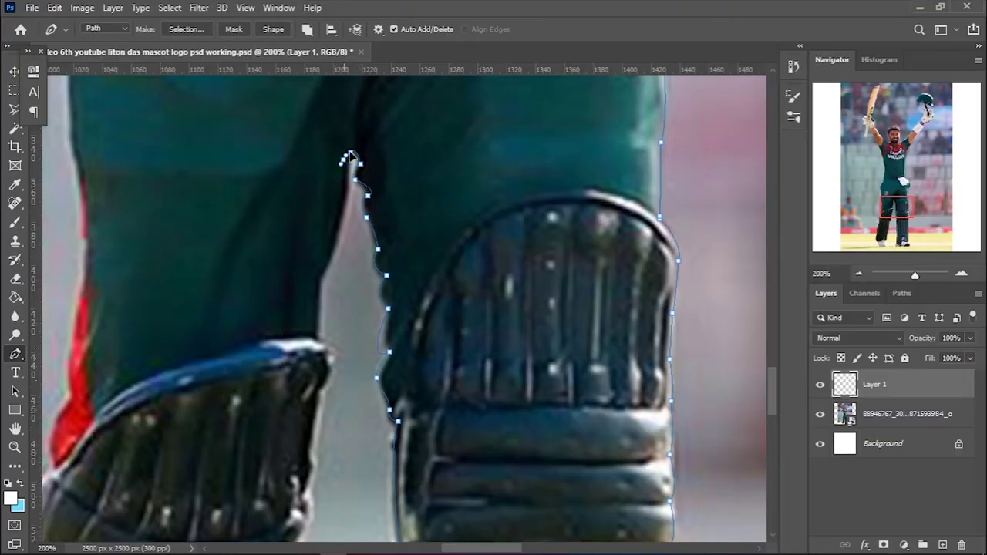
# Anchor the top of the leg gap and trace down the other pad to its bottom edge
pyautogui.click(320, 338)
pyautogui.scroll(-1, 292, 383)
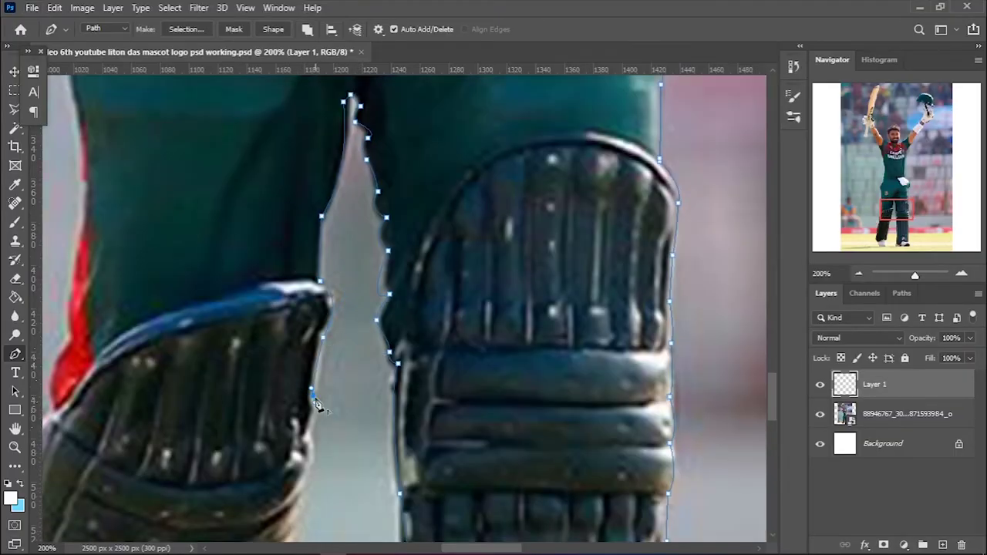
pyautogui.scroll(-2, 316, 405)
pyautogui.click(307, 343)
pyautogui.scroll(-2, 307, 343)
pyautogui.click(282, 339)
pyautogui.click(266, 369)
pyautogui.scroll(-3, 254, 385)
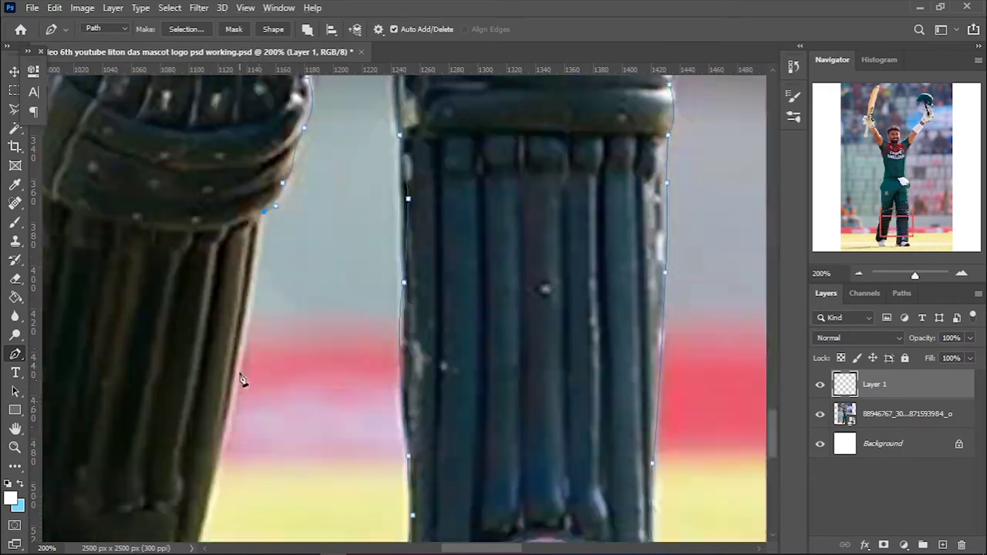
pyautogui.scroll(-3, 239, 378)
pyautogui.click(206, 409)
pyautogui.moveTo(172, 492); pyautogui.dragTo(191, 495)
pyautogui.scroll(-3, 188, 414)
pyautogui.hscroll(-3, 308, 409)
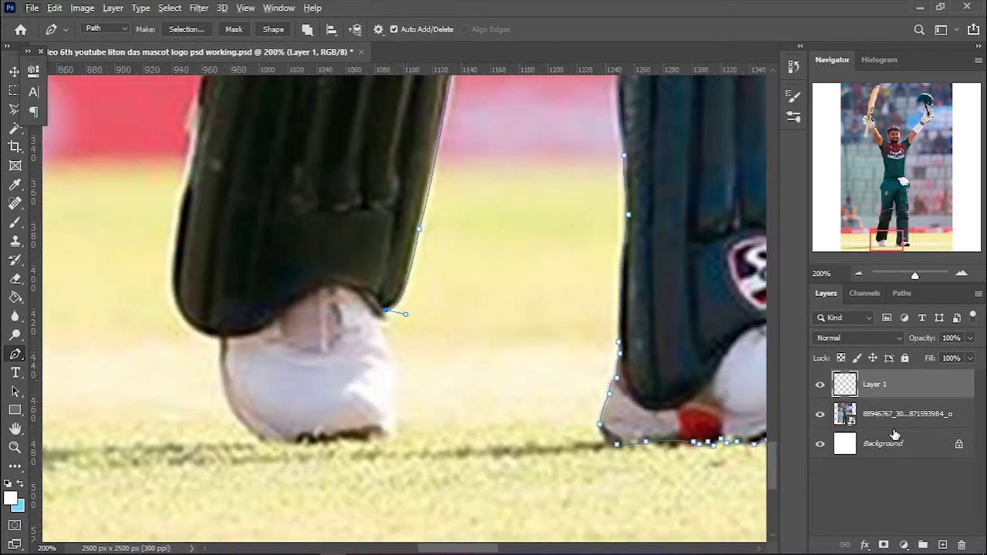
pyautogui.moveTo(373, 456); pyautogui.dragTo(227, 425)
pyautogui.moveTo(222, 337); pyautogui.dragTo(257, 274)
pyautogui.scroll(2, 179, 303)
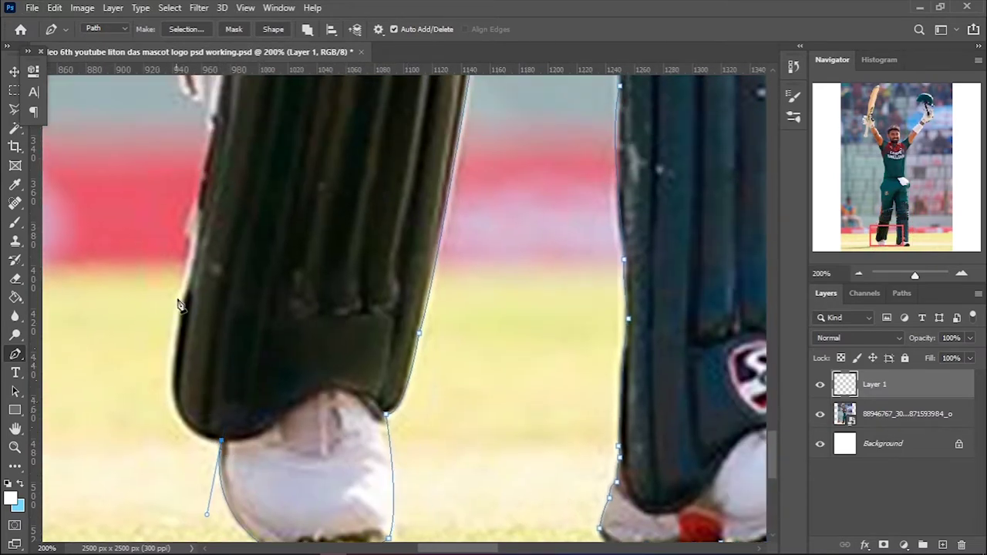
pyautogui.scroll(1, 178, 303)
pyautogui.scroll(1, 185, 324)
# Trace up the left pad's outer edge and around the white glove beside it
pyautogui.click(177, 463)
pyautogui.click(206, 230)
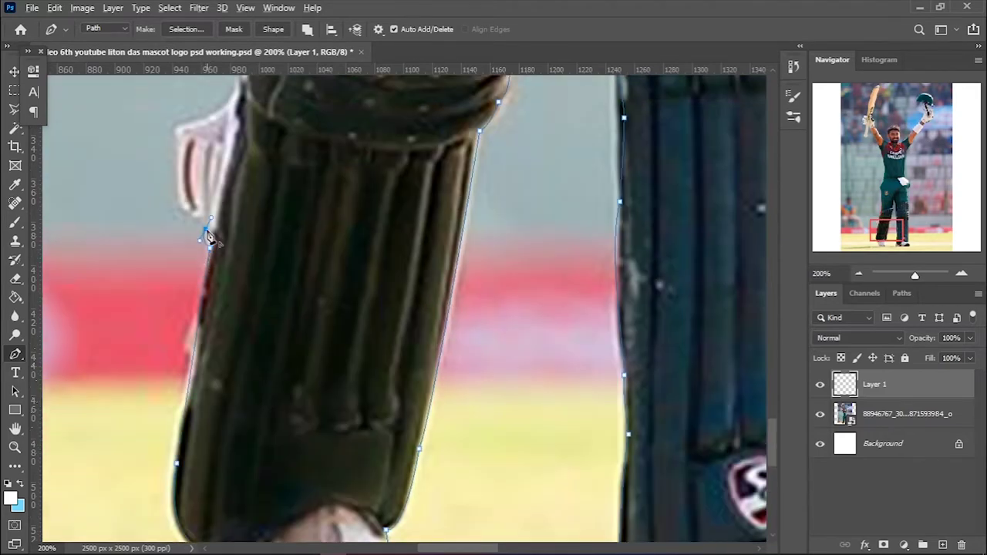
pyautogui.scroll(1, 207, 229)
pyautogui.click(177, 248)
pyautogui.click(176, 187)
pyautogui.scroll(1, 176, 187)
pyautogui.click(239, 174)
pyautogui.scroll(2, 245, 154)
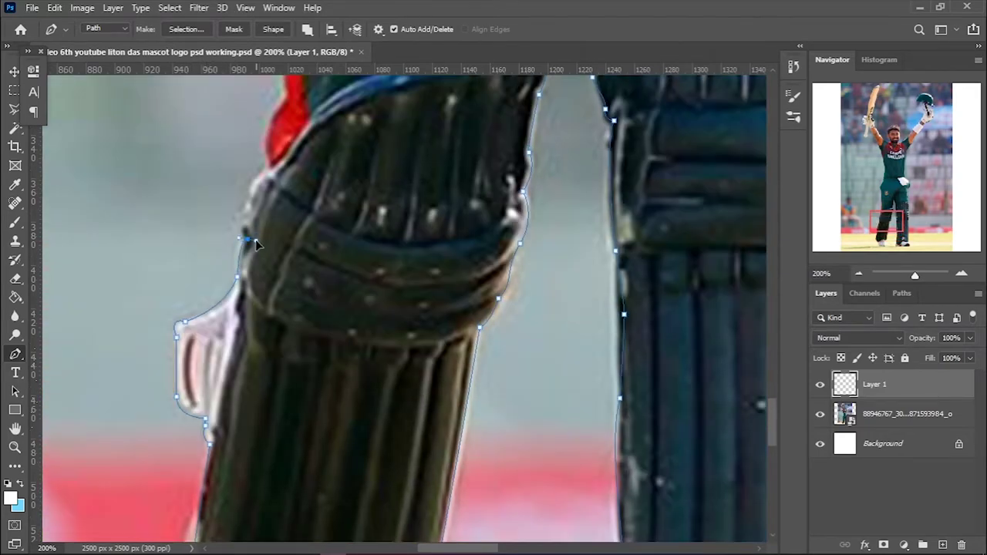
pyautogui.scroll(1, 259, 215)
pyautogui.scroll(1, 270, 224)
# Continue the outline along the red stripe, the leg's outer edge, the thigh and the hip
pyautogui.click(298, 216)
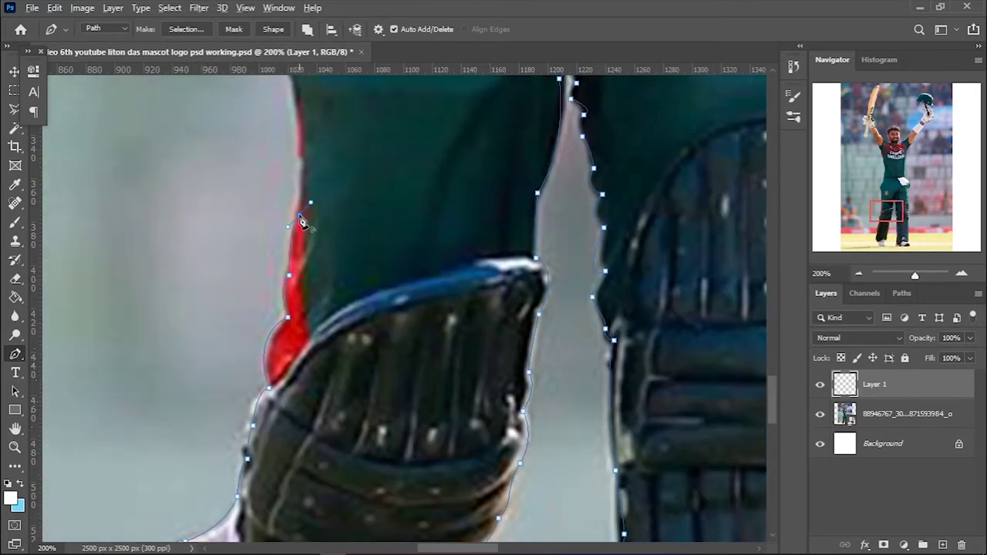
pyautogui.scroll(1, 301, 224)
pyautogui.click(300, 258)
pyautogui.scroll(1, 300, 231)
pyautogui.click(288, 227)
pyautogui.scroll(2, 290, 200)
pyautogui.click(295, 286)
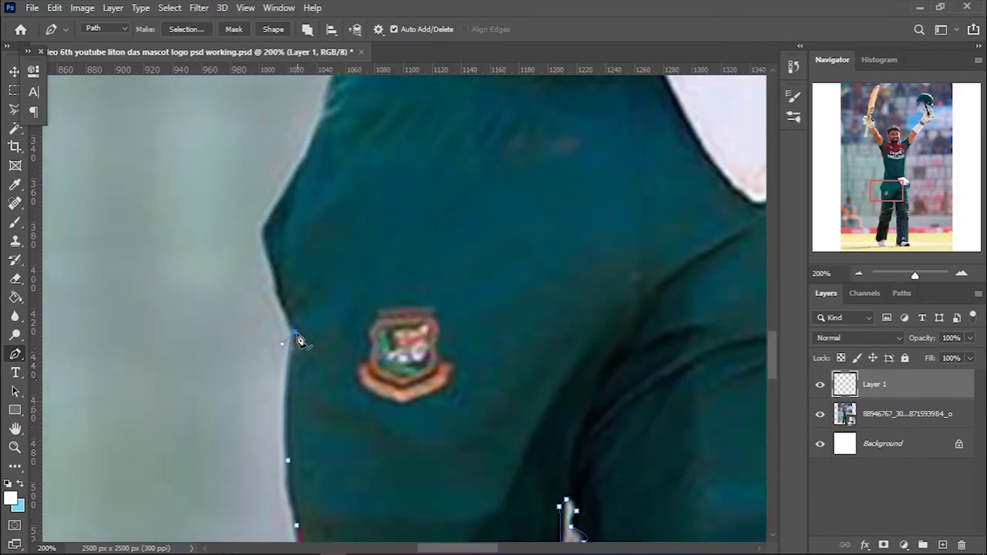
pyautogui.click(271, 273)
pyautogui.click(260, 227)
pyautogui.scroll(1, 280, 247)
pyautogui.click(309, 250)
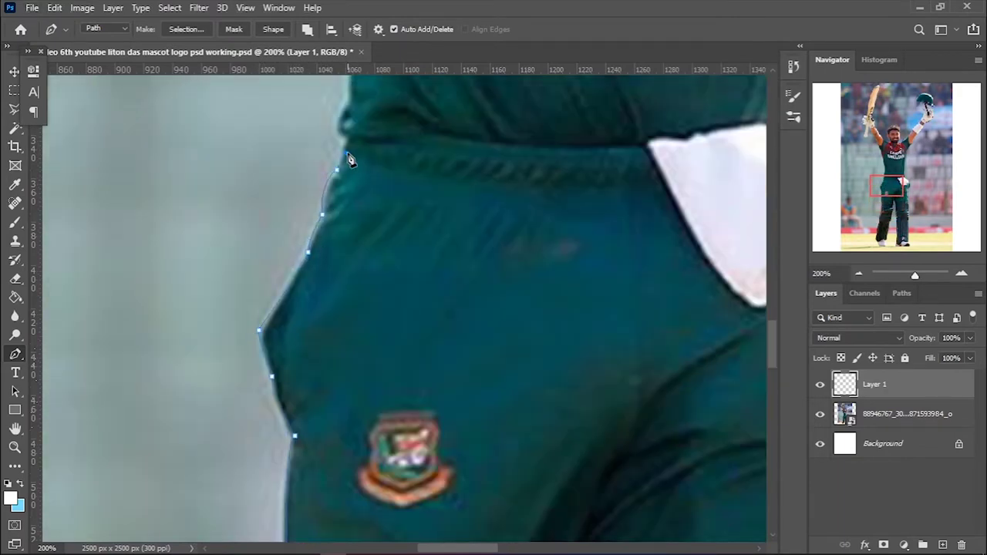
# Trace up the shirt and torso side, past the underarm and along the raised arm to the glove
pyautogui.scroll(1, 351, 155)
pyautogui.click(350, 143)
pyautogui.scroll(2, 351, 143)
pyautogui.click(365, 195)
pyautogui.scroll(2, 366, 197)
pyautogui.click(346, 202)
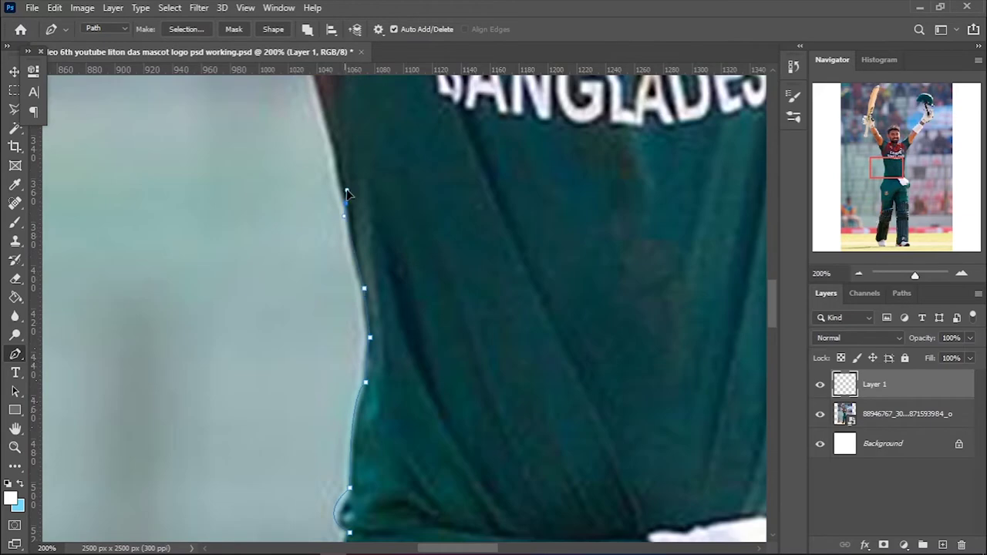
pyautogui.scroll(1, 351, 178)
pyautogui.click(302, 216)
pyautogui.scroll(2, 301, 216)
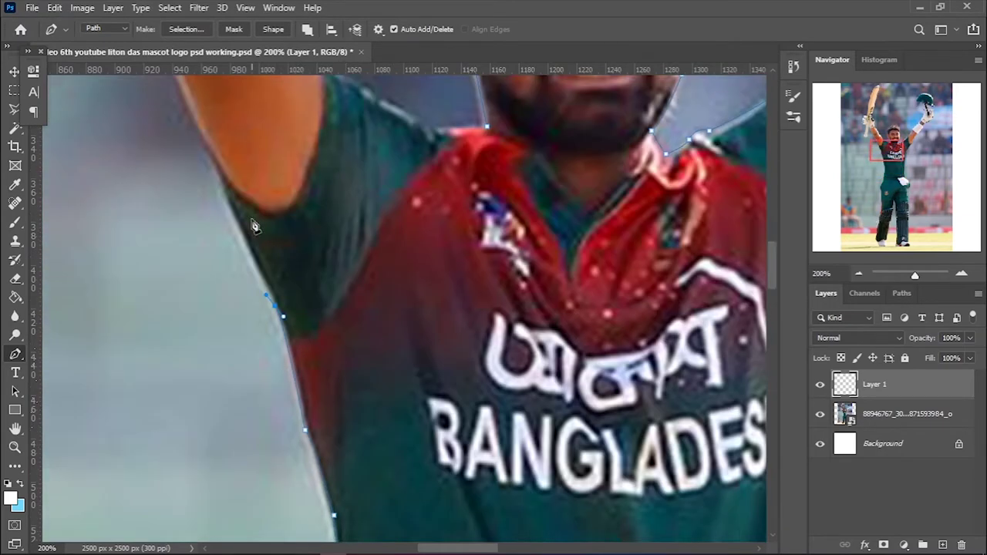
pyautogui.click(213, 198)
pyautogui.scroll(2, 215, 212)
pyautogui.click(173, 311)
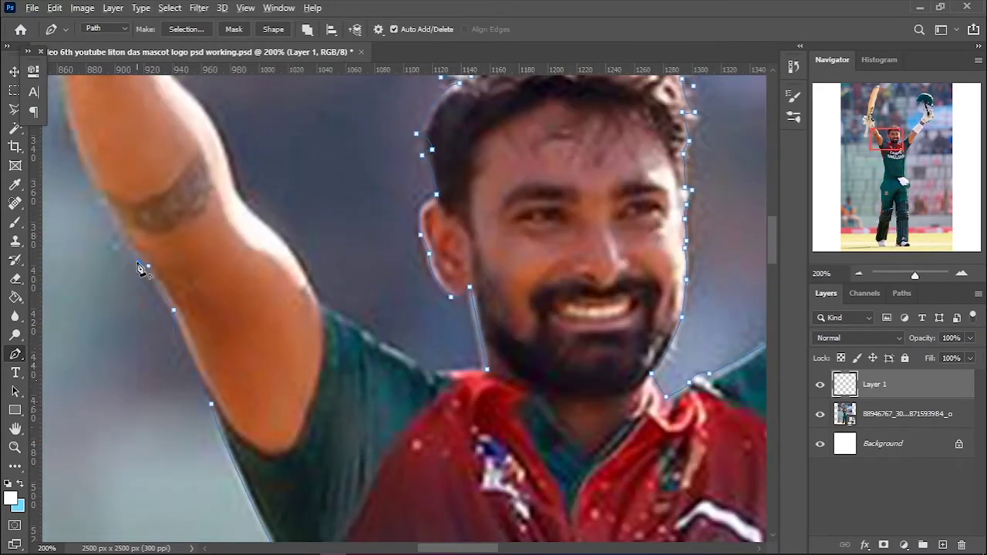
pyautogui.scroll(1, 142, 267)
pyautogui.hscroll(-1, 141, 267)
pyautogui.click(191, 170)
pyautogui.scroll(1, 193, 184)
pyautogui.click(168, 248)
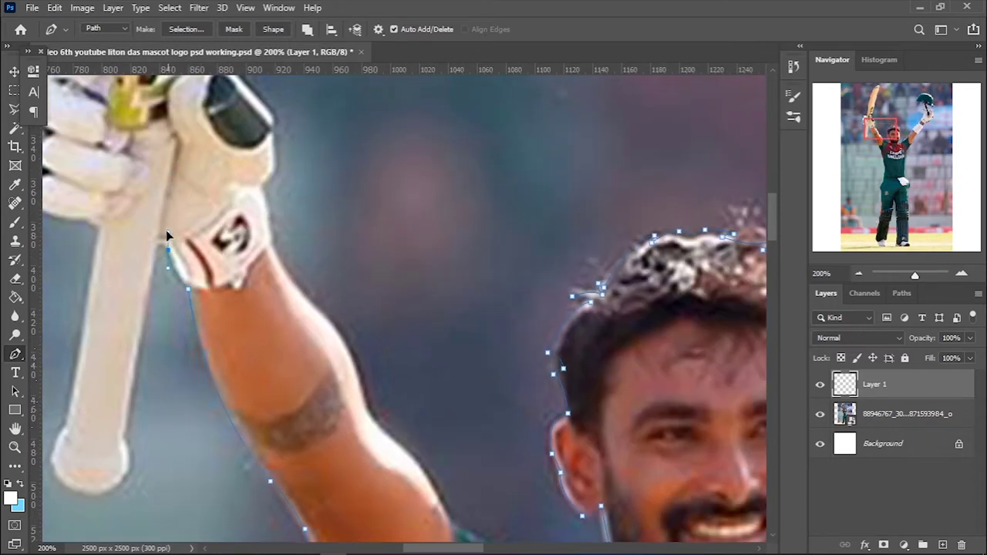
# Outline the bat handle and its end, the bat's left edge, and around the glove's top and edge
pyautogui.click(123, 433)
pyautogui.click(126, 475)
pyautogui.scroll(-1, 116, 463)
pyautogui.click(95, 435)
pyautogui.hscroll(-2, 77, 439)
pyautogui.moveTo(285, 409); pyautogui.dragTo(294, 383)
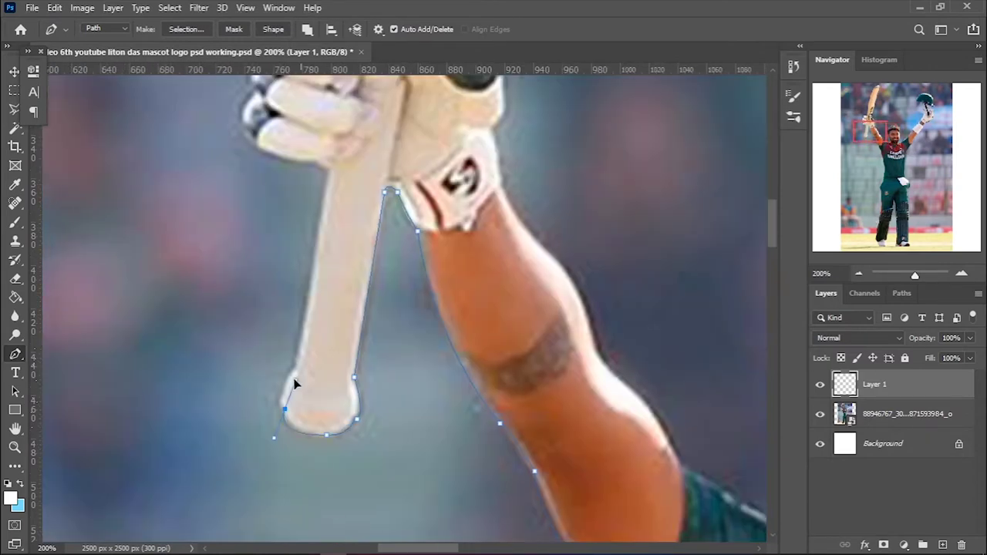
pyautogui.scroll(2, 285, 394)
pyautogui.click(330, 356)
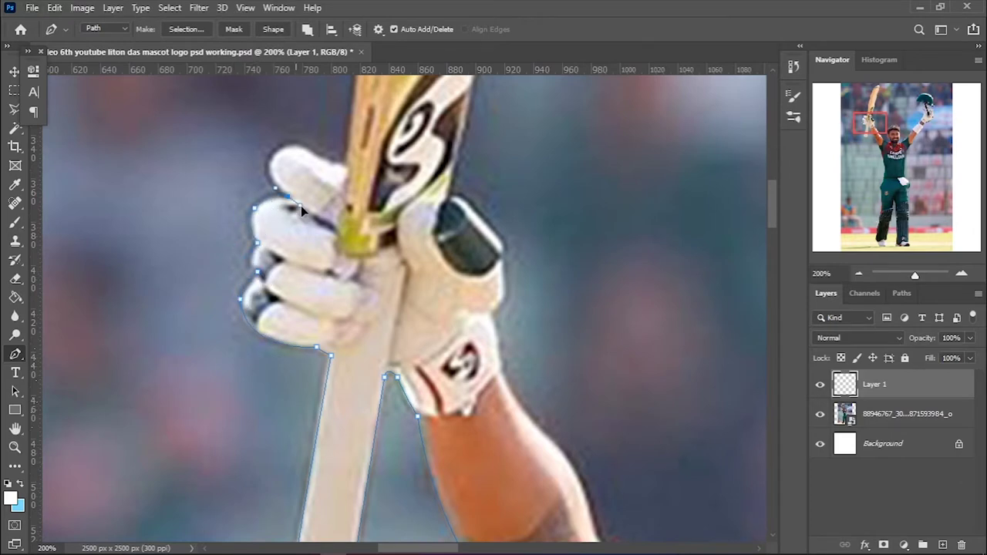
pyautogui.scroll(1, 301, 205)
pyautogui.moveTo(278, 195); pyautogui.dragTo(301, 174)
pyautogui.scroll(-2, 346, 213)
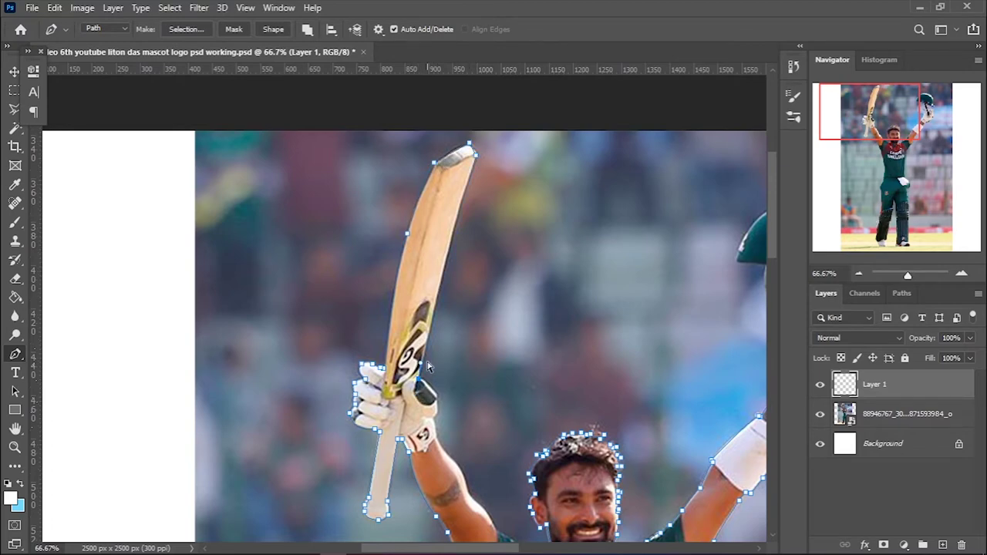
pyautogui.scroll(2, 429, 367)
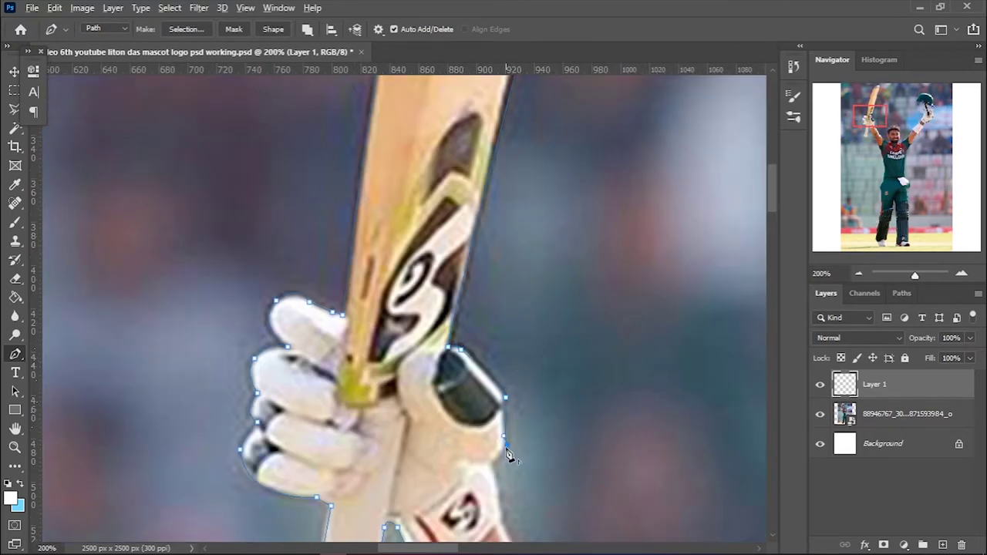
pyautogui.scroll(-2, 509, 455)
pyautogui.scroll(-2, 540, 410)
pyautogui.click(502, 355)
pyautogui.scroll(-3, 607, 463)
pyautogui.moveTo(594, 380); pyautogui.dragTo(601, 298)
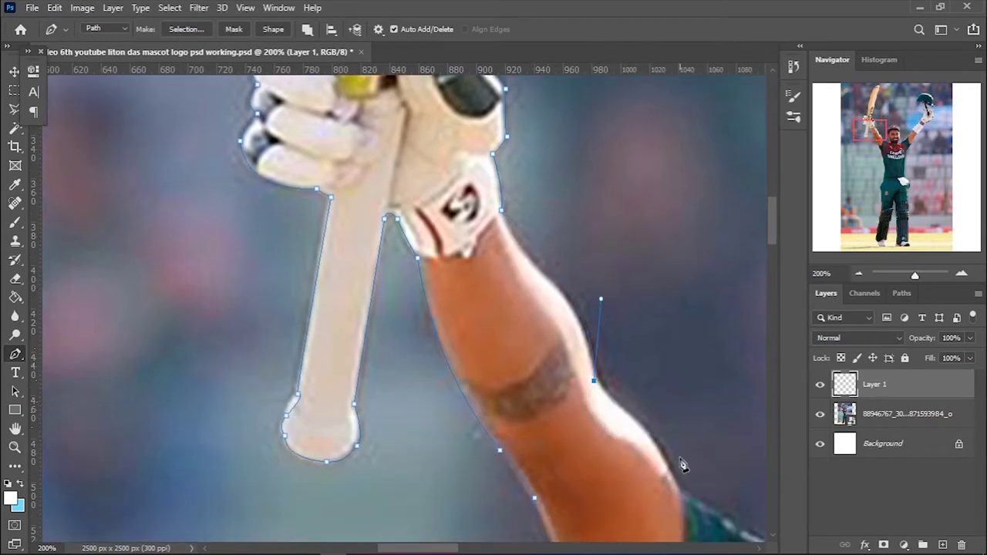
pyautogui.scroll(-1, 683, 465)
pyautogui.hscroll(4, 690, 535)
pyautogui.scroll(2, 484, 447)
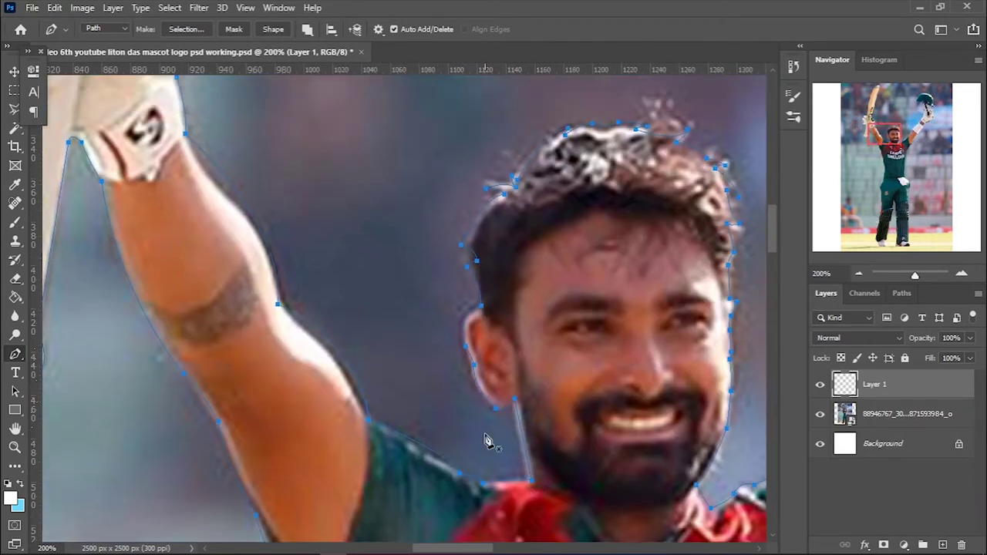
pyautogui.hscroll(-3, 455, 362)
# Switch the path-drawing mode and pan along the bat, gloves, legs and shoes
pyautogui.hotkey('shift', 'p')
pyautogui.scroll(-1, 429, 326)
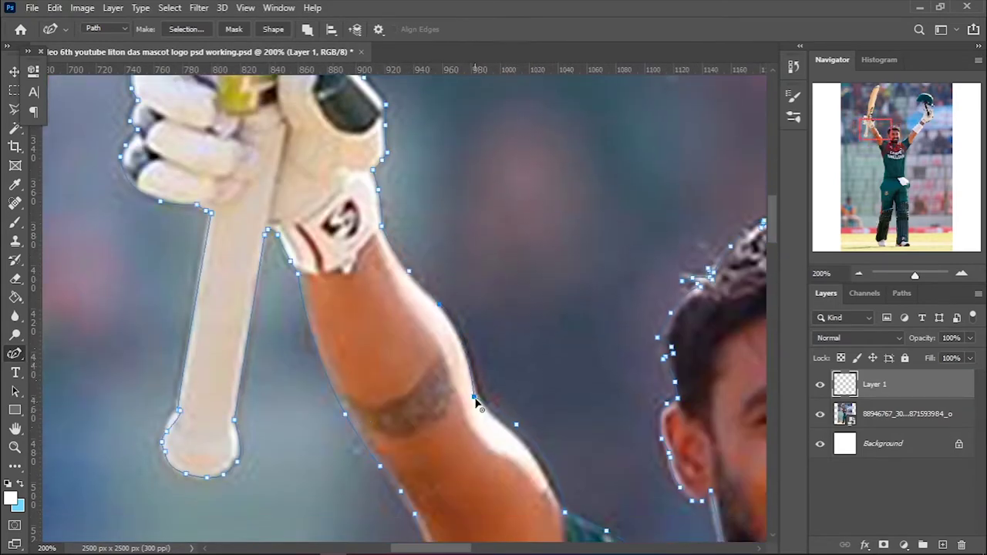
pyautogui.scroll(5, 415, 227)
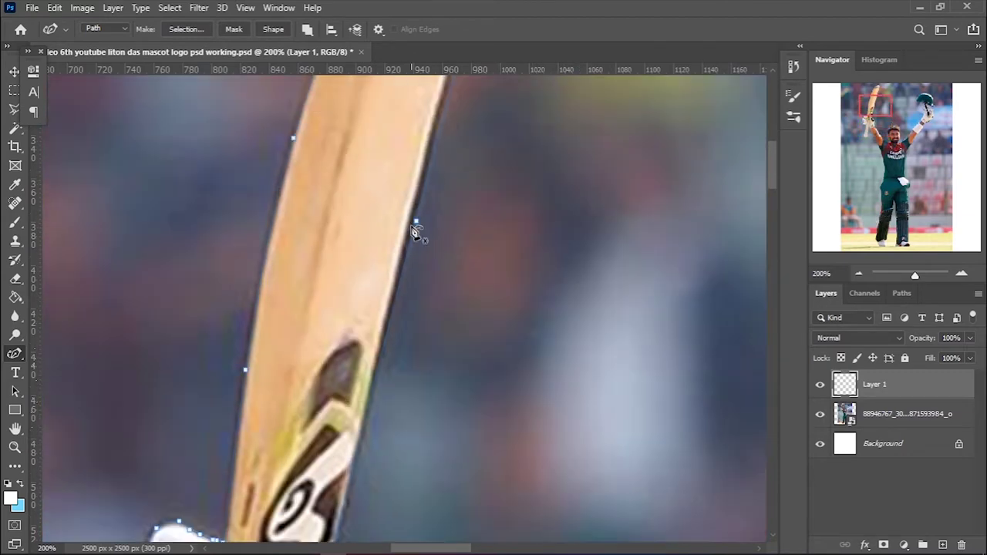
pyautogui.scroll(5, 490, 230)
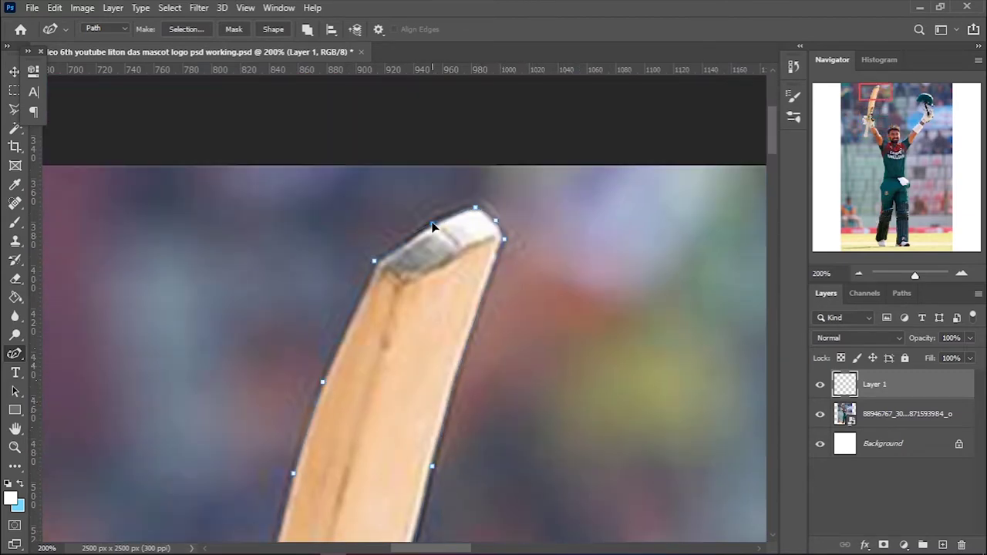
pyautogui.scroll(-3, 347, 347)
pyautogui.scroll(-2, 309, 432)
pyautogui.scroll(-2, 311, 344)
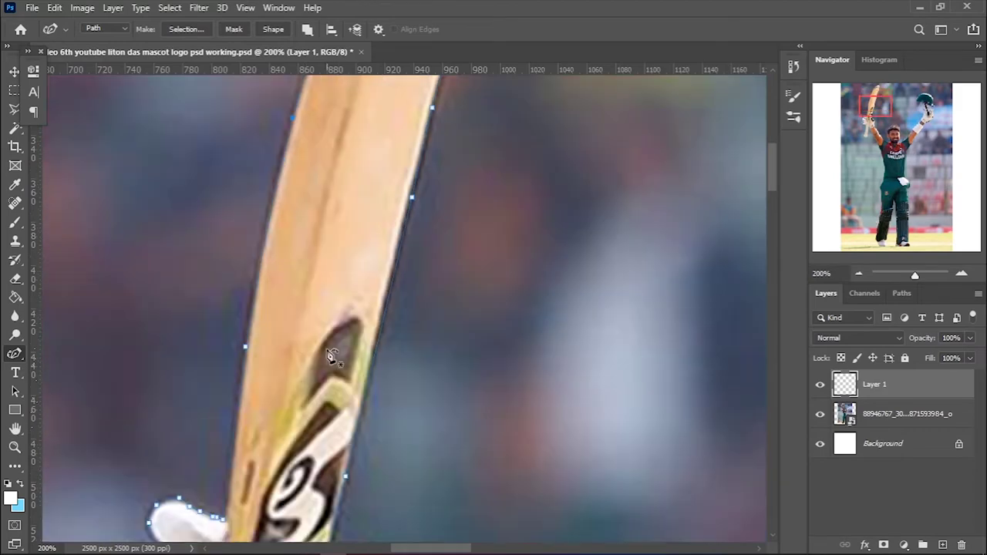
pyautogui.scroll(-1, 330, 352)
pyautogui.scroll(2, 432, 232)
pyautogui.scroll(-5, 308, 216)
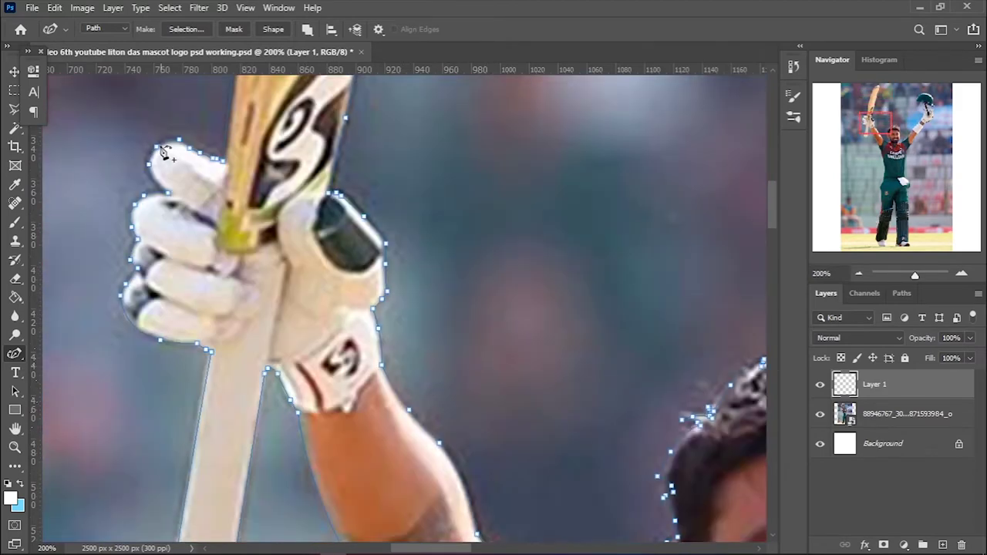
pyautogui.scroll(-3, 180, 343)
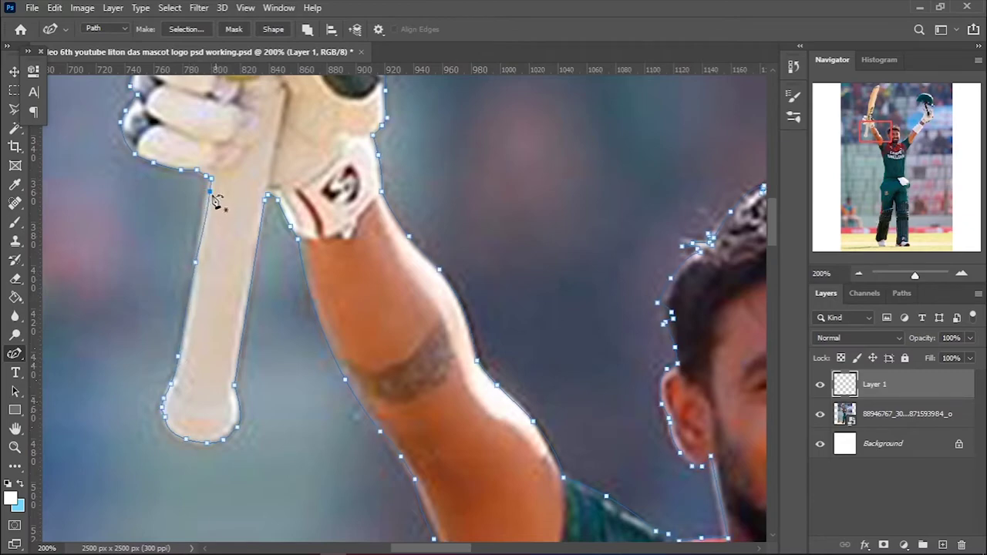
pyautogui.scroll(-4, 386, 247)
pyautogui.scroll(-2, 571, 315)
pyautogui.scroll(-8, 608, 414)
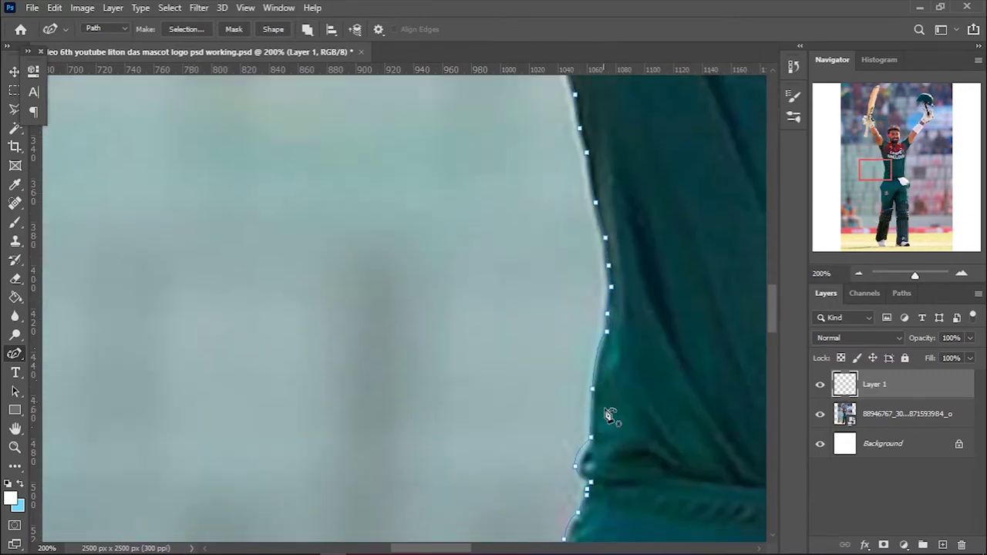
pyautogui.scroll(-6, 503, 413)
pyautogui.scroll(-3, 503, 413)
pyautogui.scroll(-12, 569, 399)
pyautogui.scroll(-3, 514, 399)
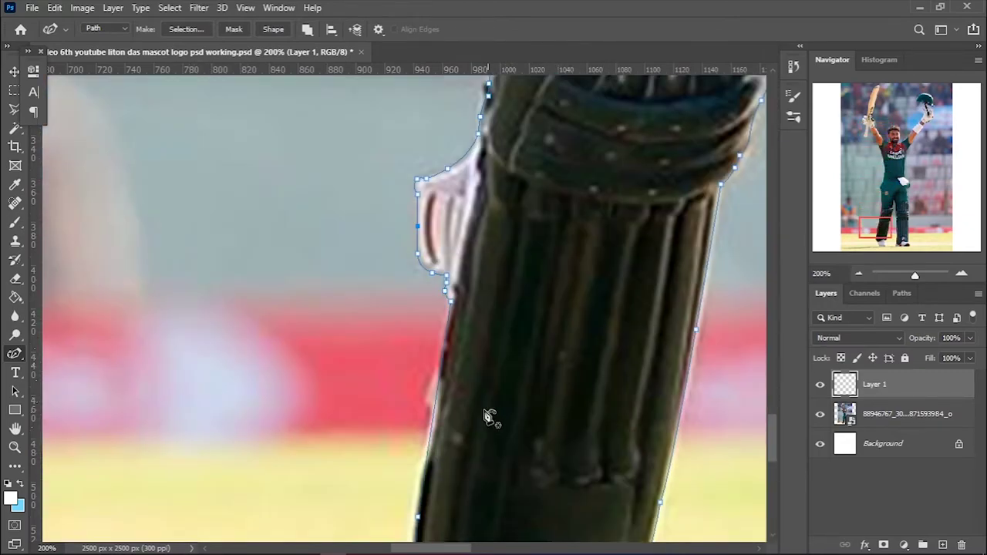
pyautogui.scroll(-1, 489, 412)
pyautogui.scroll(-4, 474, 293)
pyautogui.hscroll(12, 473, 376)
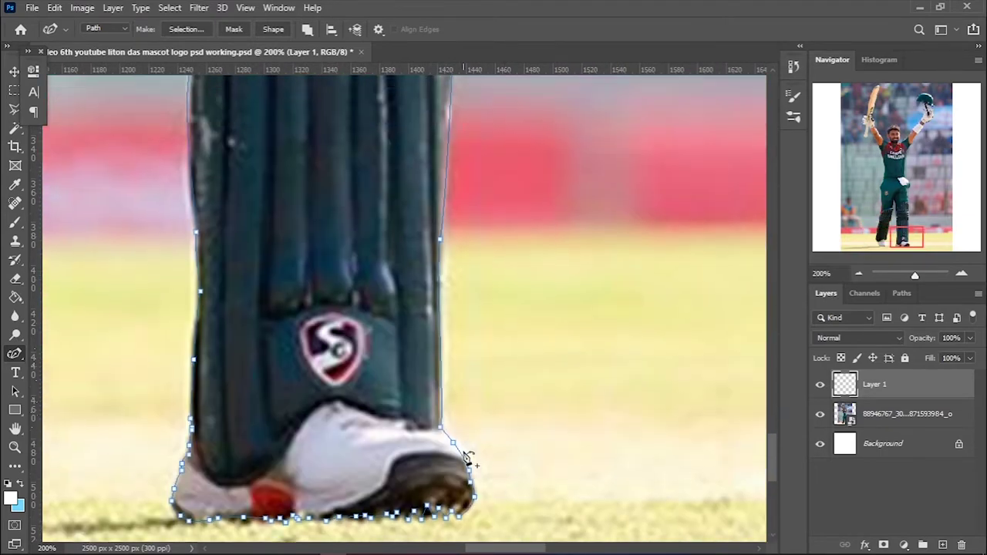
pyautogui.scroll(8, 472, 374)
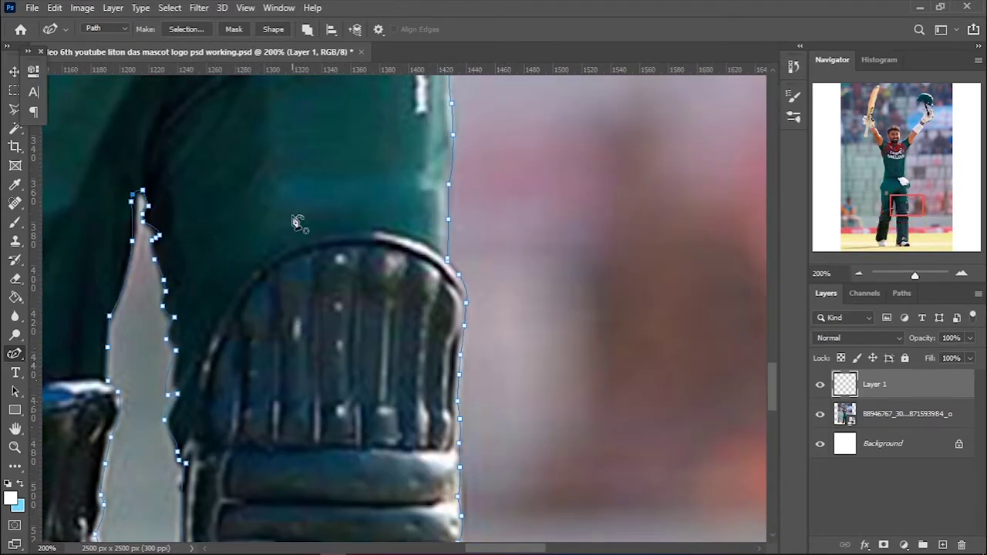
pyautogui.scroll(5, 470, 280)
pyautogui.scroll(1, 470, 279)
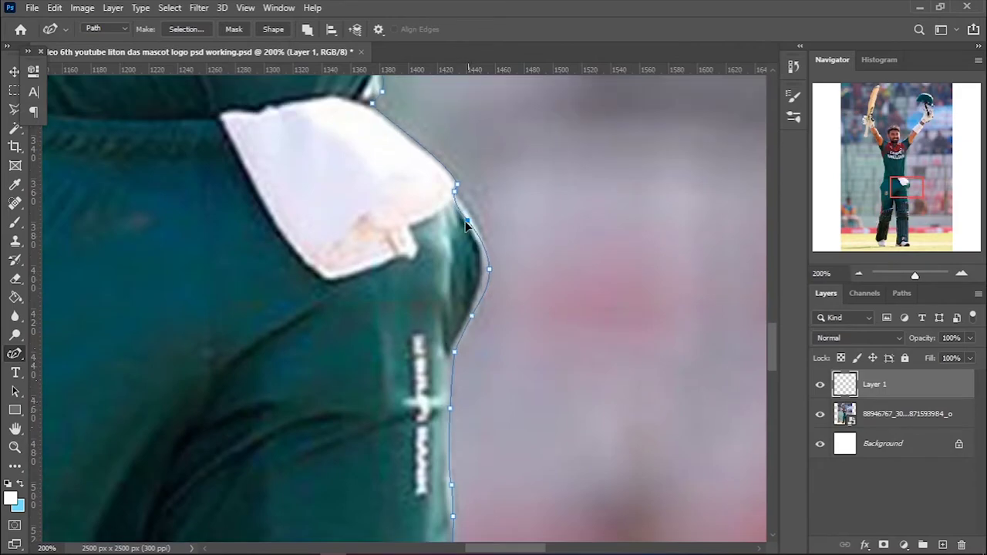
pyautogui.scroll(5, 514, 282)
pyautogui.scroll(3, 513, 283)
pyautogui.scroll(5, 490, 540)
pyautogui.scroll(-3, 463, 386)
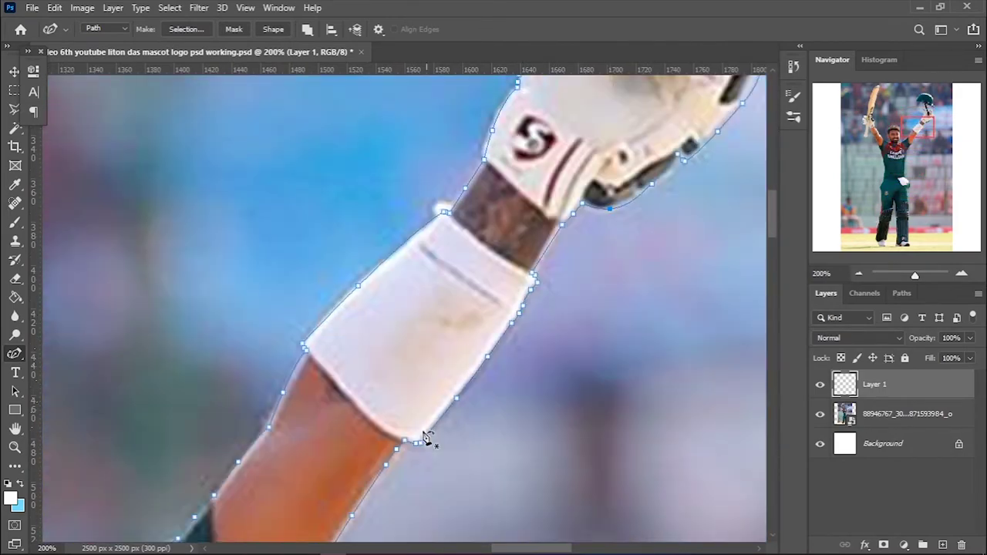
pyautogui.scroll(-3, 386, 370)
pyautogui.hscroll(-6, 341, 353)
# Zoom in on the face and head, then close the outline around the player
pyautogui.hotkey('ctrl', '+')
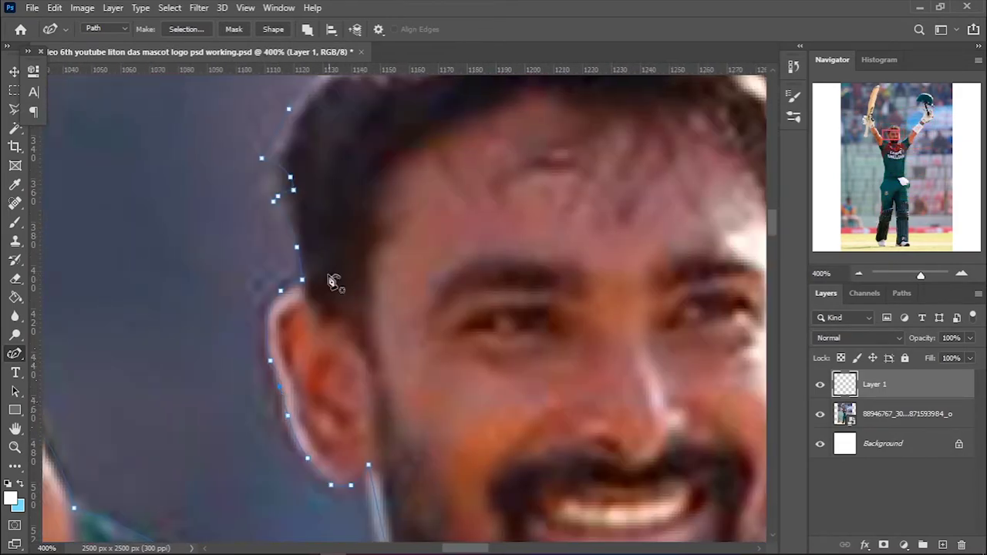
pyautogui.scroll(3, 263, 294)
pyautogui.scroll(2, 366, 220)
pyautogui.scroll(2, 479, 235)
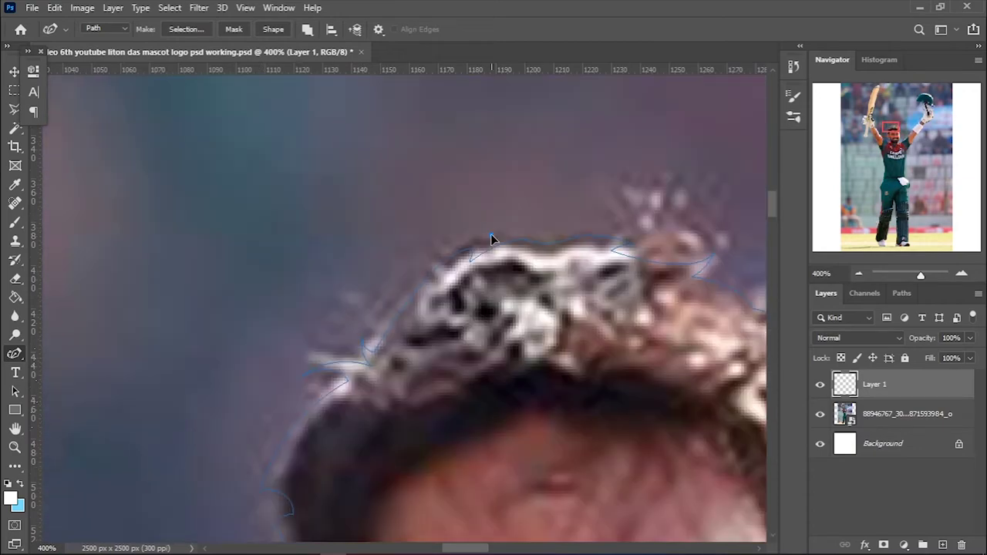
pyautogui.scroll(-5, 577, 474)
pyautogui.hscroll(3, 586, 432)
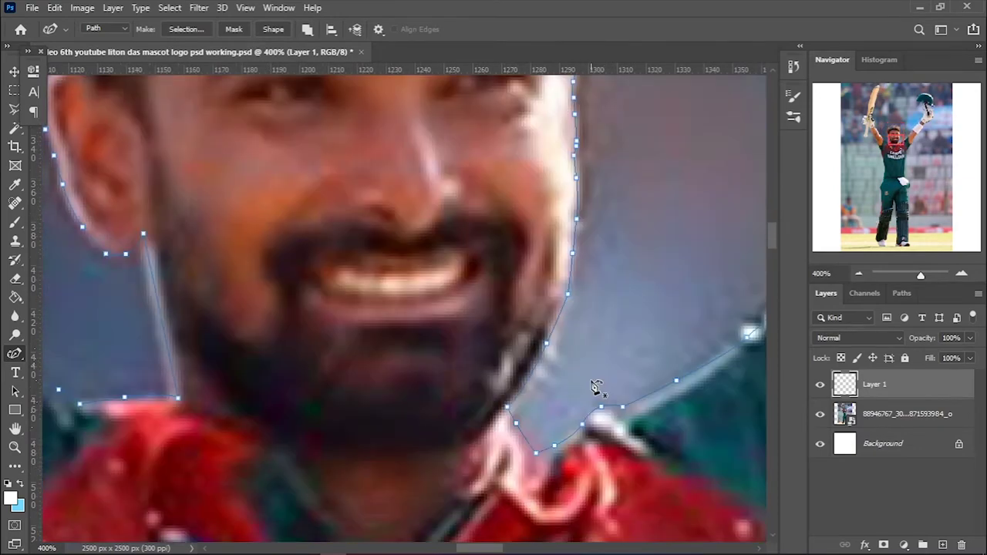
pyautogui.scroll(1, 595, 392)
pyautogui.scroll(-1, 529, 430)
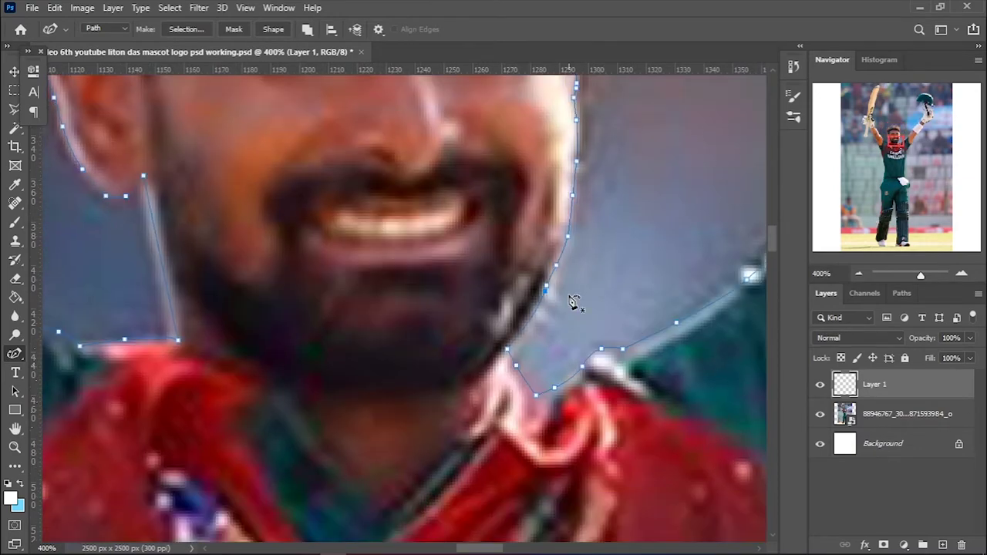
pyautogui.click(180, 340)
# Load the player outline as a selection, zoom out to the whole image, and show the silhouette layer
pyautogui.hotkey('ctrl', 'Return')
pyautogui.hotkey('ctrl', '-')
pyautogui.hotkey('ctrl', '-')
pyautogui.hotkey('ctrl', '-')
pyautogui.hotkey('ctrl', '-')
pyautogui.hotkey('ctrl', '-')
pyautogui.hotkey('ctrl', '-')
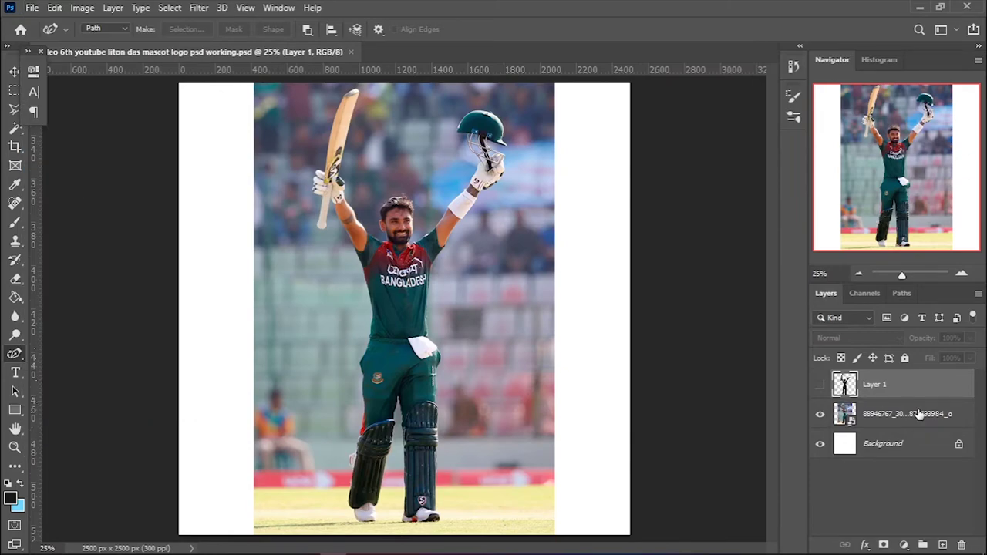
pyautogui.click(821, 384)
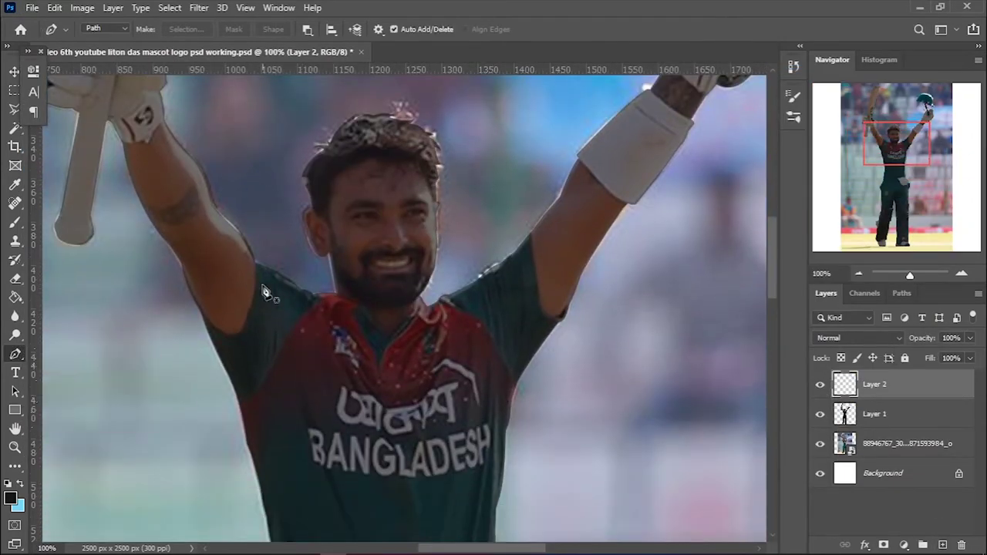
# Trace a curved Pen outline over the left sleeve, from shoulder down and back to the collar
pyautogui.click(249, 236)
pyautogui.moveTo(235, 337); pyautogui.dragTo(202, 375)
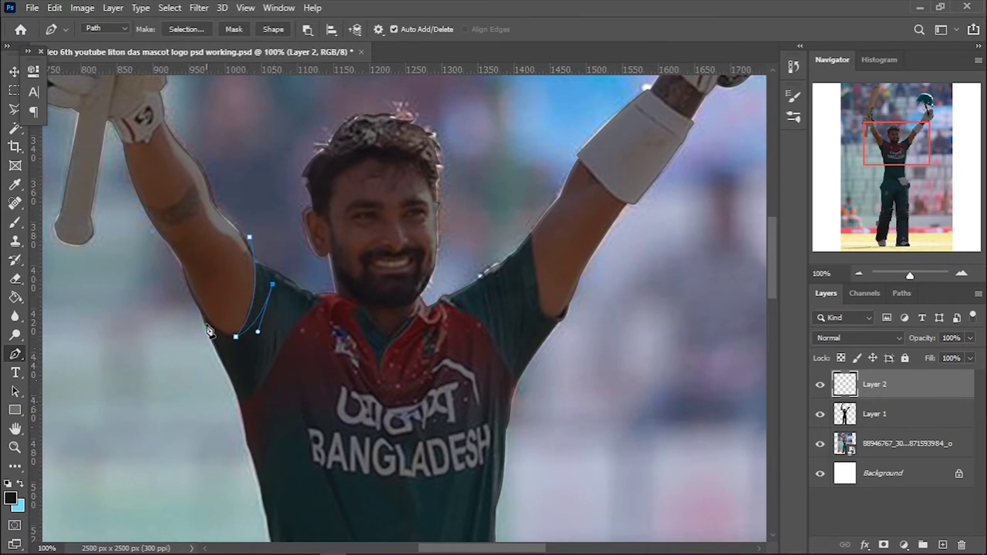
pyautogui.moveTo(224, 445); pyautogui.dragTo(230, 453)
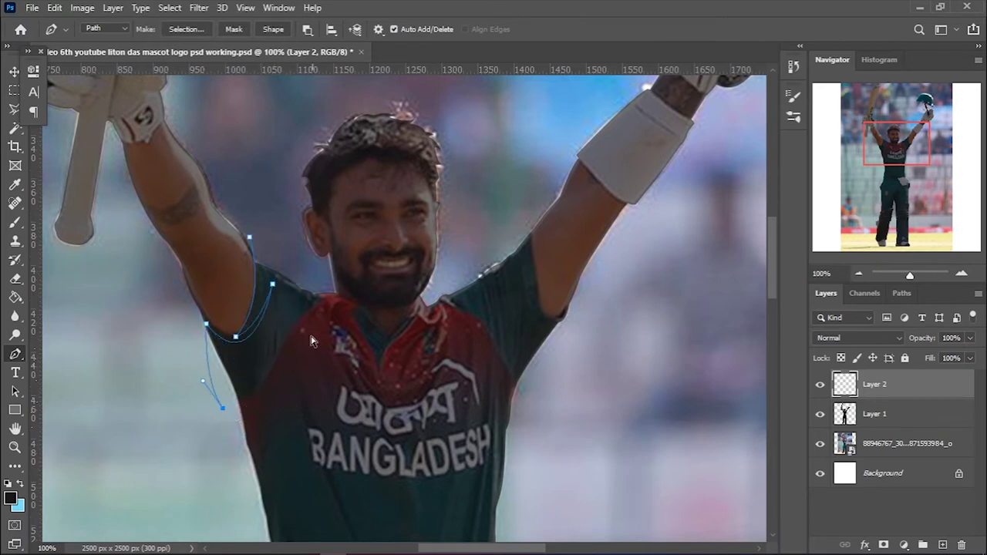
pyautogui.moveTo(320, 307); pyautogui.dragTo(346, 312)
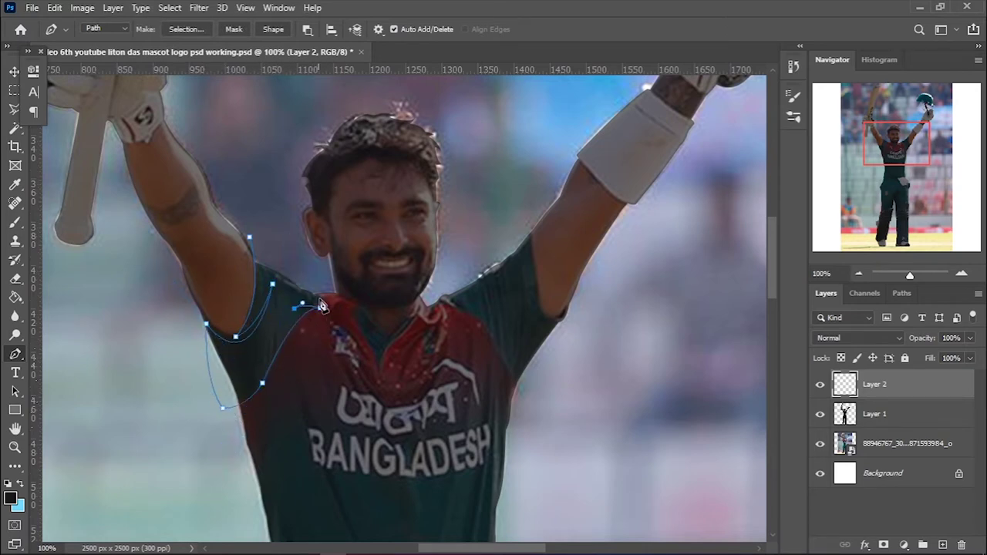
# Hide Layer 1, zoom in on the sleeve, and add a new Layer 3
pyautogui.click(820, 414)
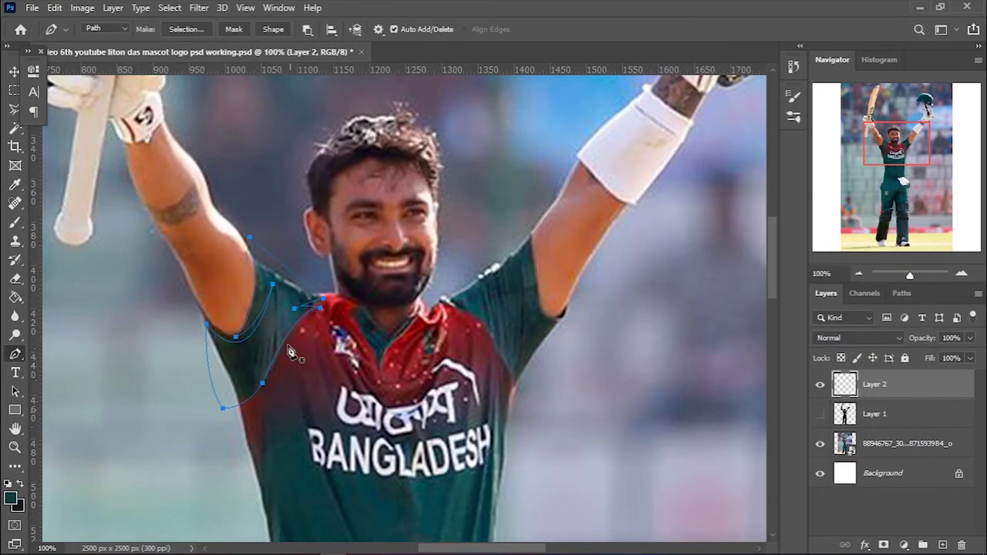
pyautogui.hotkey('ctrl', '+')
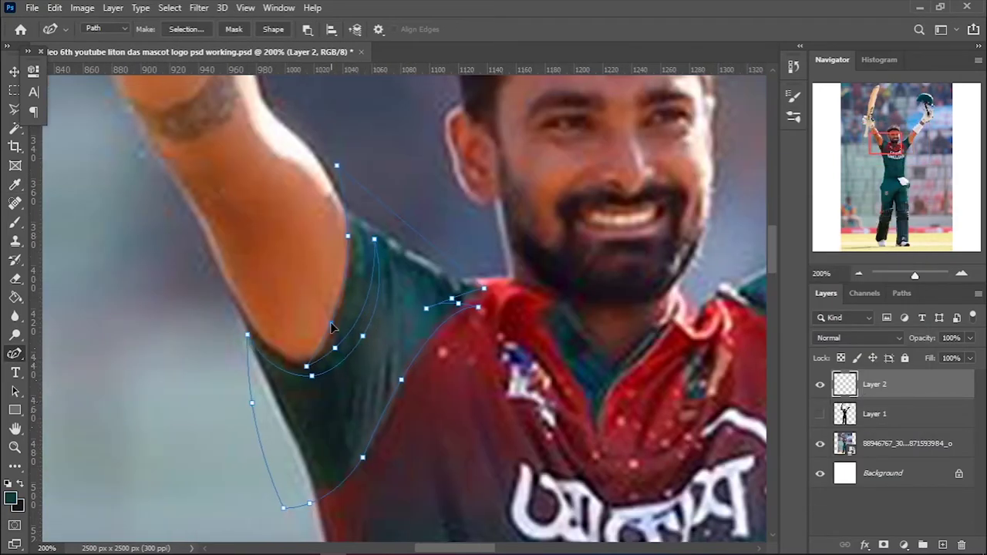
pyautogui.rightClick(416, 299)
pyautogui.press('Escape')
pyautogui.click(943, 545)
# Fill just the sleeve outline with teal instead of the whole canvas
pyautogui.hotkey('alt', 'BackSpace')
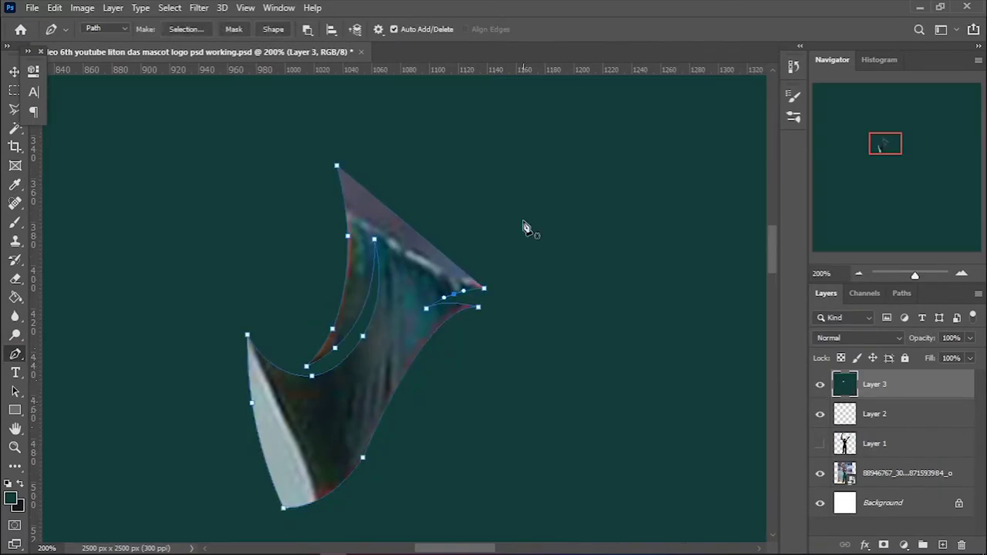
pyautogui.hotkey('ctrl', 'z')
pyautogui.hotkey('ctrl', '-')
pyautogui.rightClick(456, 188)
pyautogui.click(494, 273)
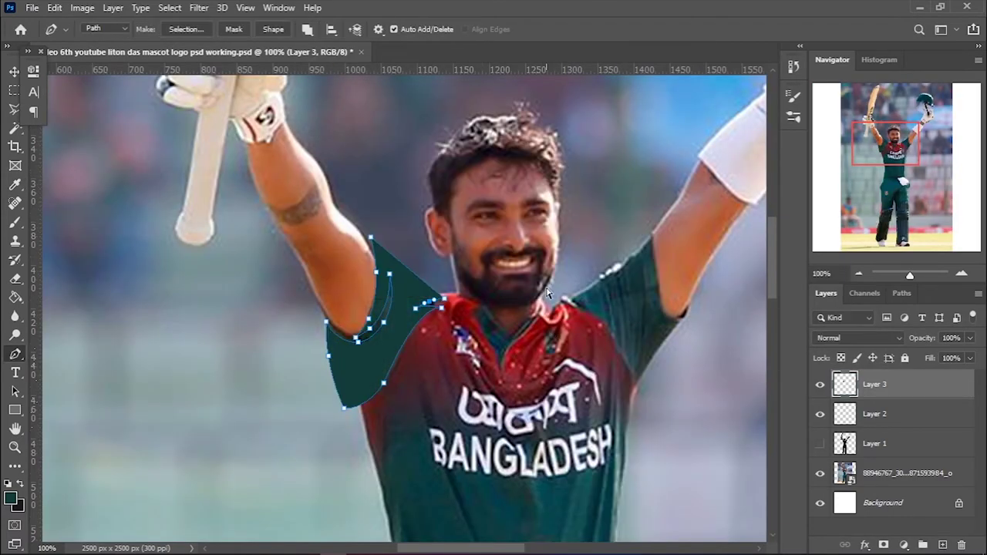
# On Layer 2, trace a closed outline of the other raised arm's sleeve along the armpit
pyautogui.click(879, 454)
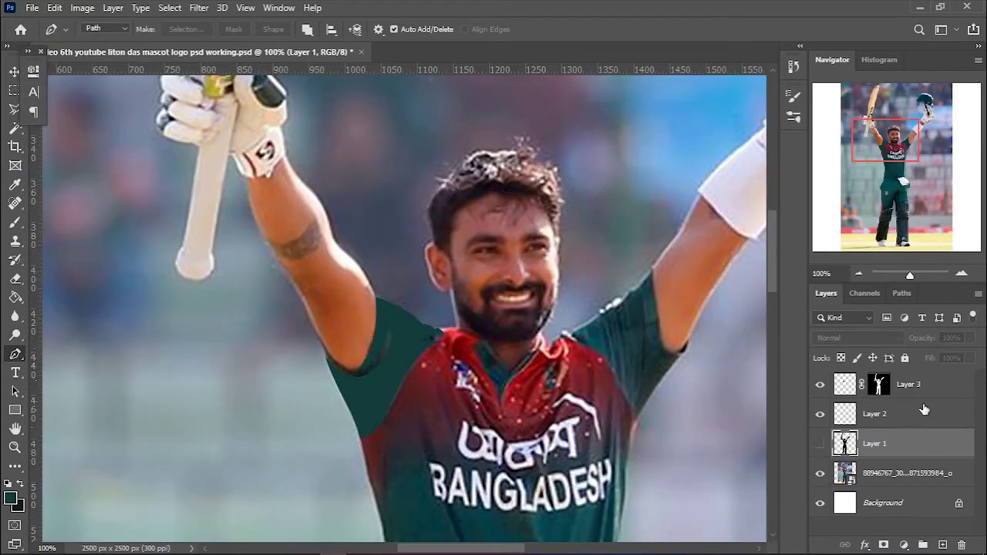
pyautogui.click(925, 409)
pyautogui.hotkey('ctrl', '+')
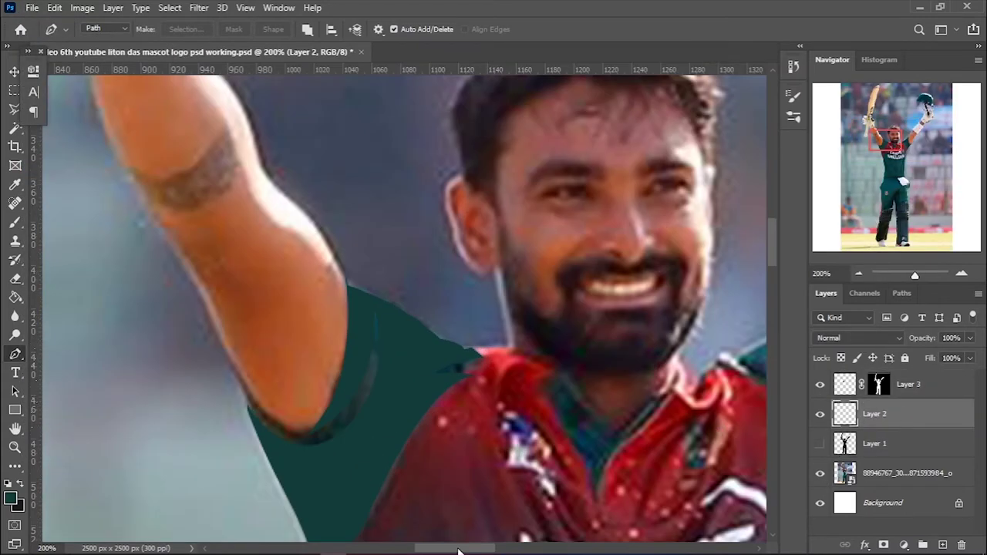
pyautogui.scroll(-3, 426, 335)
pyautogui.moveTo(452, 203); pyautogui.dragTo(526, 206)
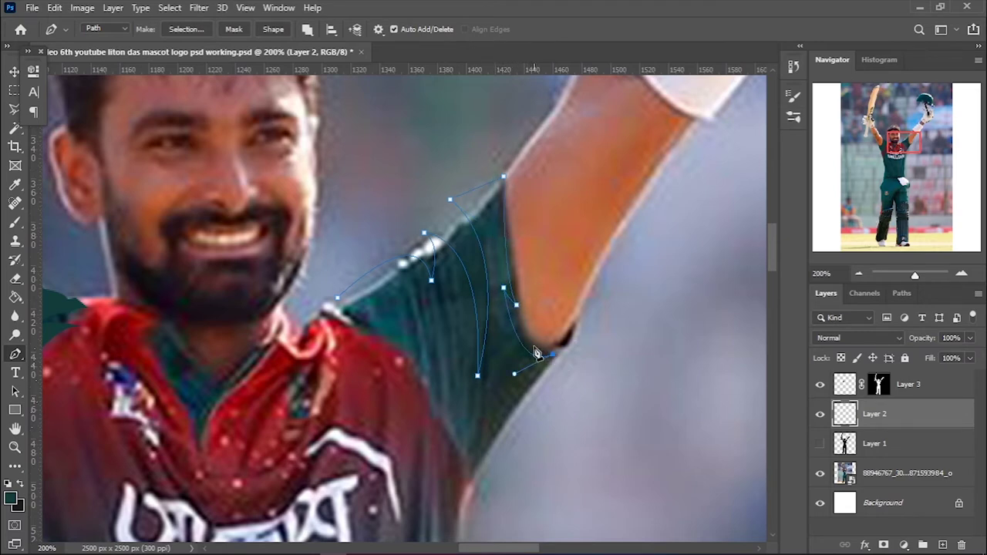
pyautogui.scroll(-3, 540, 348)
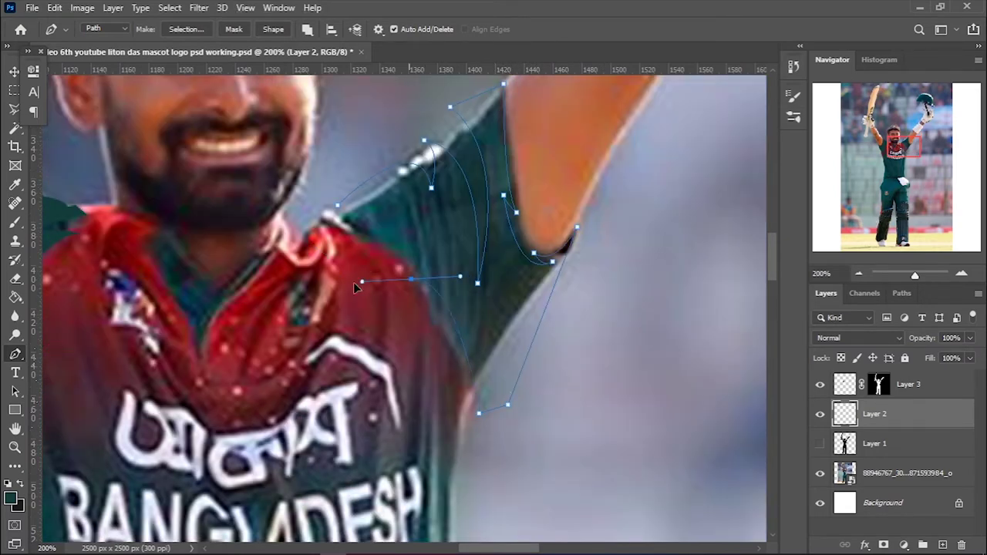
pyautogui.moveTo(355, 288); pyautogui.dragTo(452, 296)
pyautogui.click(309, 228)
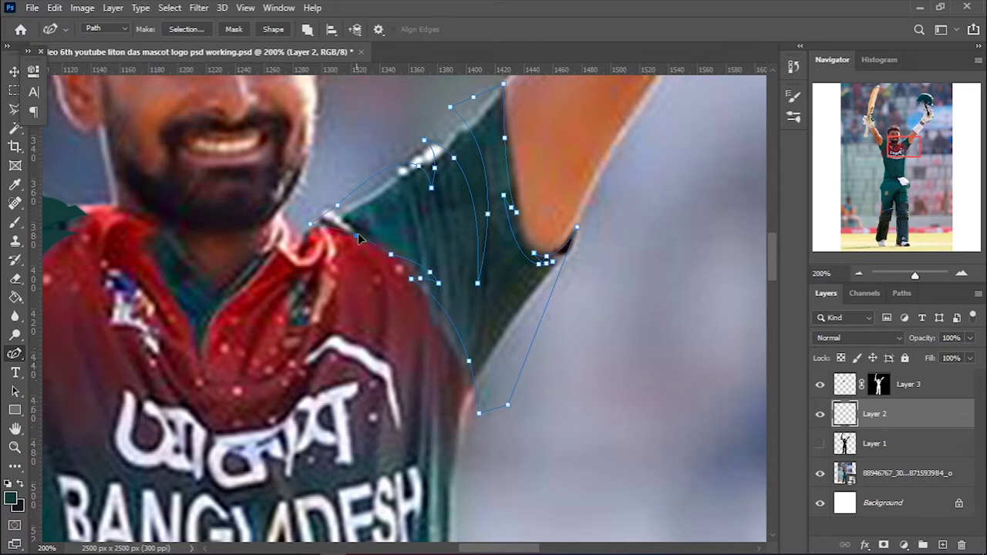
# Convert the sleeve path to a selection and mask Layer 2 to it
pyautogui.scroll(1, 542, 284)
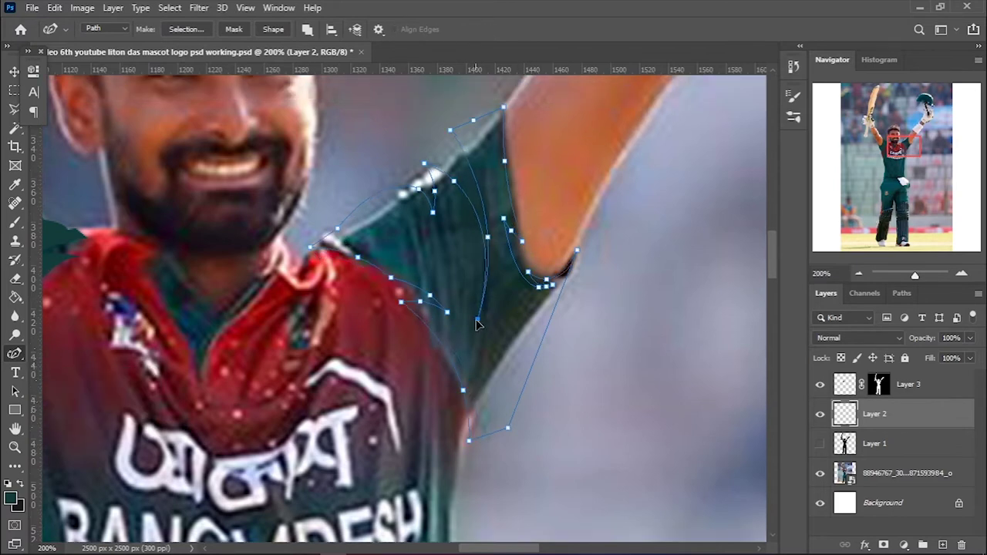
pyautogui.rightClick(585, 139)
pyautogui.hotkey('ctrl', 'Return')
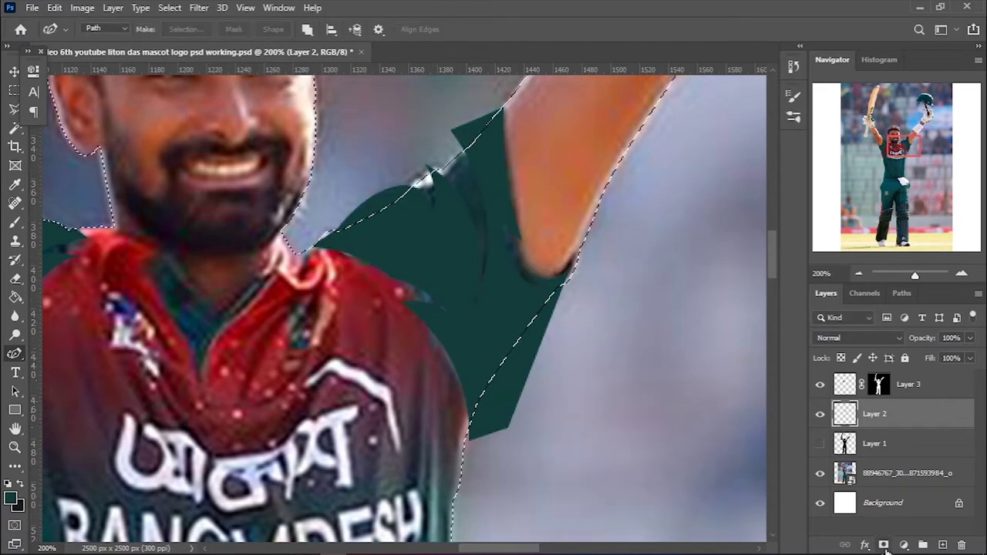
pyautogui.click(884, 544)
pyautogui.hotkey('ctrl', '-')
pyautogui.hotkey('ctrl', '-')
pyautogui.hotkey('ctrl', '-')
pyautogui.hotkey('ctrl', '-')
pyautogui.hotkey('ctrl', '+')
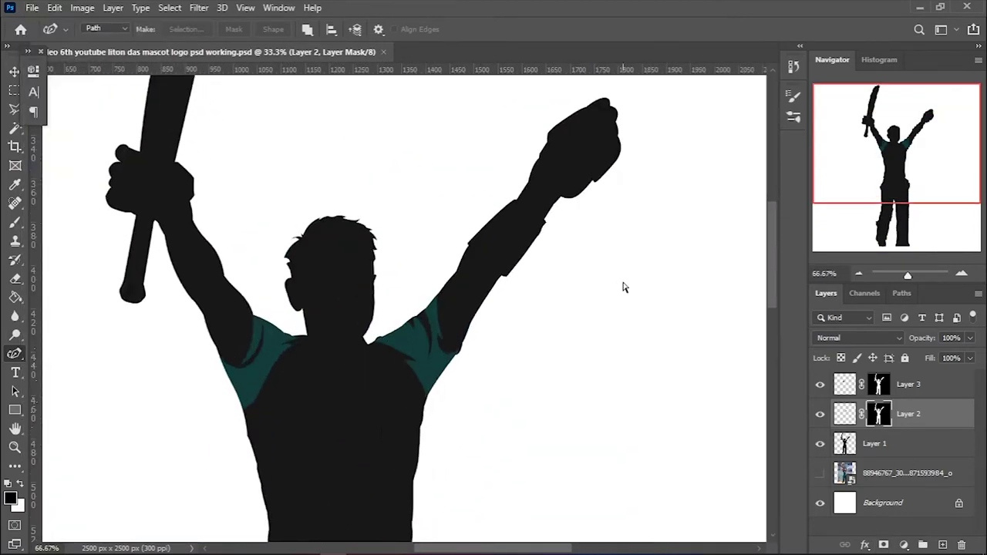
pyautogui.hotkey('ctrl', '+')
pyautogui.hotkey('ctrl', '+')
pyautogui.hotkey('ctrl', 'shift', 'alt', 'n')
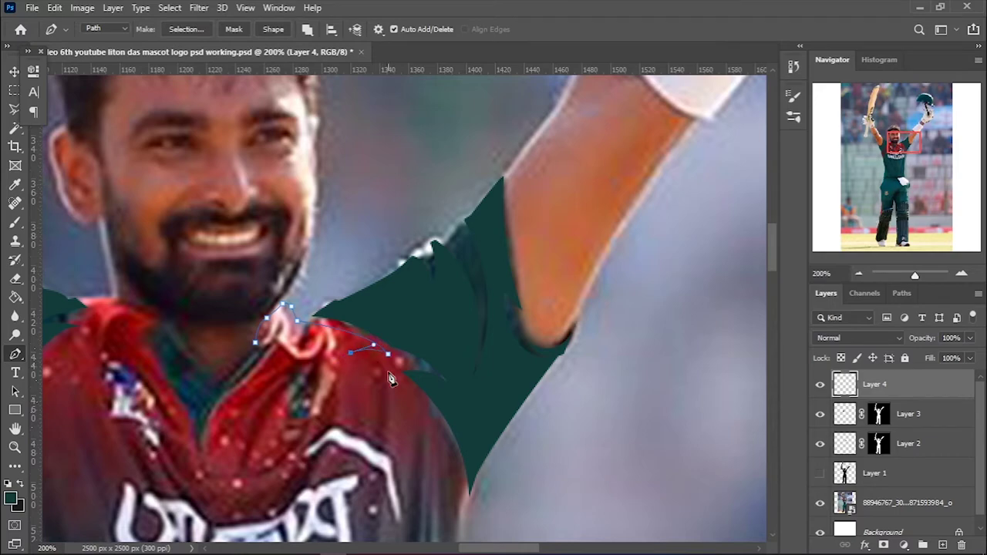
# Trace the jersey's lower body and side edges with Pen anchors on Layer 4
pyautogui.scroll(-3, 436, 424)
pyautogui.click(459, 399)
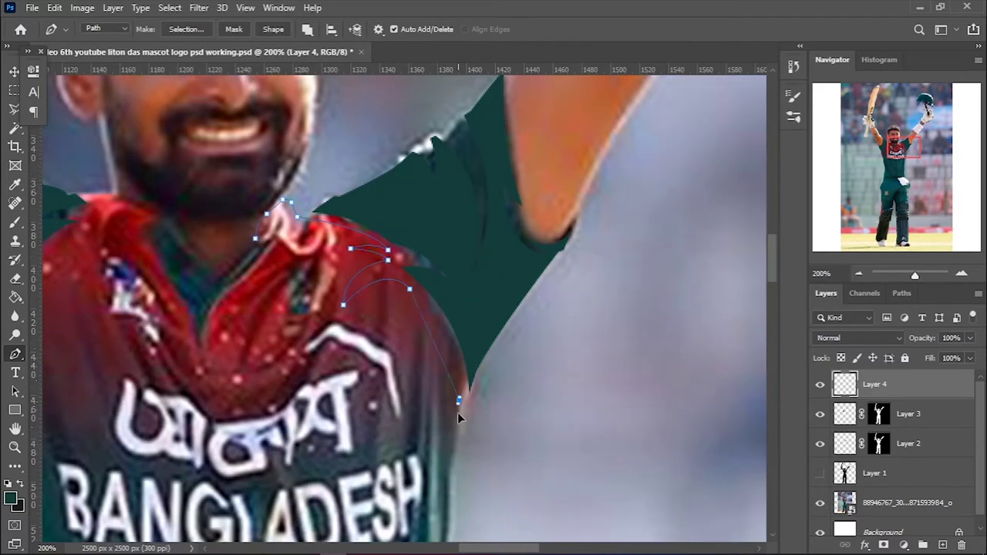
pyautogui.scroll(-3, 457, 495)
pyautogui.scroll(-3, 463, 390)
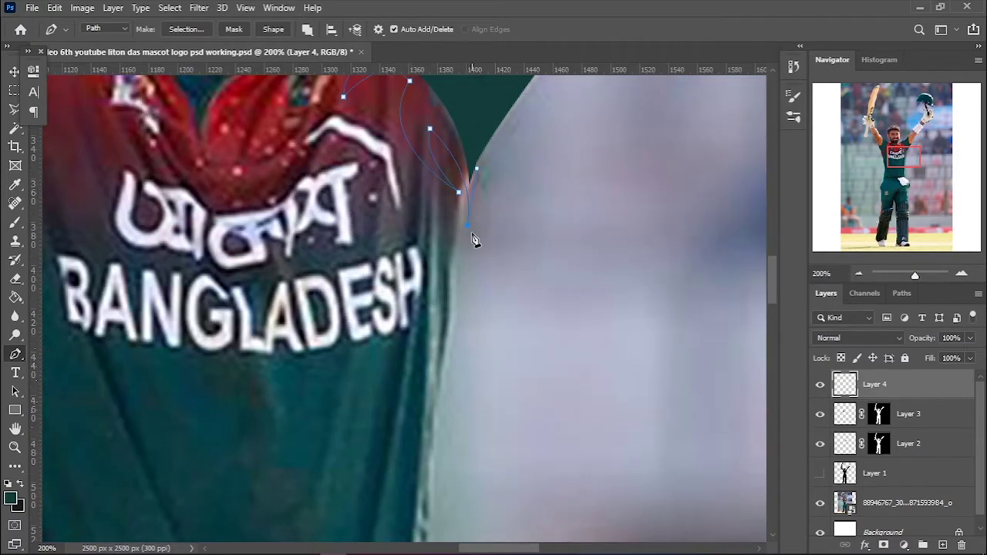
pyautogui.scroll(-3, 378, 476)
pyautogui.moveTo(404, 352)
pyautogui.mouseDown()
pyautogui.moveTo(434, 351)
pyautogui.moveTo(449, 333)
pyautogui.mouseUp()
pyautogui.scroll(-3, 456, 337)
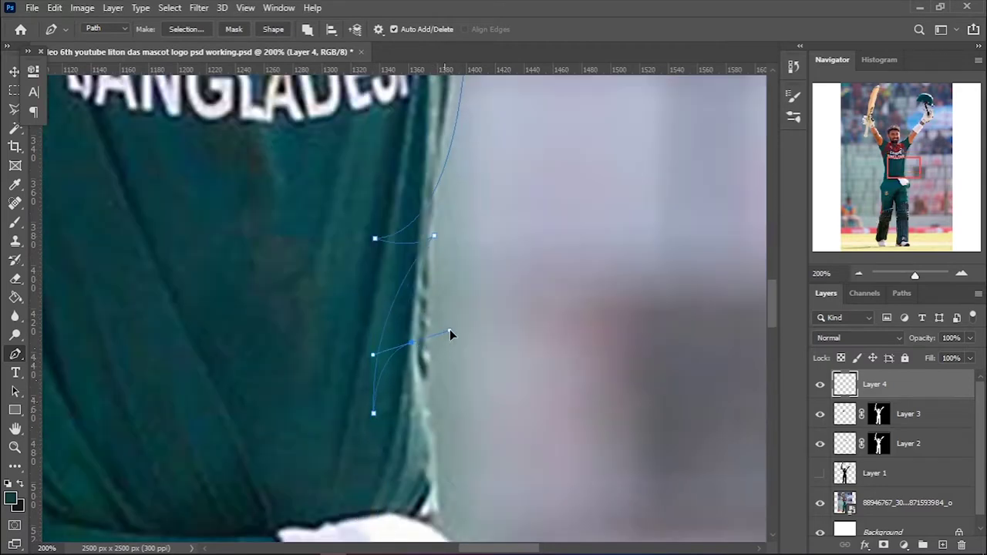
pyautogui.moveTo(368, 459); pyautogui.dragTo(429, 444)
pyautogui.scroll(-1, 478, 378)
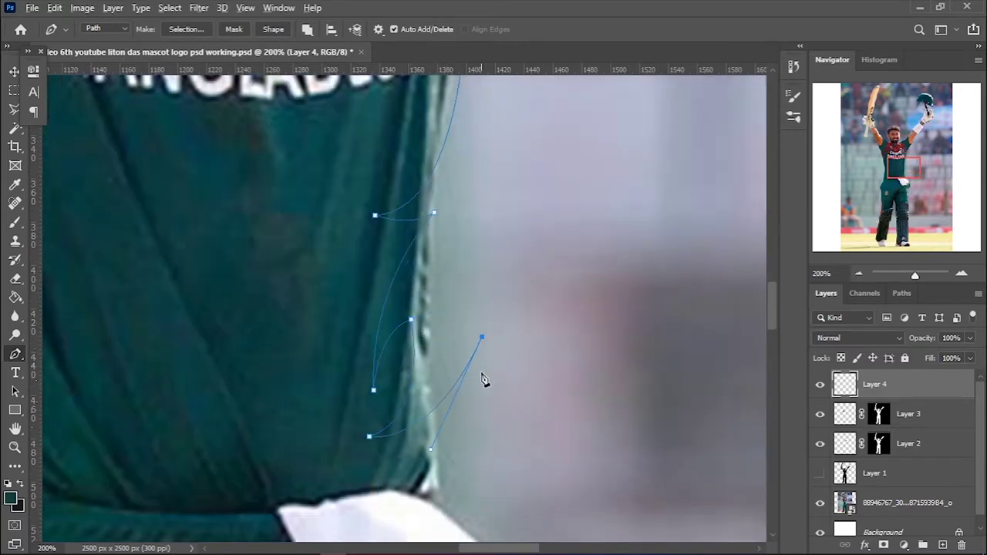
pyautogui.scroll(-3, 463, 386)
pyautogui.moveTo(450, 378); pyautogui.dragTo(453, 396)
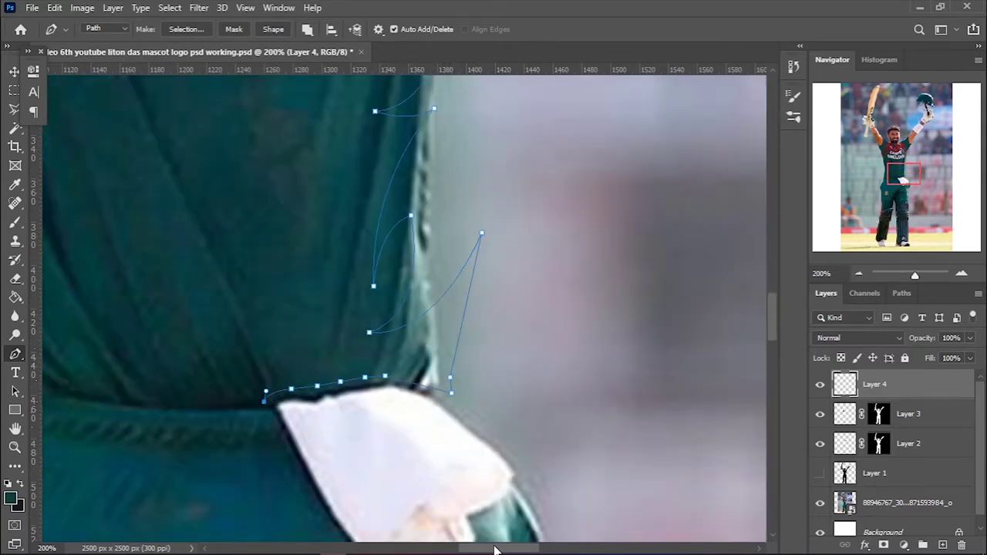
pyautogui.moveTo(496, 550); pyautogui.dragTo(467, 550)
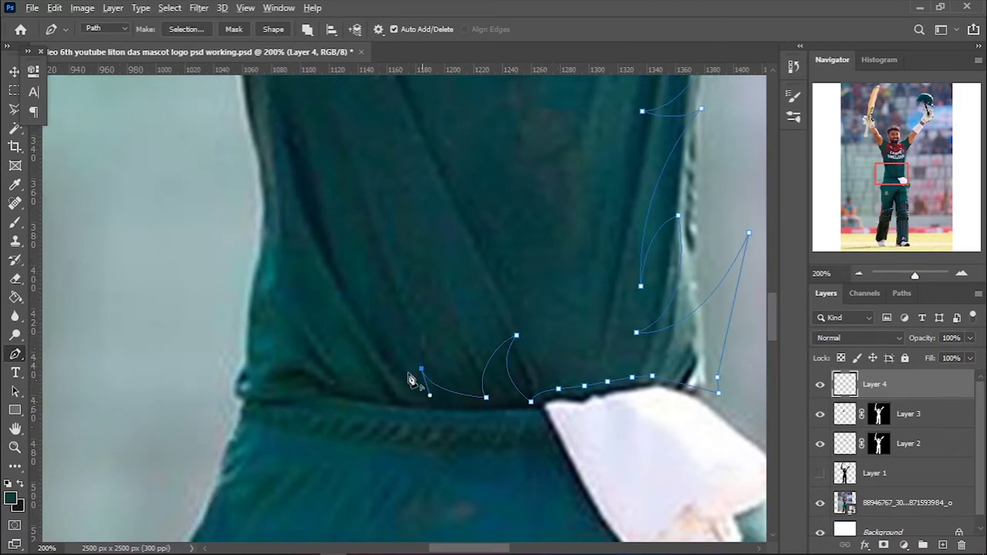
pyautogui.moveTo(211, 352); pyautogui.dragTo(141, 417)
# Continue the jersey outline up the torso to the collar
pyautogui.scroll(3, 154, 401)
pyautogui.moveTo(305, 272); pyautogui.dragTo(317, 313)
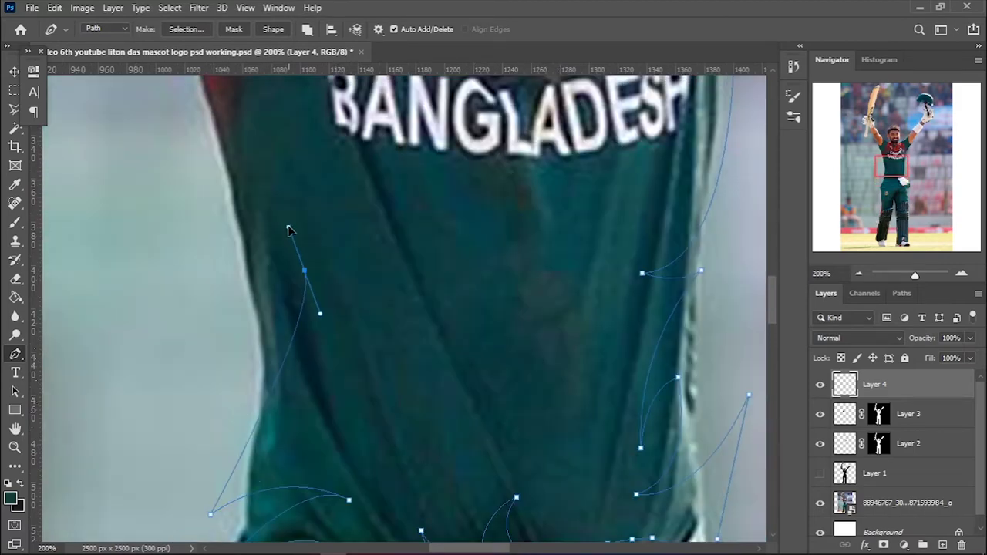
pyautogui.scroll(2, 231, 321)
pyautogui.moveTo(204, 314); pyautogui.dragTo(275, 308)
pyautogui.scroll(-1, 330, 348)
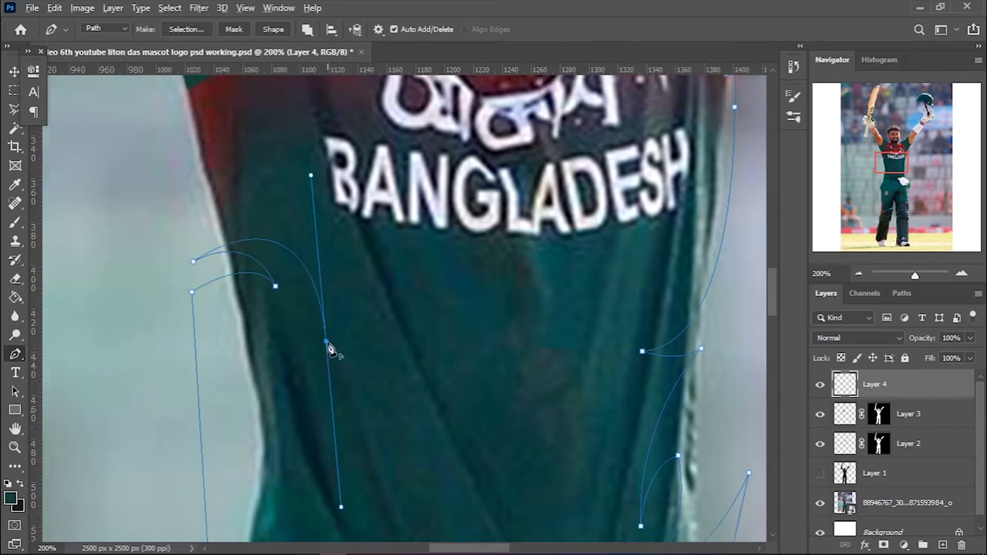
pyautogui.hscroll(-3, 386, 255)
pyautogui.scroll(4, 371, 211)
pyautogui.moveTo(428, 309); pyautogui.dragTo(479, 249)
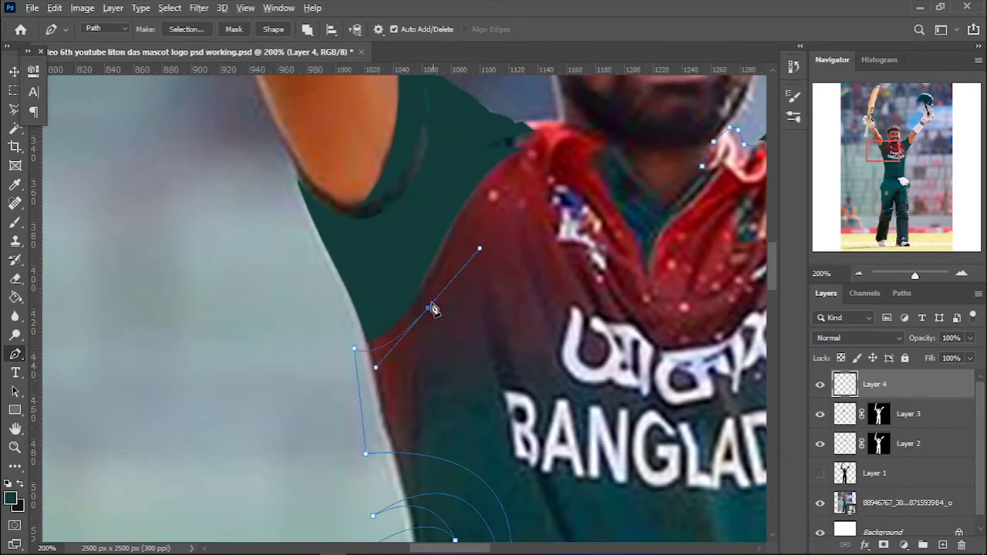
pyautogui.moveTo(524, 160); pyautogui.dragTo(557, 160)
pyautogui.scroll(1, 540, 265)
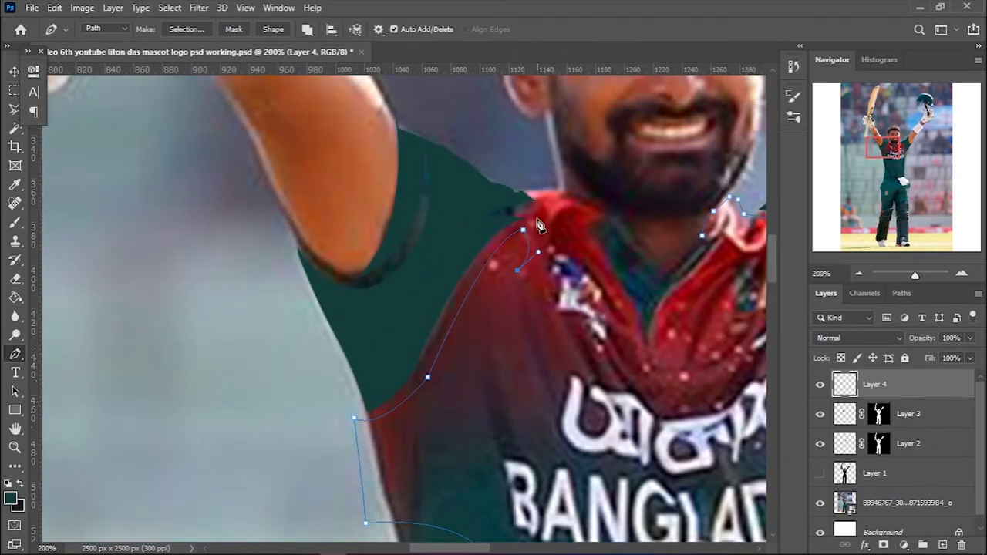
pyautogui.click(538, 220)
pyautogui.scroll(1, 579, 235)
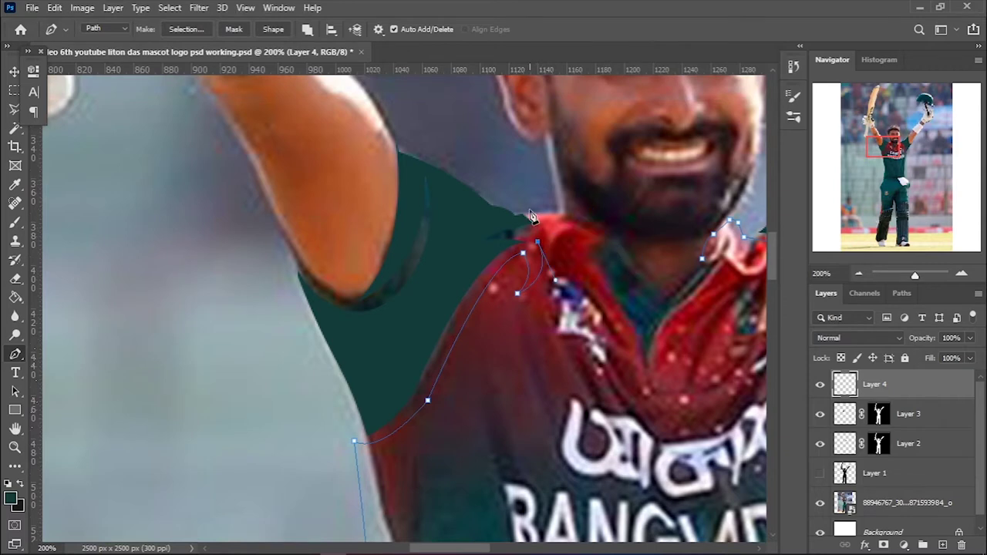
pyautogui.scroll(2, 596, 260)
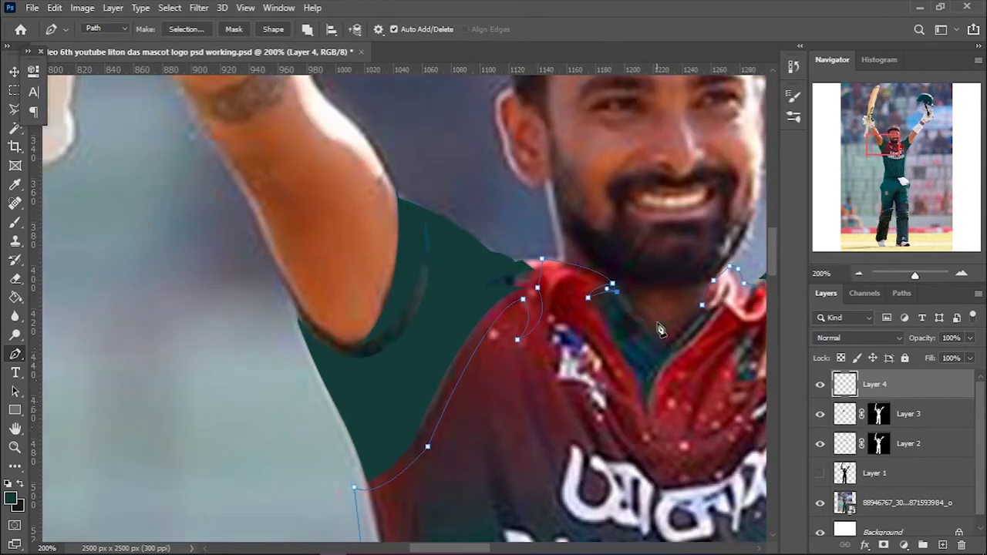
# Refine the jersey neckline with a Curvature Pen anchor
pyautogui.rightClick(14, 354)
pyautogui.click(77, 379)
pyautogui.click(511, 364)
pyautogui.scroll(-5, 378, 345)
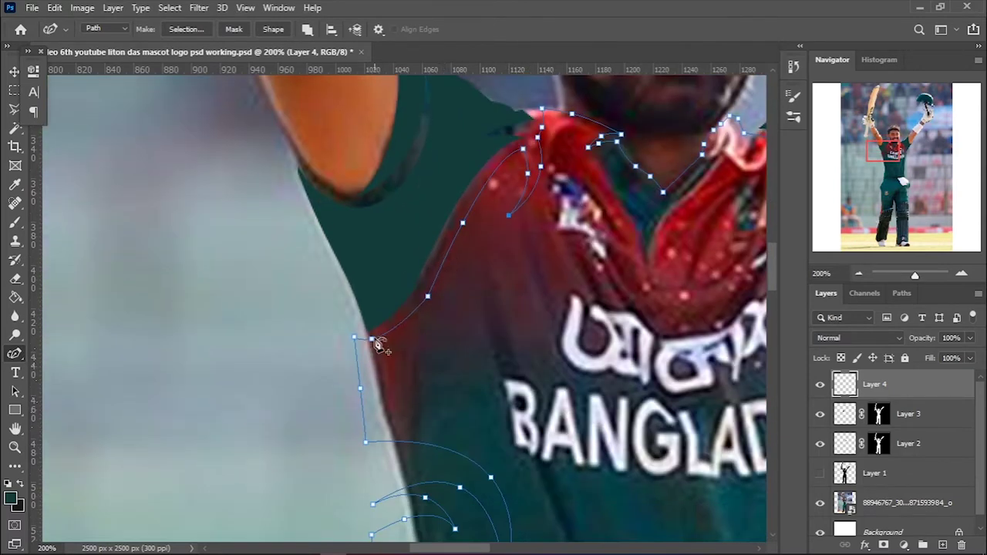
pyautogui.scroll(-5, 478, 332)
pyautogui.scroll(-9, 540, 378)
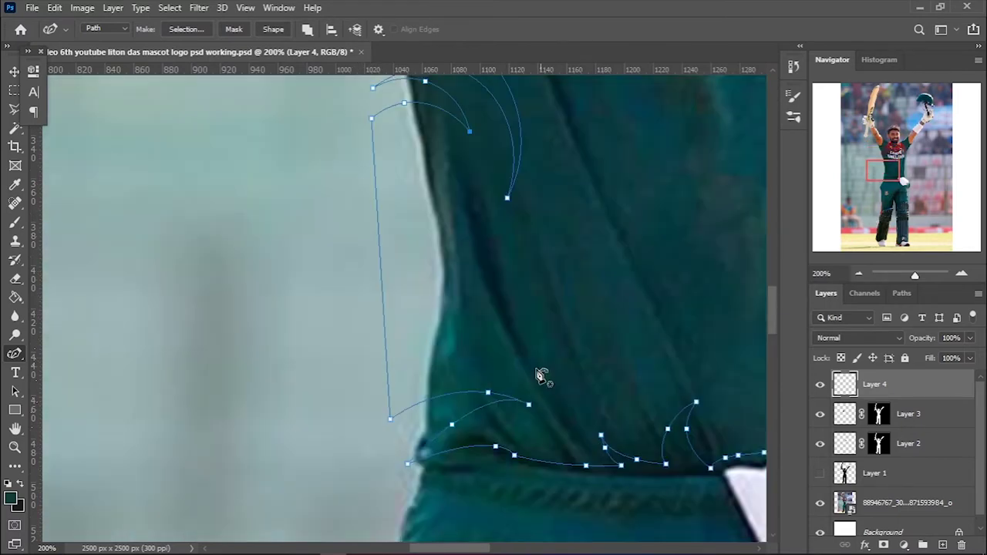
pyautogui.scroll(-1, 571, 393)
pyautogui.hscroll(8, 710, 350)
pyautogui.scroll(6, 309, 286)
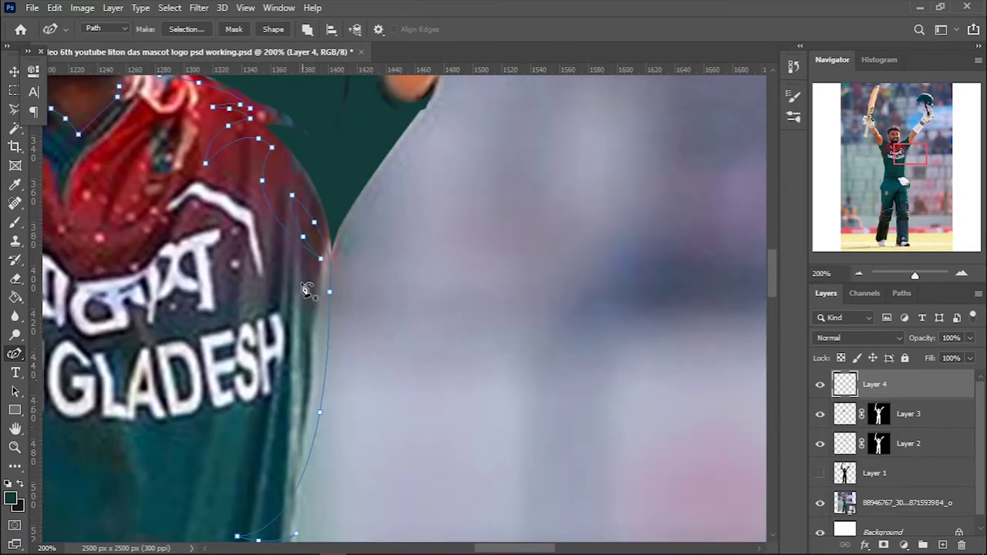
pyautogui.scroll(1, 208, 241)
# Mask Layer 4 to the jersey selection, hide the photo and show the black silhouette
pyautogui.hotkey('ctrl', '-')
pyautogui.hotkey('ctrl', 'Return')
pyautogui.click(884, 545)
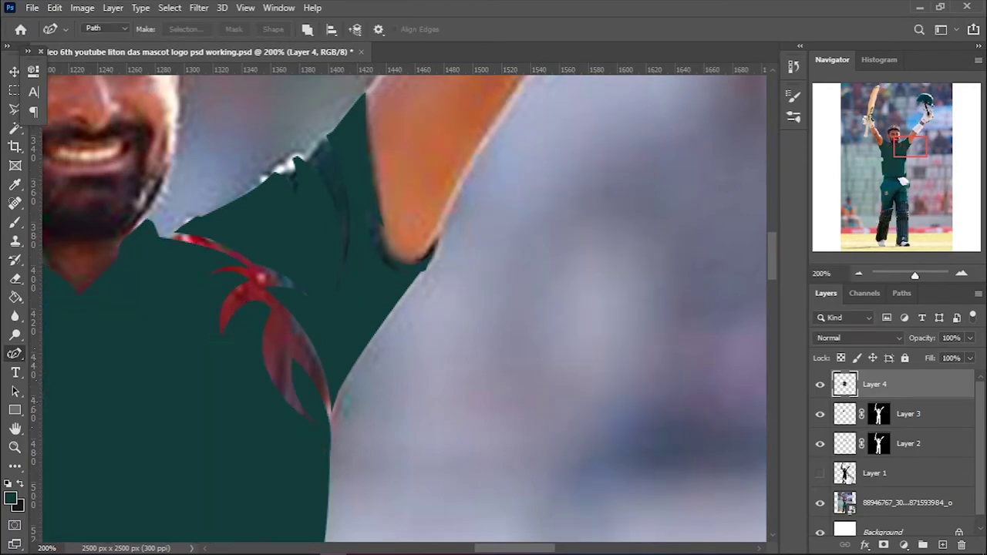
pyautogui.hotkey('ctrl', '-')
pyautogui.hotkey('ctrl', '-')
pyautogui.click(820, 503)
pyautogui.click(820, 472)
pyautogui.hotkey('ctrl', '+')
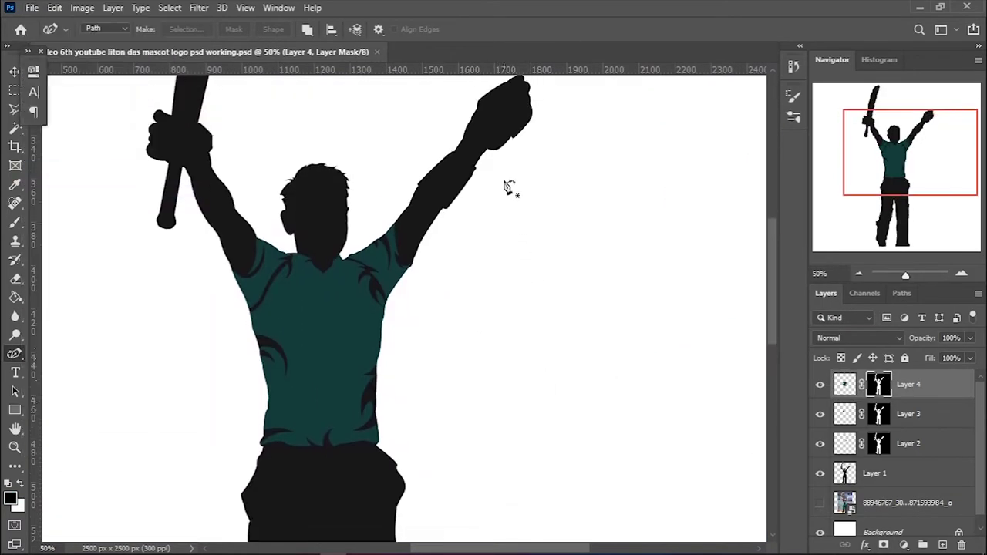
pyautogui.hotkey('ctrl', '-')
pyautogui.hotkey('ctrl', '-')
pyautogui.hotkey('ctrl', '-')
# Show the photo, add Layer 5, and start tracing the trousers at the waistband
pyautogui.hotkey('ctrl', '+')
pyautogui.hotkey('ctrl', '+')
pyautogui.hotkey('ctrl', '+')
pyautogui.click(820, 503)
pyautogui.click(820, 473)
pyautogui.click(943, 545)
pyautogui.scroll(-2, 386, 309)
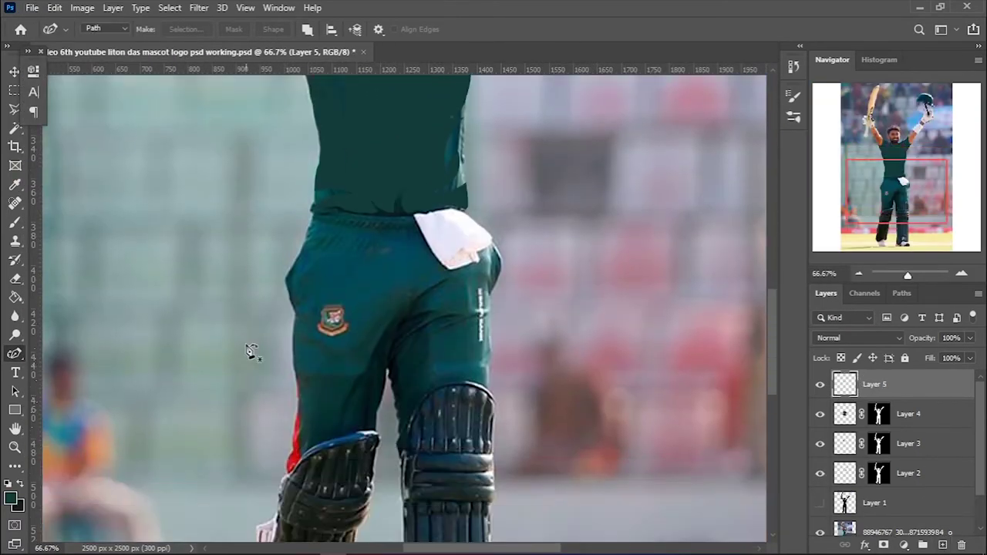
pyautogui.hotkey('ctrl', '+')
pyautogui.click(251, 194)
pyautogui.click(412, 195)
pyautogui.moveTo(244, 221); pyautogui.dragTo(342, 221)
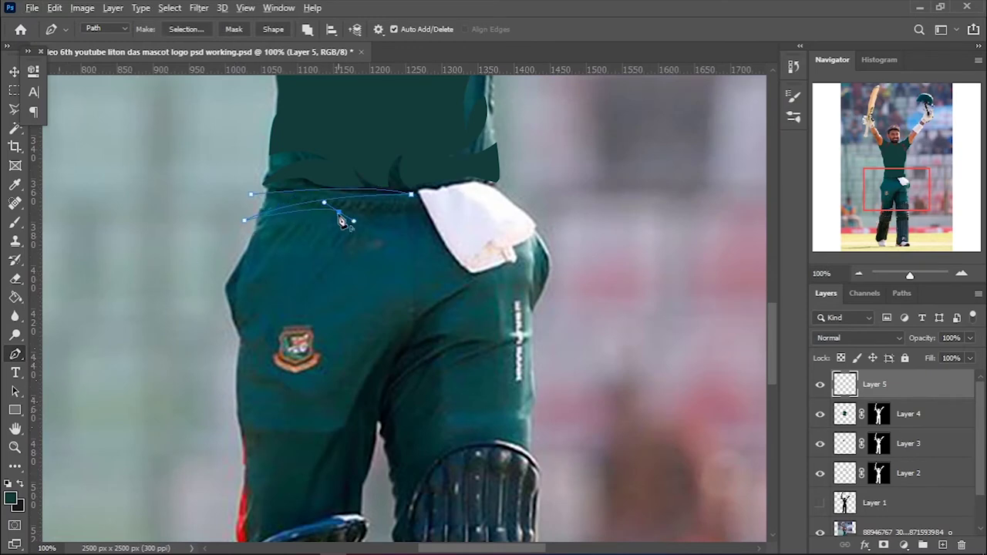
# Trace the trouser outline past the badge and down the left leg to the knee pad
pyautogui.scroll(-3, 203, 284)
pyautogui.click(215, 358)
pyautogui.click(272, 277)
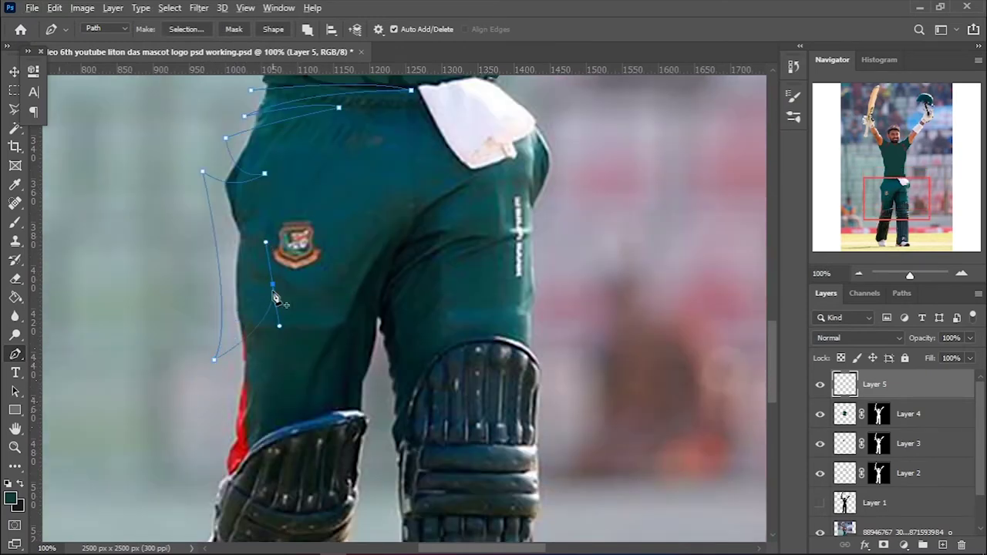
pyautogui.moveTo(275, 297); pyautogui.dragTo(283, 332)
pyautogui.moveTo(292, 375); pyautogui.dragTo(195, 396)
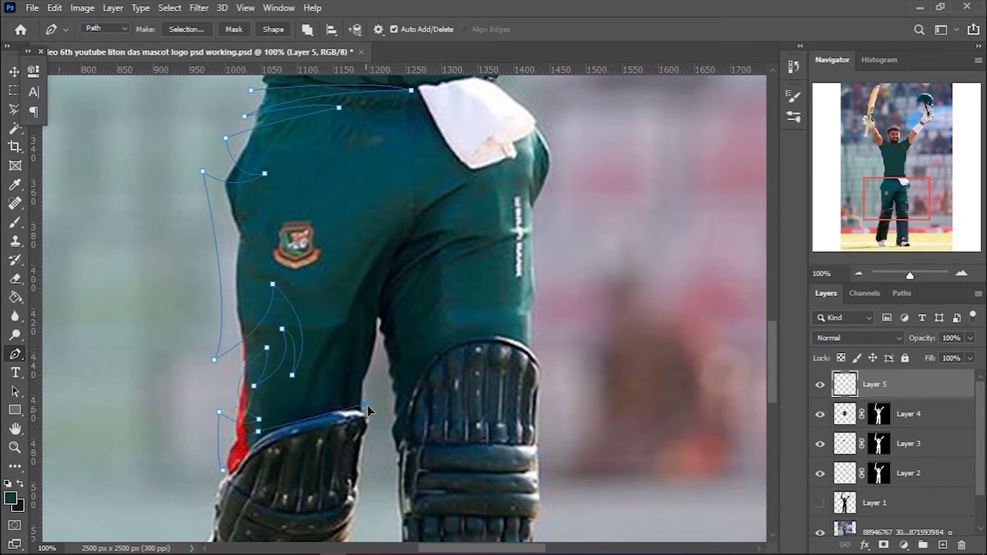
pyautogui.scroll(-2, 378, 339)
pyautogui.click(399, 329)
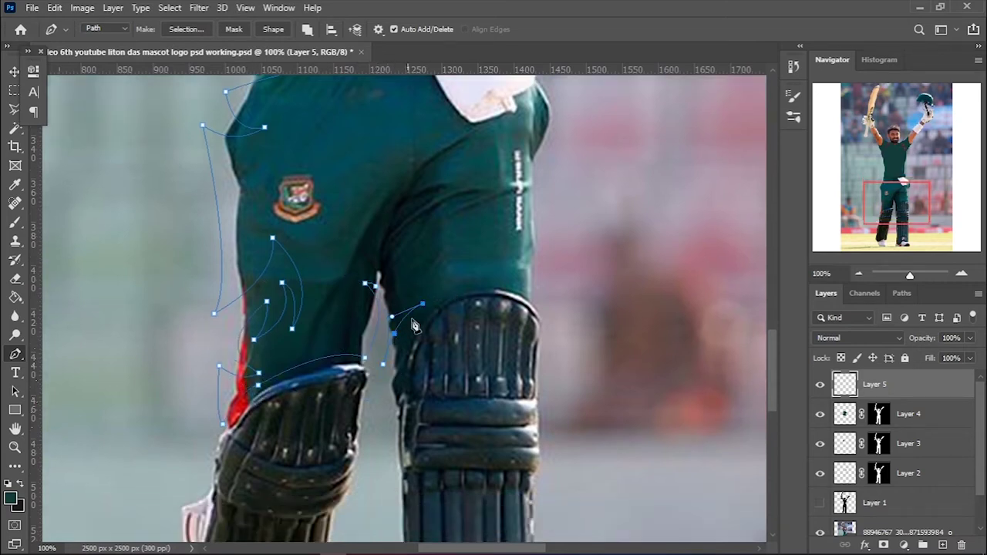
pyautogui.click(538, 301)
# Carry the trouser outline around the knee pad and up the right leg
pyautogui.scroll(1, 540, 304)
pyautogui.click(544, 270)
pyautogui.scroll(1, 534, 293)
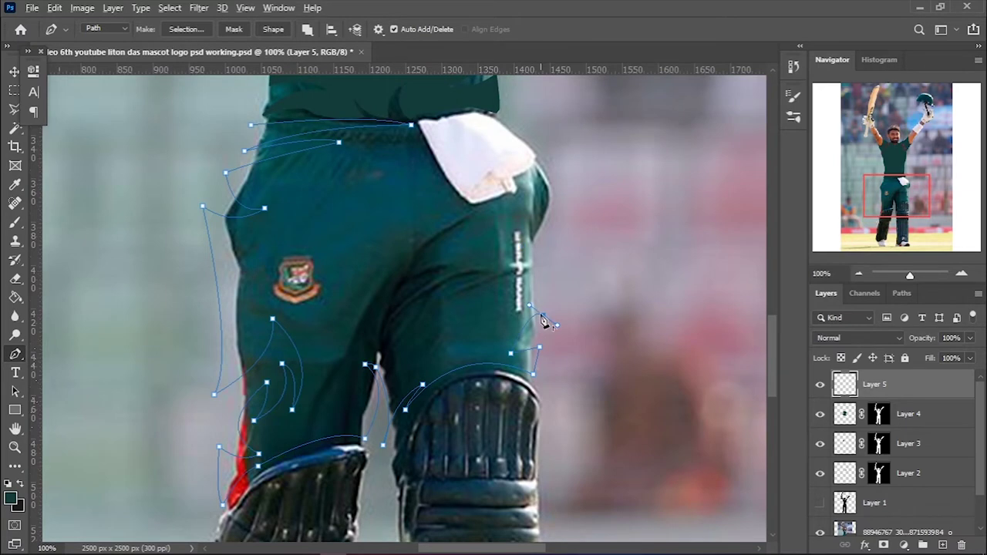
pyautogui.click(537, 265)
pyautogui.scroll(3, 518, 279)
pyautogui.click(594, 268)
pyautogui.scroll(-2, 594, 268)
# Refine the left hip and thigh curves with the Curvature Pen, then open the trouser path options
pyautogui.rightClick(15, 354)
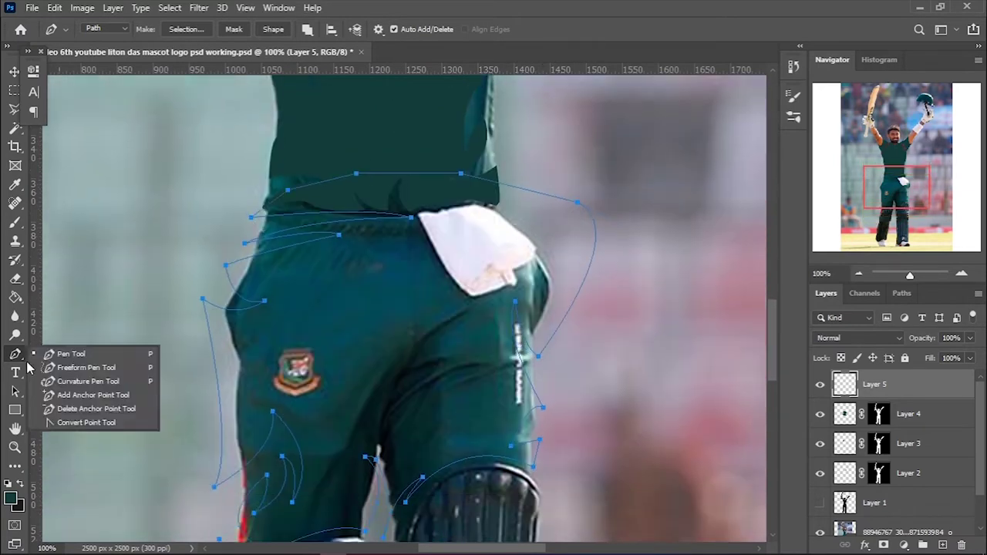
pyautogui.click(69, 379)
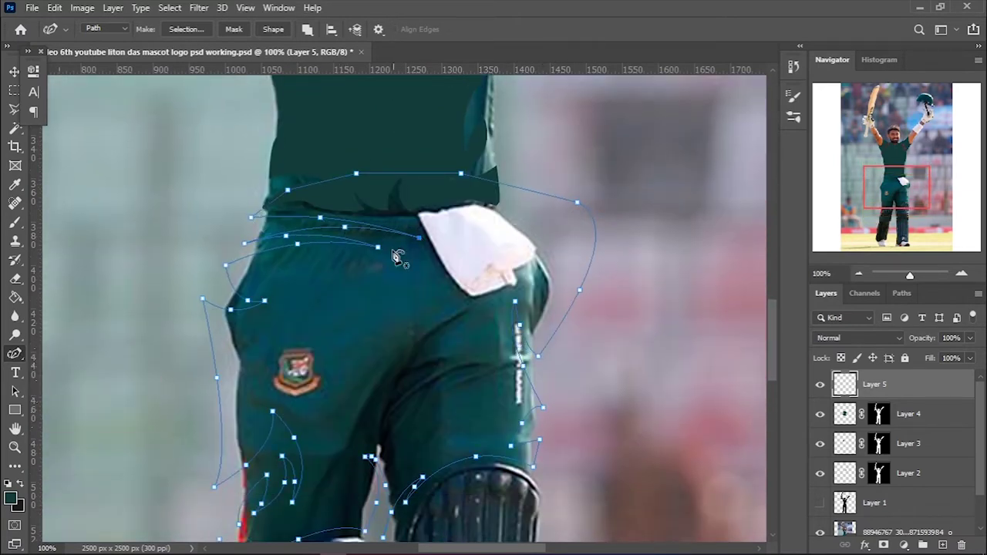
pyautogui.click(300, 284)
pyautogui.scroll(-2, 293, 308)
pyautogui.click(304, 394)
pyautogui.scroll(-4, 264, 462)
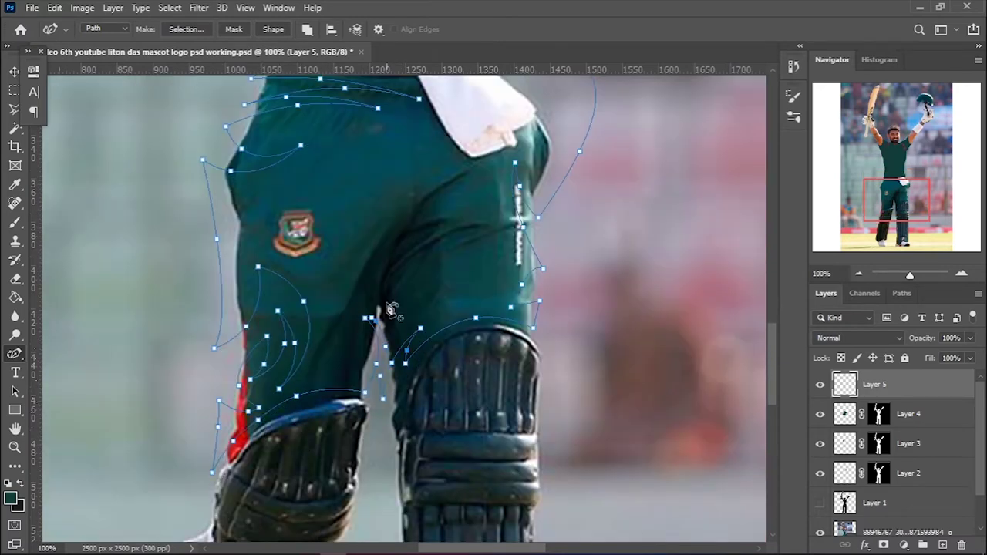
pyautogui.scroll(2, 391, 309)
pyautogui.scroll(1, 627, 263)
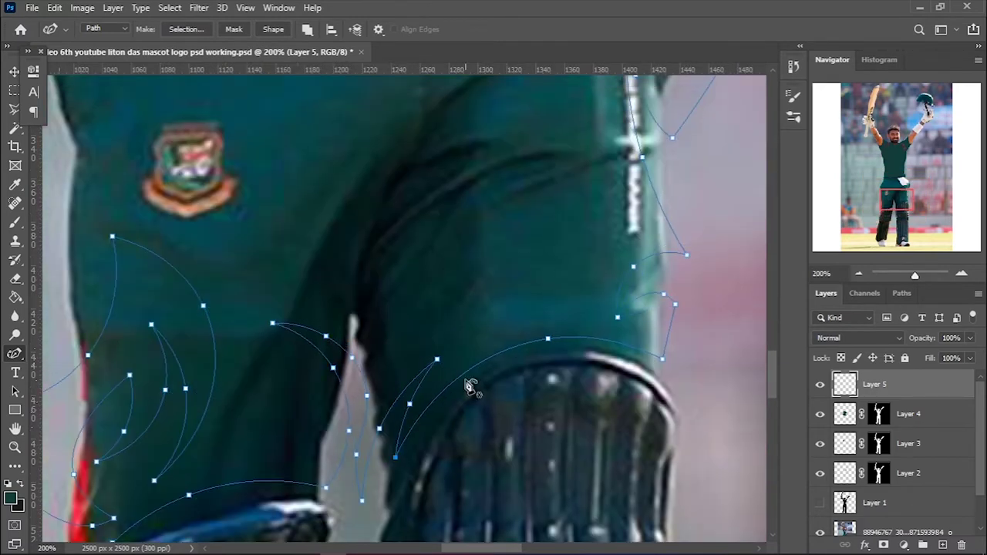
pyautogui.scroll(5, 448, 363)
pyautogui.scroll(5, 410, 409)
pyautogui.rightClick(411, 409)
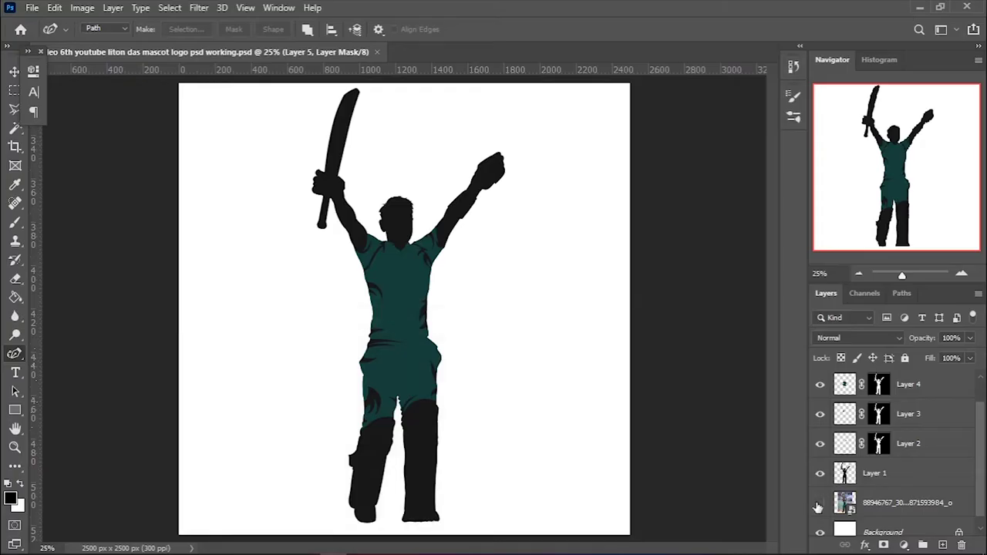
pyautogui.click(942, 546)
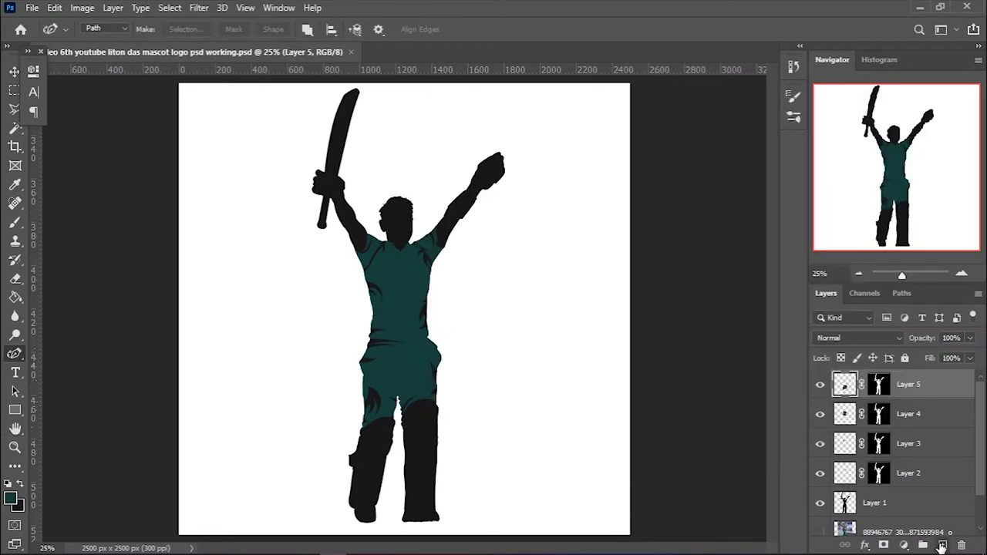
# Add Layer 6 and trace a closed Pen outline around the left leg pad
pyautogui.click(942, 546)
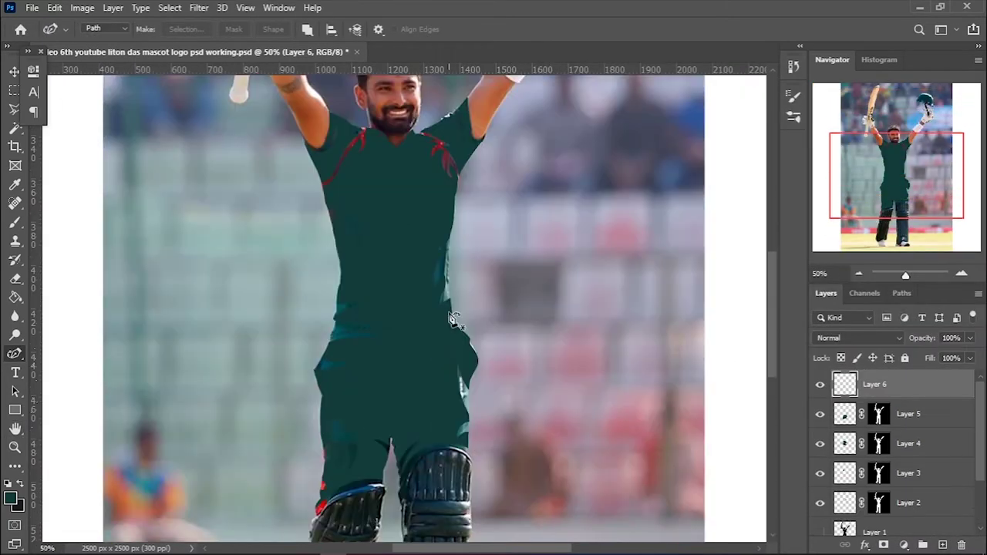
pyautogui.click(194, 332)
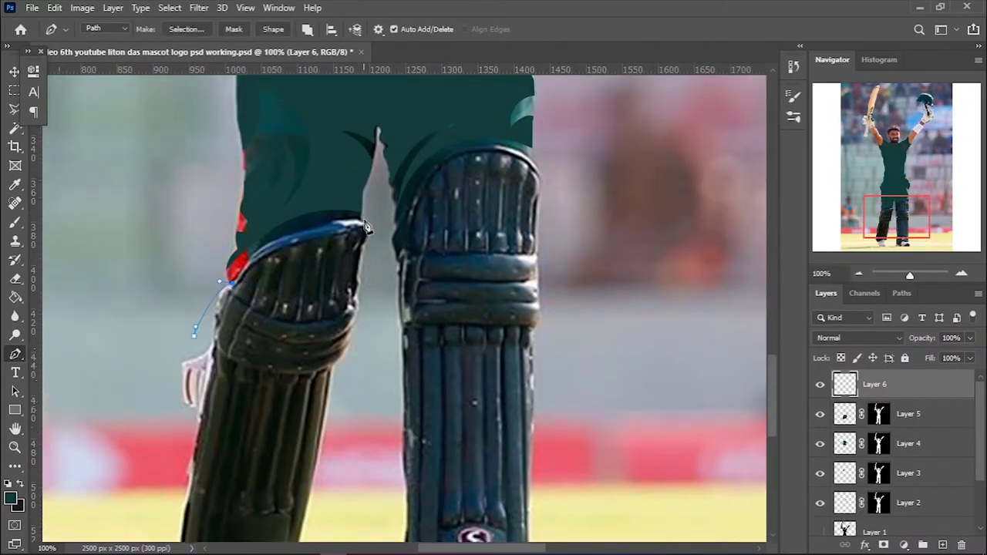
pyautogui.moveTo(366, 225); pyautogui.dragTo(371, 233)
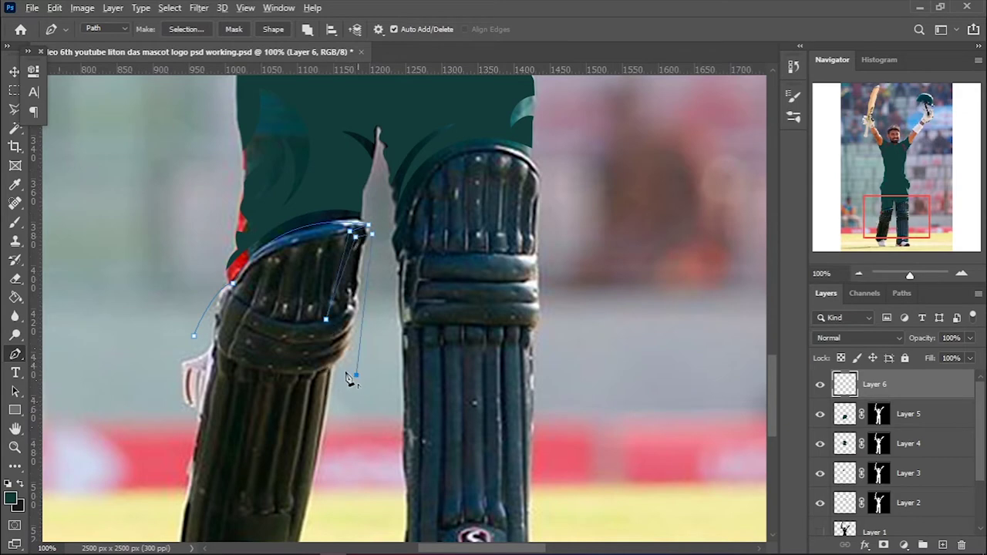
pyautogui.moveTo(249, 372)
pyautogui.mouseDown()
pyautogui.moveTo(298, 398)
pyautogui.moveTo(256, 423)
pyautogui.mouseUp()
pyautogui.scroll(-3, 381, 353)
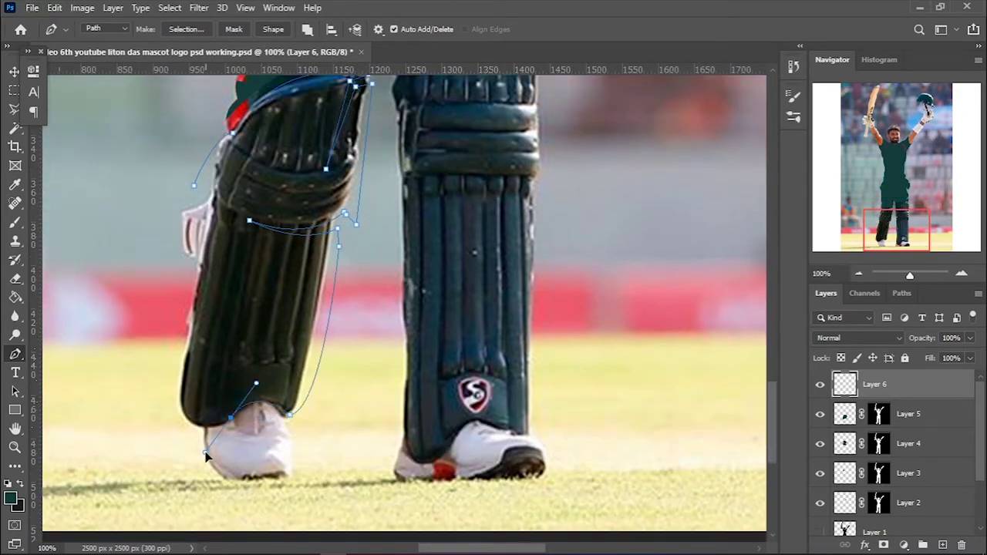
pyautogui.moveTo(213, 334); pyautogui.dragTo(170, 346)
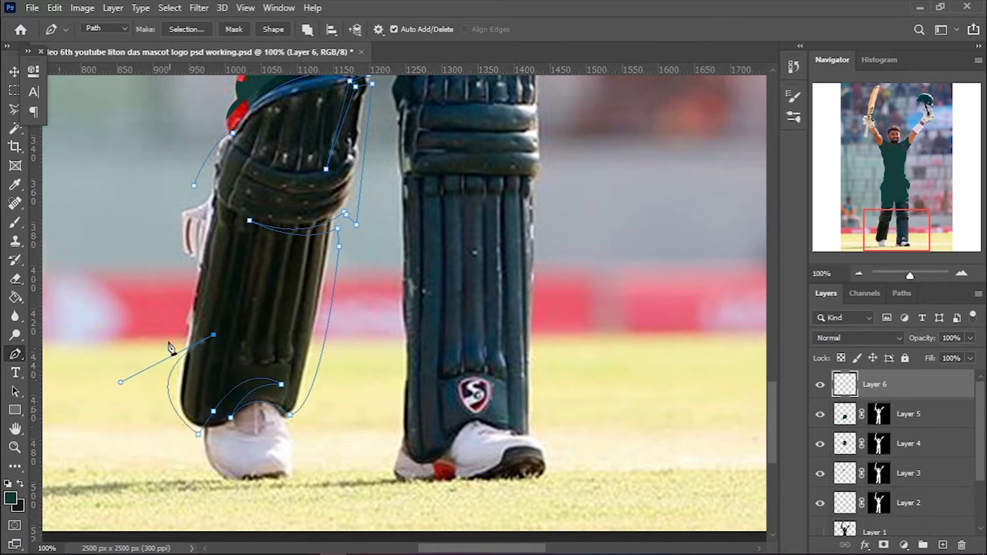
pyautogui.moveTo(209, 301); pyautogui.dragTo(224, 289)
pyautogui.click(220, 246)
pyautogui.click(207, 224)
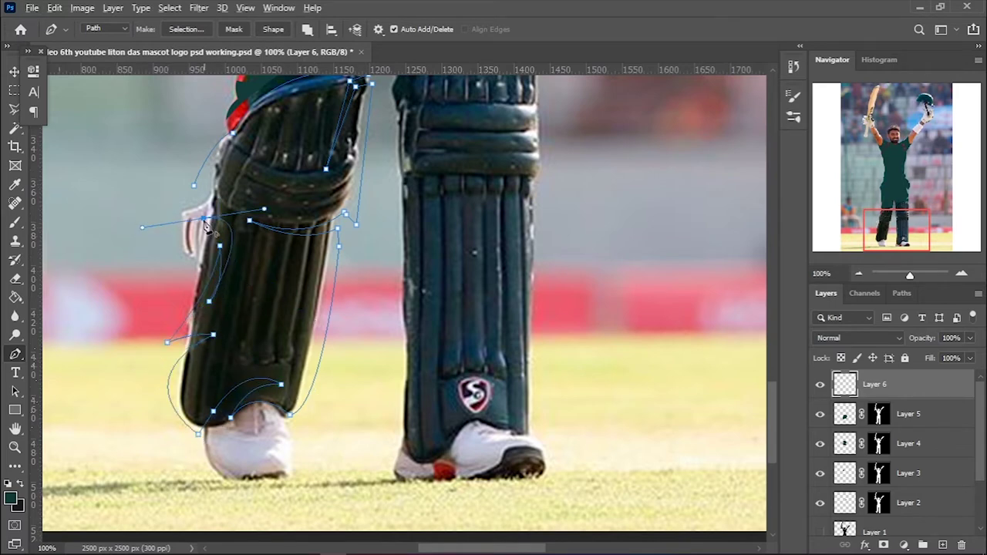
# Reshape the leg pad's upper edge curves with the Curvature Pen
pyautogui.rightClick(15, 354)
pyautogui.click(85, 383)
pyautogui.scroll(1, 354, 316)
pyautogui.click(300, 240)
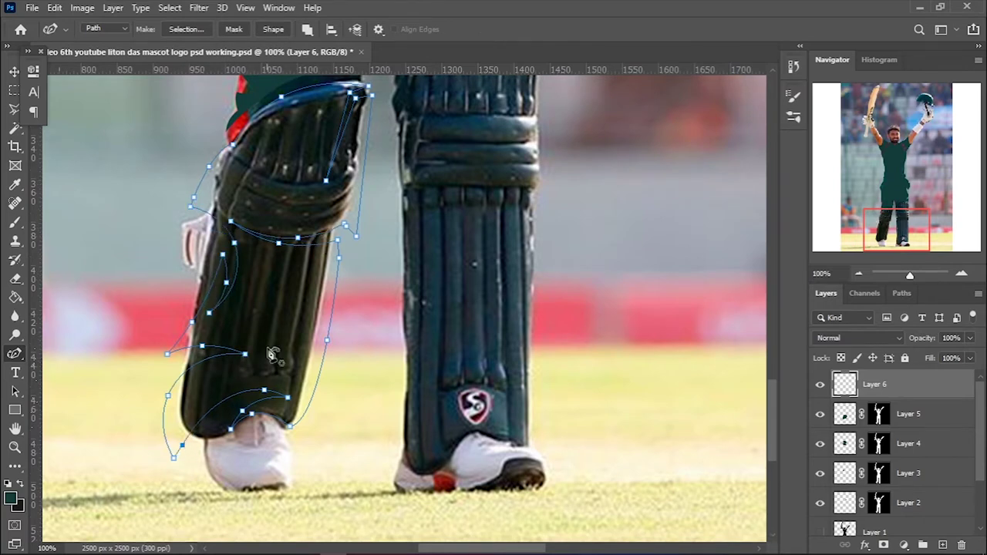
pyautogui.scroll(3, 229, 291)
pyautogui.click(358, 137)
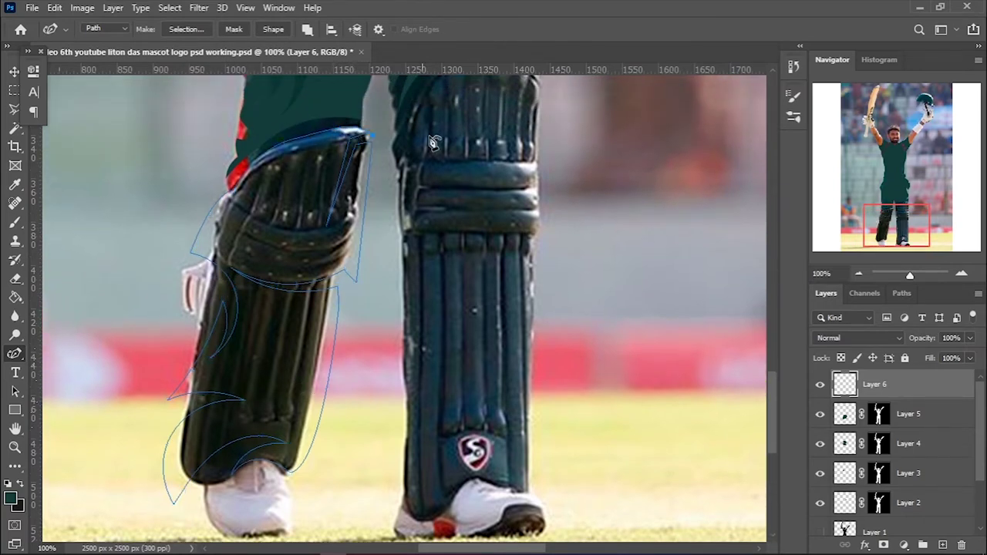
# Turn the leg pad path into a selection and mask Layer 6 to it
pyautogui.rightClick(378, 232)
pyautogui.click(452, 293)
pyautogui.press('Return')
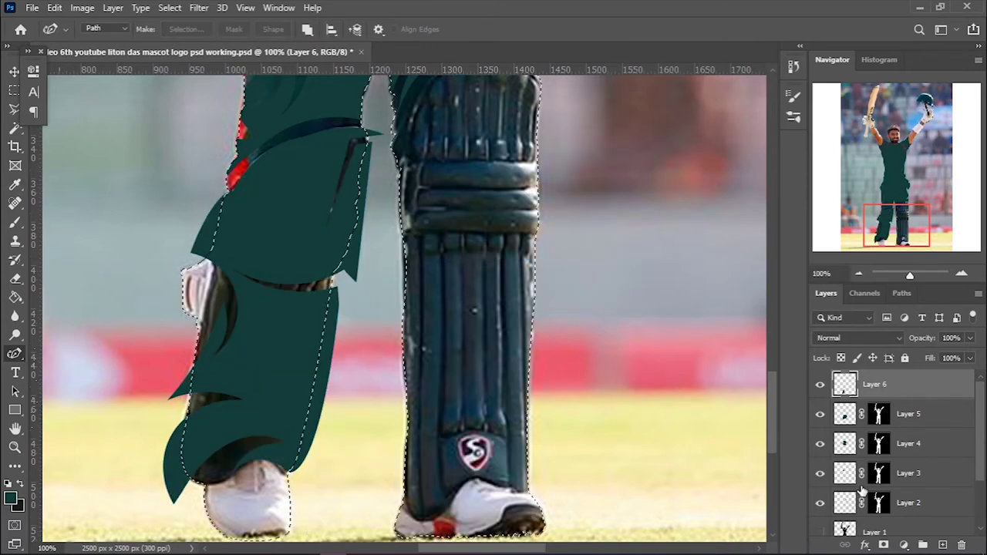
pyautogui.click(884, 545)
pyautogui.hotkey('ctrl', '0')
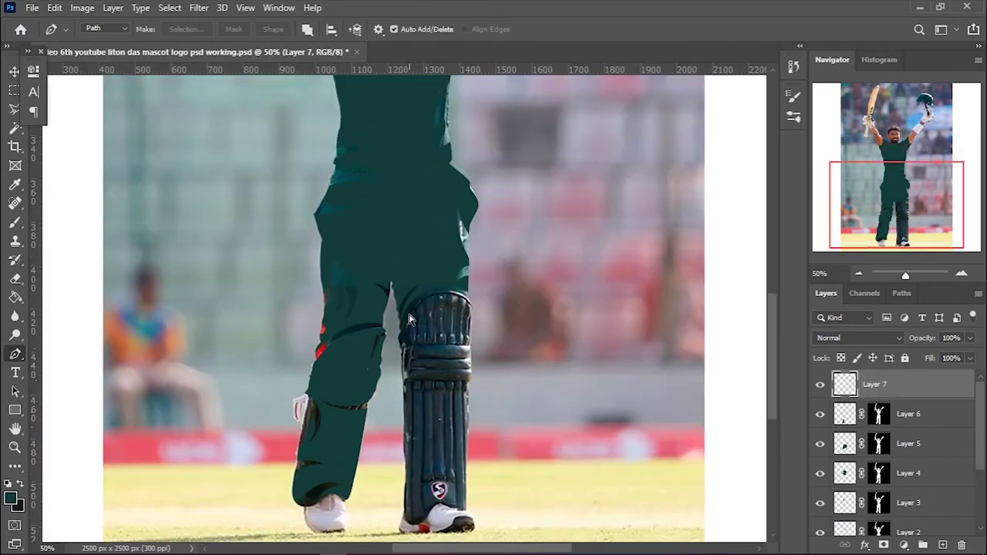
# Add Layer 7 and trace the right pad's top ridge, left edge and lower band
pyautogui.scroll(3, 411, 319)
pyautogui.click(421, 320)
pyautogui.moveTo(441, 445); pyautogui.dragTo(420, 524)
pyautogui.moveTo(446, 309); pyautogui.dragTo(411, 238)
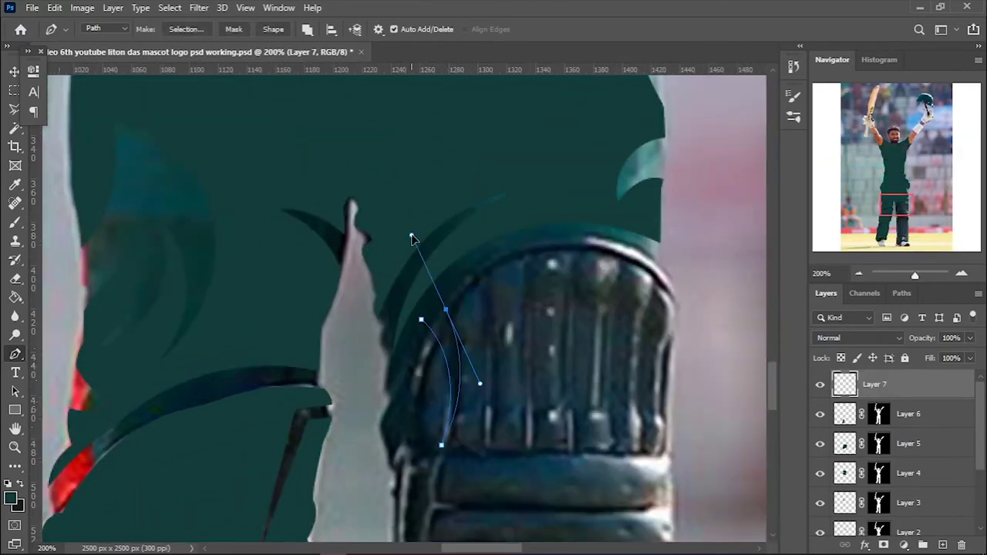
pyautogui.moveTo(479, 275); pyautogui.dragTo(487, 440)
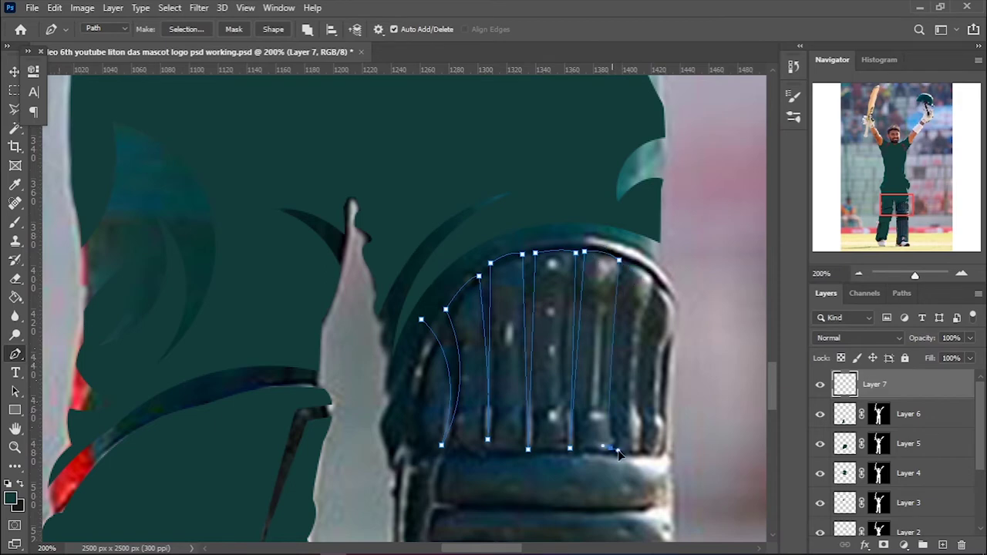
pyautogui.moveTo(633, 362); pyautogui.dragTo(625, 360)
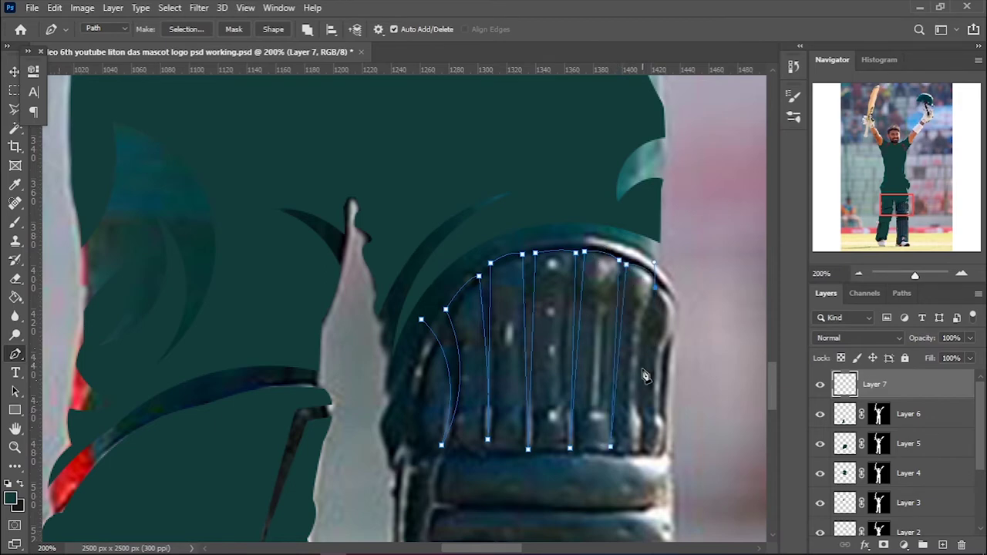
pyautogui.moveTo(695, 358); pyautogui.dragTo(692, 394)
pyautogui.scroll(-3, 696, 310)
pyautogui.moveTo(695, 340); pyautogui.dragTo(649, 355)
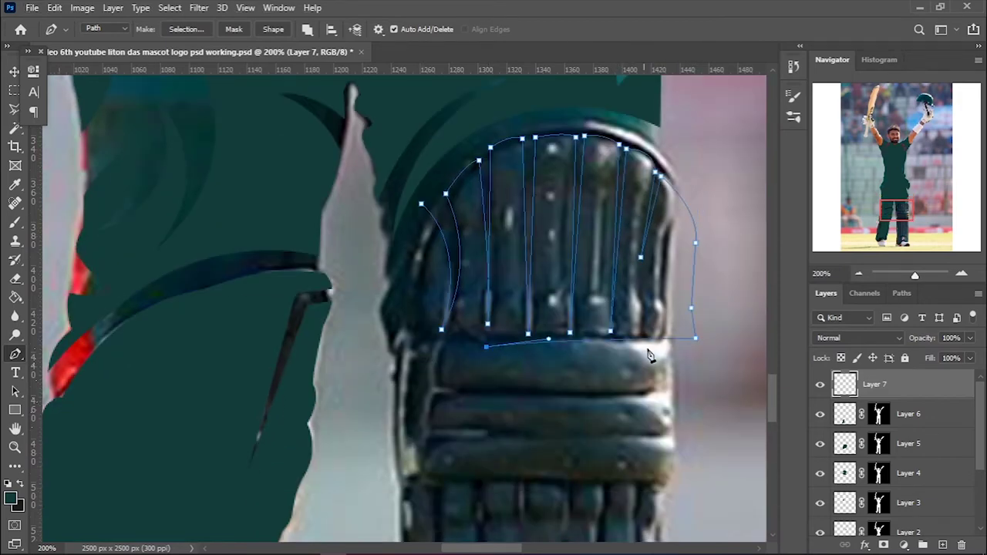
pyautogui.click(691, 402)
pyautogui.scroll(-2, 692, 410)
pyautogui.scroll(-2, 698, 417)
pyautogui.moveTo(704, 337); pyautogui.dragTo(710, 342)
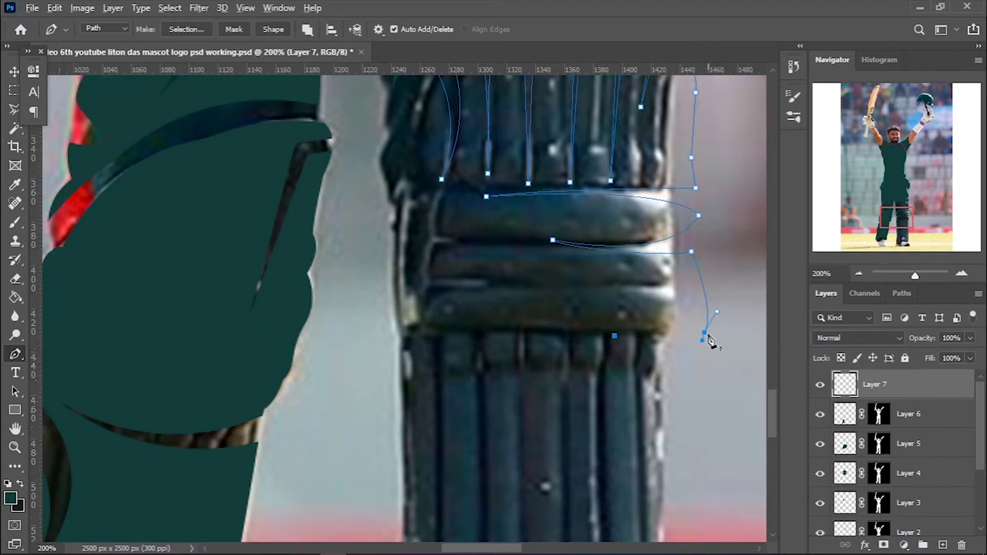
# Trace the vertical ridges on the lower right pad down to the pad's bottom
pyautogui.click(653, 334)
pyautogui.scroll(-3, 654, 334)
pyautogui.click(604, 513)
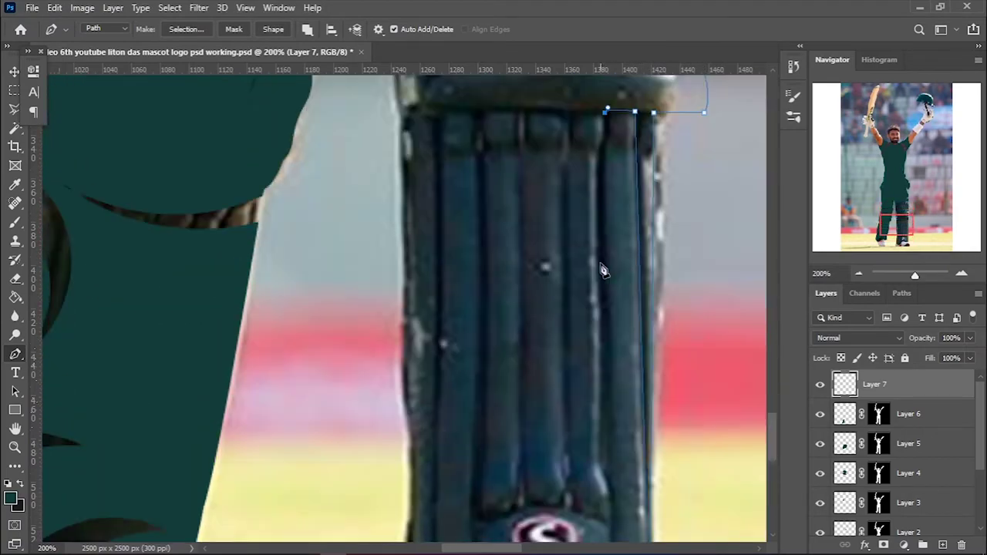
pyautogui.click(570, 525)
pyautogui.click(567, 158)
pyautogui.scroll(-1, 578, 297)
pyautogui.click(568, 489)
pyautogui.click(522, 479)
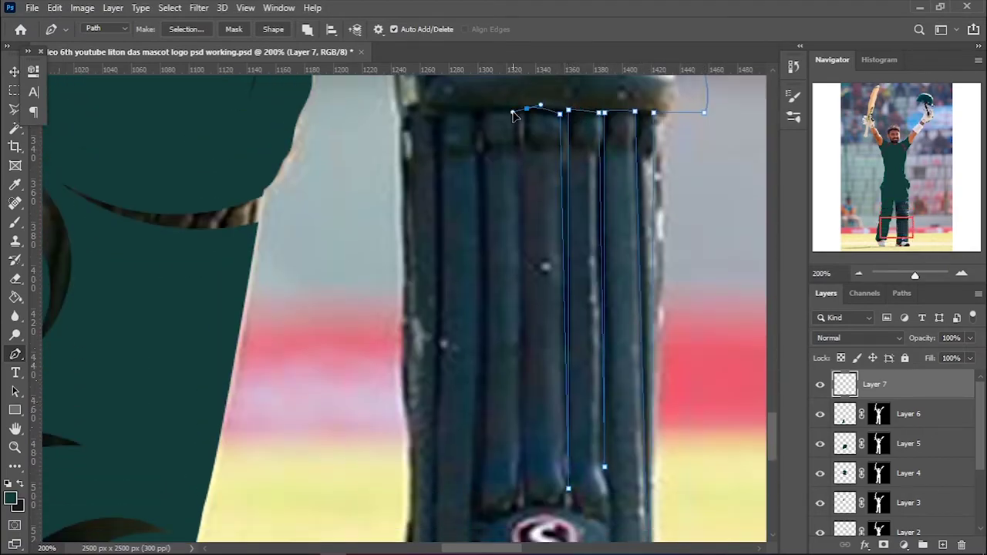
pyautogui.click(526, 108)
pyautogui.moveTo(483, 114)
pyautogui.mouseDown()
pyautogui.moveTo(475, 135)
pyautogui.moveTo(423, 139)
pyautogui.mouseUp()
pyautogui.click(478, 509)
pyautogui.scroll(1, 434, 159)
pyautogui.scroll(-4, 444, 493)
# Carry the path up the pad's left edge and outline the inner upper-left shape
pyautogui.click(443, 506)
pyautogui.scroll(5, 443, 506)
pyautogui.scroll(-1, 423, 139)
pyautogui.scroll(-2, 371, 116)
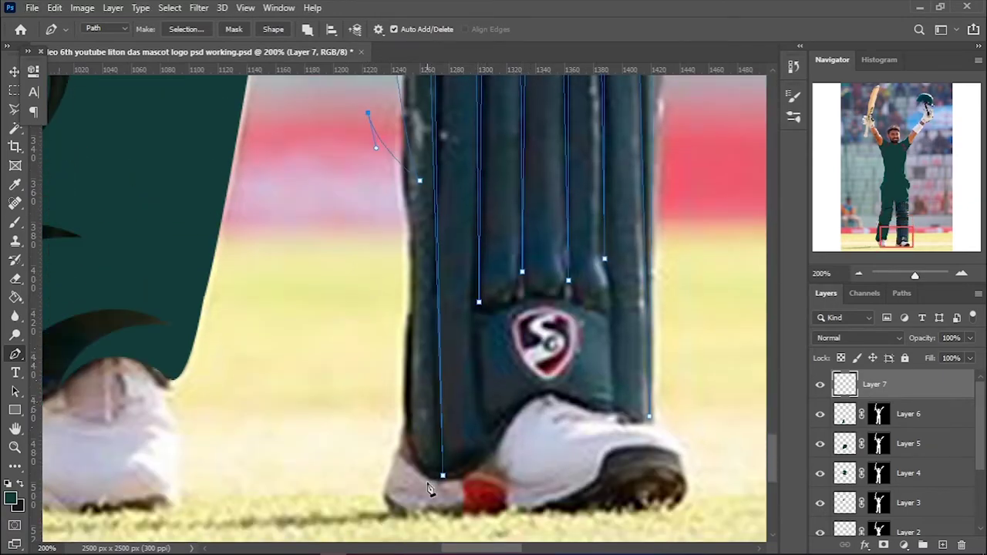
pyautogui.moveTo(440, 474); pyautogui.dragTo(342, 418)
pyautogui.scroll(8, 342, 419)
pyautogui.scroll(-1, 356, 366)
pyautogui.click(363, 390)
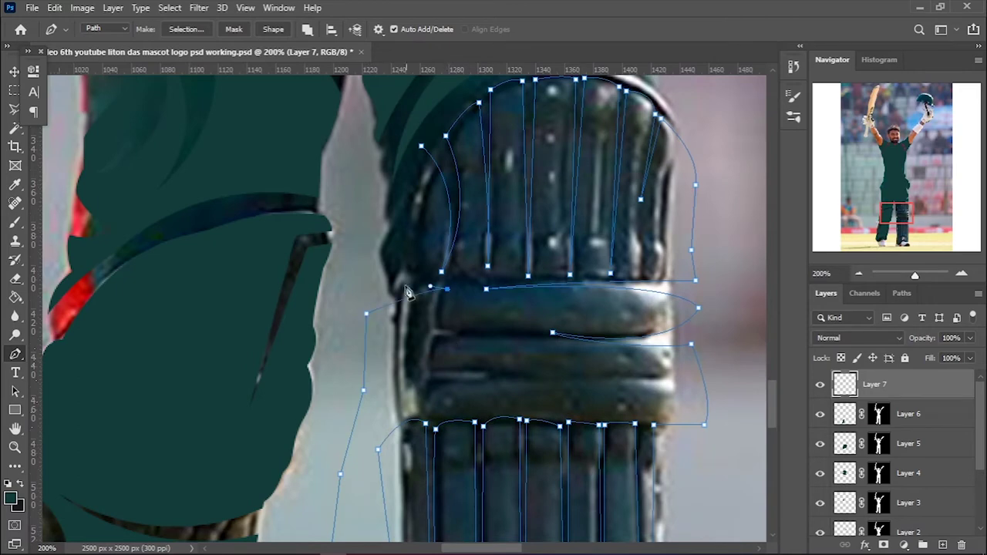
pyautogui.click(404, 207)
pyautogui.click(406, 258)
pyautogui.scroll(-3, 409, 232)
pyautogui.click(442, 139)
pyautogui.click(456, 196)
pyautogui.scroll(-1, 456, 196)
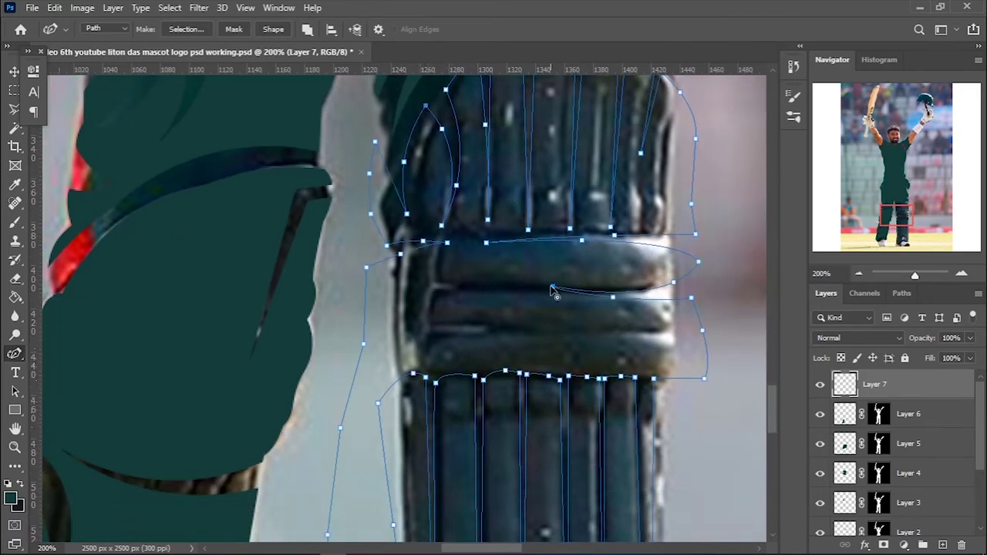
pyautogui.scroll(-3, 347, 374)
pyautogui.scroll(-3, 347, 374)
pyautogui.scroll(-5, 347, 374)
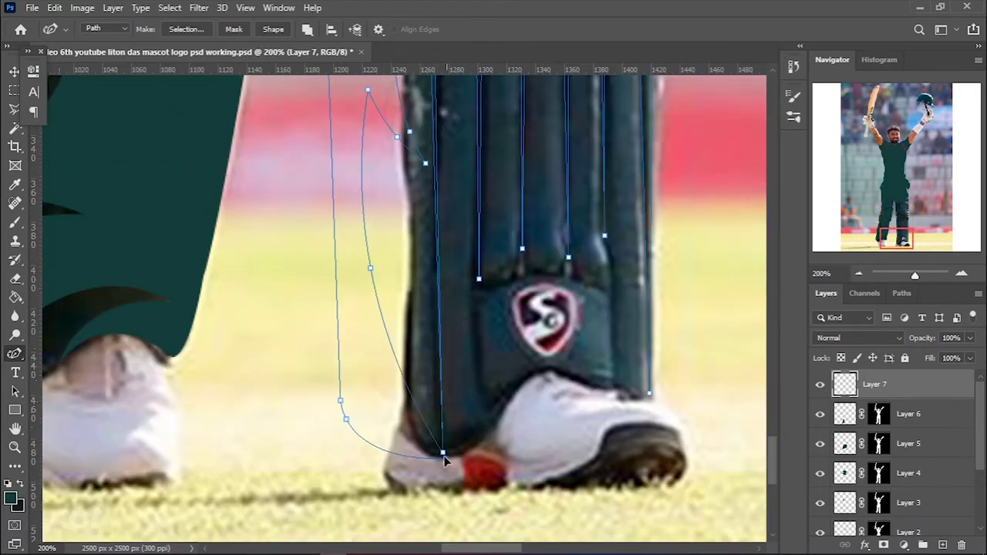
# Fill the traced right-pad path with dark green
pyautogui.rightClick(545, 228)
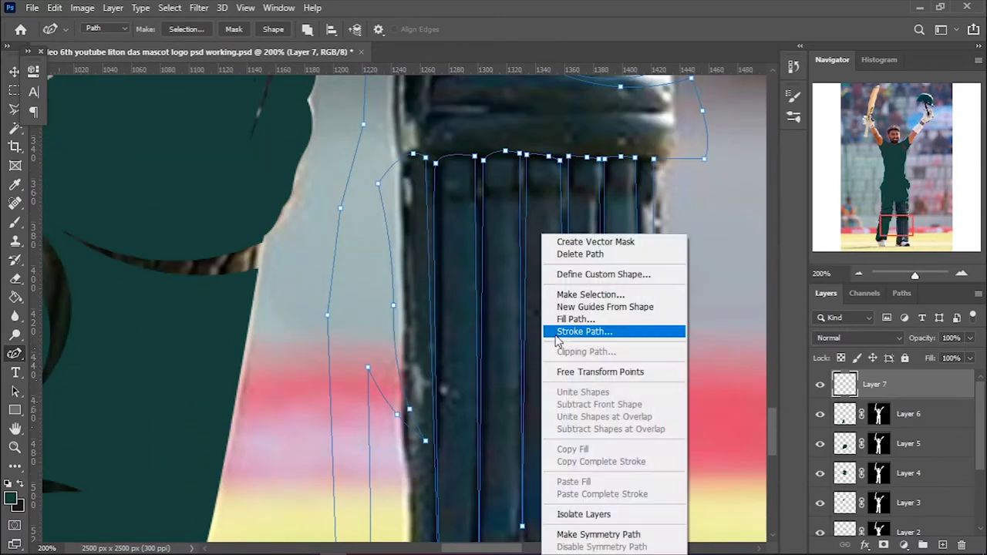
pyautogui.click(610, 323)
pyautogui.hotkey('ctrl', '-')
pyautogui.hotkey('ctrl', '-')
# Toggle the silhouette and photo layers to check the pad shading
pyautogui.scroll(-2, 862, 462)
pyautogui.click(820, 462)
pyautogui.click(820, 492)
pyautogui.hotkey('ctrl', '-')
pyautogui.hotkey('ctrl', '-')
pyautogui.hotkey('ctrl', '-')
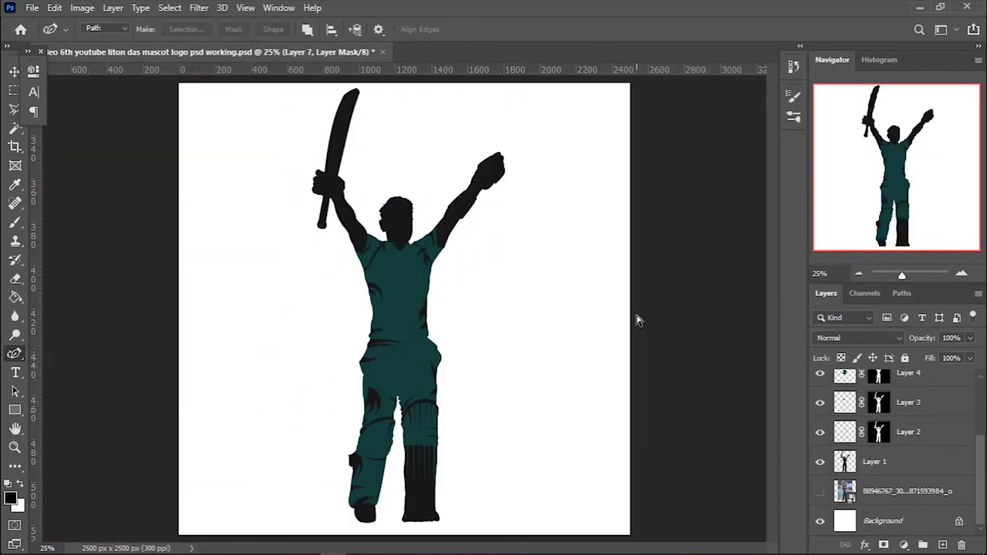
pyautogui.hotkey('ctrl', '+')
pyautogui.hotkey('ctrl', '+')
pyautogui.click(820, 461)
# Restore the photo, add Layer 8 and trace the front pad's top ridges
pyautogui.click(820, 491)
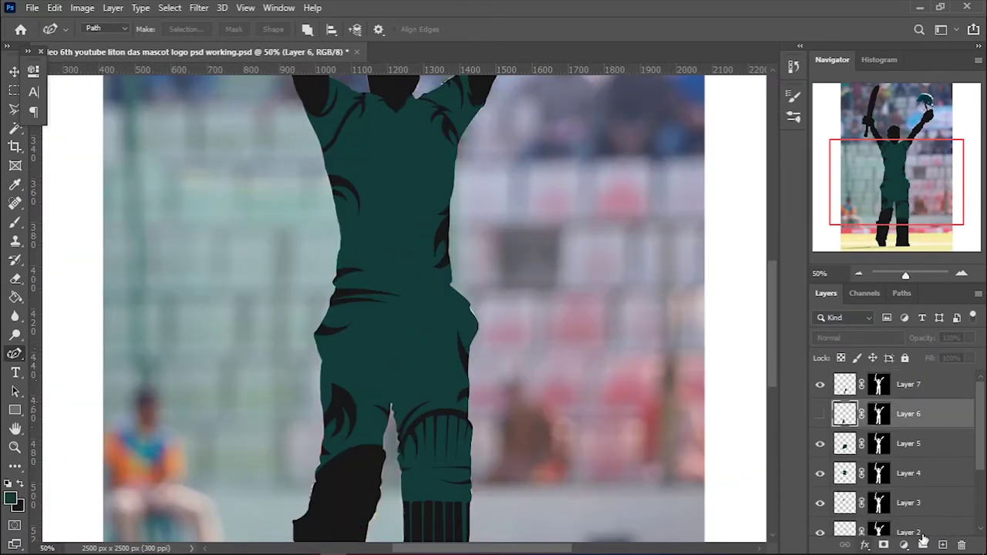
pyautogui.scroll(-3, 369, 389)
pyautogui.hotkey('ctrl', '+')
pyautogui.hotkey('ctrl', '+')
pyautogui.hotkey('ctrl', '+')
pyautogui.click(150, 295)
pyautogui.click(200, 273)
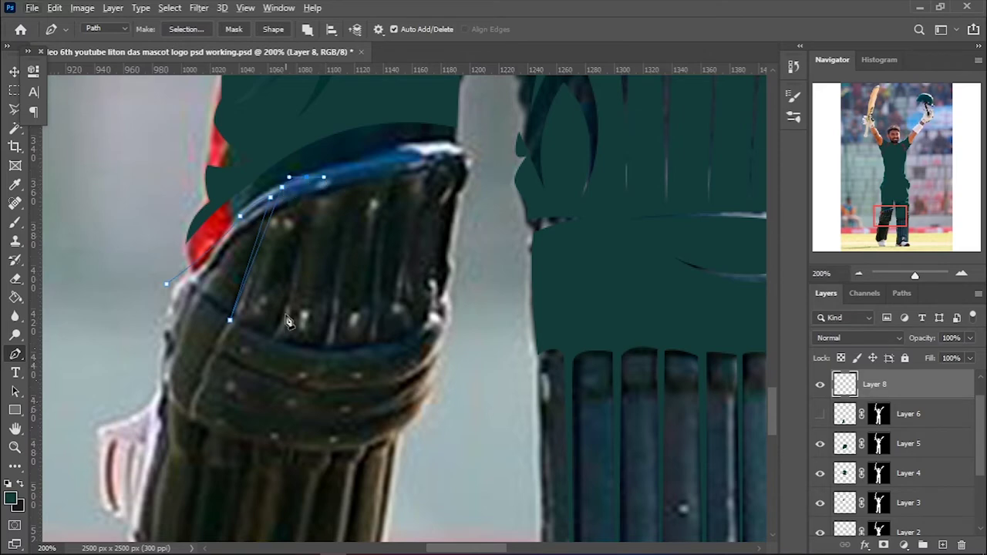
pyautogui.click(306, 178)
pyautogui.click(355, 163)
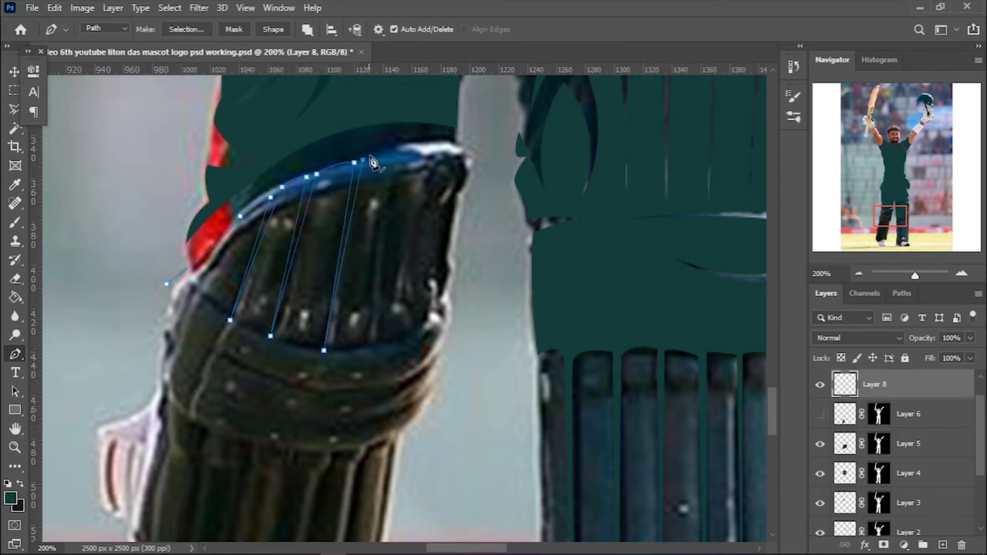
pyautogui.moveTo(369, 342); pyautogui.dragTo(396, 148)
pyautogui.moveTo(402, 331); pyautogui.dragTo(429, 146)
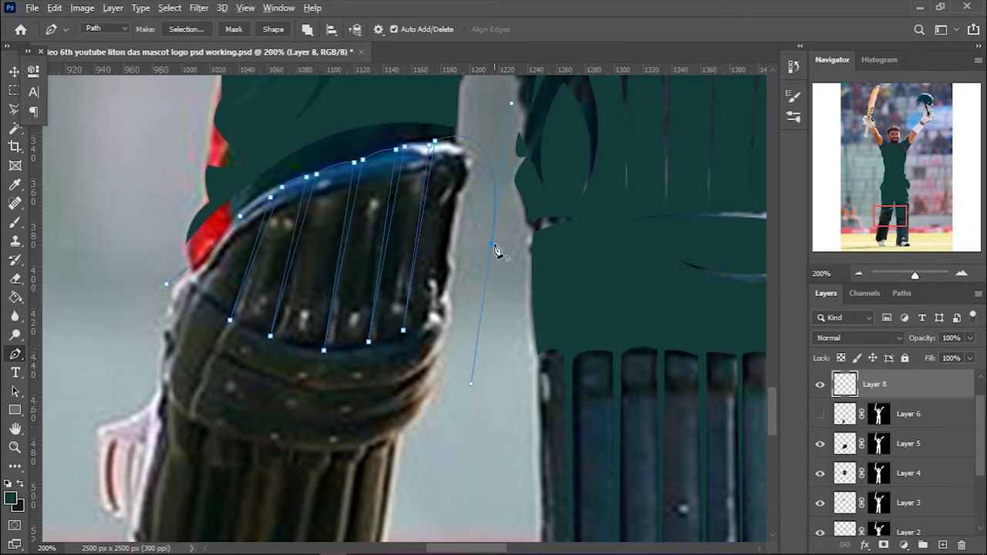
# Curve the front pad path around its lower edge
pyautogui.scroll(-3, 497, 251)
pyautogui.click(485, 313)
pyautogui.moveTo(459, 340); pyautogui.dragTo(487, 332)
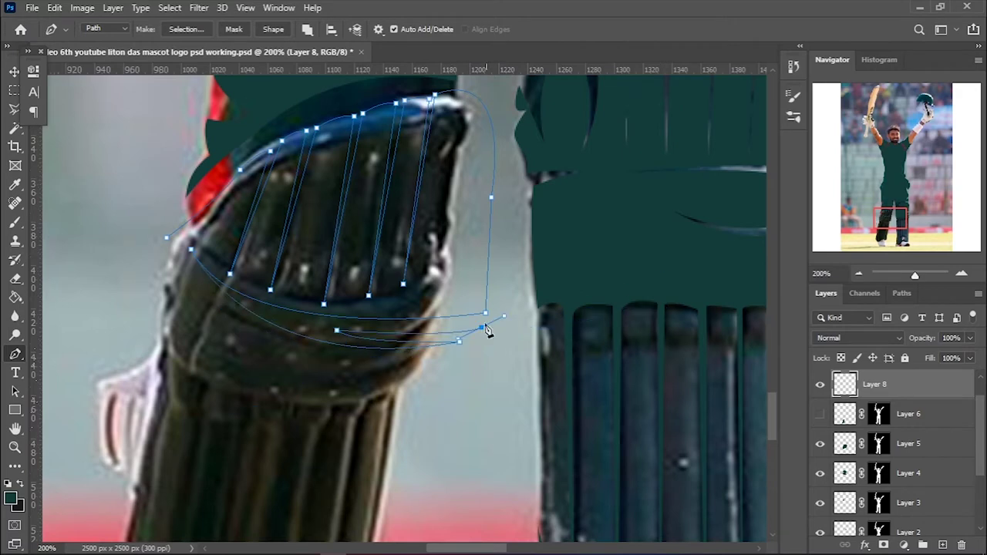
pyautogui.scroll(-2, 487, 330)
pyautogui.moveTo(302, 337); pyautogui.dragTo(442, 347)
pyautogui.scroll(-5, 357, 370)
pyautogui.moveTo(353, 193); pyautogui.dragTo(319, 400)
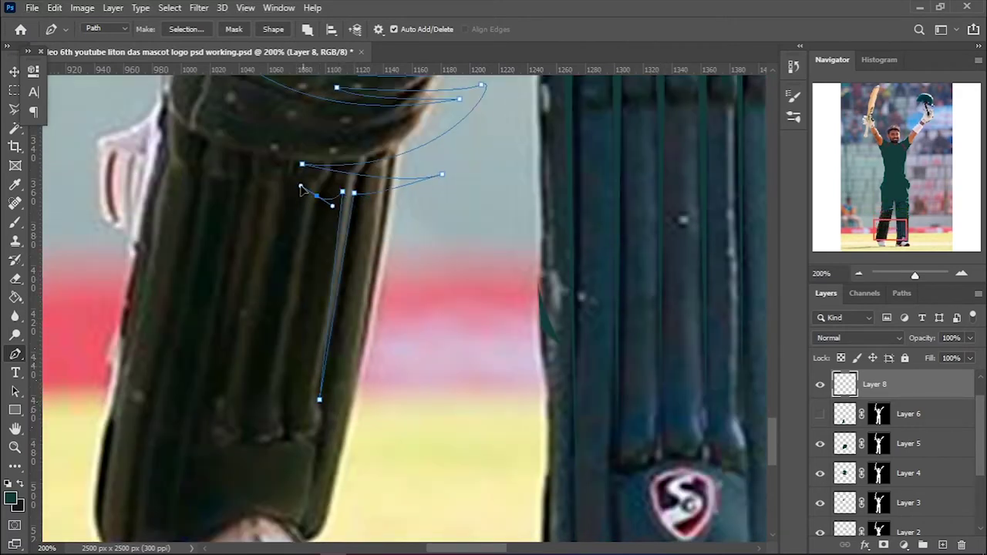
# Trace the remaining vertical stripes and close the outline down the pad's left edge
pyautogui.moveTo(316, 195); pyautogui.dragTo(274, 399)
pyautogui.moveTo(260, 180); pyautogui.dragTo(226, 401)
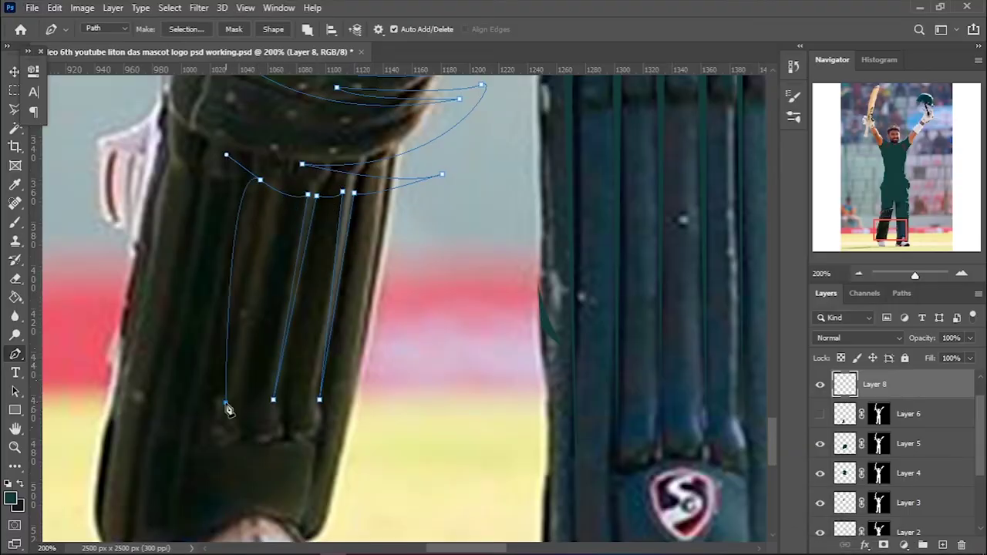
pyautogui.moveTo(192, 167)
pyautogui.mouseDown()
pyautogui.moveTo(159, 403)
pyautogui.moveTo(162, 385)
pyautogui.mouseUp()
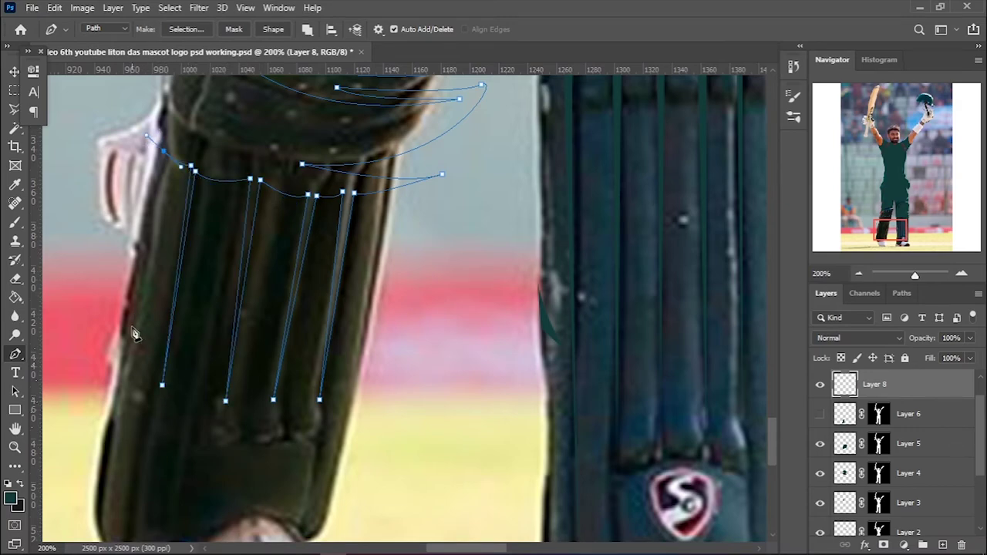
pyautogui.moveTo(126, 258); pyautogui.dragTo(132, 325)
pyautogui.scroll(-3, 131, 331)
pyautogui.click(64, 342)
pyautogui.scroll(-2, 84, 410)
pyautogui.click(83, 443)
pyautogui.moveTo(211, 420); pyautogui.dragTo(238, 371)
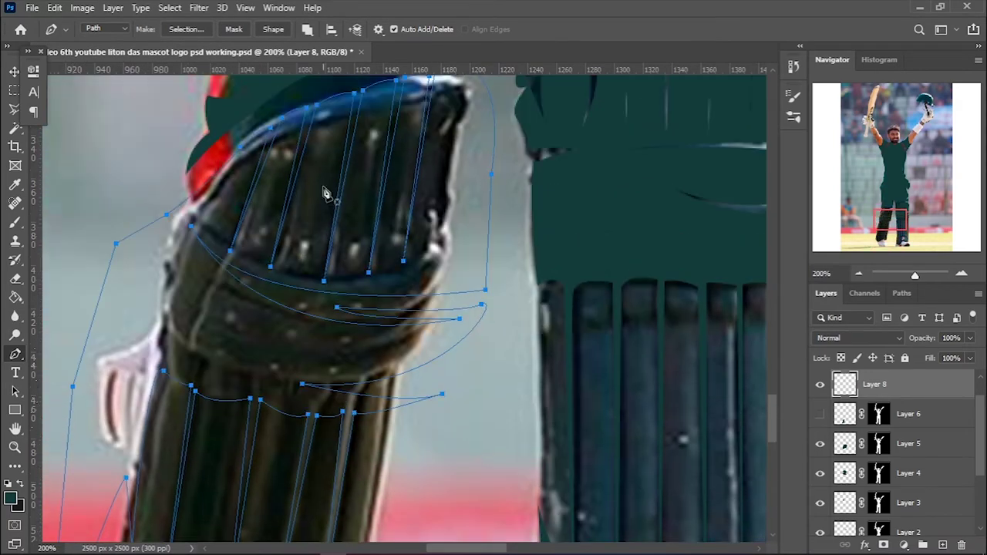
# Fill the front pad shape near-black, deselect, and zoom out
pyautogui.hotkey('ctrl', 'Return')
pyautogui.hotkey('alt', 'BackSpace')
pyautogui.hotkey('ctrl', 'd')
pyautogui.click(883, 545)
pyautogui.hotkey('ctrl', '-')
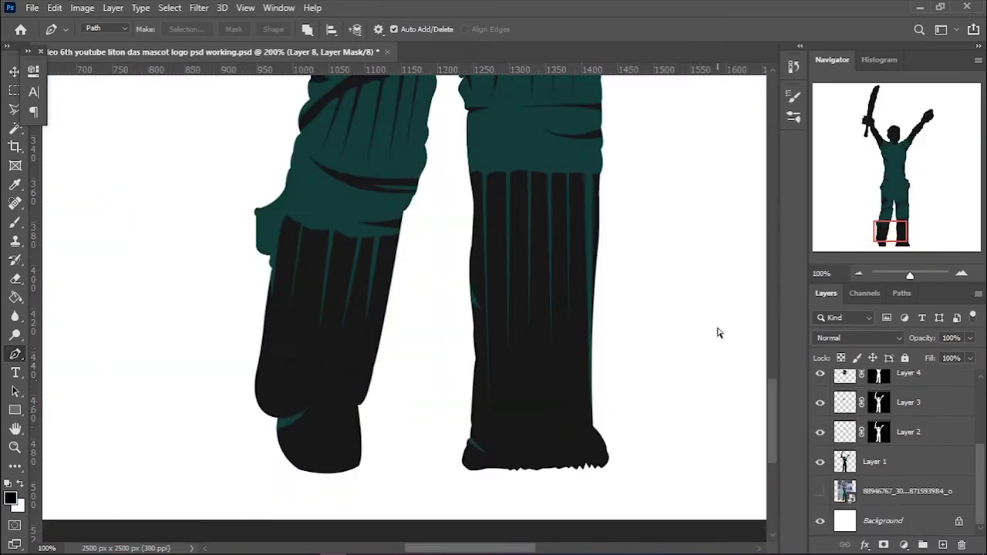
pyautogui.hotkey('ctrl', '-')
pyautogui.hotkey('ctrl', '-')
pyautogui.hotkey('ctrl', '-')
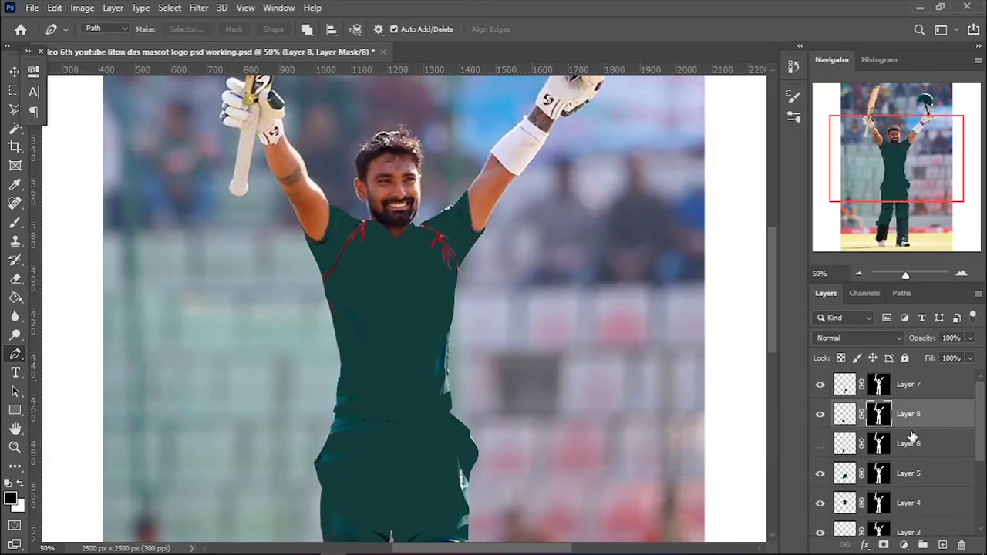
# Add Layer 9, zoom in on the bat arm and start a Pen Tool outline on the forearm
pyautogui.hotkey('ctrl', '+')
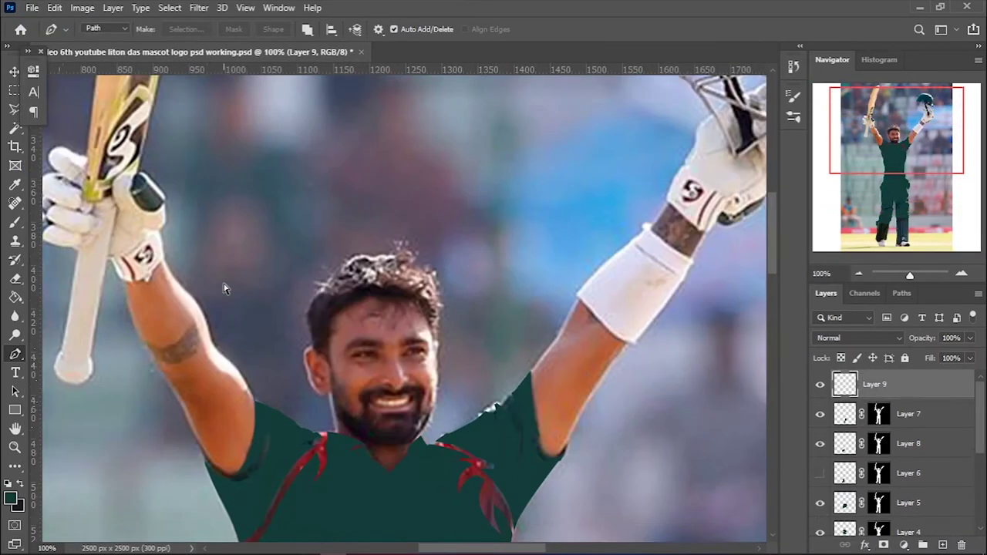
pyautogui.hotkey('ctrl', '+')
pyautogui.rightClick(15, 355)
pyautogui.click(71, 353)
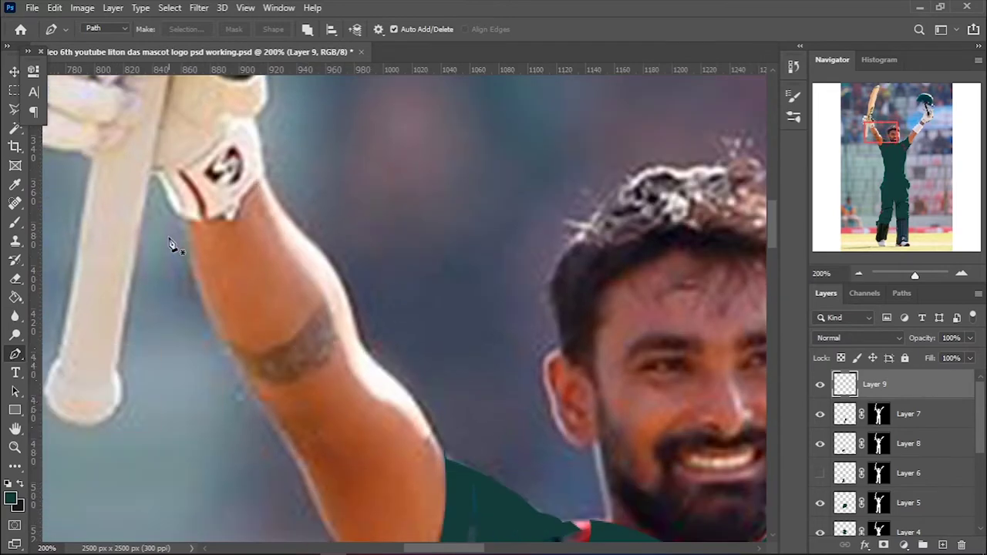
pyautogui.click(169, 232)
pyautogui.moveTo(226, 229); pyautogui.dragTo(245, 223)
pyautogui.scroll(-3, 205, 282)
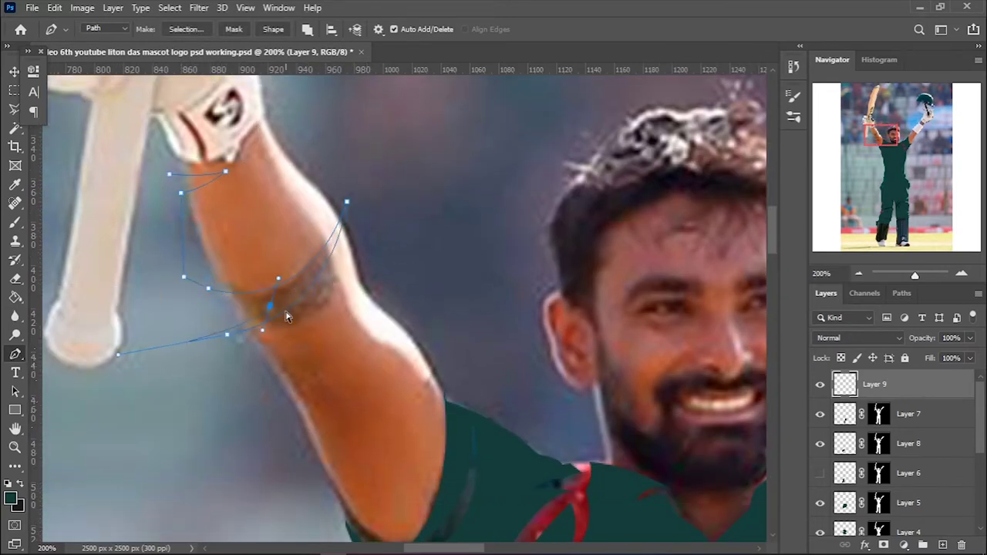
pyautogui.scroll(-3, 356, 412)
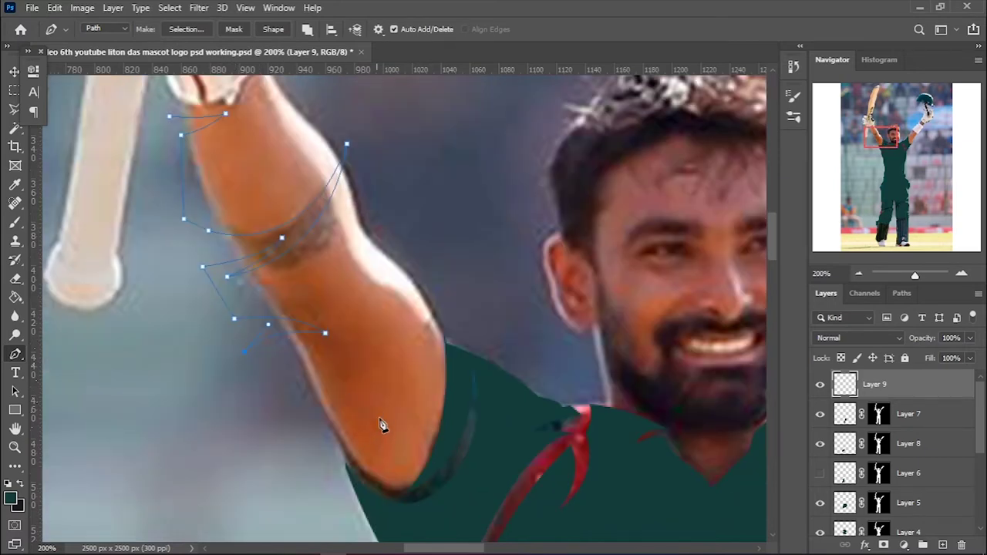
pyautogui.scroll(-2, 292, 463)
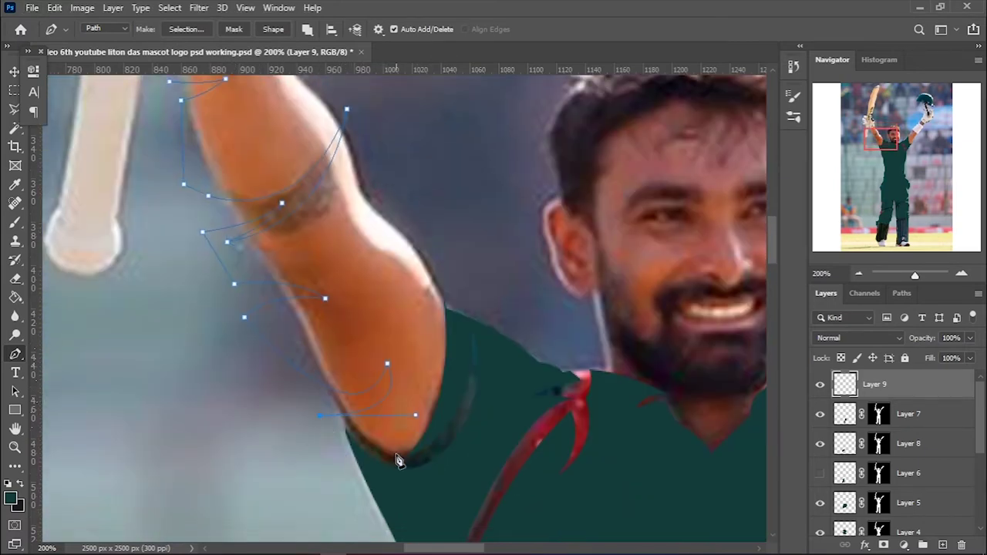
# Curve the outline along the arm's edge, undoing two misplaced points
pyautogui.moveTo(436, 278); pyautogui.dragTo(479, 154)
pyautogui.scroll(4, 481, 226)
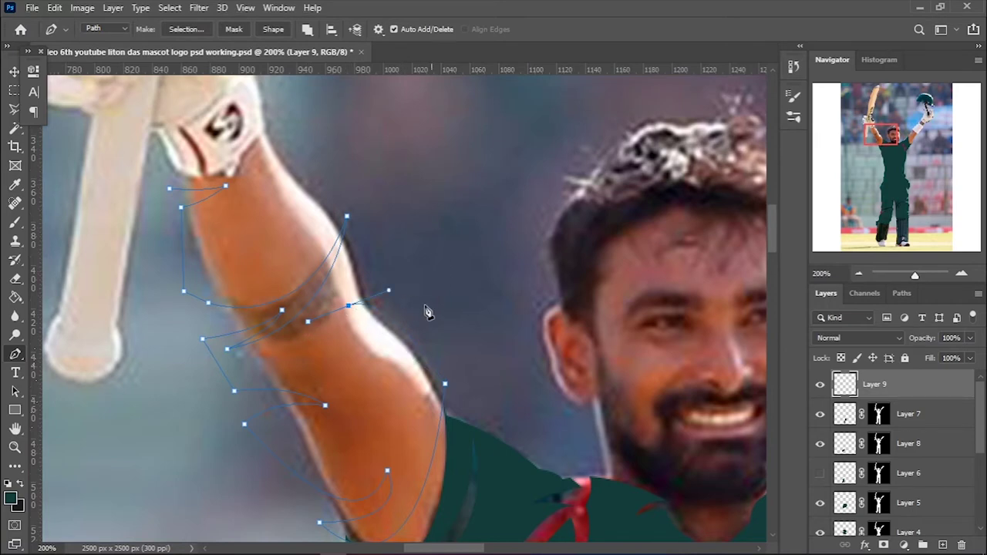
pyautogui.scroll(1, 393, 307)
pyautogui.click(388, 223)
pyautogui.click(240, 222)
pyautogui.scroll(1, 369, 230)
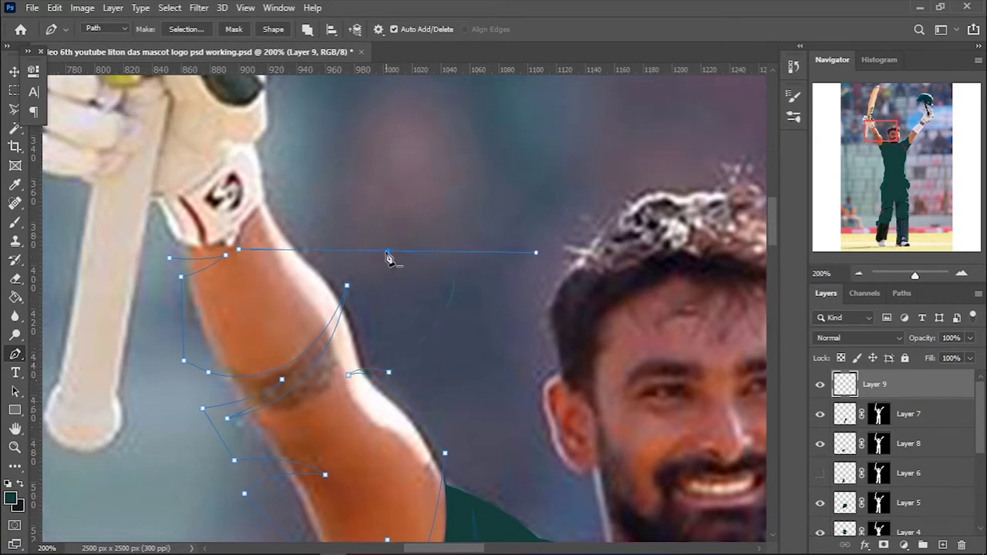
pyautogui.hotkey('ctrl', 'z')
pyautogui.hotkey('ctrl', 'z')
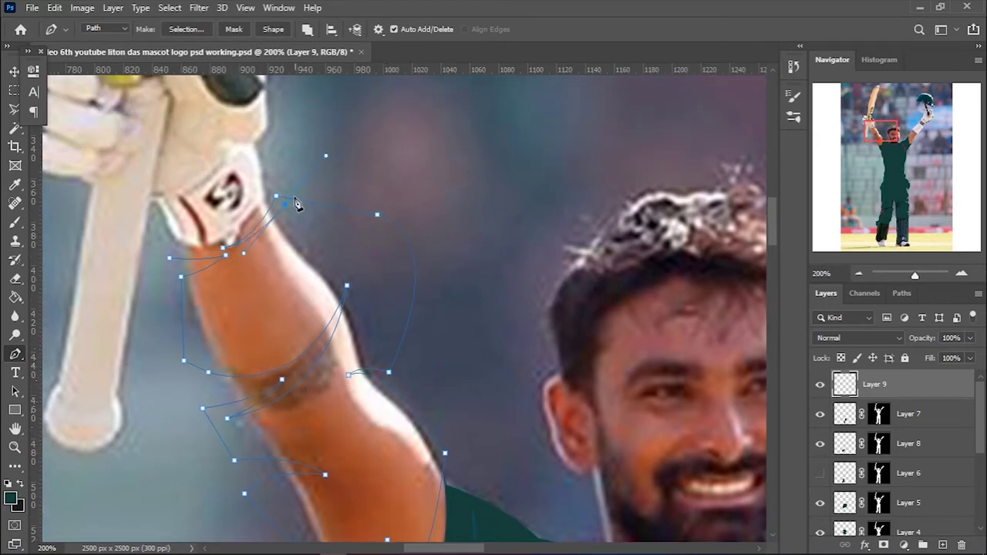
# Finish the arm outline and turn it into a filled shape
pyautogui.hotkey('ctrl', '+')
pyautogui.click(192, 203)
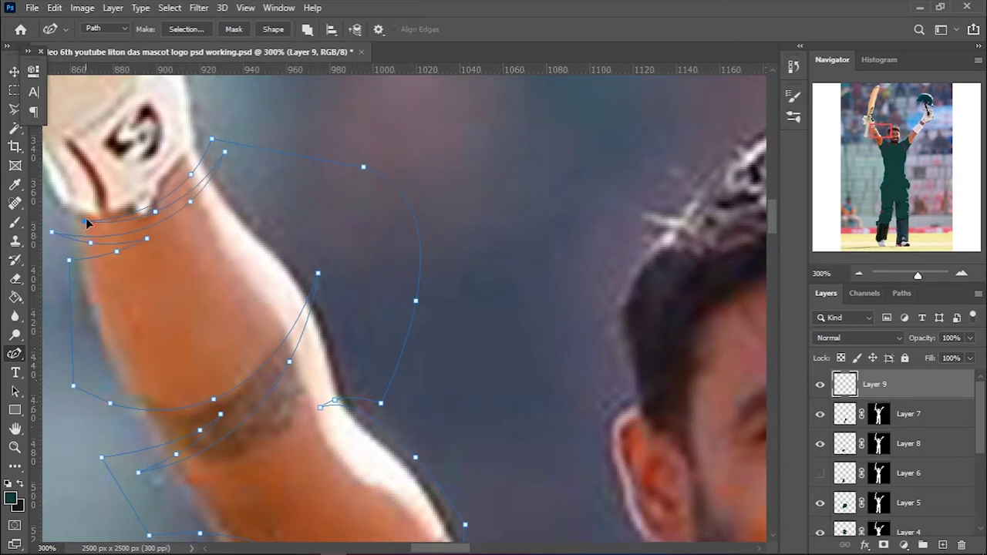
pyautogui.scroll(-2, 319, 280)
pyautogui.scroll(-5, 308, 324)
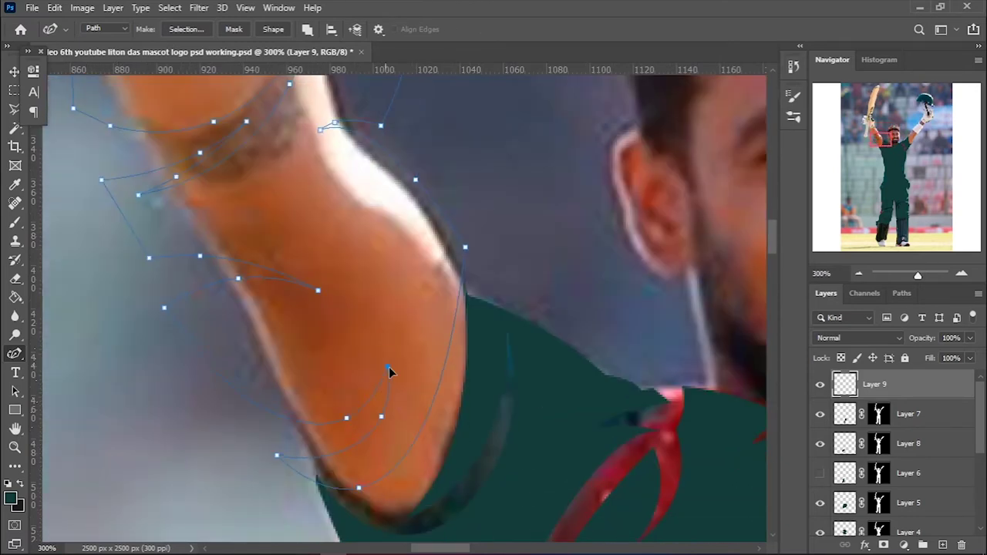
pyautogui.scroll(-2, 292, 378)
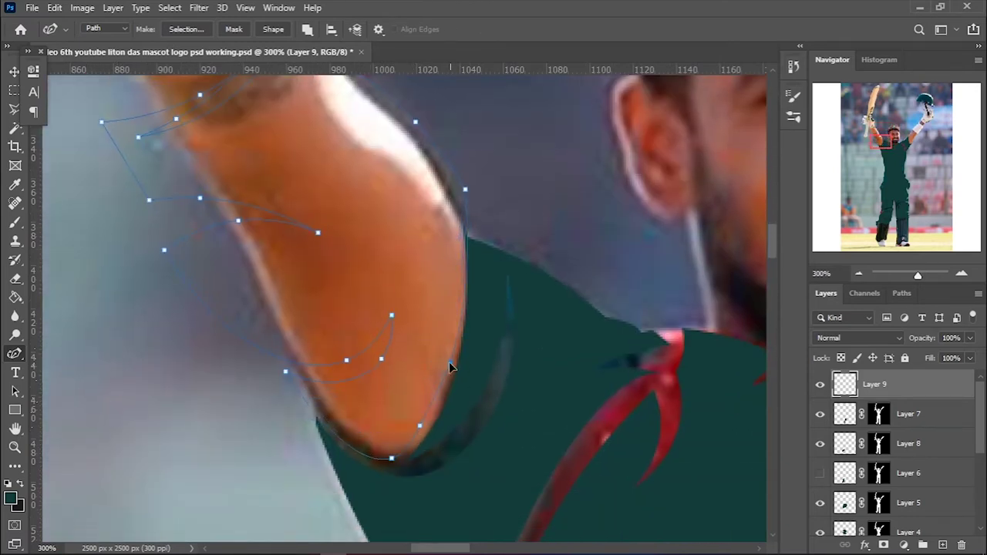
pyautogui.scroll(1, 464, 212)
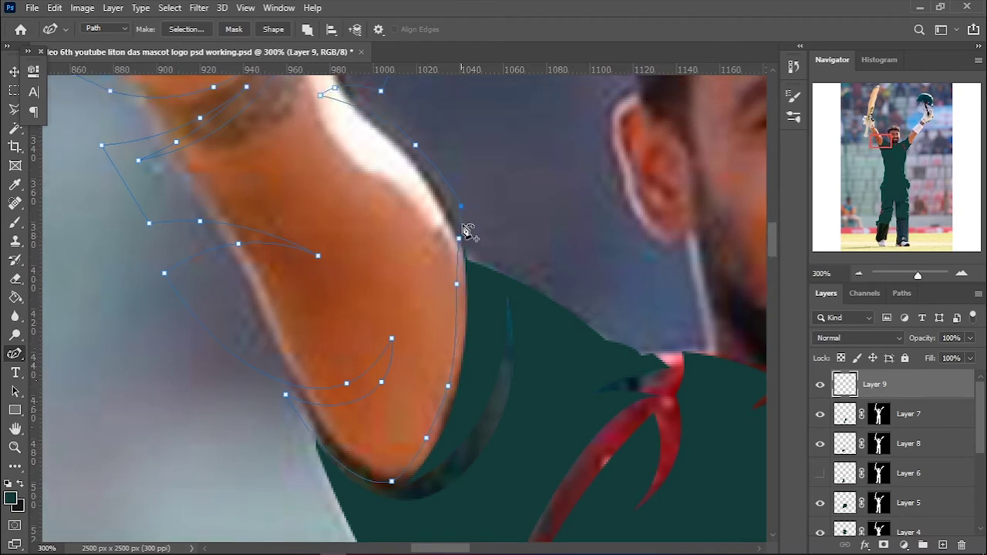
pyautogui.scroll(3, 401, 270)
pyautogui.scroll(5, 363, 220)
pyautogui.rightClick(485, 149)
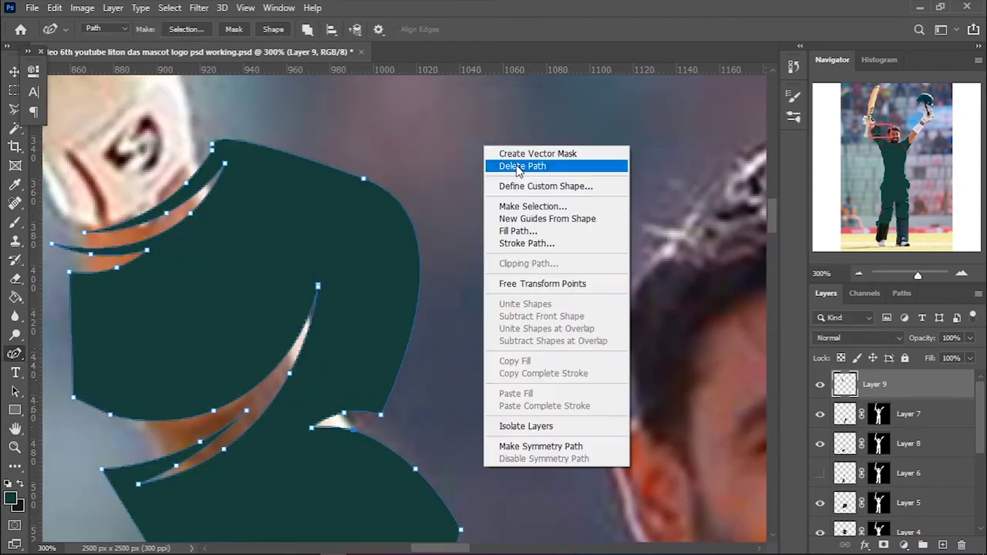
pyautogui.click(509, 165)
pyautogui.hotkey('ctrl', '0')
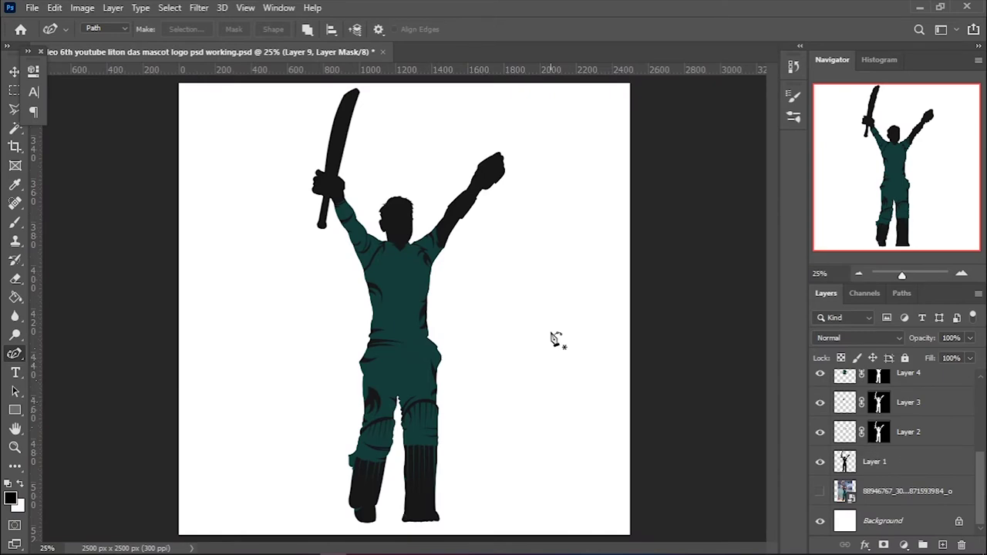
# Give Layer 9 a Color Overlay in skin tone f4bc9a
pyautogui.hotkey('ctrl', '+')
pyautogui.doubleClick(926, 402)
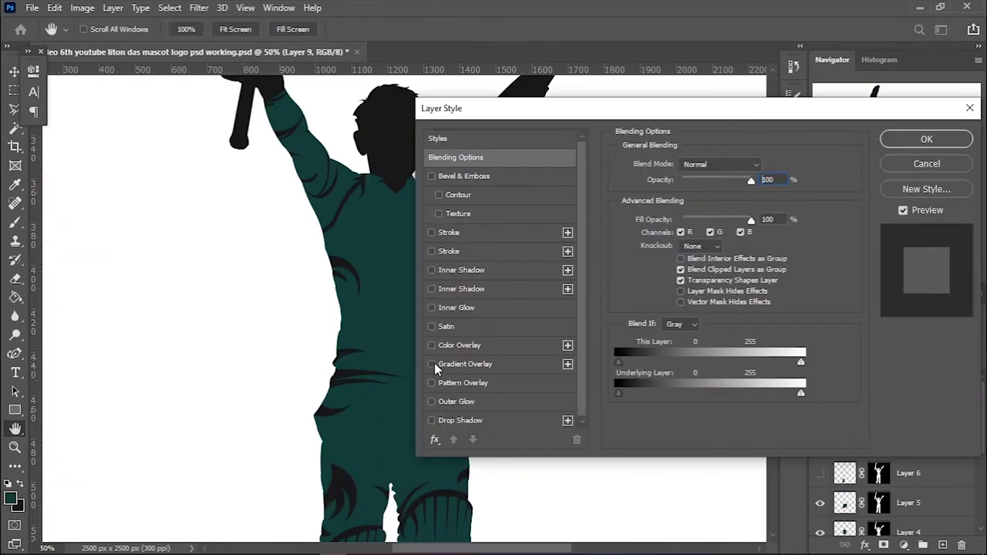
pyautogui.click(460, 345)
pyautogui.click(765, 166)
pyautogui.press('Return')
pyautogui.press('Return')
pyautogui.hotkey('ctrl', '0')
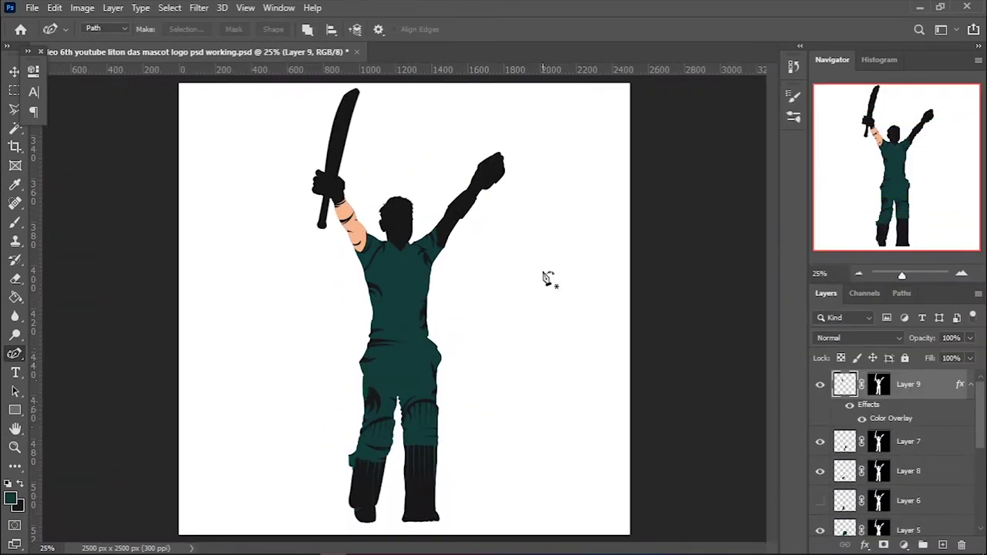
# Add a teal Stroke layer style to the silhouette layer
pyautogui.scroll(-5, 892, 471)
pyautogui.doubleClick(892, 469)
pyautogui.click(569, 227)
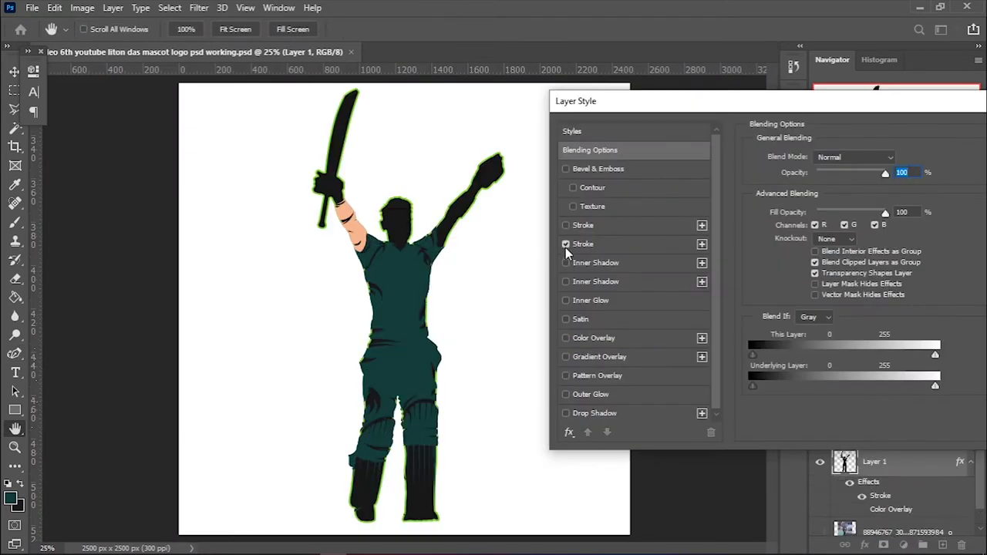
pyautogui.click(588, 226)
pyautogui.click(809, 260)
pyautogui.click(350, 185)
pyautogui.click(660, 301)
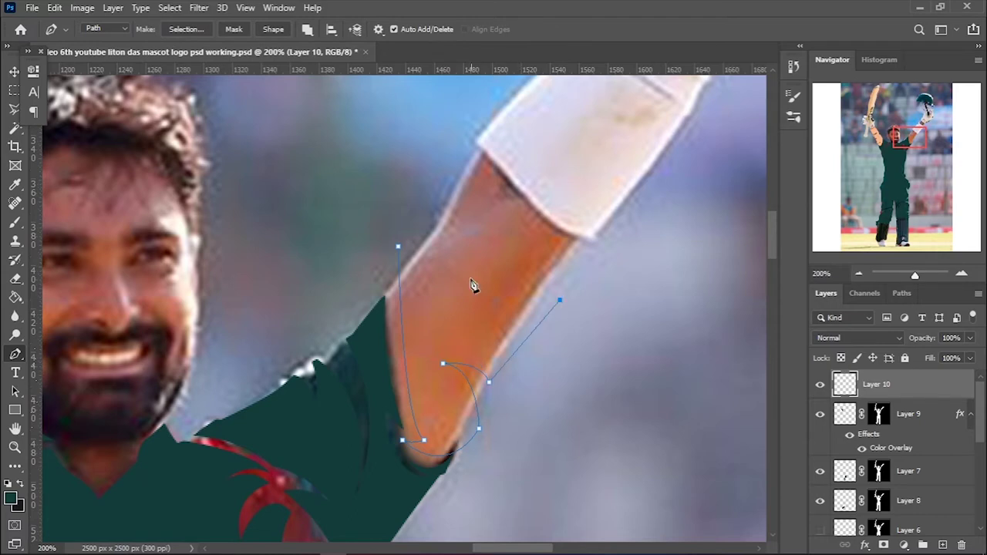
# Scroll the view around the second raised forearm
pyautogui.scroll(3, 626, 317)
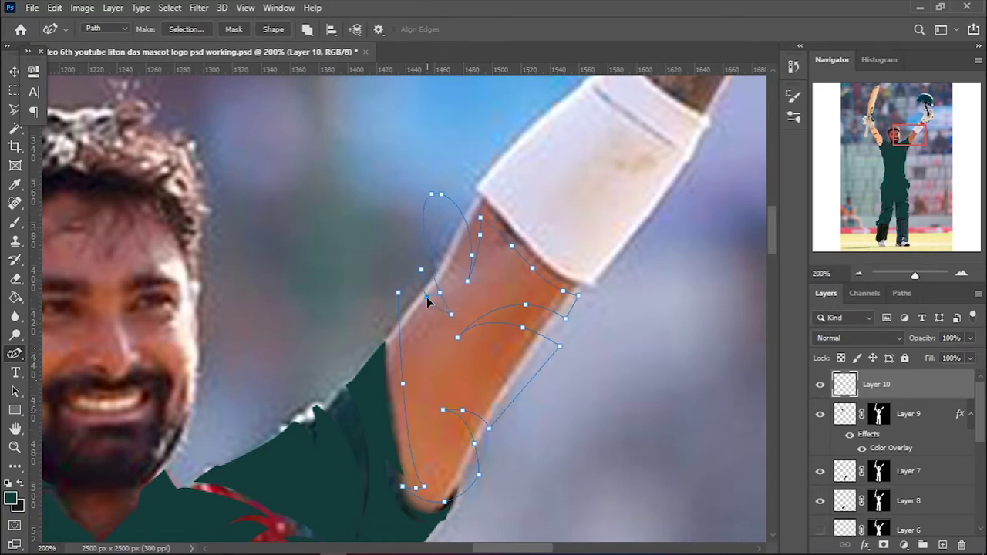
pyautogui.scroll(-2, 401, 362)
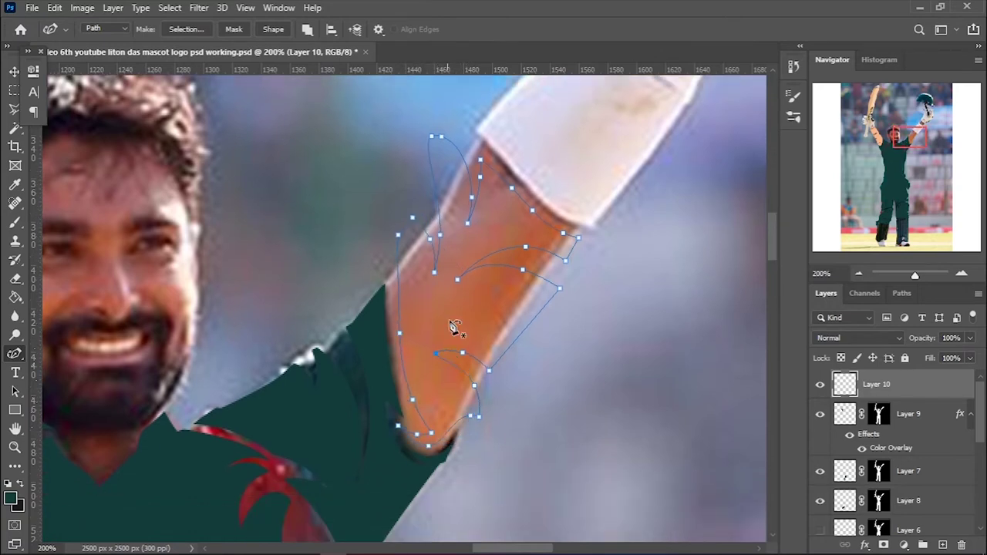
pyautogui.scroll(1, 467, 214)
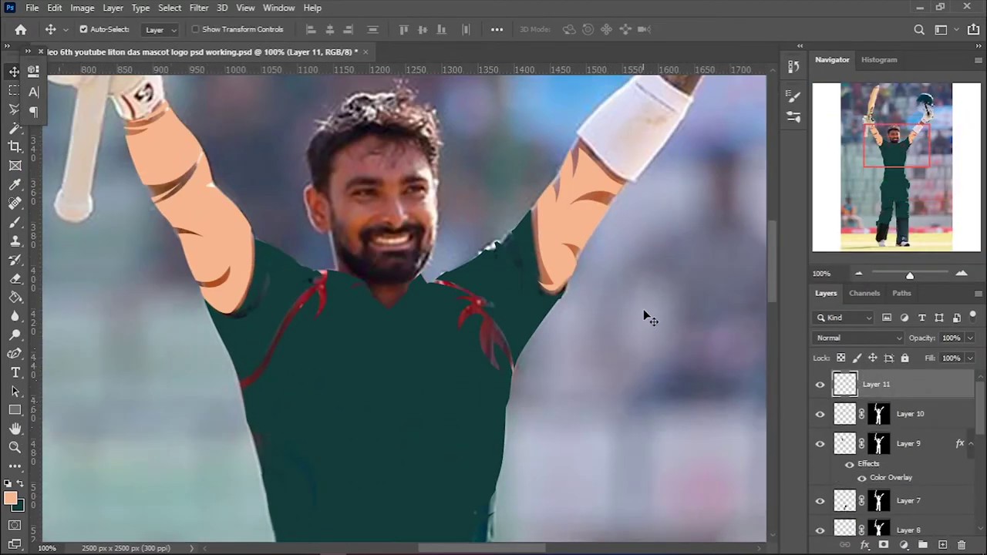
# Trace the outline of the sweatband on the raised right forearm with the Pen
pyautogui.press('p')
pyautogui.click(453, 296)
pyautogui.click(568, 177)
pyautogui.click(607, 160)
pyautogui.moveTo(618, 170); pyautogui.dragTo(642, 228)
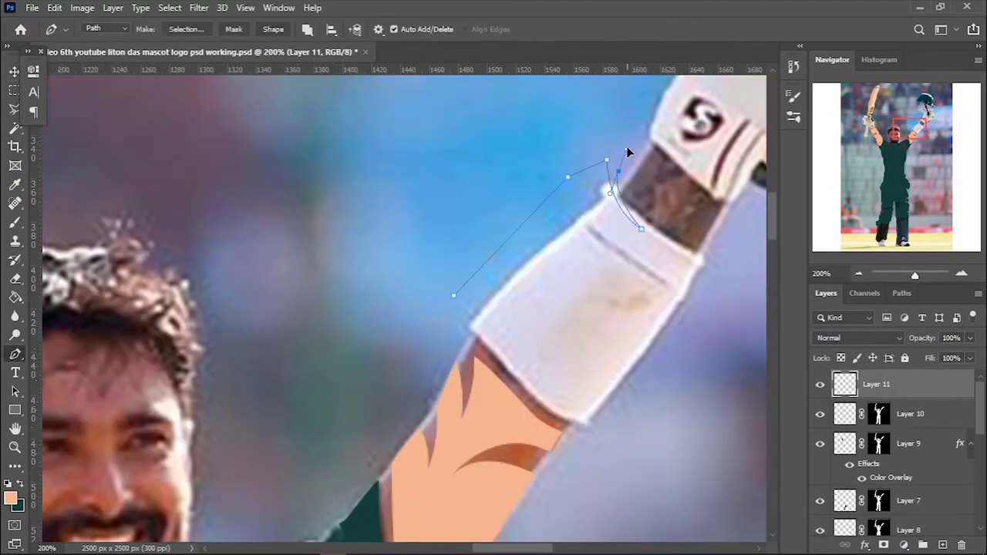
pyautogui.moveTo(683, 255); pyautogui.dragTo(721, 272)
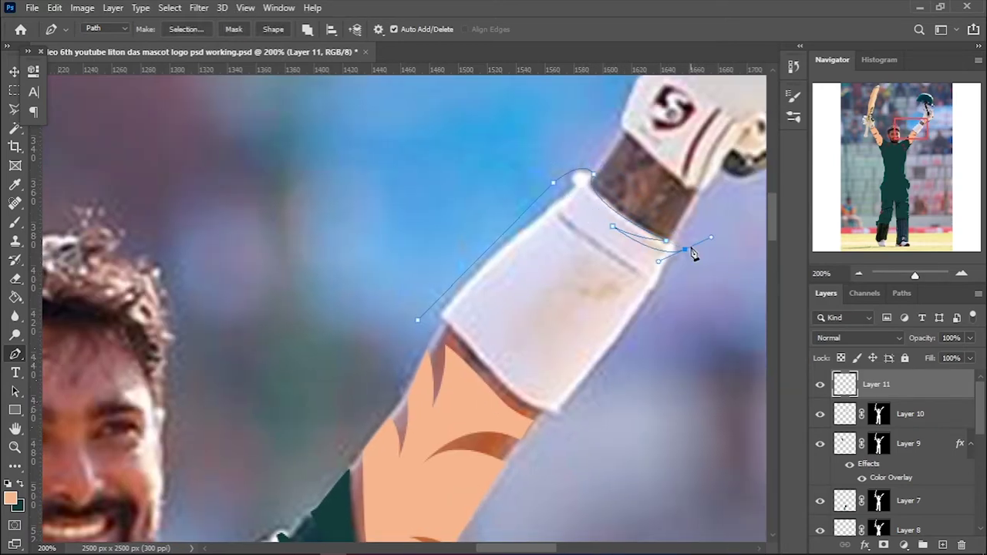
pyautogui.click(573, 202)
pyautogui.click(653, 307)
pyautogui.click(562, 422)
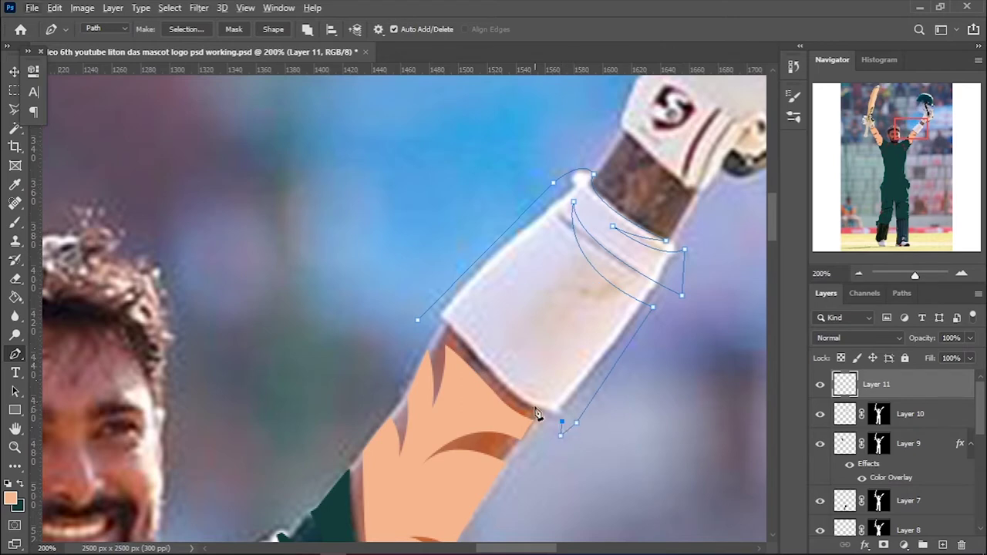
# Finish the wristband path with the Curvature Pen, fill it white (#ffffff) and mask Layer 11
pyautogui.rightClick(16, 354)
pyautogui.click(99, 381)
pyautogui.click(594, 224)
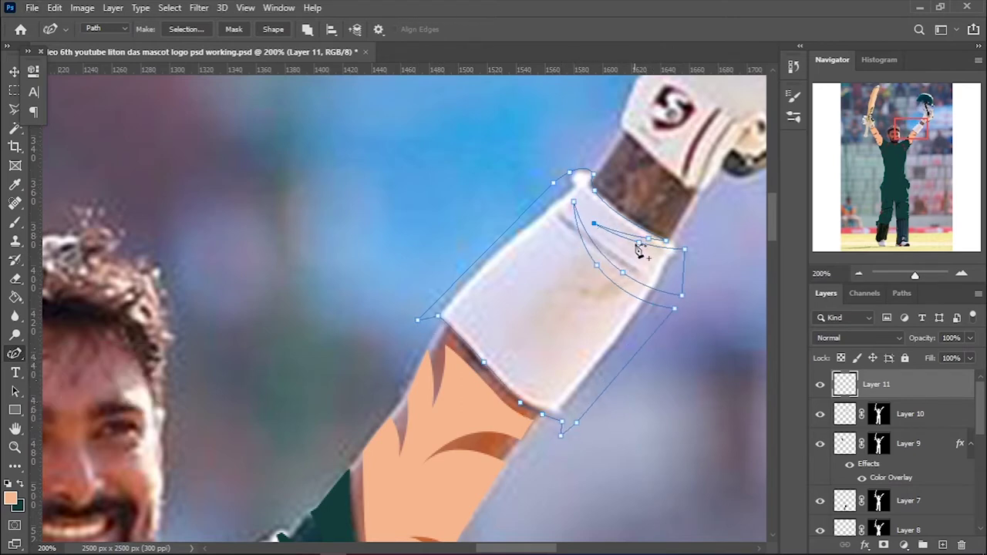
pyautogui.rightClick(557, 332)
pyautogui.click(594, 88)
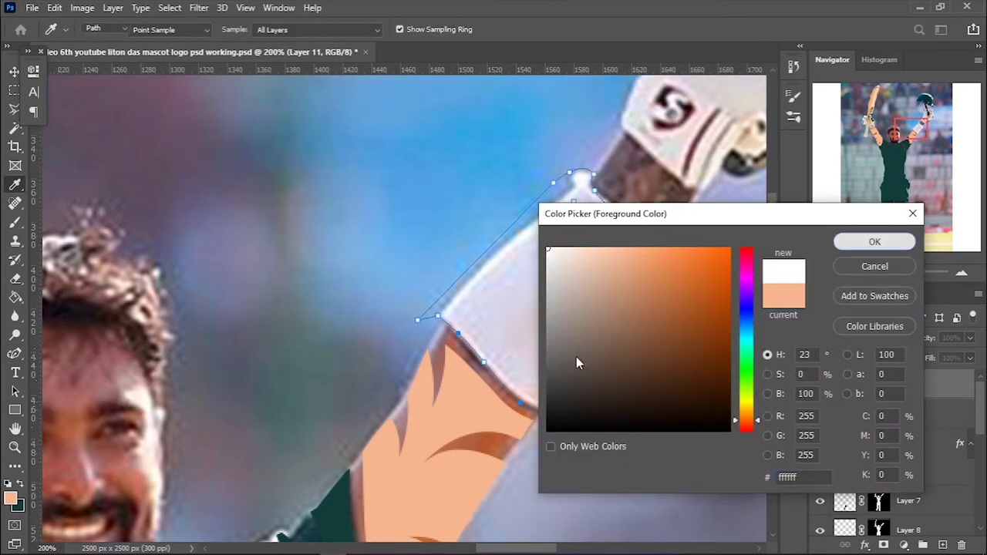
pyautogui.click(877, 242)
pyautogui.click(884, 546)
# Zoom out and hide the photo layer to view the white wristband
pyautogui.hotkey('ctrl', '0')
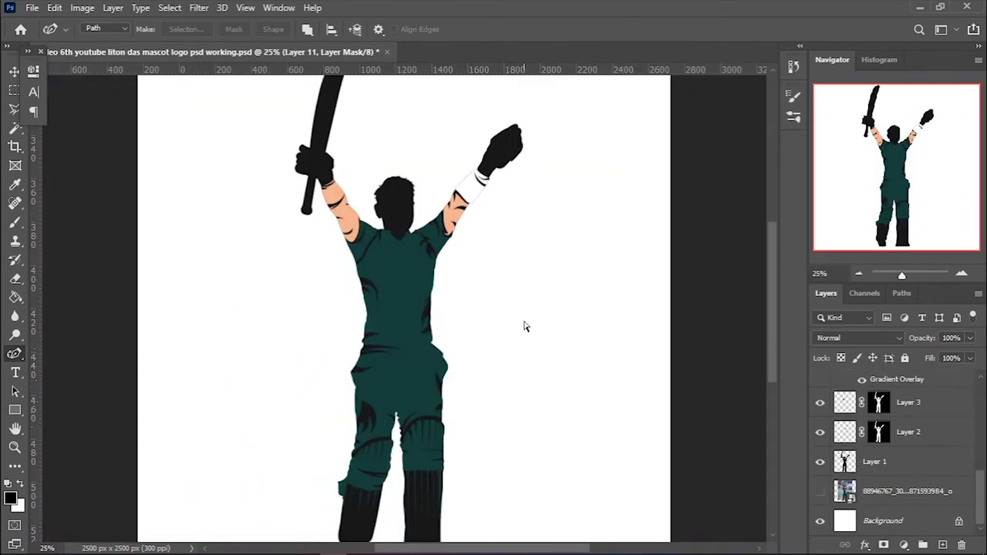
pyautogui.click(820, 491)
pyautogui.click(821, 491)
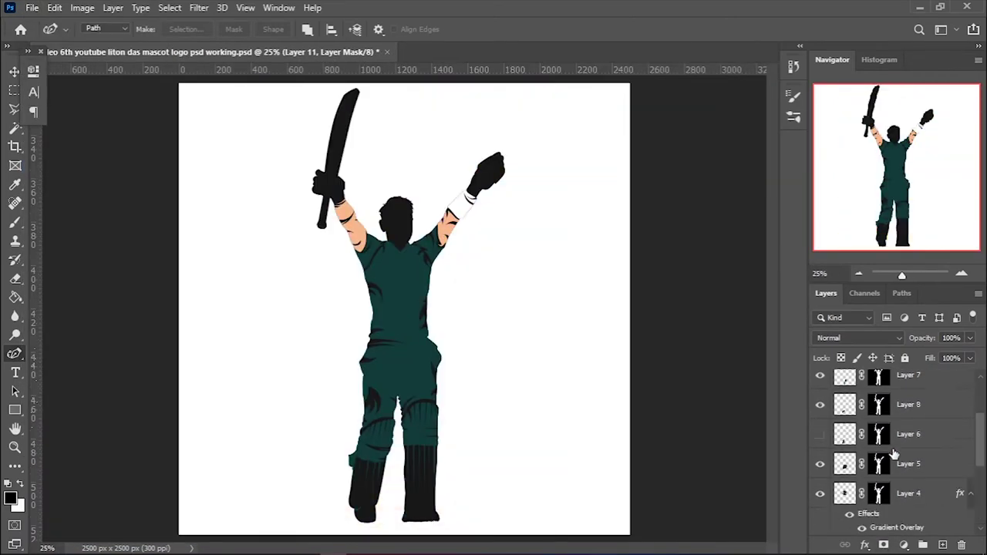
# Hide the cutout layer, show the reference photo and add new Layer 12
pyautogui.click(820, 461)
pyautogui.click(821, 491)
pyautogui.click(943, 545)
pyautogui.scroll(2, 708, 216)
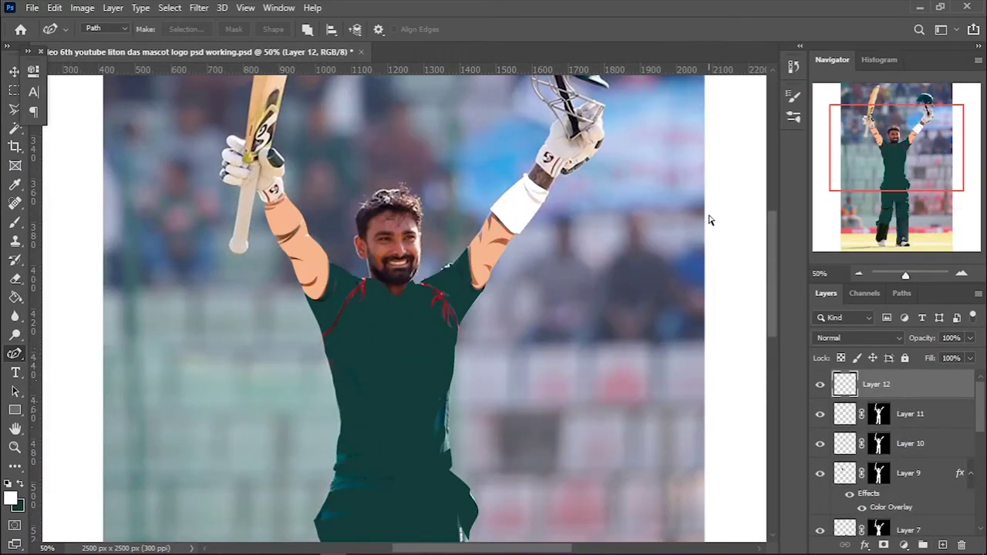
pyautogui.scroll(2, 646, 311)
pyautogui.scroll(1, 647, 310)
# Trace the wrist strap between the raised wristband and glove with the Pen tool
pyautogui.moveTo(646, 311); pyautogui.dragTo(353, 395)
pyautogui.click(456, 242)
pyautogui.moveTo(527, 306); pyautogui.dragTo(545, 339)
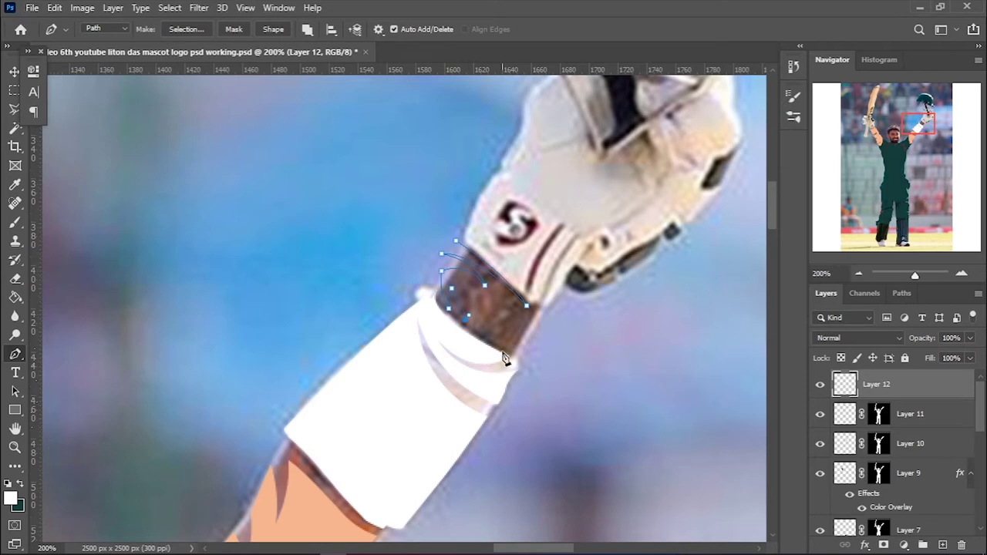
pyautogui.scroll(3, 556, 358)
pyautogui.click(622, 454)
pyautogui.click(743, 351)
pyautogui.click(753, 106)
pyautogui.click(496, 141)
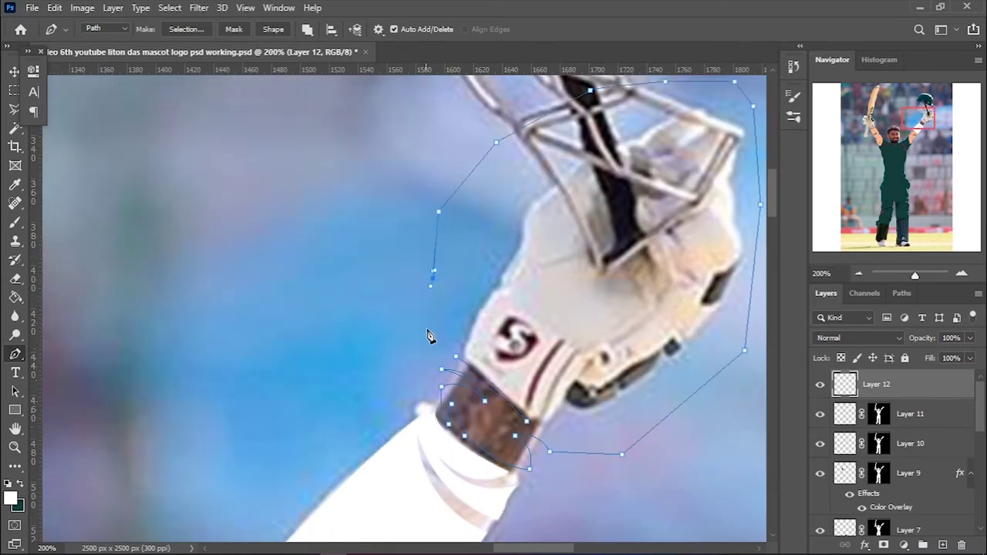
pyautogui.click(433, 276)
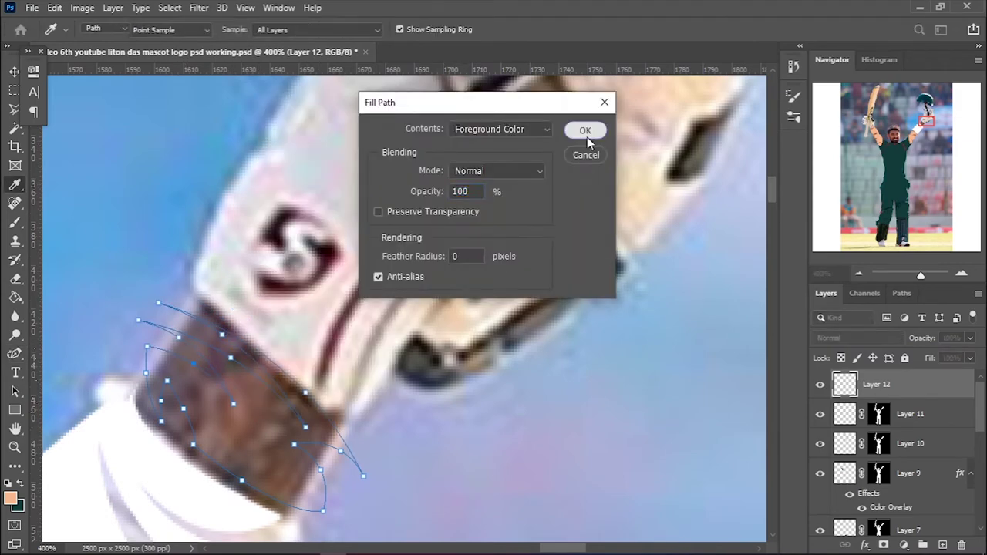
# Fill the strap path with the peach foreground colour and hide the reference photo
pyautogui.click(586, 128)
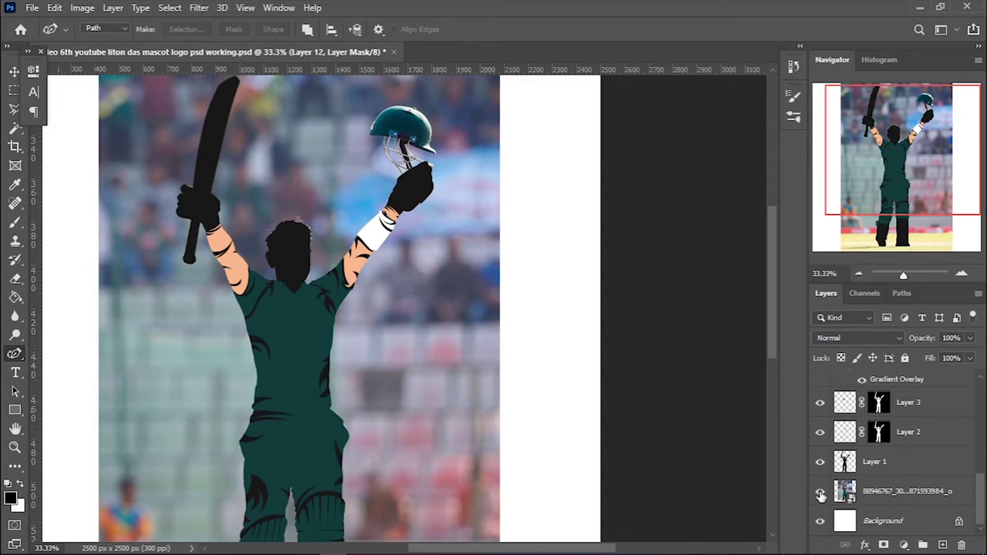
pyautogui.click(820, 494)
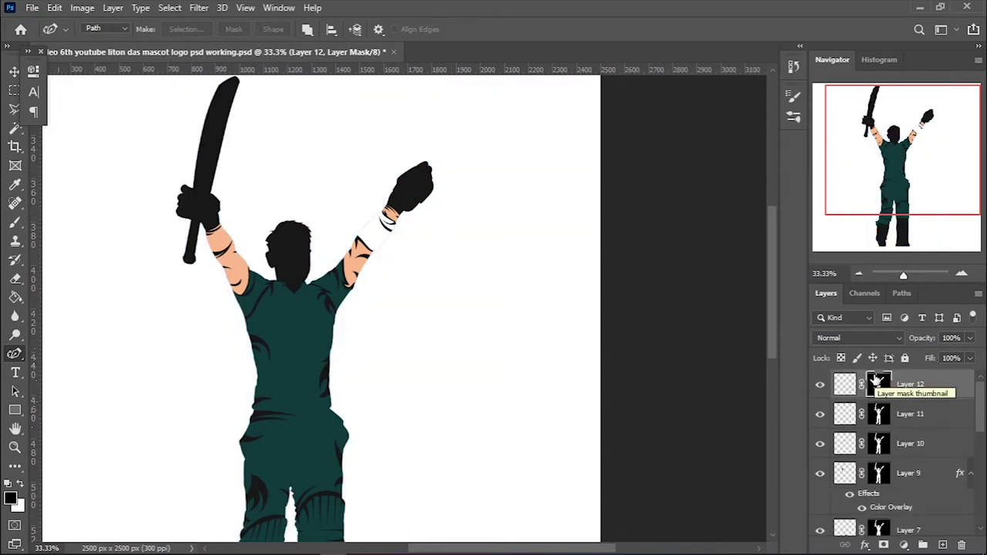
pyautogui.scroll(-5, 481, 327)
# Paint soft red over the upper shirt with an enlarged brush on Layer 13
pyautogui.hotkey('ctrl', '-')
pyautogui.hotkey('ctrl', '-')
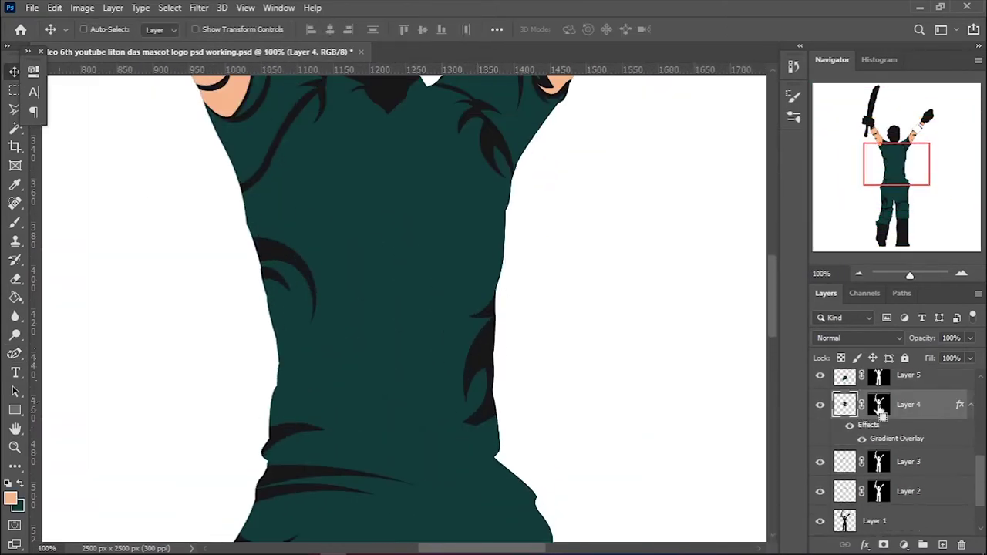
pyautogui.press(']')
pyautogui.moveTo(407, 272)
pyautogui.mouseDown()
pyautogui.moveTo(254, 122)
pyautogui.moveTo(443, 123)
pyautogui.mouseUp()
pyautogui.hotkey('ctrl', 'z')
# Mask the red glow to the shirt and lower its opacity to about 61%
pyautogui.click(884, 545)
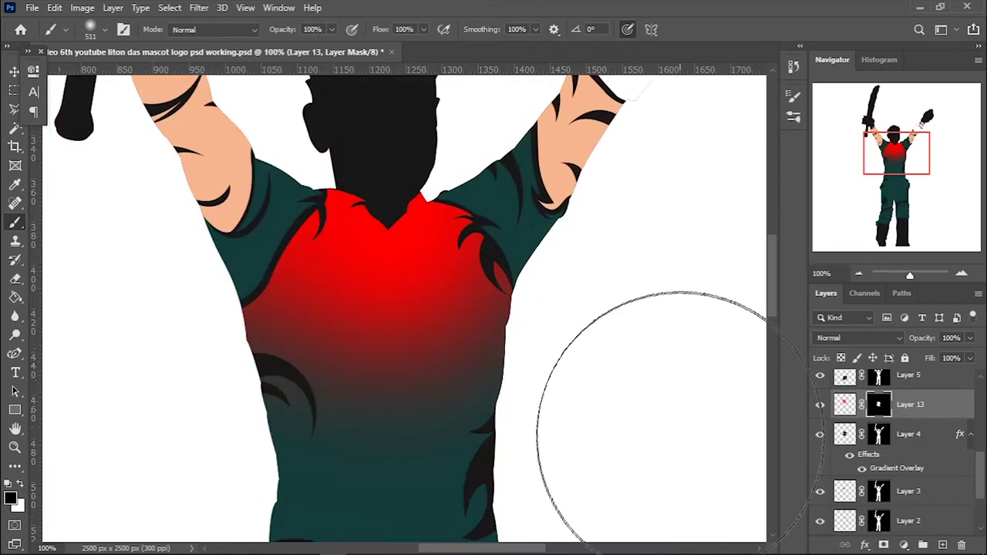
pyautogui.hotkey('ctrl', '-')
pyautogui.hotkey('ctrl', '-')
pyautogui.hotkey('ctrl', '-')
pyautogui.moveTo(970, 338); pyautogui.dragTo(948, 374)
pyautogui.scroll(-2, 628, 316)
pyautogui.scroll(2, 624, 311)
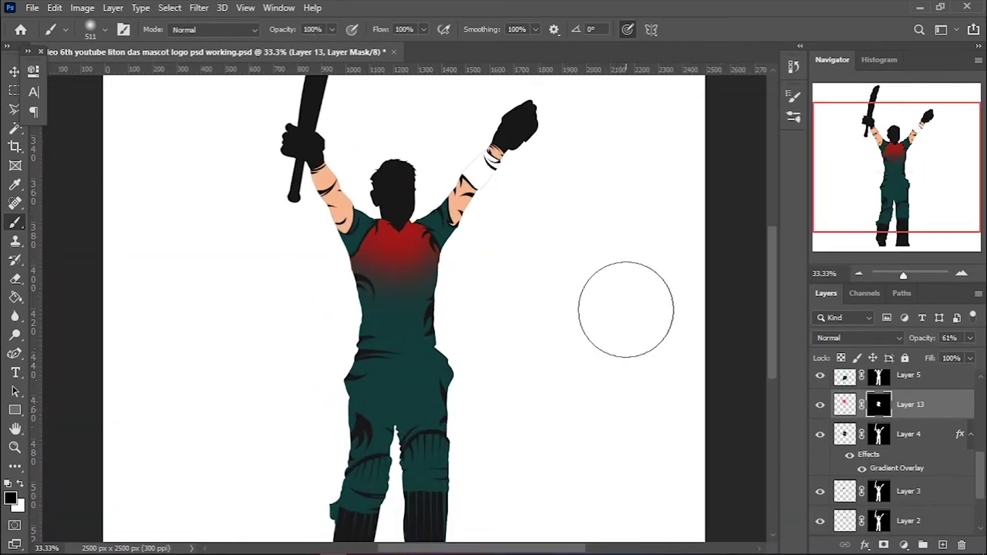
pyautogui.scroll(-2, 656, 280)
pyautogui.scroll(4, 656, 280)
pyautogui.scroll(-2, 857, 488)
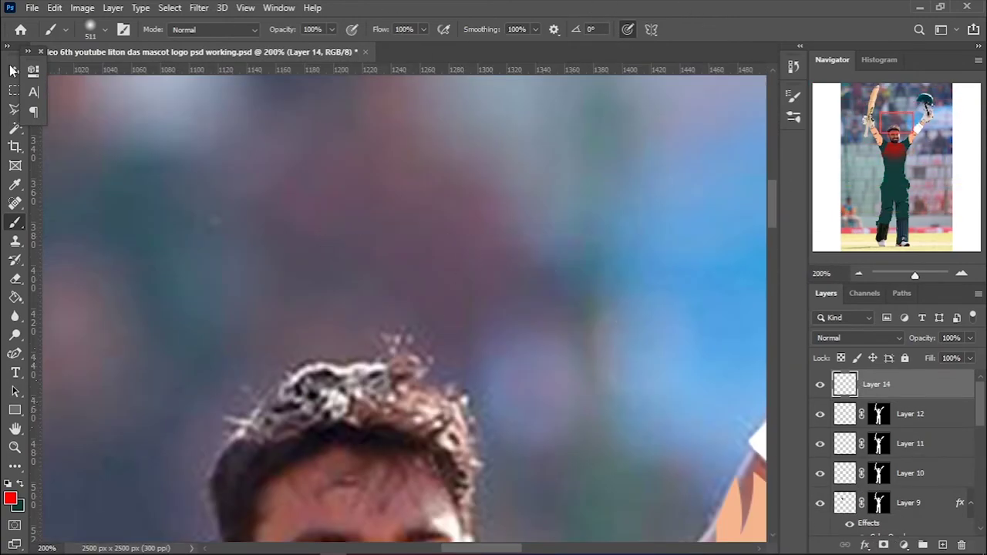
# Trace the raised right glove and the helmet it holds with the Pen tool
pyautogui.click(14, 354)
pyautogui.scroll(3, 539, 527)
pyautogui.hscroll(5, 540, 527)
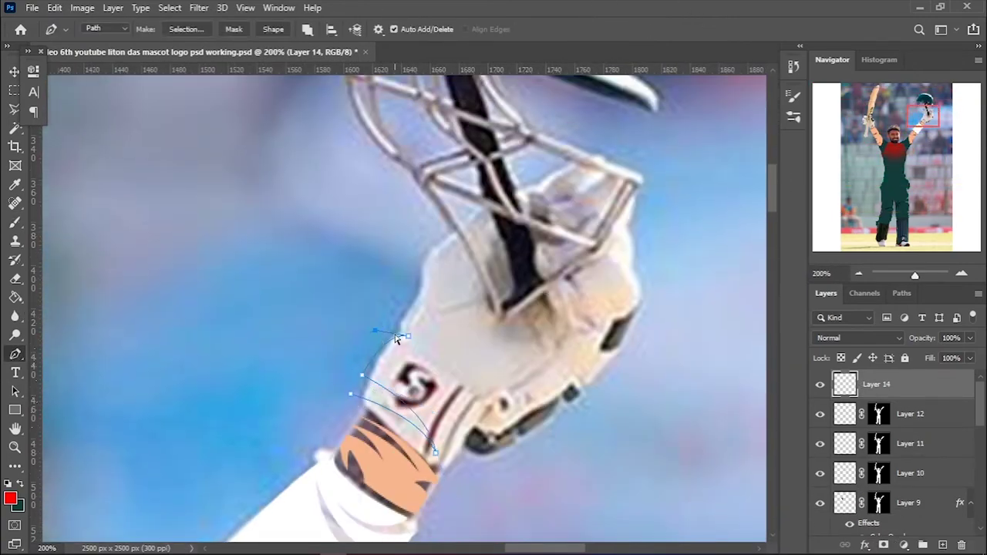
pyautogui.scroll(2, 363, 340)
pyautogui.moveTo(442, 340); pyautogui.dragTo(463, 339)
pyautogui.scroll(-2, 420, 350)
pyautogui.click(407, 235)
pyautogui.click(455, 189)
pyautogui.moveTo(632, 122); pyautogui.dragTo(673, 155)
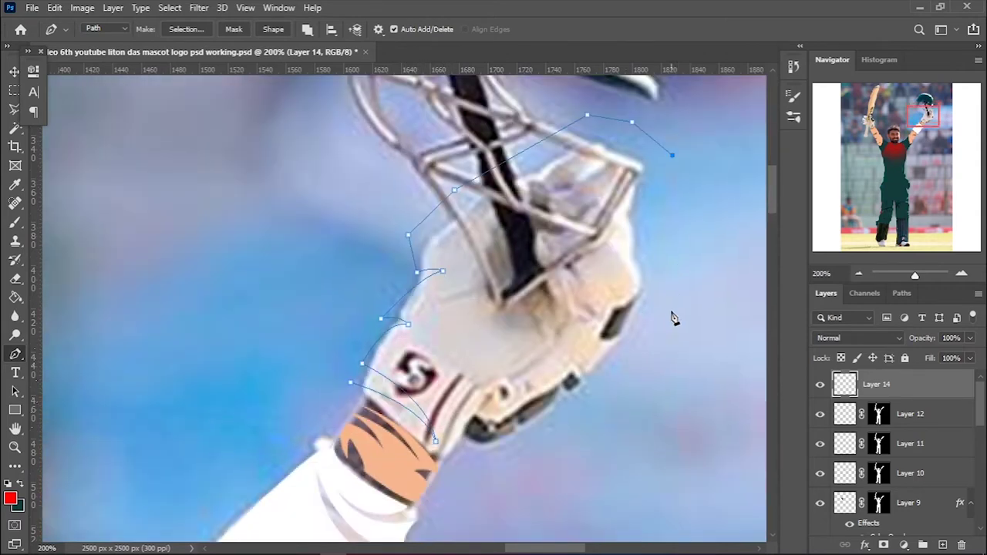
pyautogui.click(605, 337)
pyautogui.scroll(-2, 602, 362)
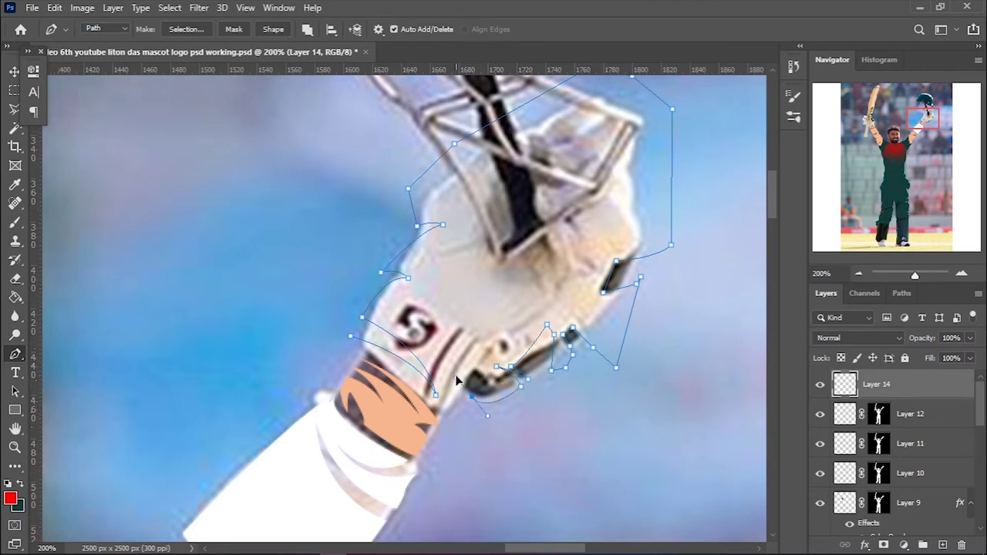
# Refine the path with the Add Anchor Point Tool and select the bottom background layer
pyautogui.rightClick(15, 354)
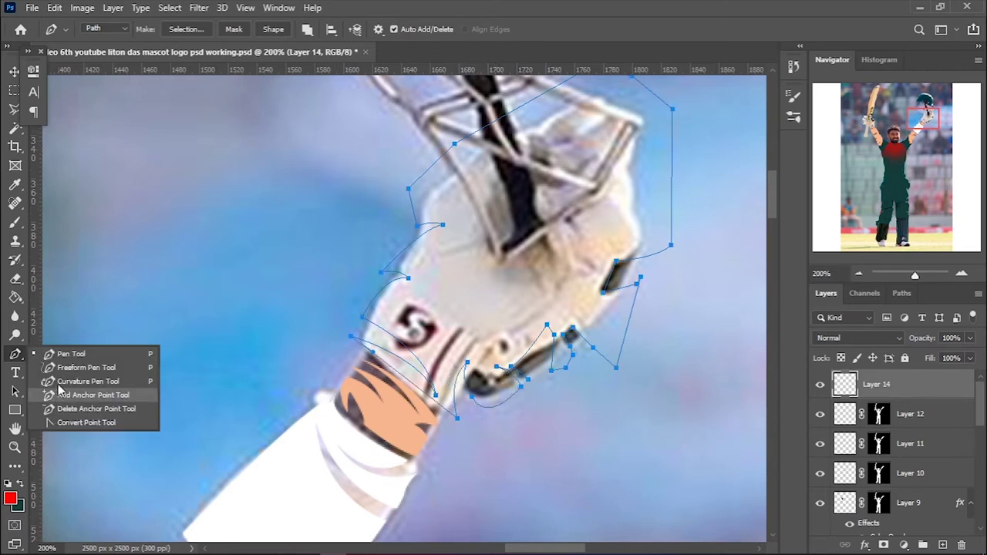
pyautogui.click(77, 395)
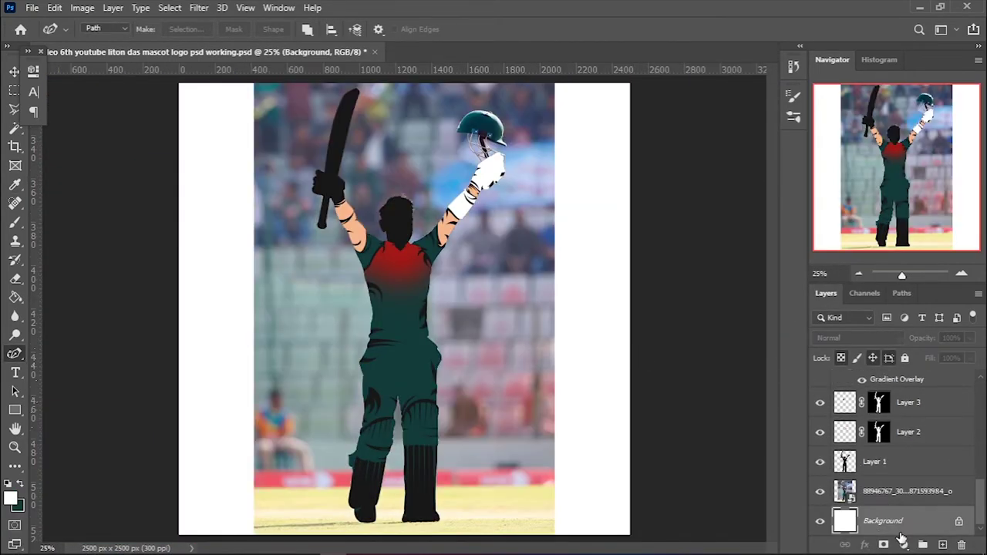
pyautogui.click(904, 544)
# Add a dark grey solid colour fill layer as the background behind the figure
pyautogui.click(544, 379)
pyautogui.click(875, 242)
pyautogui.click(820, 491)
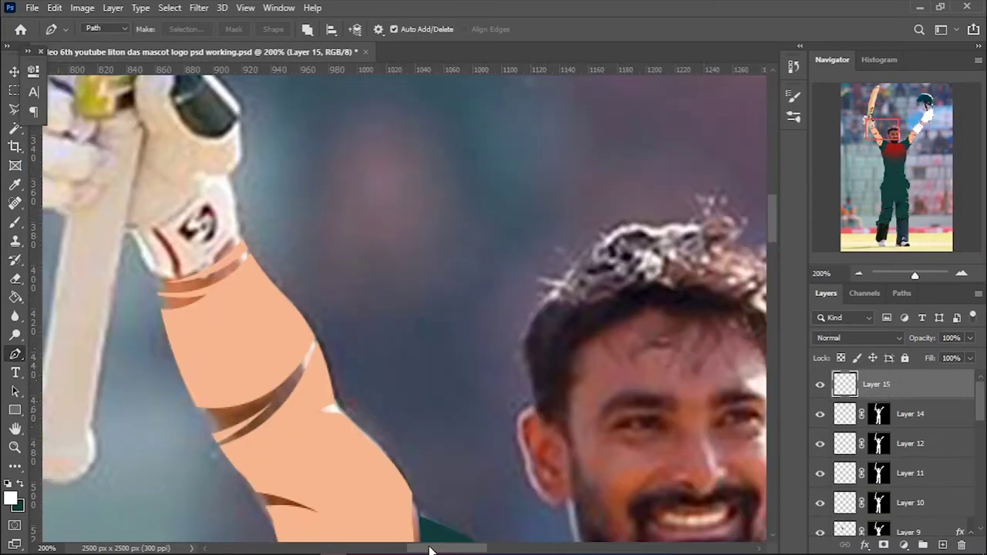
# Begin outlining the bat-holding glove from the left wrist up its side
pyautogui.click(221, 272)
pyautogui.moveTo(262, 309); pyautogui.dragTo(303, 290)
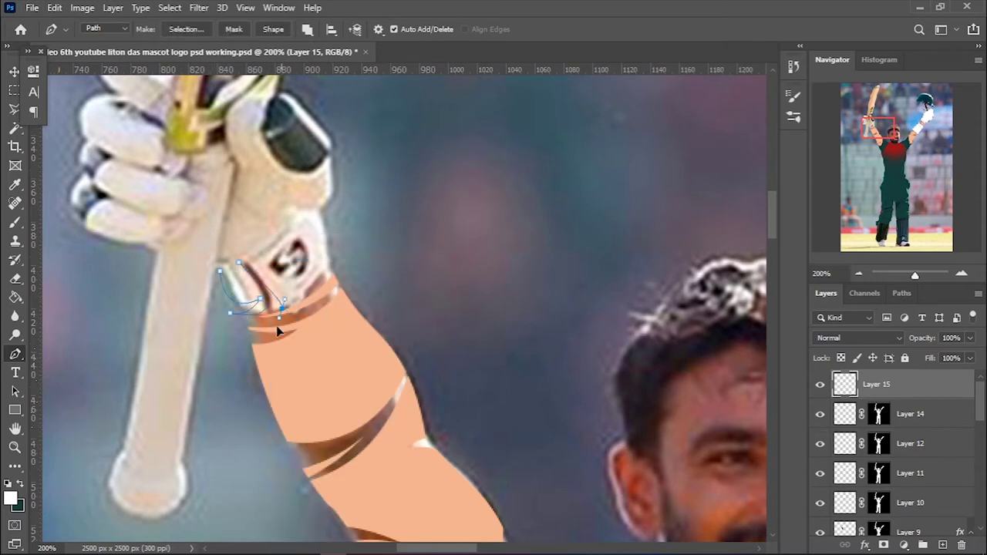
pyautogui.scroll(2, 344, 216)
pyautogui.click(342, 236)
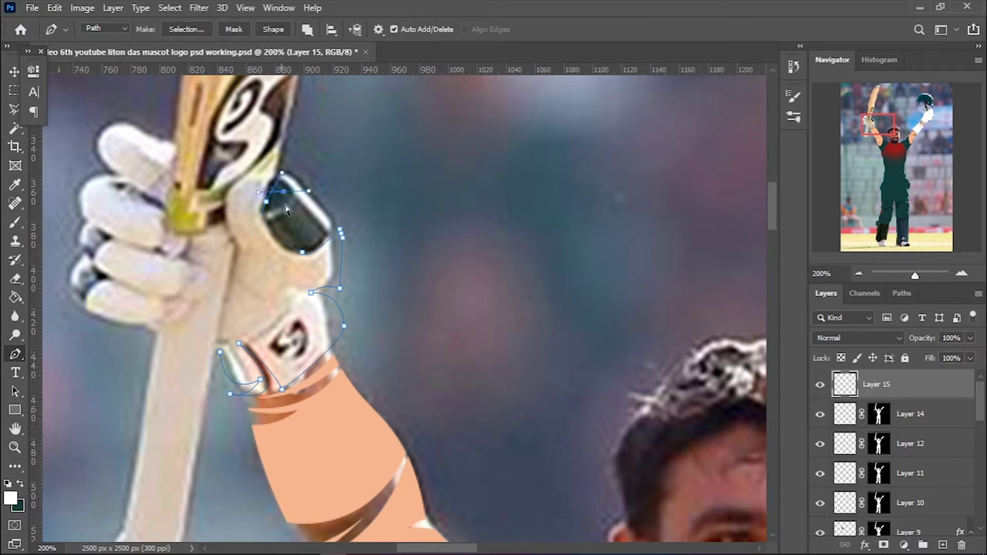
pyautogui.scroll(3, 303, 171)
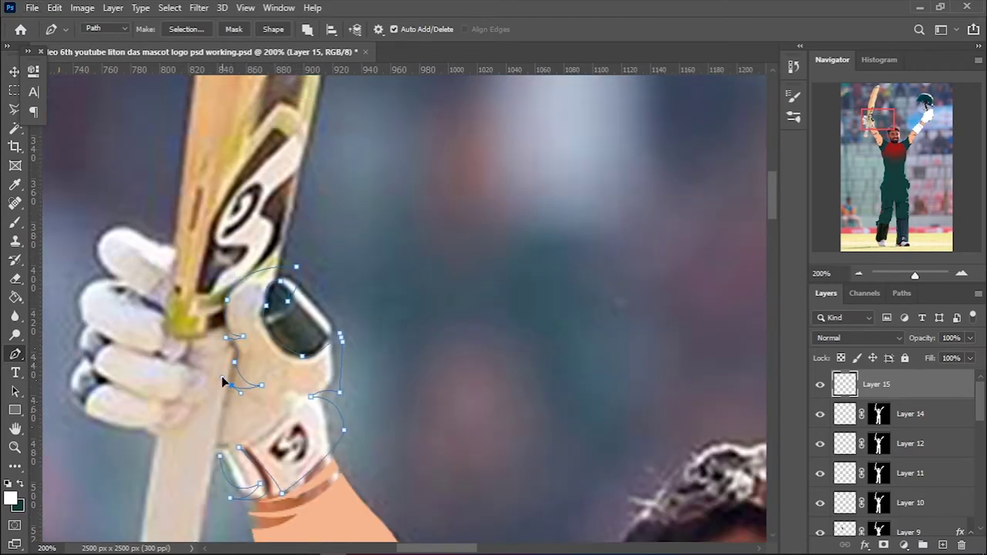
pyautogui.scroll(-1, 222, 379)
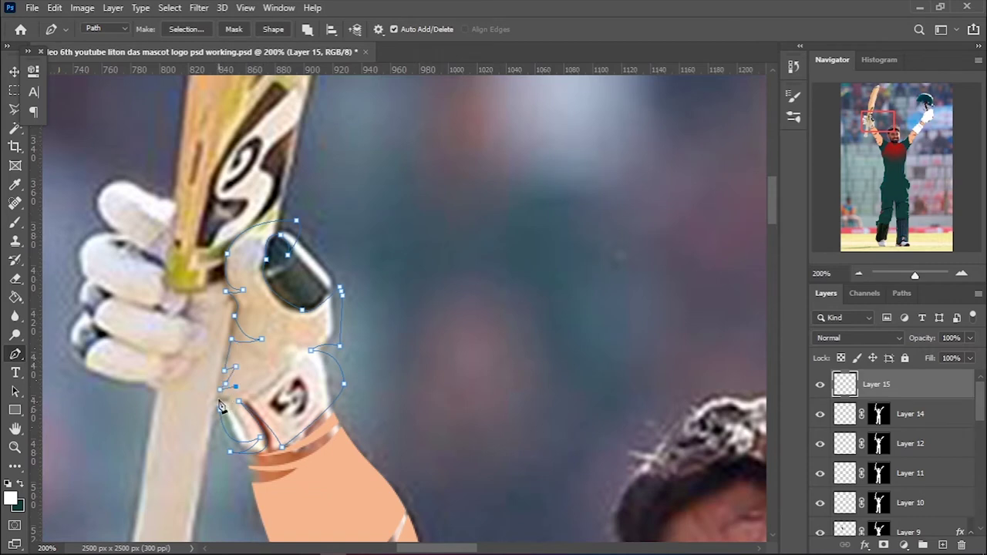
pyautogui.scroll(1, 222, 408)
pyautogui.hotkey('shift', 'p')
pyautogui.hotkey('ctrl', '+')
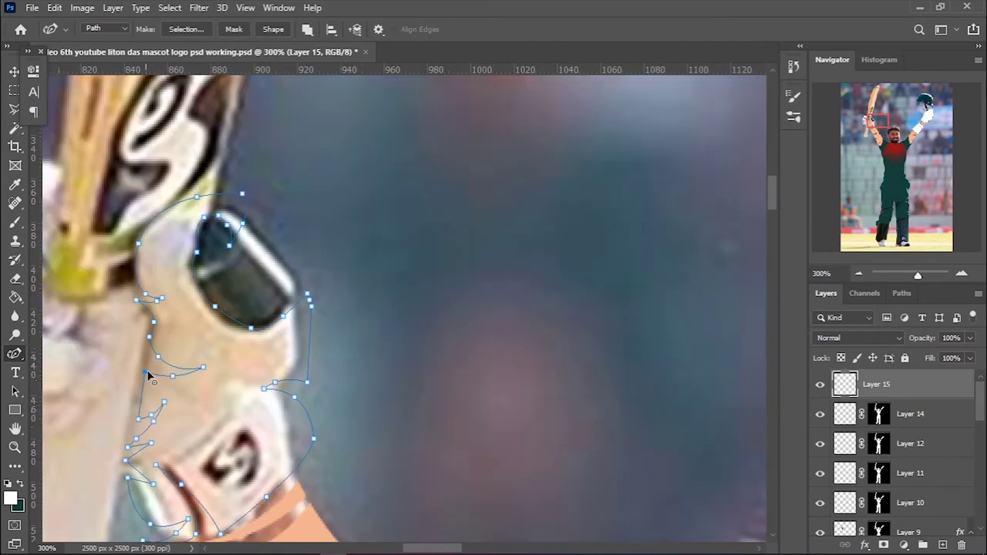
pyautogui.scroll(-2, 149, 376)
pyautogui.scroll(4, 210, 297)
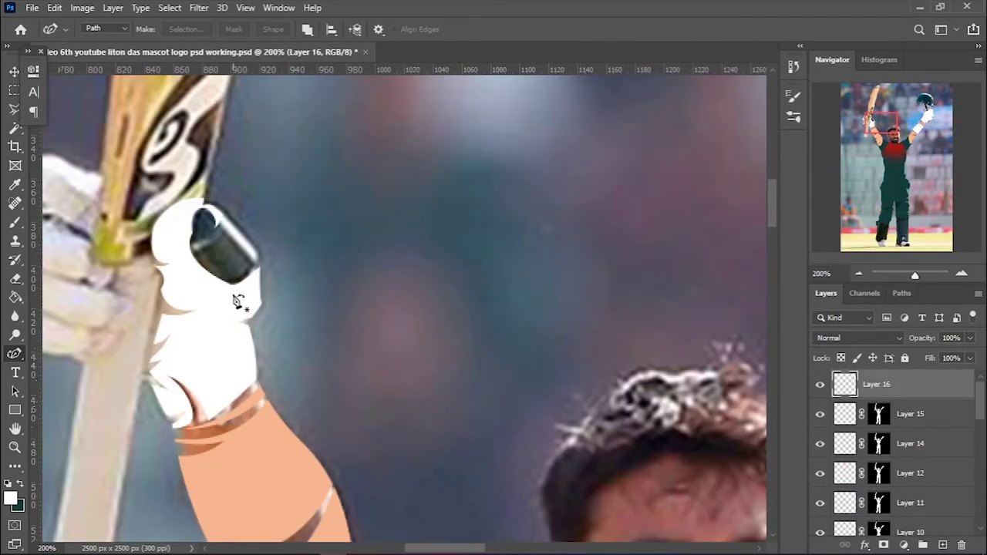
# Trace the glove gripping the bat around the fingertips and down to the bottom
pyautogui.rightClick(14, 354)
pyautogui.click(61, 351)
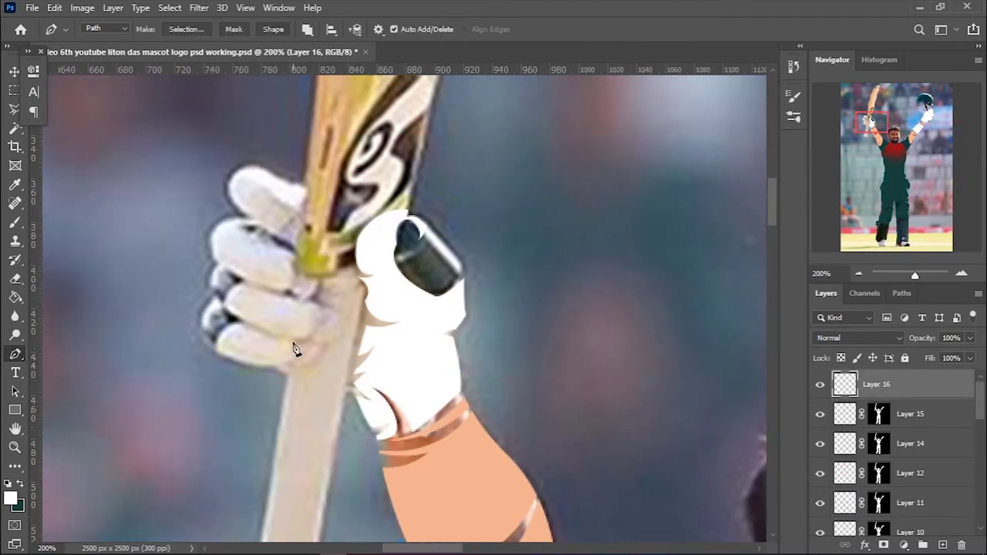
pyautogui.click(288, 313)
pyautogui.moveTo(248, 340); pyautogui.dragTo(206, 343)
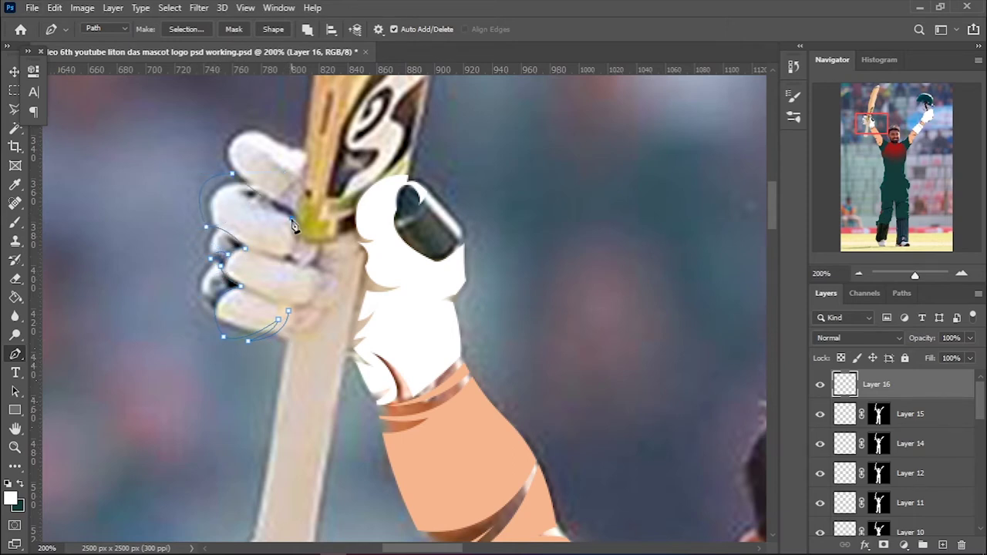
pyautogui.scroll(2, 304, 219)
pyautogui.moveTo(210, 177); pyautogui.dragTo(180, 172)
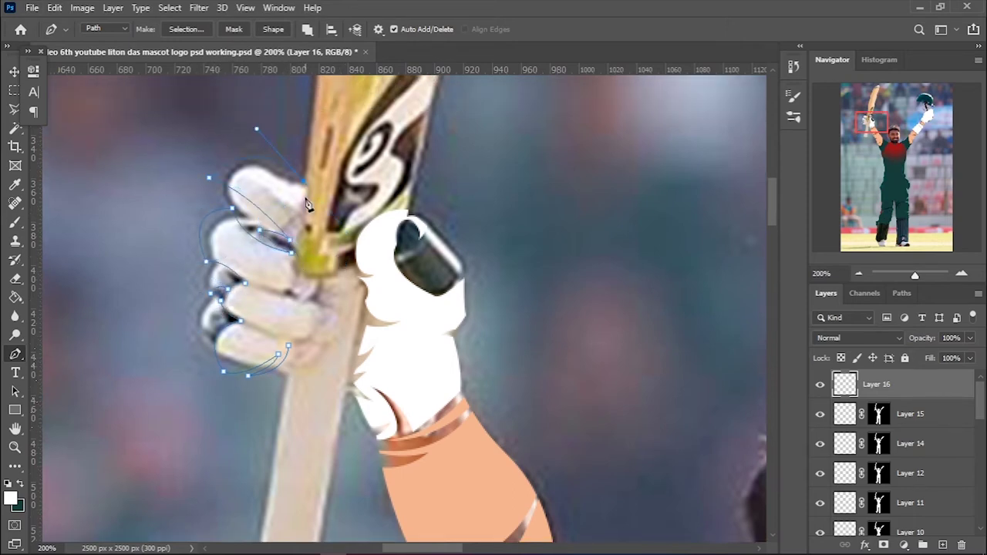
pyautogui.rightClick(16, 354)
pyautogui.click(85, 379)
pyautogui.click(290, 364)
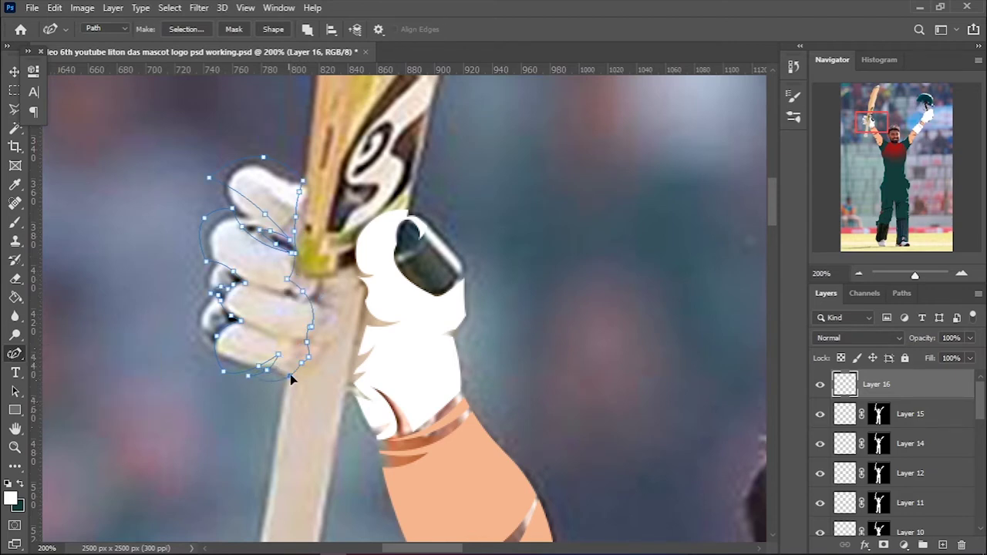
pyautogui.scroll(1, 314, 339)
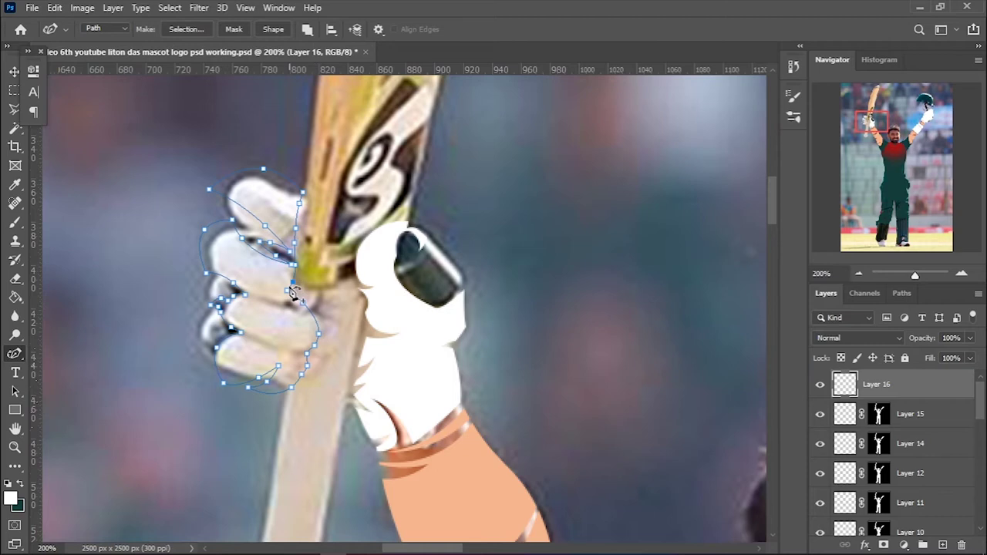
# Fill the glove outline with white and zoom out to check the figure
pyautogui.rightClick(261, 244)
pyautogui.click(309, 90)
pyautogui.scroll(-2, 540, 266)
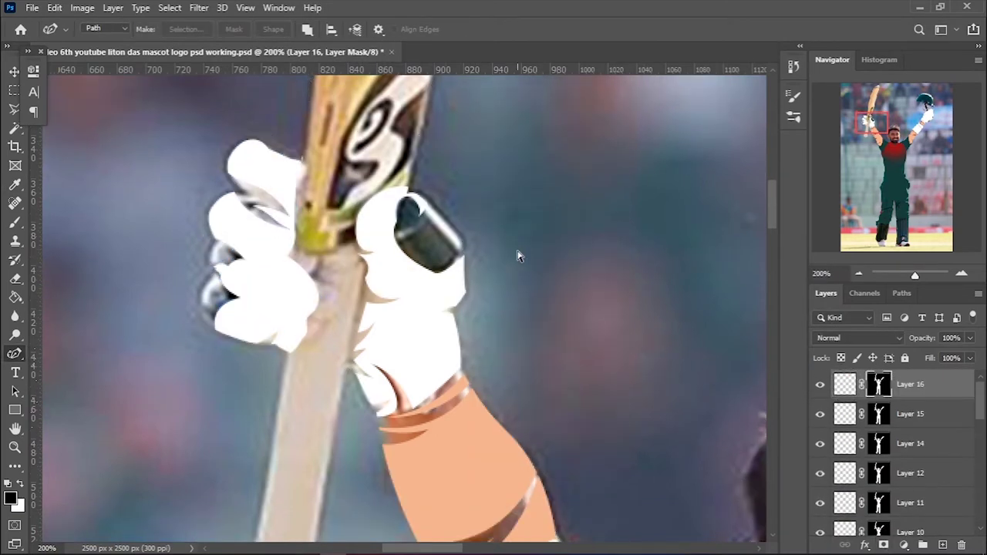
pyautogui.hotkey('ctrl', '0')
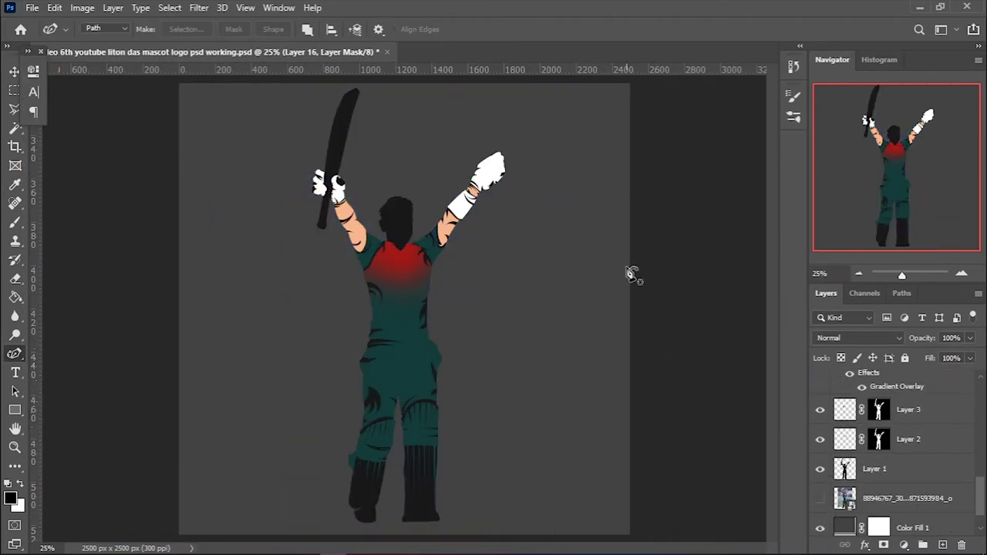
pyautogui.hotkey('ctrl', '+')
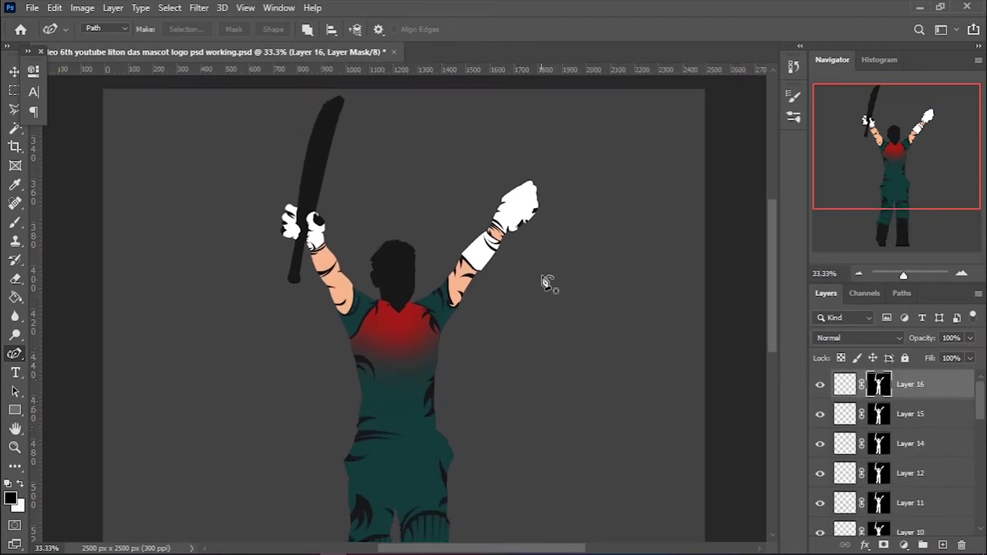
# Add new Layer 17 and zoom in on the raised bat
pyautogui.click(943, 544)
pyautogui.hotkey('ctrl', '+')
pyautogui.hotkey('ctrl', '+')
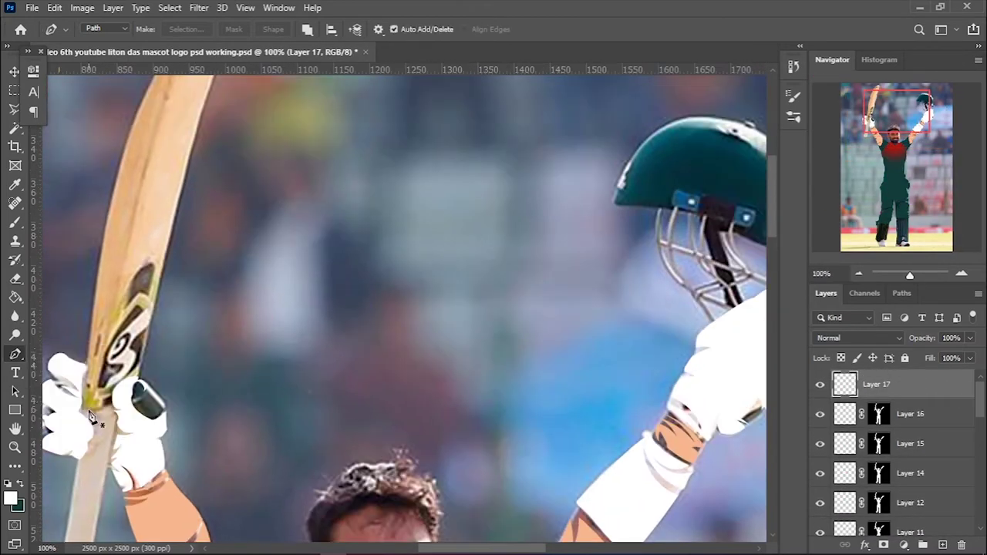
pyautogui.scroll(3, 94, 370)
# Close the bat outline path with the Curvature Pen Tool
pyautogui.scroll(-3, 277, 237)
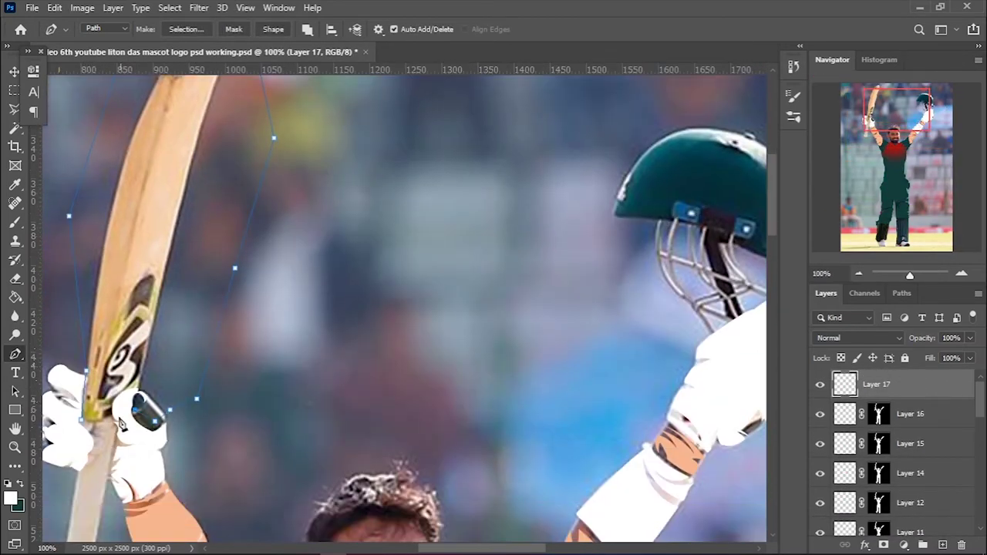
pyautogui.rightClick(14, 354)
pyautogui.click(70, 377)
pyautogui.hotkey('ctrl', '+')
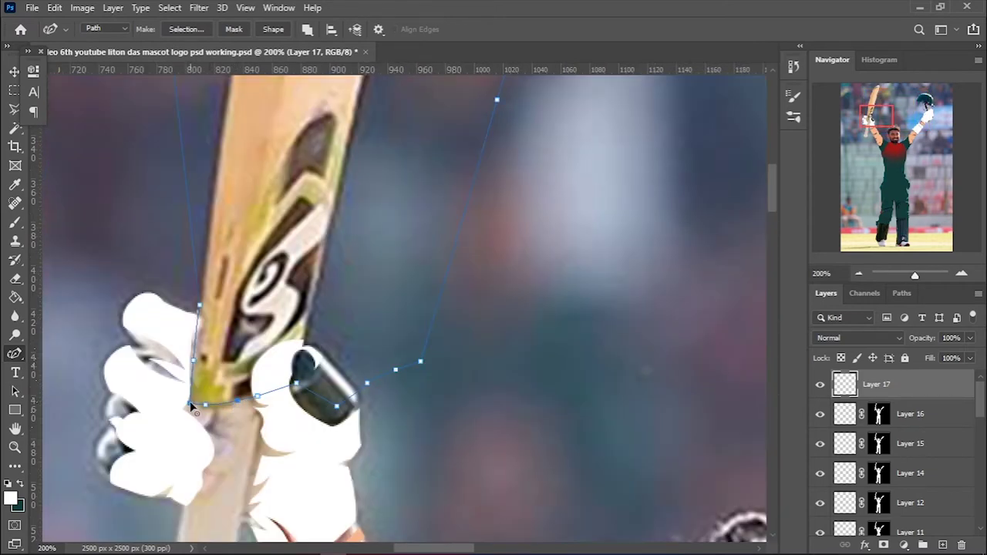
pyautogui.click(185, 406)
pyautogui.scroll(2, 386, 308)
# Sample the bat's tan colour from the photo and fill the bat path with it
pyautogui.click(11, 498)
pyautogui.click(282, 159)
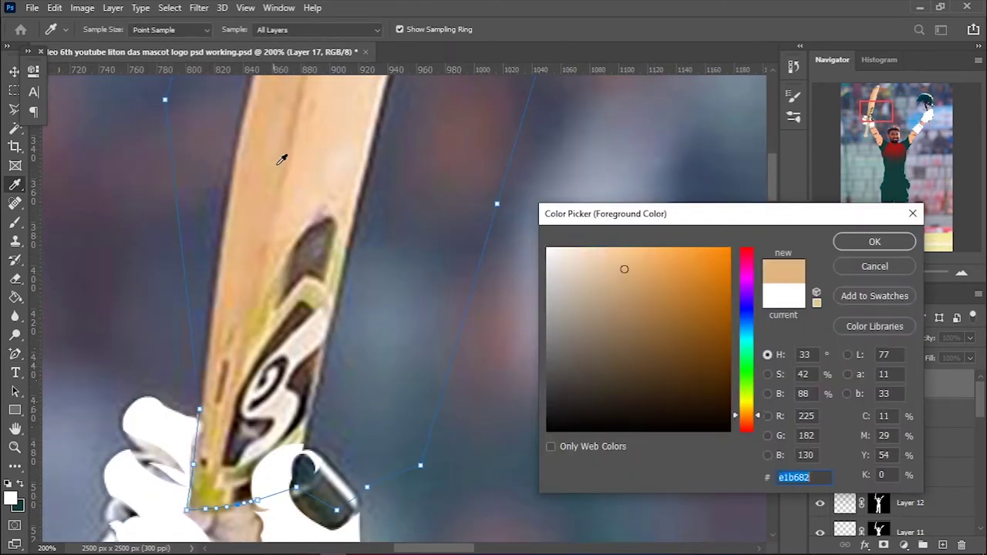
pyautogui.click(875, 242)
pyautogui.hotkey('alt', 'BackSpace')
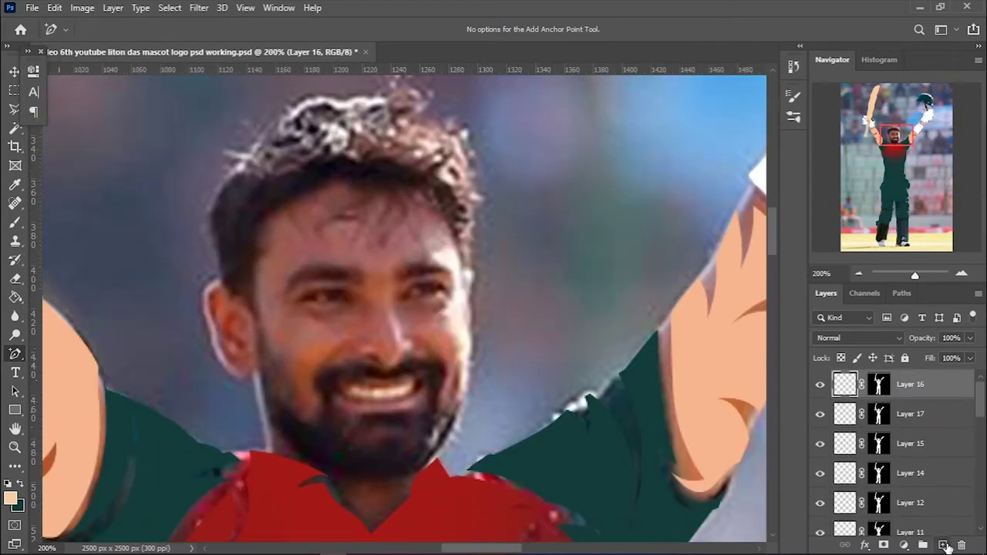
# Add Layer 18 and trace the hair outline down the right side of the head
pyautogui.click(947, 546)
pyautogui.scroll(1, 232, 357)
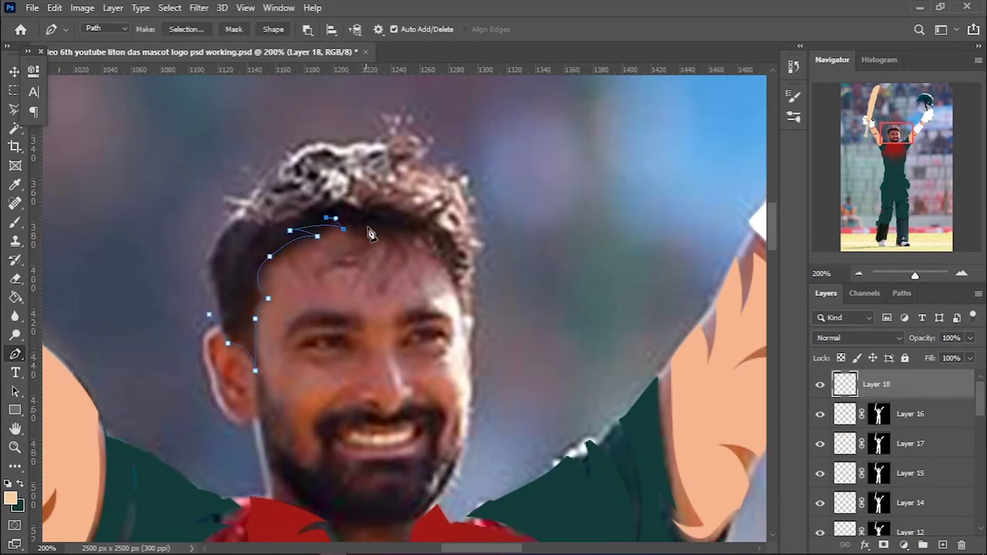
pyautogui.scroll(2, 416, 228)
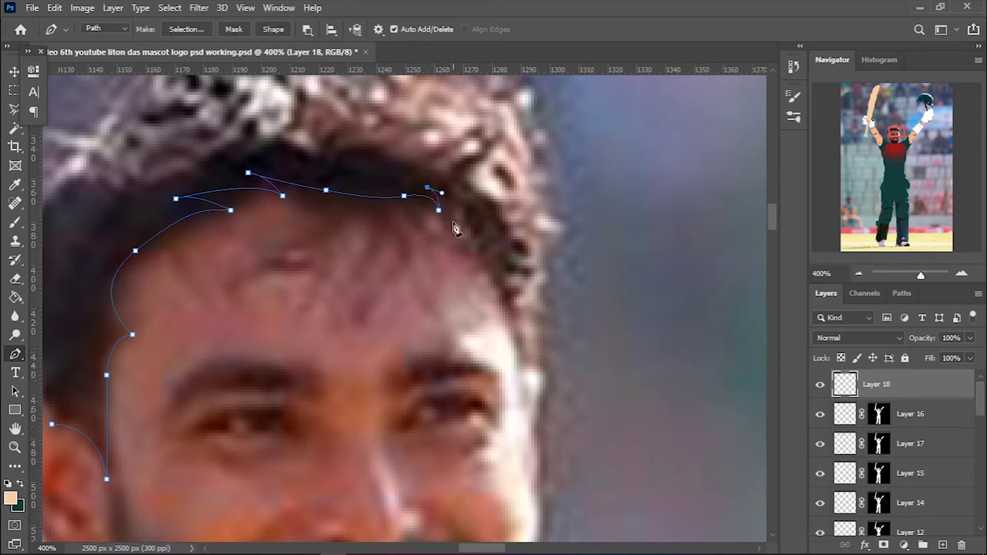
pyautogui.scroll(-2, 503, 309)
pyautogui.scroll(2, 521, 303)
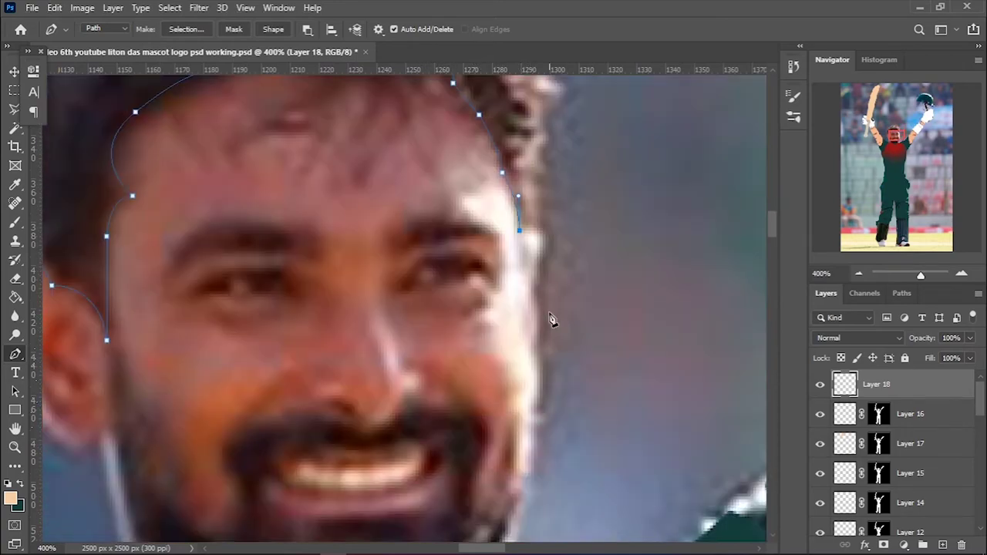
pyautogui.click(503, 311)
pyautogui.moveTo(519, 370); pyautogui.dragTo(545, 377)
pyautogui.scroll(1, 553, 381)
pyautogui.scroll(-2, 609, 356)
# Fill the hair path with near-black #111111 and mask it
pyautogui.click(11, 499)
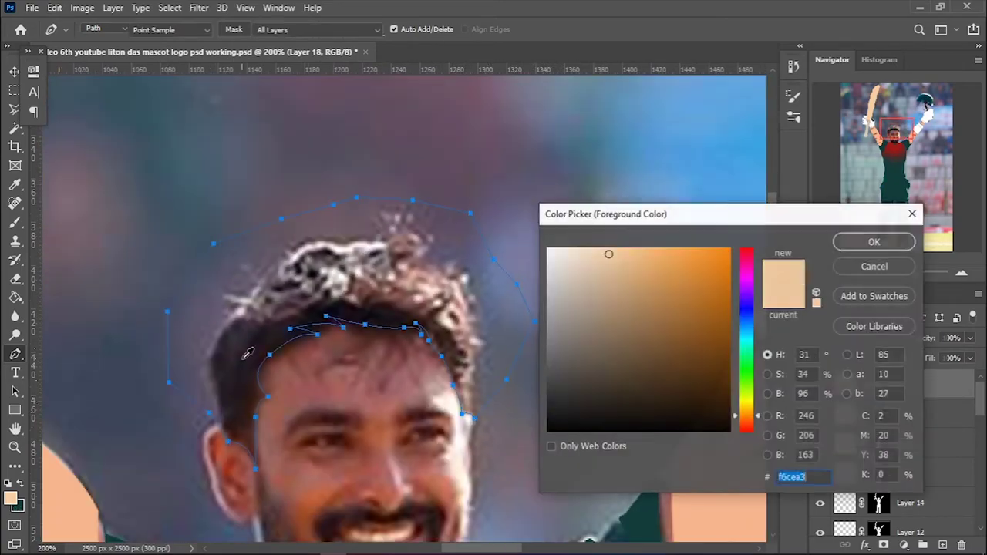
pyautogui.write('111111')
pyautogui.press('Return')
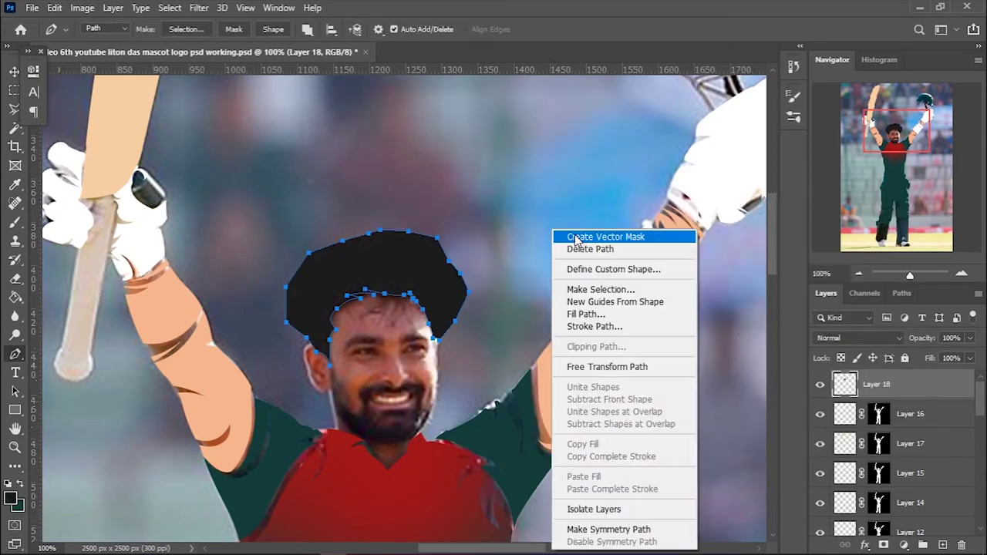
pyautogui.click(577, 240)
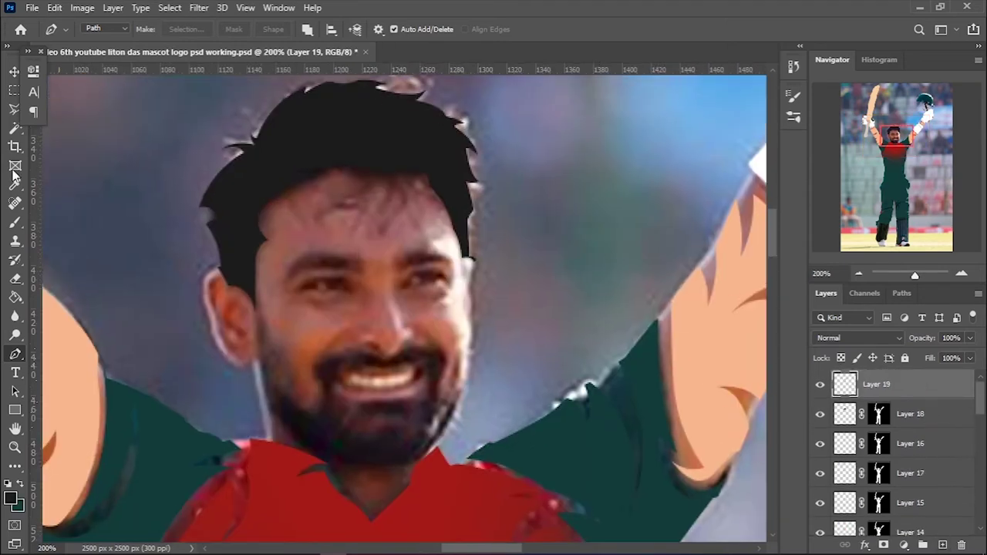
# Pen-trace the beard on Layer 19, with curved anchors along its right edge
pyautogui.hotkey('ctrl', '+')
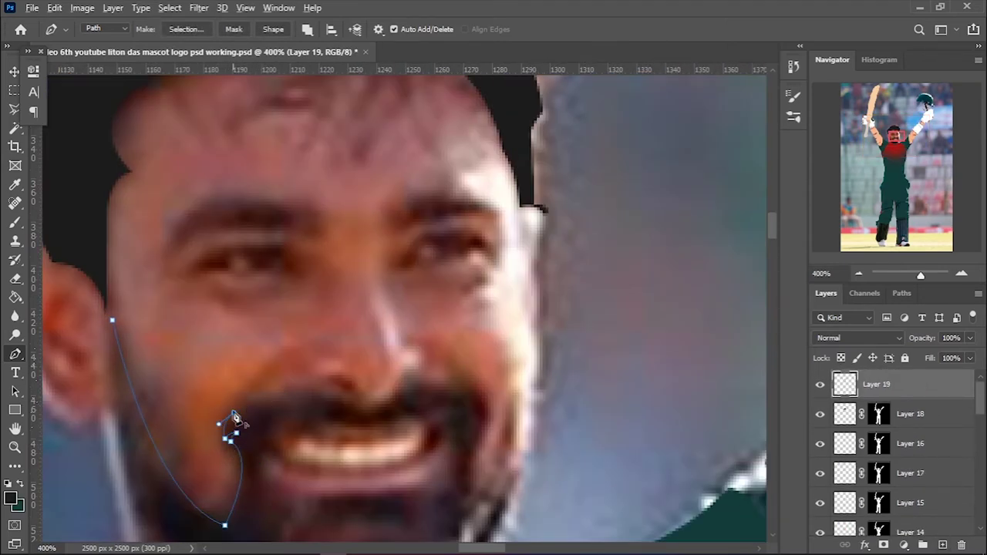
pyautogui.scroll(1, 371, 433)
pyautogui.click(411, 390)
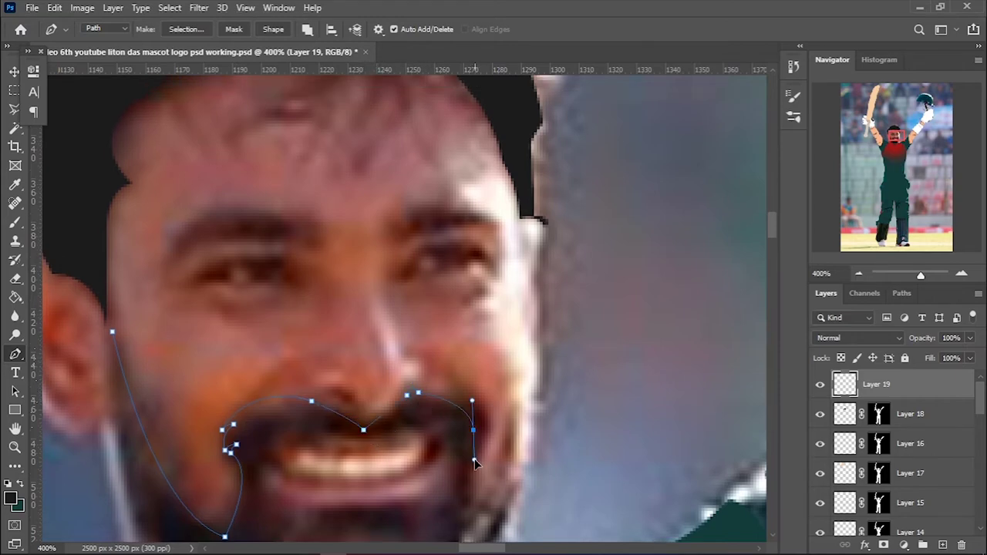
pyautogui.scroll(-2, 466, 421)
pyautogui.moveTo(464, 426); pyautogui.dragTo(462, 440)
pyautogui.scroll(-5, 462, 440)
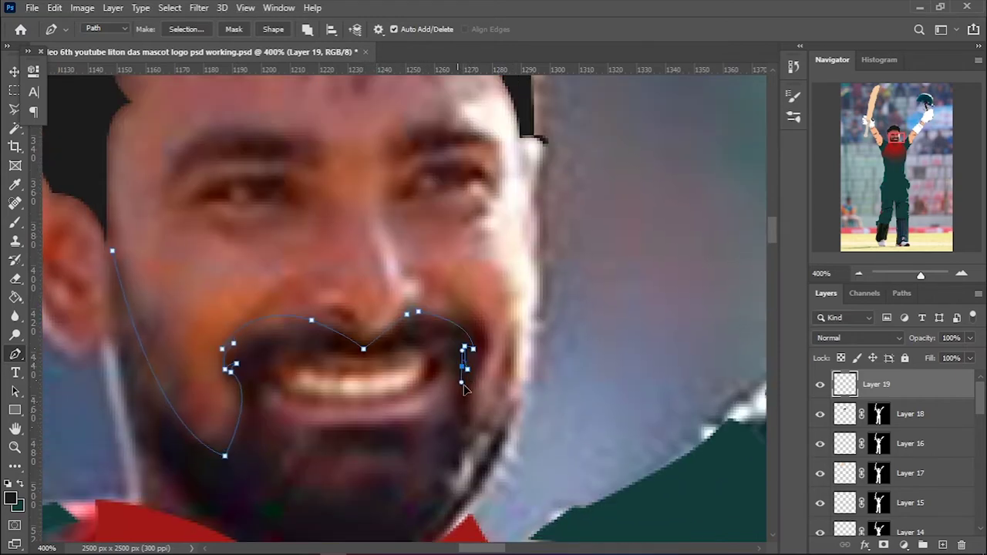
pyautogui.scroll(2, 497, 412)
pyautogui.moveTo(534, 323); pyautogui.dragTo(552, 276)
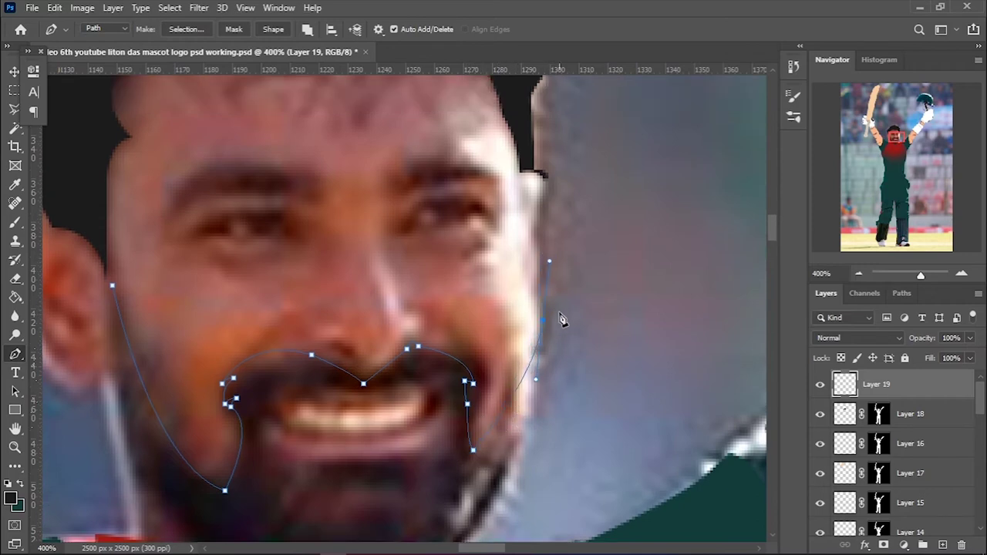
pyautogui.scroll(-3, 532, 370)
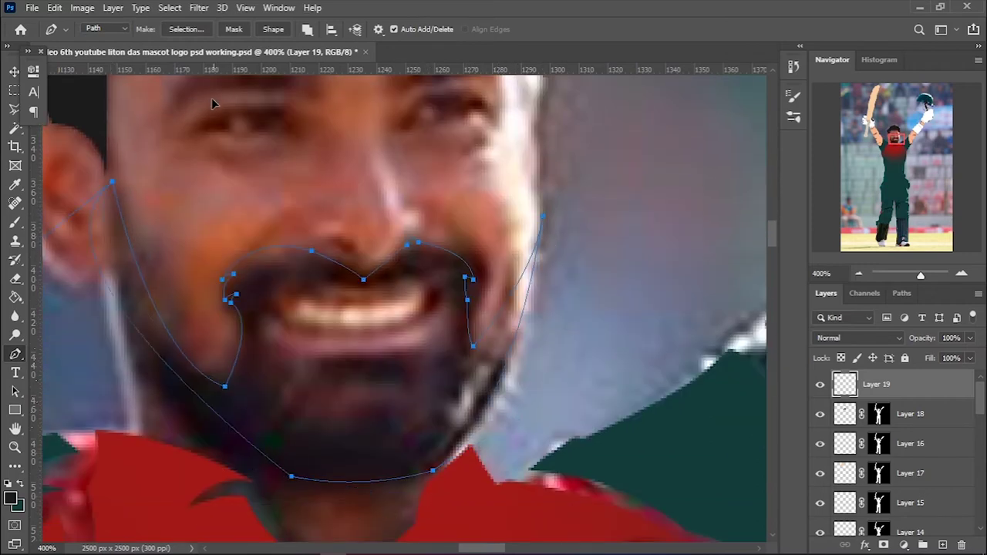
pyautogui.scroll(2, 213, 103)
# Add extra anchor points to refine the beard path
pyautogui.rightClick(15, 354)
pyautogui.click(115, 392)
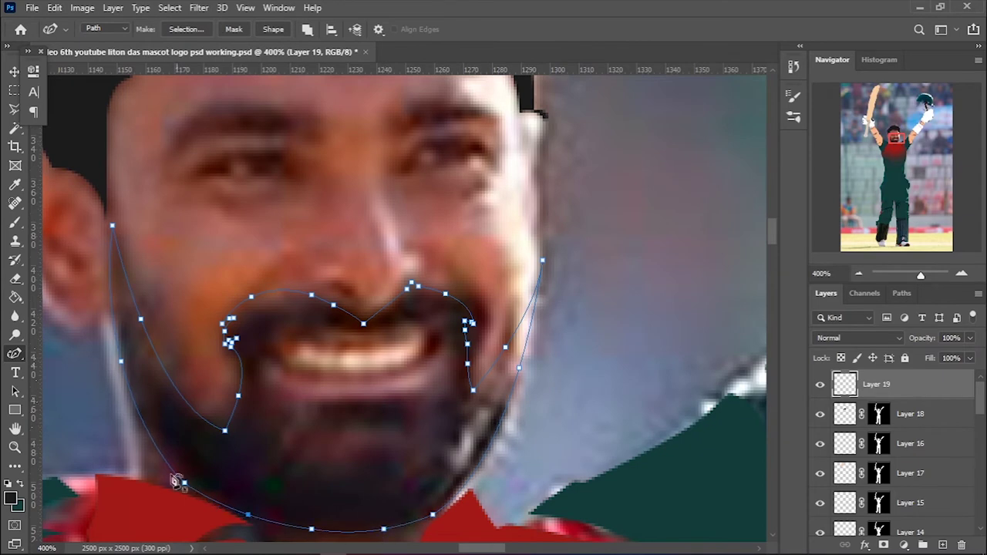
pyautogui.scroll(1, 469, 332)
pyautogui.scroll(-1, 467, 336)
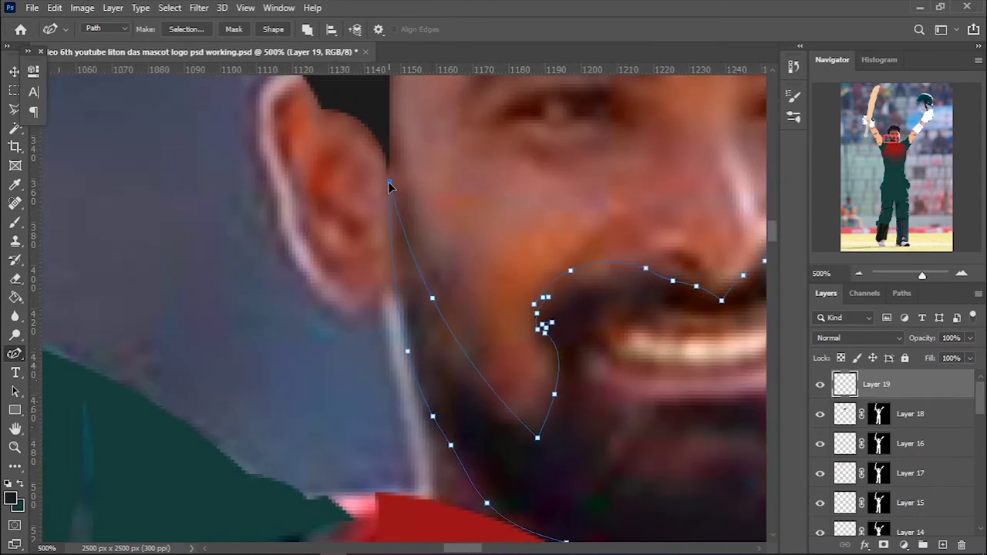
pyautogui.scroll(-3, 388, 181)
# Fill the beard path with black, resetting the foreground colour to black
pyautogui.rightClick(550, 338)
pyautogui.click(584, 101)
pyautogui.press('Return')
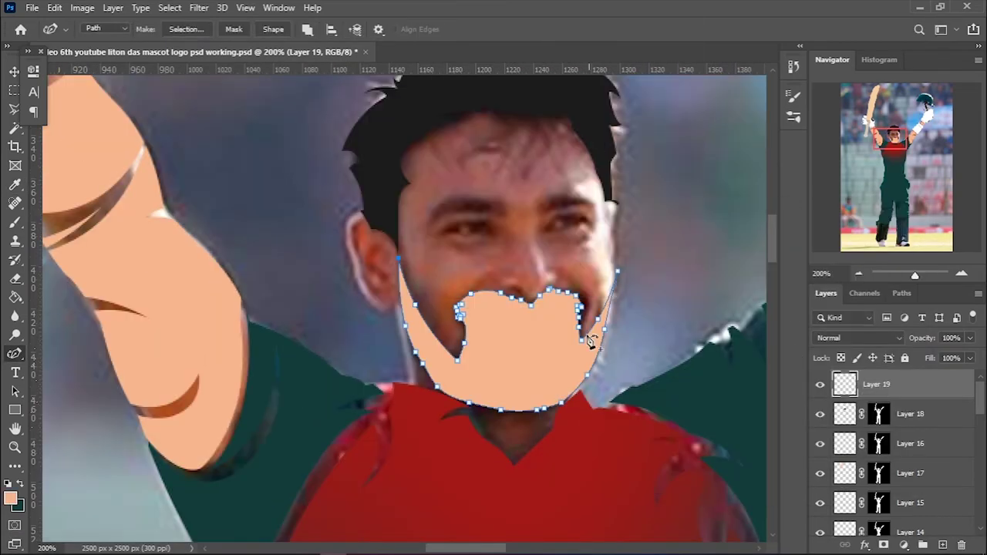
pyautogui.click(7, 484)
pyautogui.rightClick(550, 338)
pyautogui.click(584, 101)
pyautogui.press('Return')
# Set Layer 19 to 25% opacity and outline the mouth opening with the Pen
pyautogui.press('5')
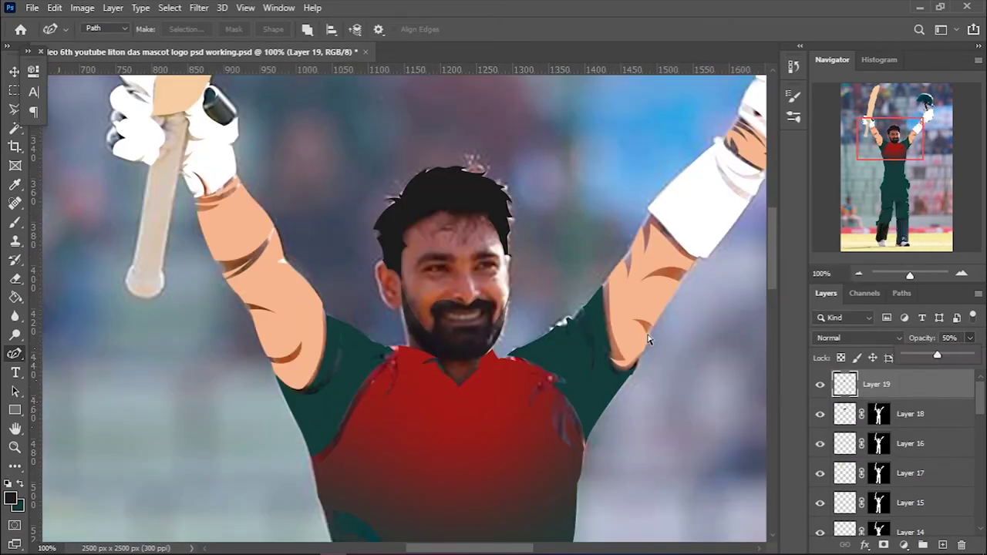
pyautogui.scroll(3, 411, 368)
pyautogui.scroll(1, 411, 368)
pyautogui.click(262, 360)
pyautogui.keyDown('alt'); pyautogui.click(447, 354); pyautogui.keyUp('alt')
pyautogui.press('2')
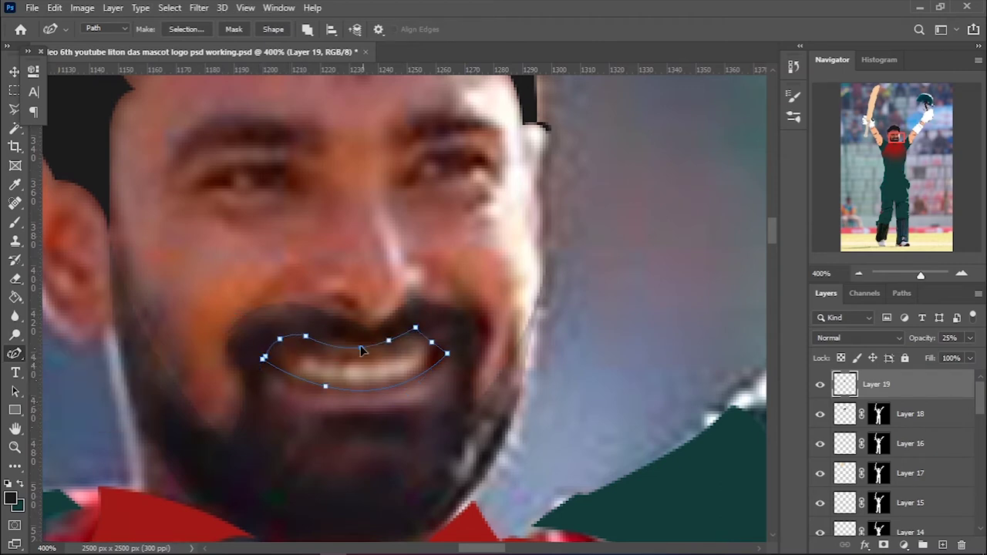
# Make a selection from the mouth path and erase the mouth opening from the beard
pyautogui.rightClick(333, 371)
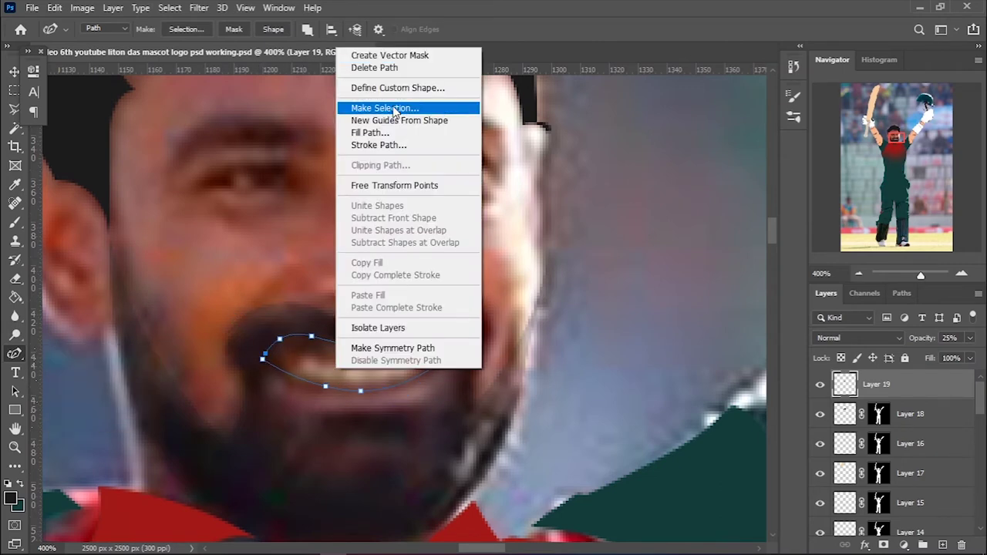
pyautogui.click(378, 103)
pyautogui.press('e')
pyautogui.rightClick(330, 318)
pyautogui.moveTo(469, 353); pyautogui.dragTo(502, 353)
# Move the skin-tone Layer 20 lower in the stack, beneath the hair and beard
pyautogui.rightClick(503, 317)
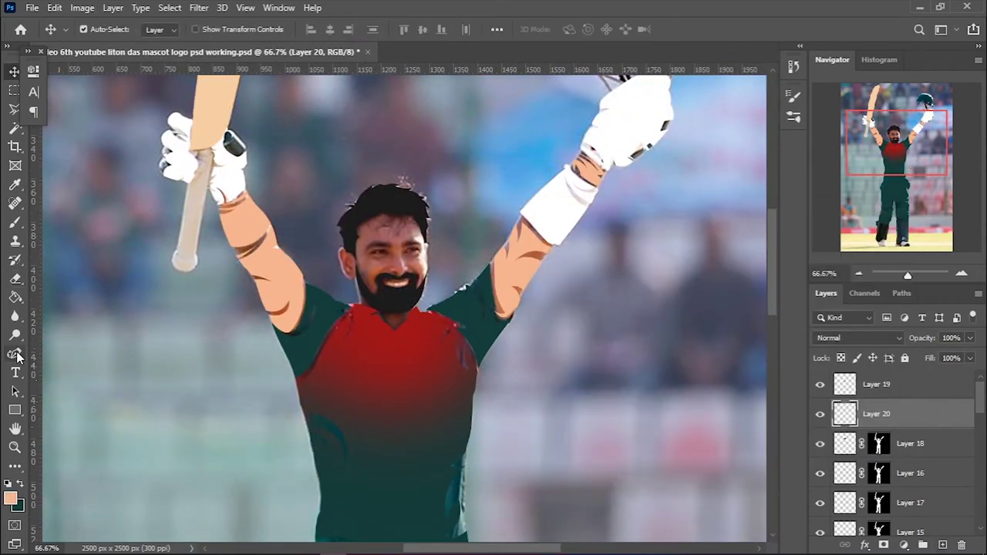
pyautogui.click(15, 355)
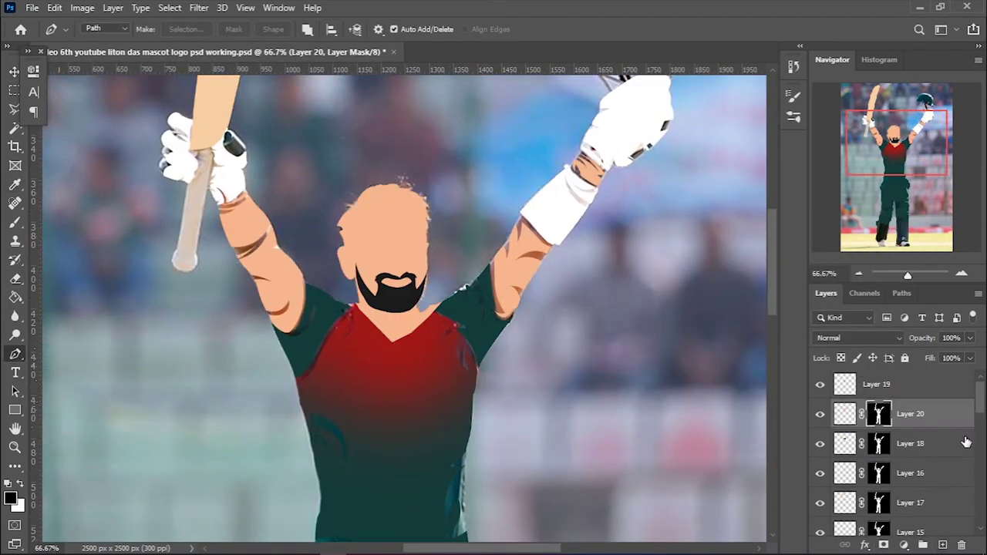
pyautogui.moveTo(942, 537); pyautogui.dragTo(951, 467)
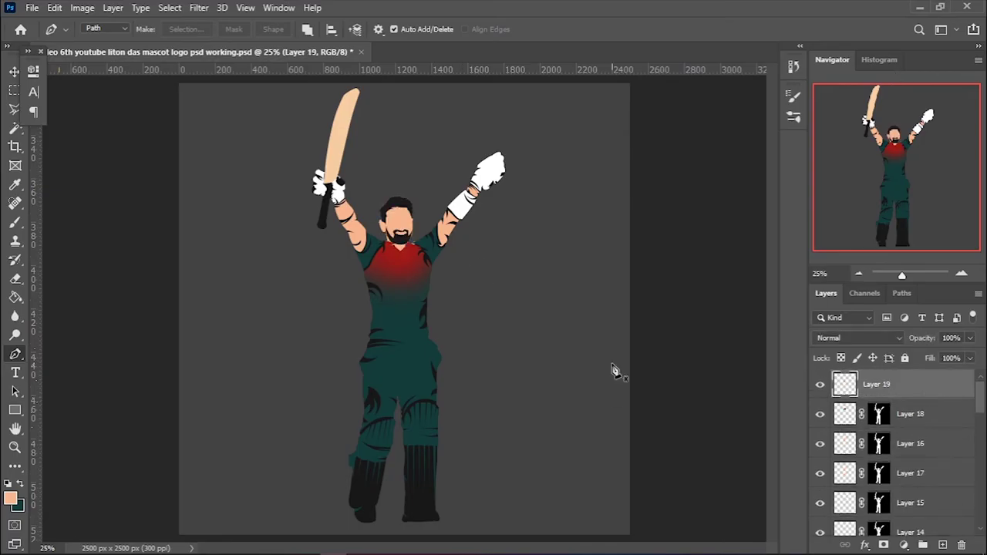
# Select Layer 19, clear the selection and start a path at the mouth corner
pyautogui.scroll(3, 615, 368)
pyautogui.scroll(2, 522, 247)
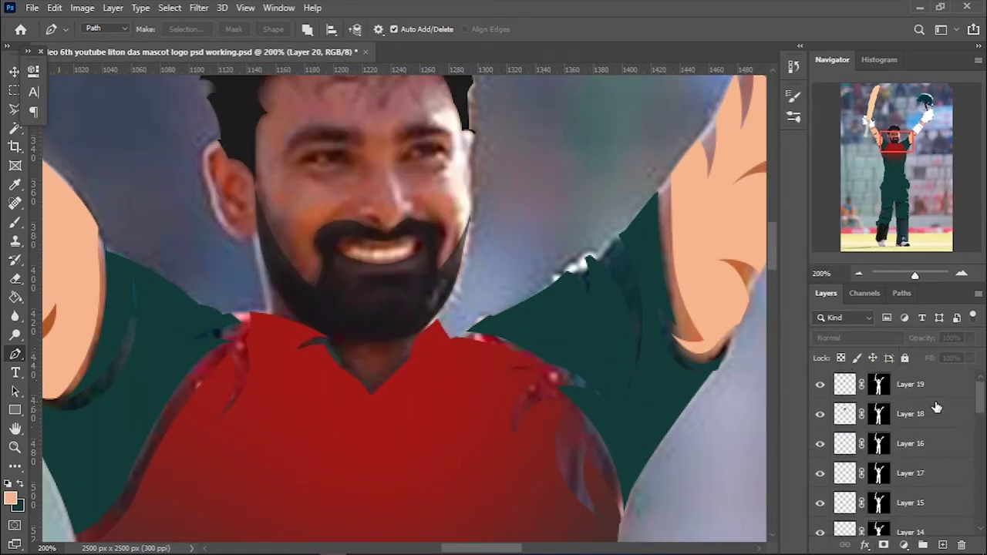
pyautogui.click(935, 389)
pyautogui.scroll(3, 242, 279)
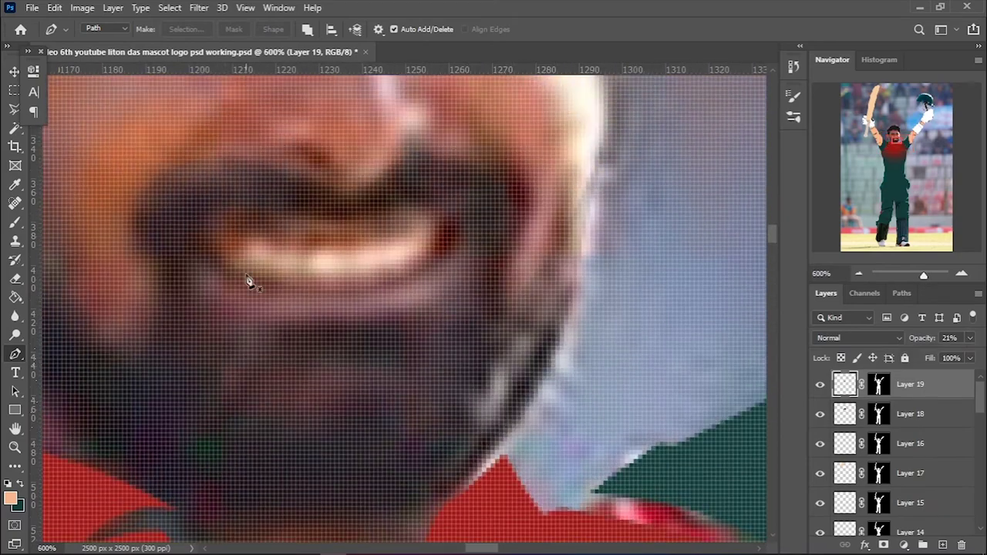
pyautogui.hotkey('ctrl', 'd')
pyautogui.click(226, 260)
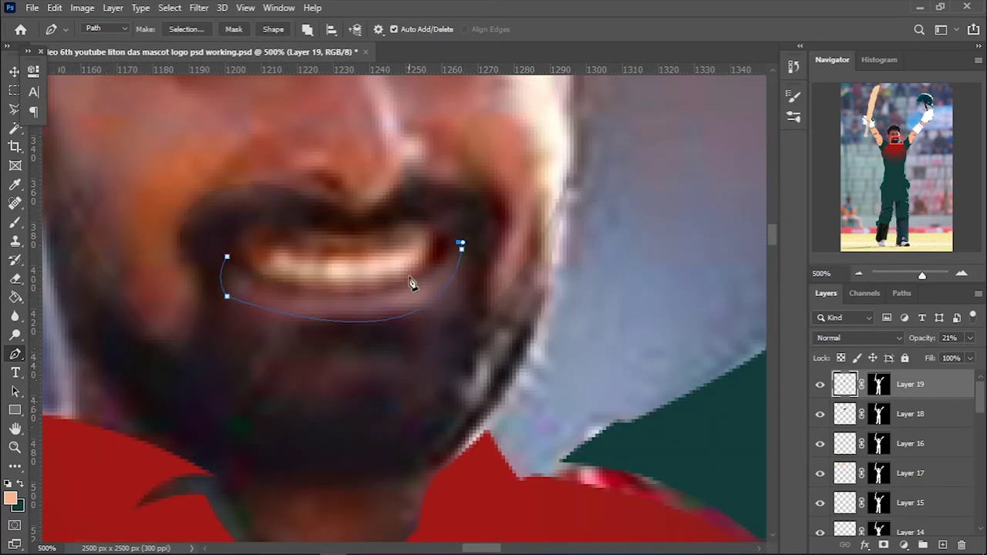
# Trace the mouth with the Curvature Pen and turn the path into a selection for filling
pyautogui.rightClick(16, 354)
pyautogui.click(88, 379)
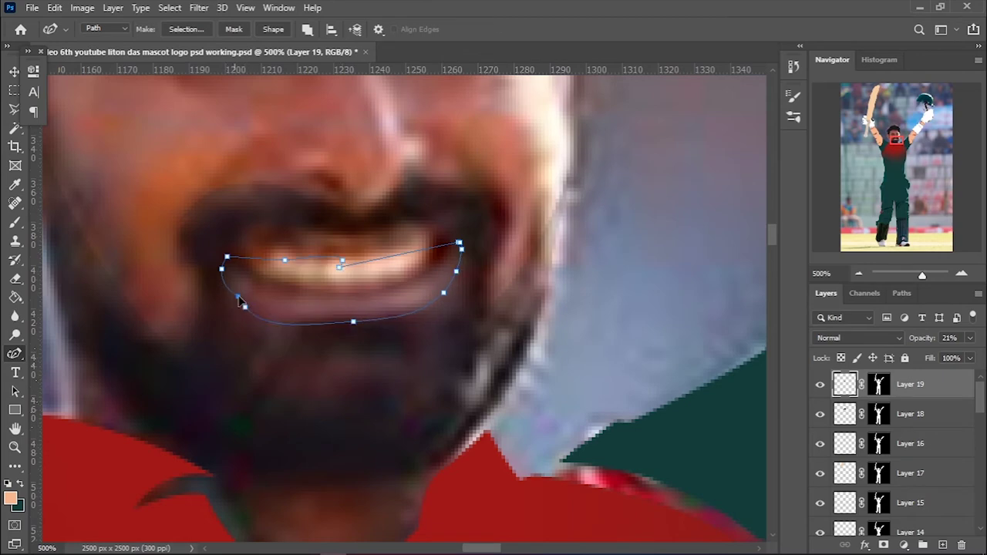
pyautogui.rightClick(422, 328)
pyautogui.click(441, 289)
pyautogui.press('b')
pyautogui.hotkey('ctrl', 'd')
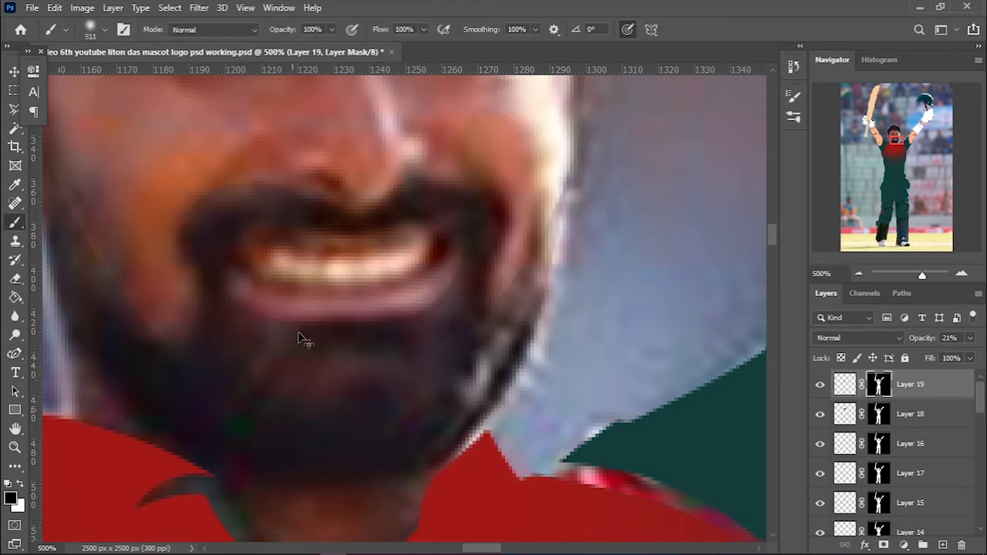
pyautogui.hotkey('ctrl', '-')
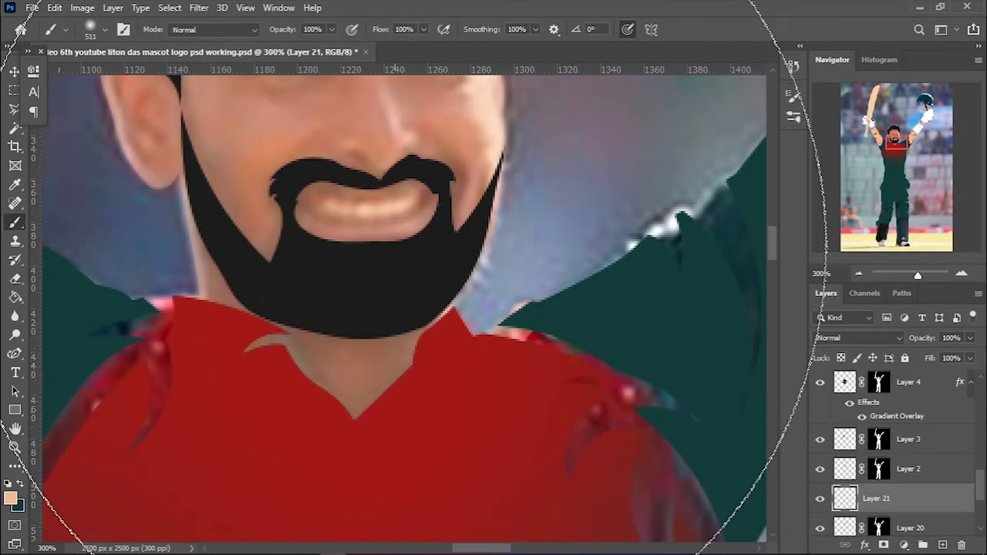
pyautogui.press('p')
pyautogui.hotkey('ctrl', '+')
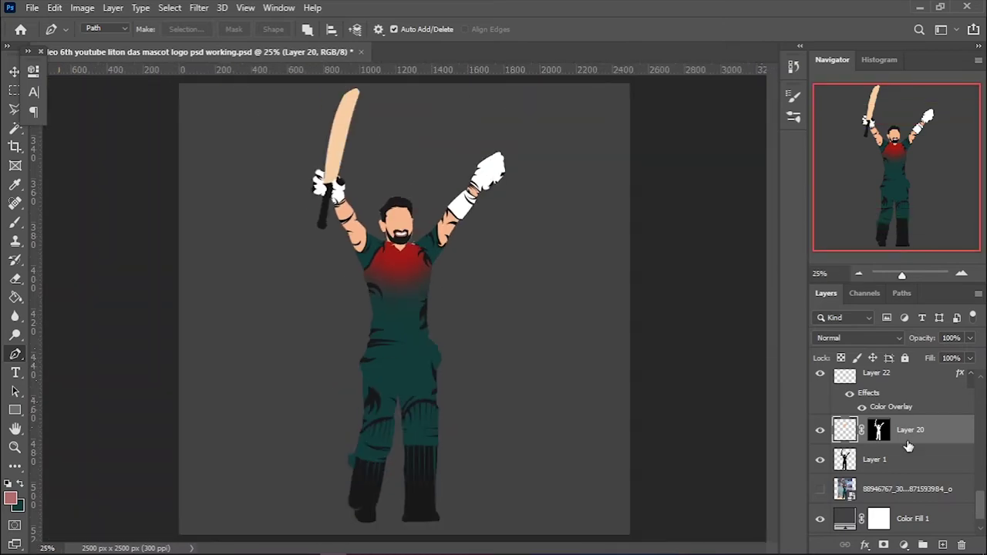
# Try a Gradient and Color Overlay on Layer 1, sampling a colour from the canvas
pyautogui.doubleClick(918, 459)
pyautogui.click(537, 379)
pyautogui.click(563, 360)
pyautogui.click(869, 180)
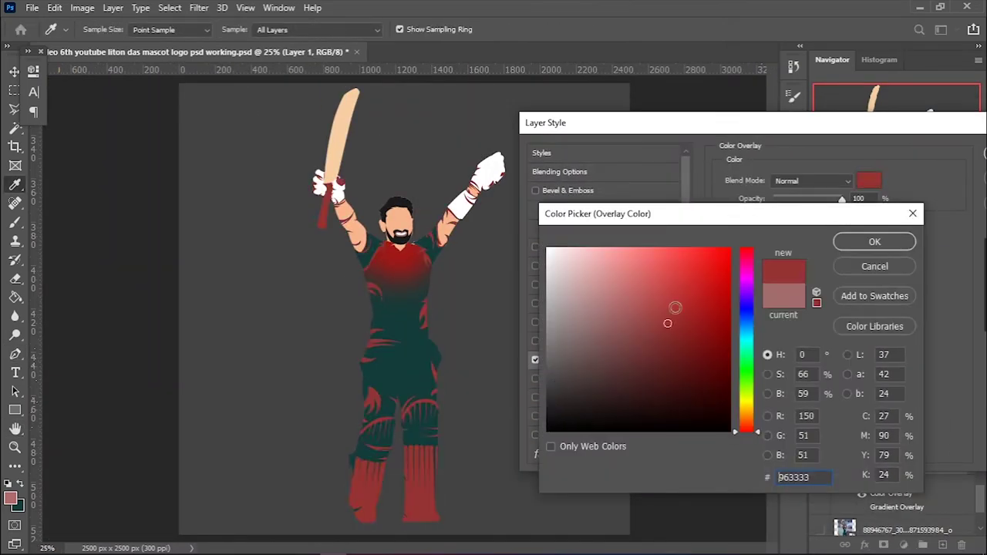
pyautogui.click(401, 347)
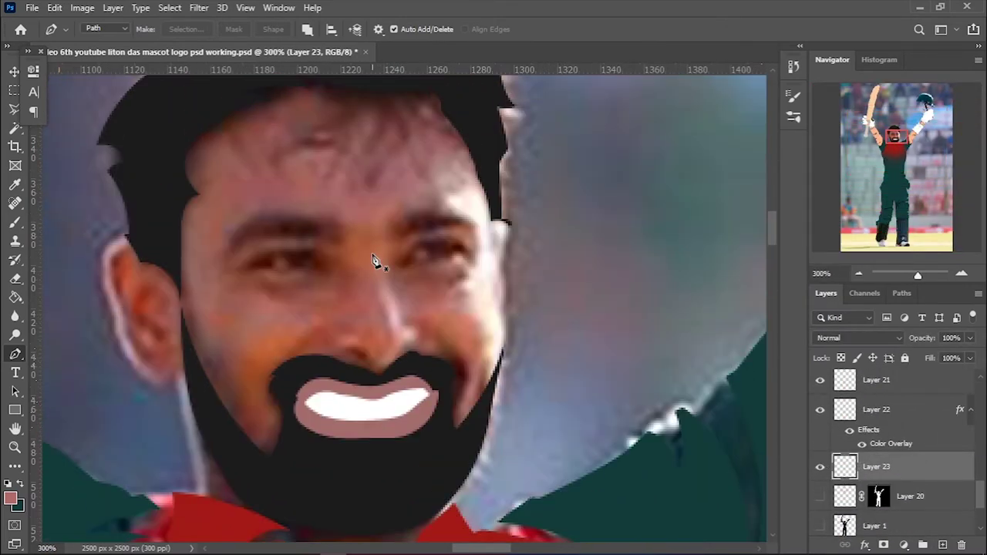
# Start a curved Pen path around the left eyebrow on Layer 23
pyautogui.scroll(1, 373, 260)
pyautogui.click(228, 304)
pyautogui.moveTo(263, 283); pyautogui.dragTo(277, 292)
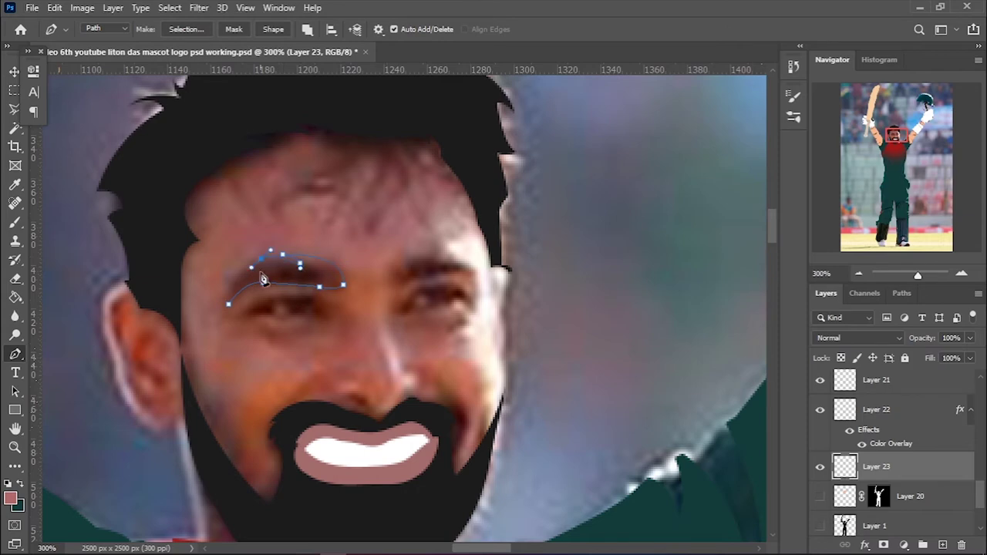
# Trace the eyebrow and left eye with the Curvature Pen and fill them black
pyautogui.hotkey('shift', 'p')
pyautogui.click(242, 277)
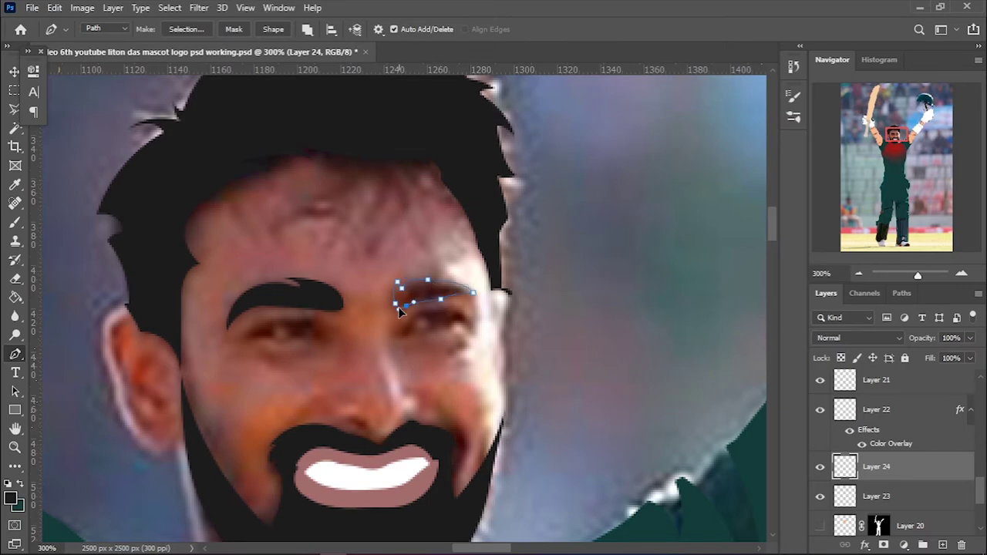
pyautogui.hotkey('ctrl', '+')
pyautogui.hotkey('ctrl', '+')
pyautogui.hotkey('ctrl', '+')
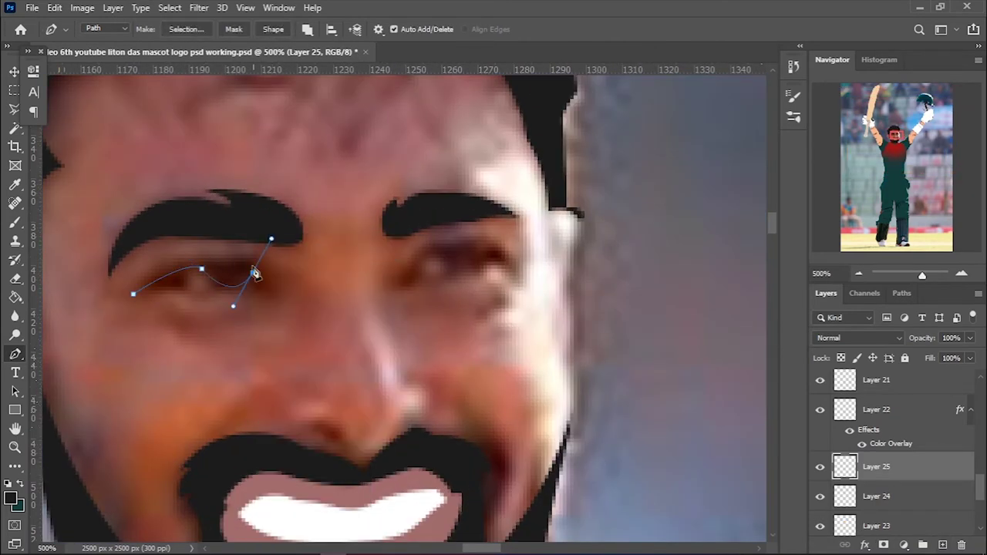
pyautogui.moveTo(133, 293); pyautogui.dragTo(113, 367)
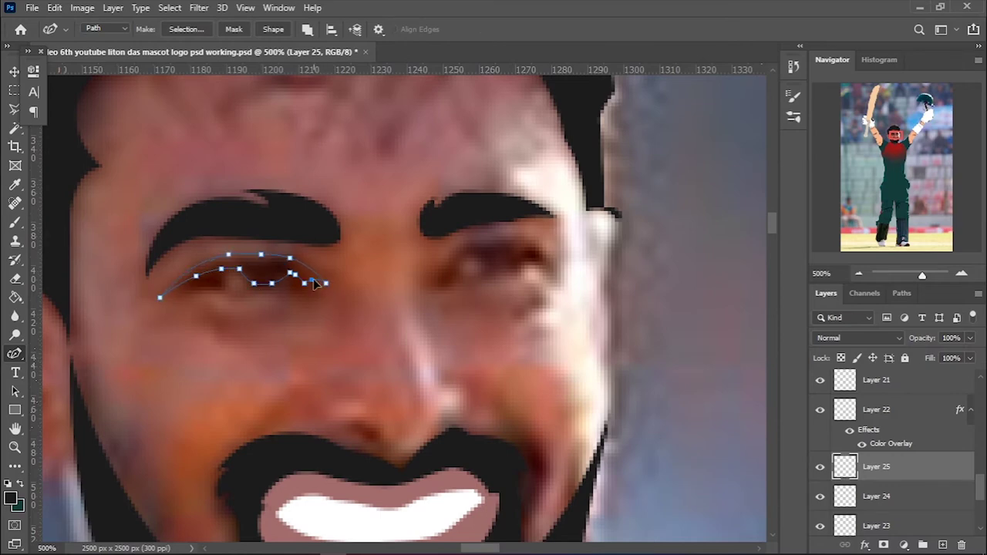
pyautogui.rightClick(270, 285)
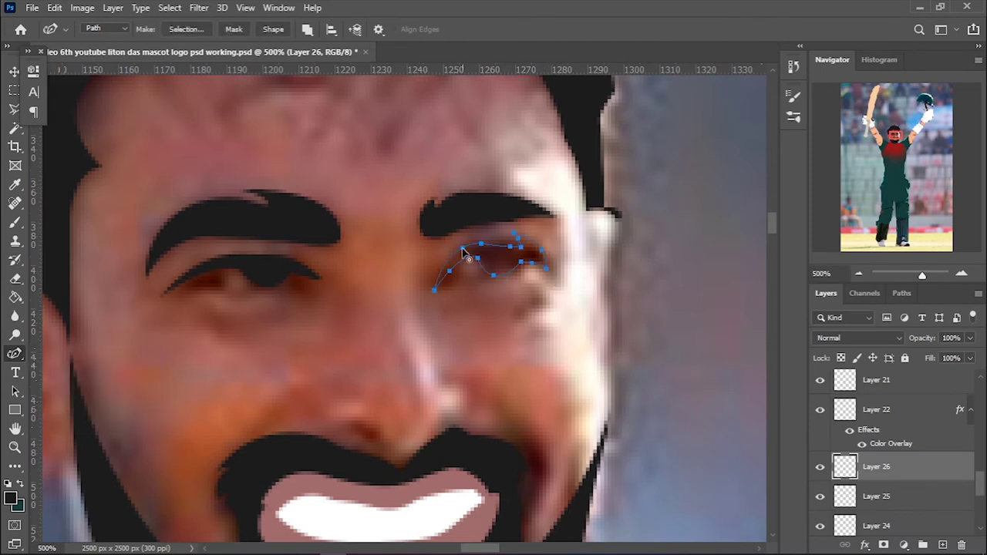
# Outline the right eye on Layer 26 and zoom back out to the whole figure
pyautogui.hotkey('ctrl', '+')
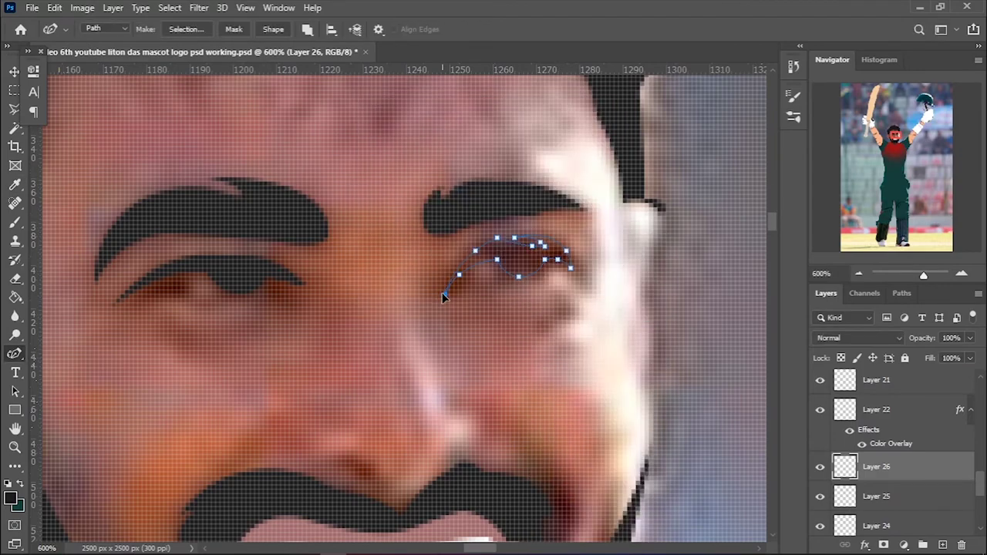
pyautogui.rightClick(529, 324)
pyautogui.press('Escape')
pyautogui.hotkey('ctrl', '-')
pyautogui.hotkey('ctrl', '-')
pyautogui.hotkey('ctrl', '-')
# Cancel the Layer 1 stroke and Pen-trace the nose down its side and around the nostril
pyautogui.scroll(-5, 887, 463)
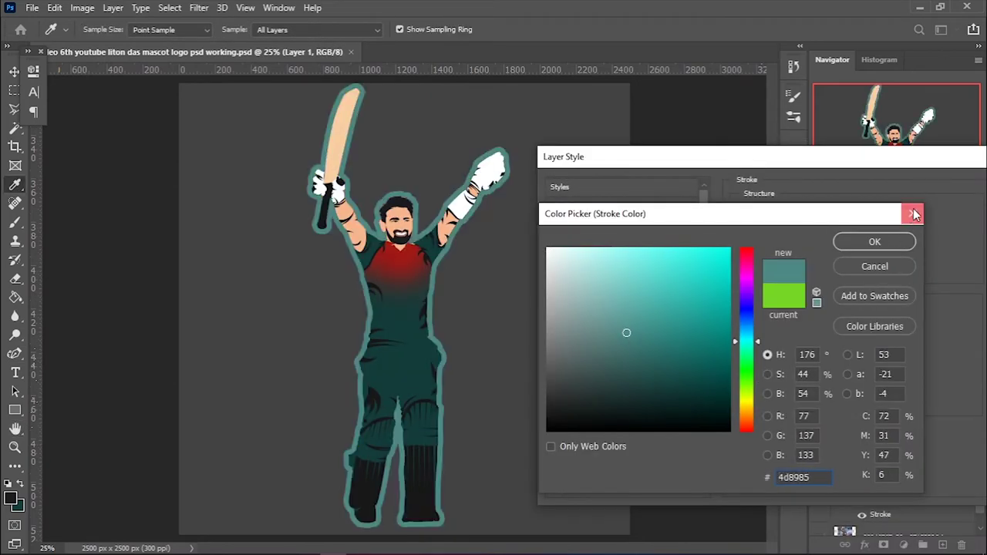
pyautogui.click(912, 213)
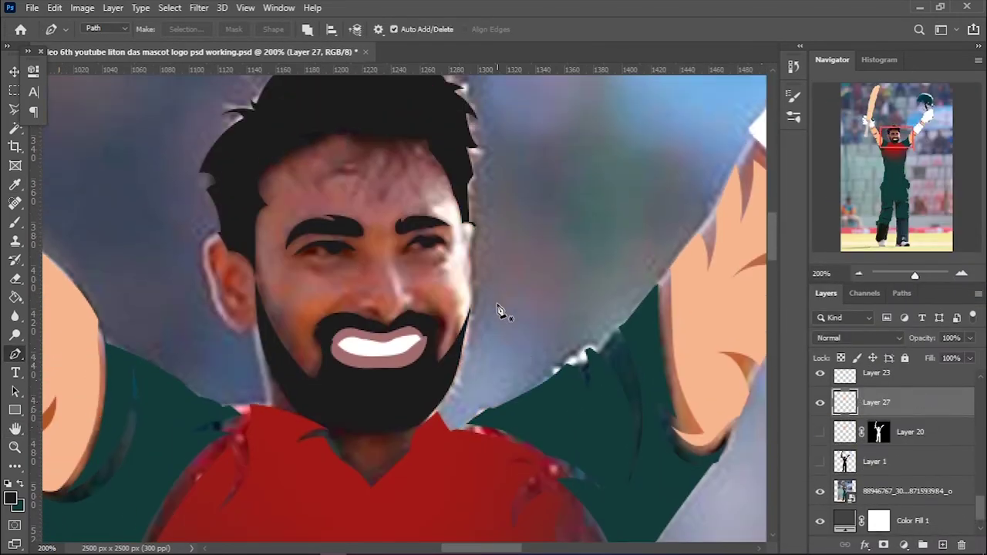
pyautogui.hotkey('ctrl', '+')
pyautogui.moveTo(356, 298); pyautogui.dragTo(327, 282)
pyautogui.scroll(2, 355, 248)
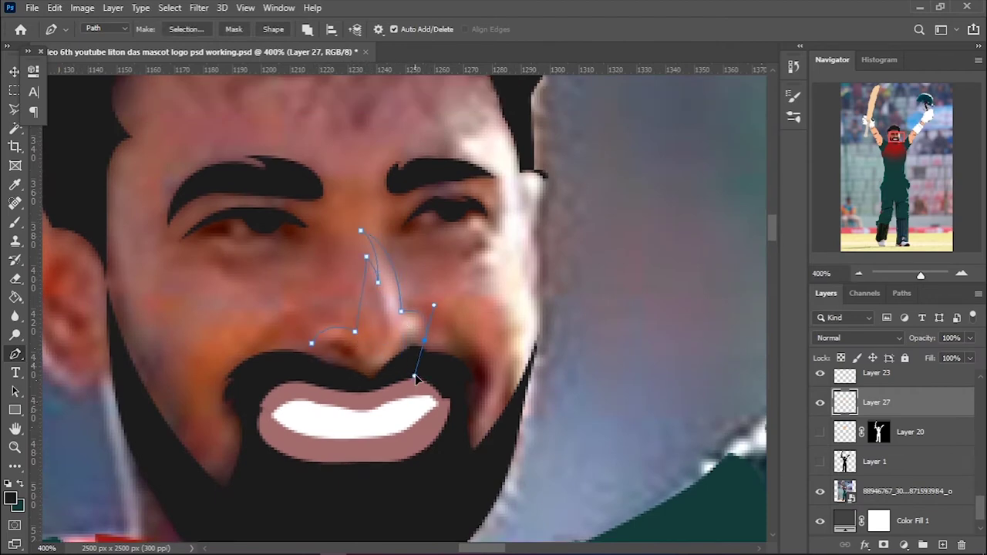
pyautogui.moveTo(356, 357); pyautogui.dragTo(330, 352)
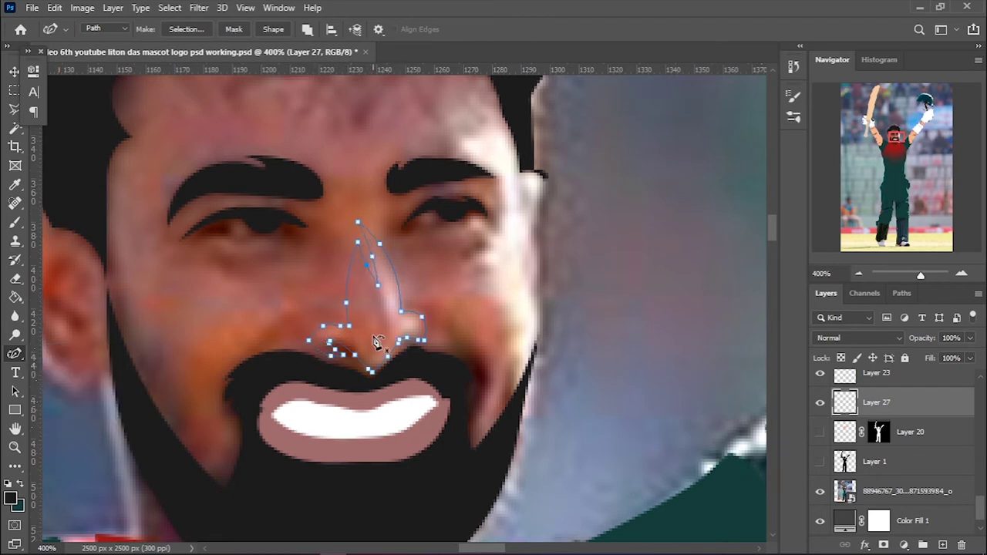
# Fill the nose path with skin colour and overlay a slightly deeper peach sampled from the face
pyautogui.click(821, 432)
pyautogui.click(11, 499)
pyautogui.click(875, 242)
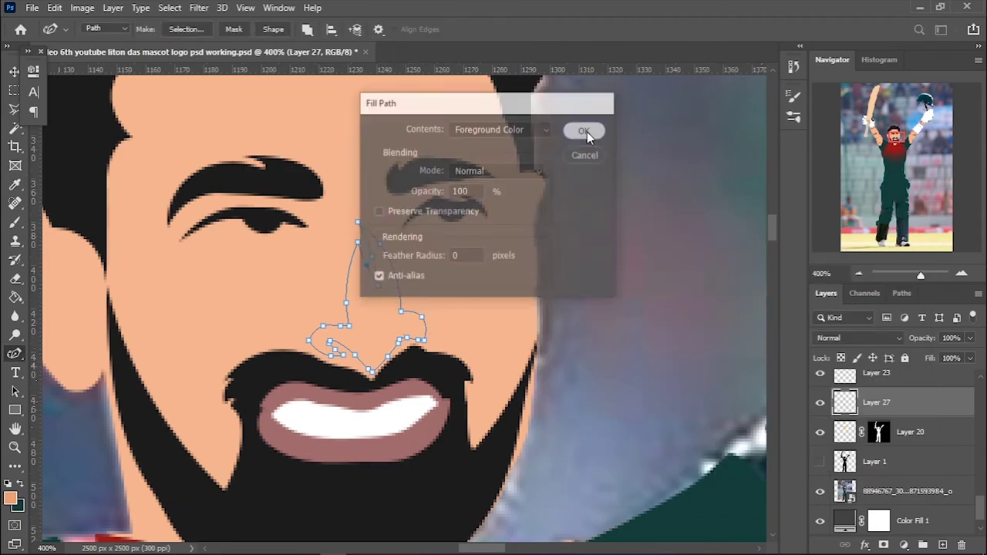
pyautogui.click(584, 131)
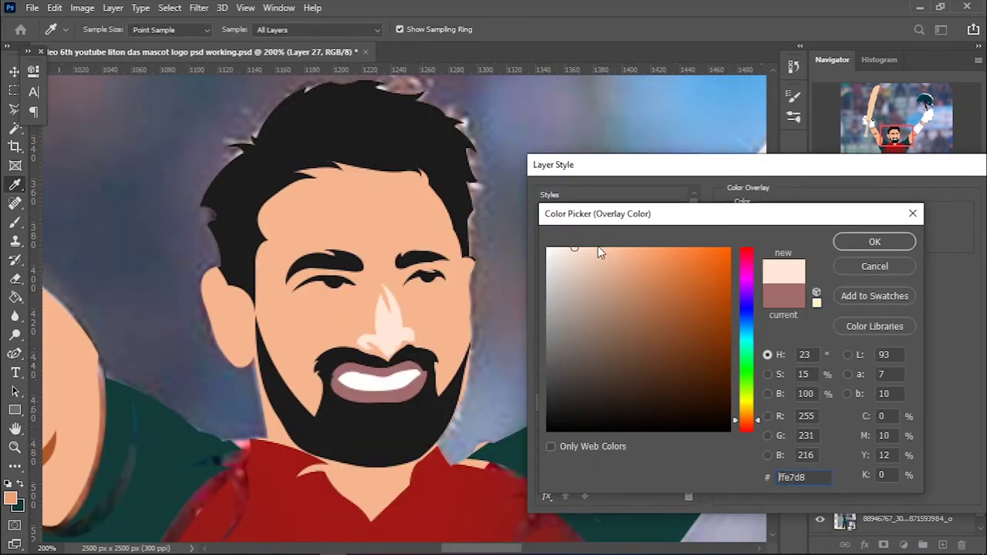
pyautogui.click(610, 254)
pyautogui.click(418, 310)
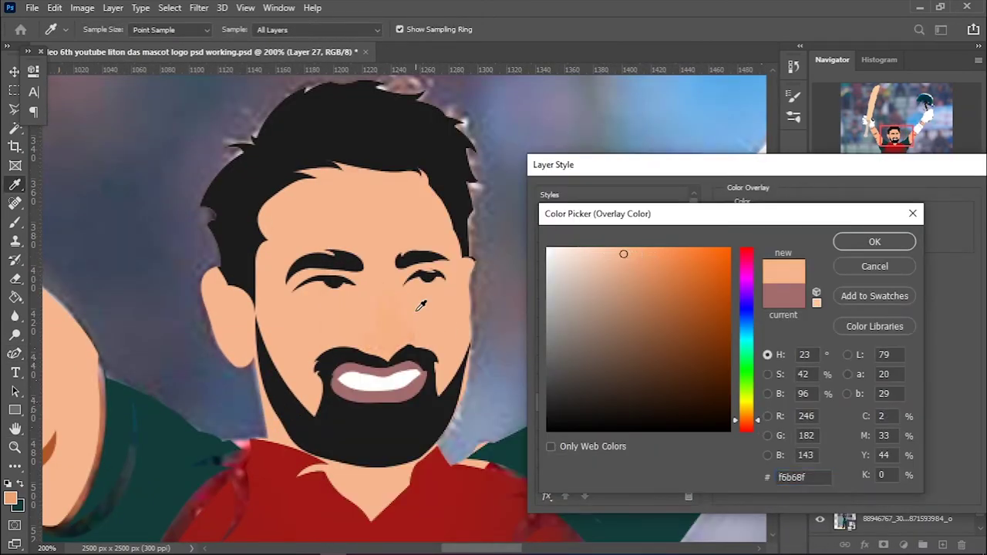
pyautogui.click(421, 306)
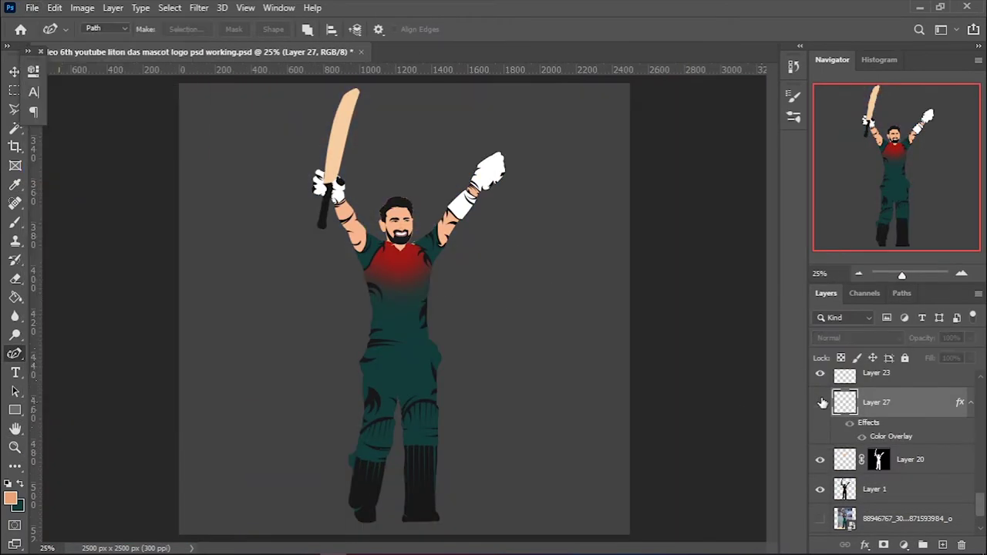
# Show the nose layer and select Layer 28 with the whole figure in view
pyautogui.click(821, 403)
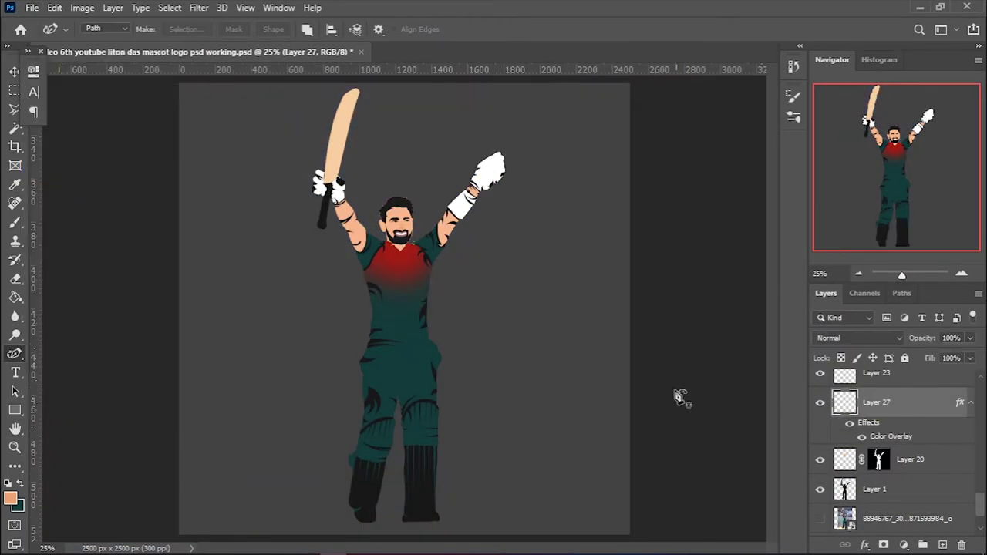
pyautogui.scroll(4, 398, 223)
pyautogui.scroll(3, 381, 256)
pyautogui.scroll(2, 339, 233)
pyautogui.scroll(3, 340, 233)
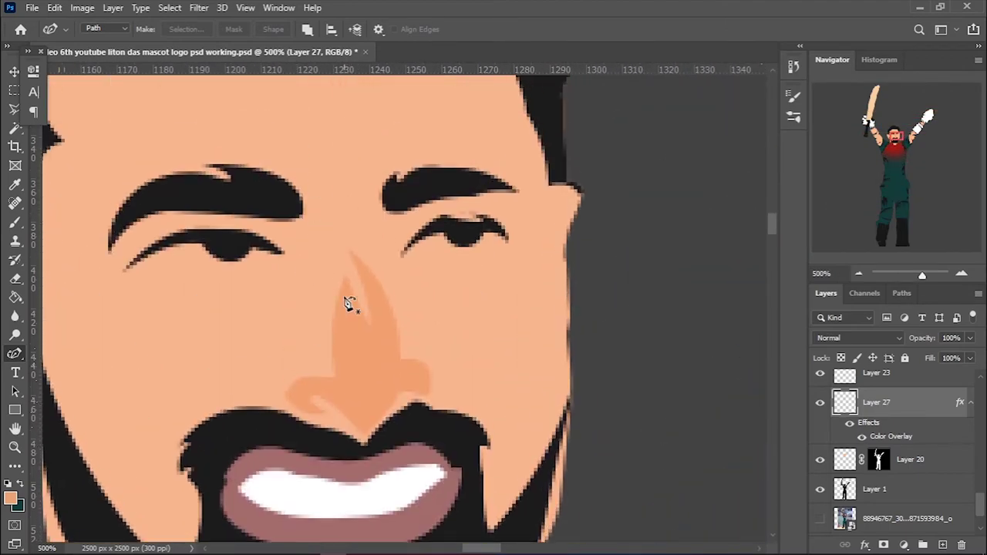
pyautogui.click(921, 445)
pyautogui.scroll(3, 921, 445)
pyautogui.hotkey('ctrl', '0')
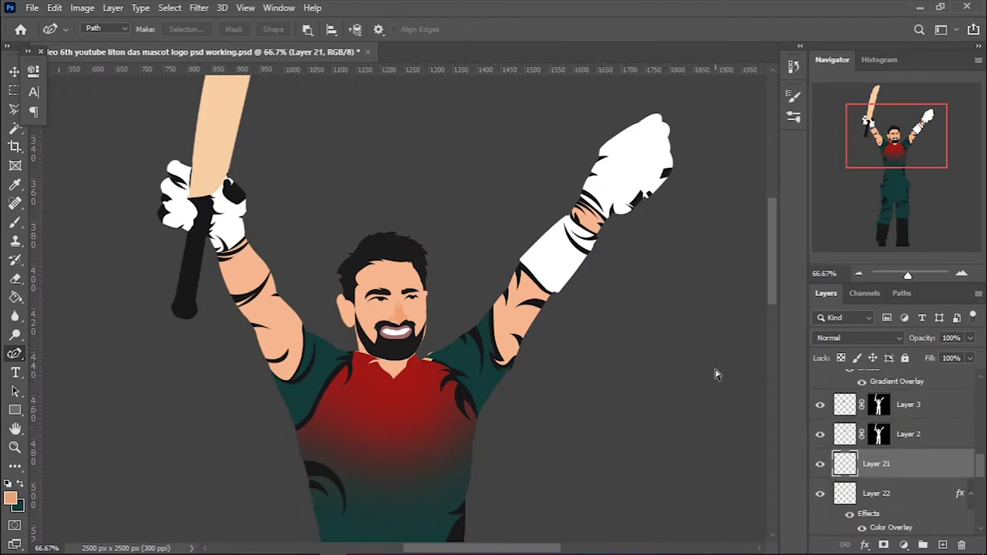
pyautogui.click(943, 544)
pyautogui.scroll(2, 848, 473)
pyautogui.scroll(3, 848, 472)
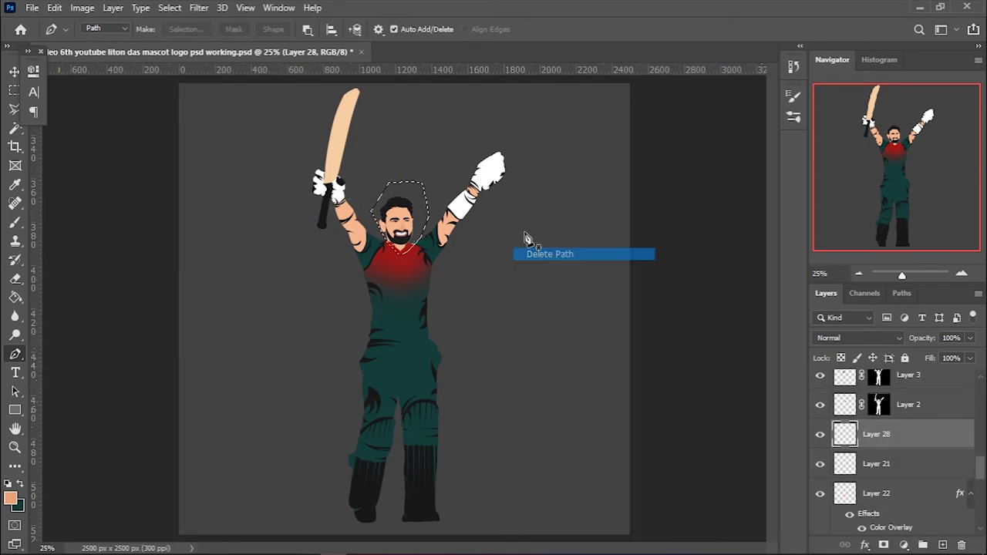
# Outline the head's right half, pick a light peach colour and delete the head path
pyautogui.hotkey('ctrl', '+')
pyautogui.hotkey('ctrl', '+')
pyautogui.hotkey('ctrl', '+')
pyautogui.click(393, 274)
pyautogui.click(392, 108)
pyautogui.click(10, 499)
pyautogui.click(599, 247)
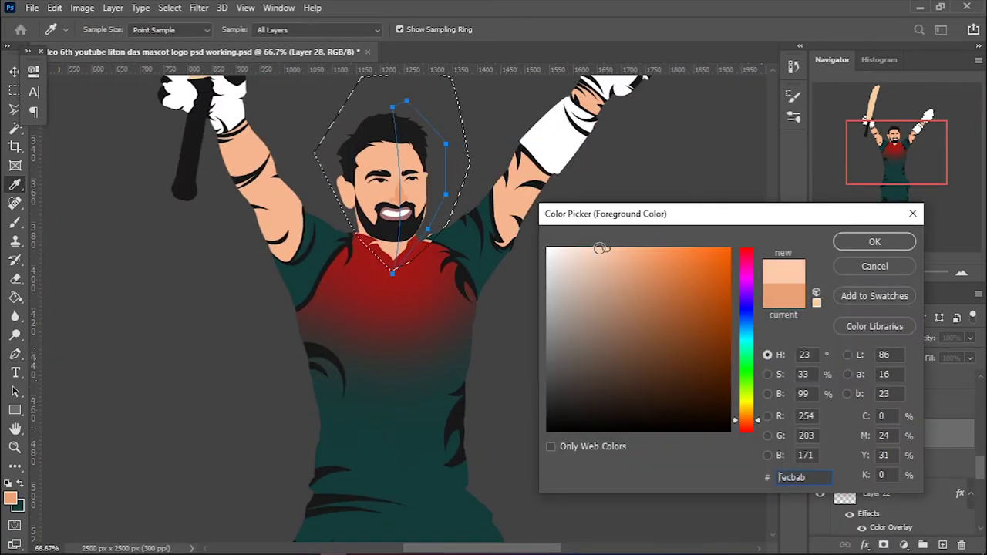
pyautogui.click(877, 238)
pyautogui.scroll(1, 342, 139)
pyautogui.rightClick(564, 211)
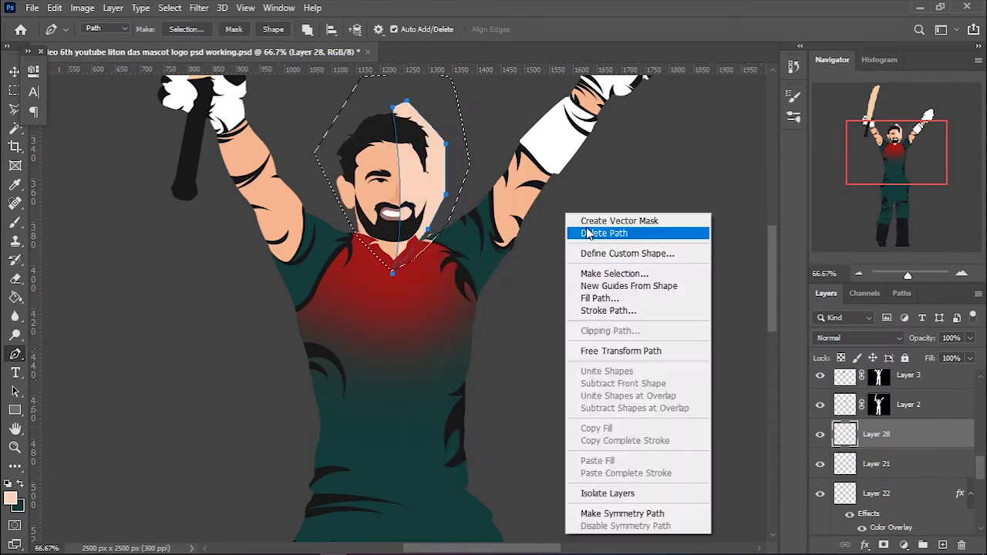
pyautogui.click(609, 230)
# Blur Layer 28's highlight mask with Gaussian Blur
pyautogui.moveTo(878, 404); pyautogui.dragTo(878, 434)
pyautogui.moveTo(969, 338); pyautogui.dragTo(935, 355)
pyautogui.scroll(3, 623, 326)
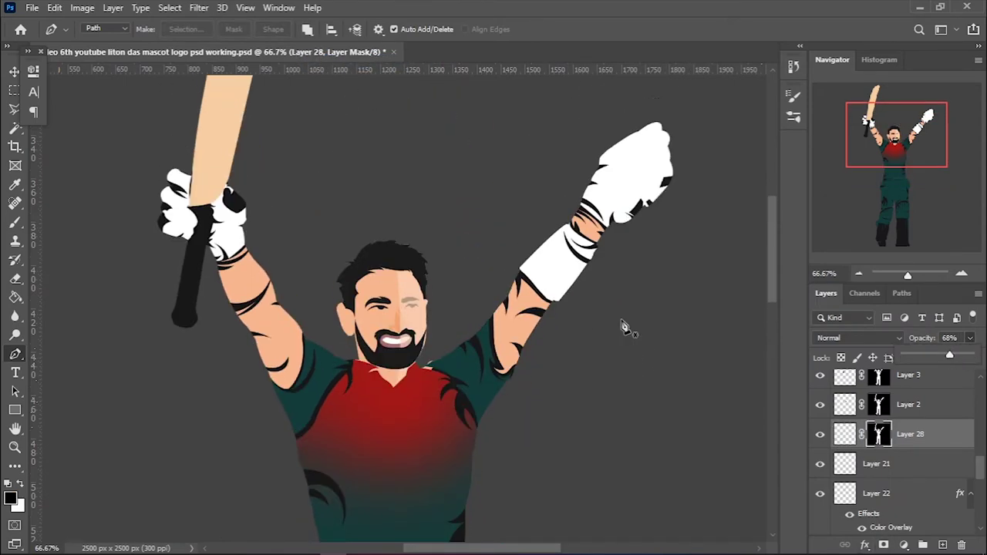
pyautogui.hotkey('ctrl', '-')
pyautogui.hotkey('shift', 'alt', 'f')
pyautogui.press('0')
pyautogui.click(200, 8)
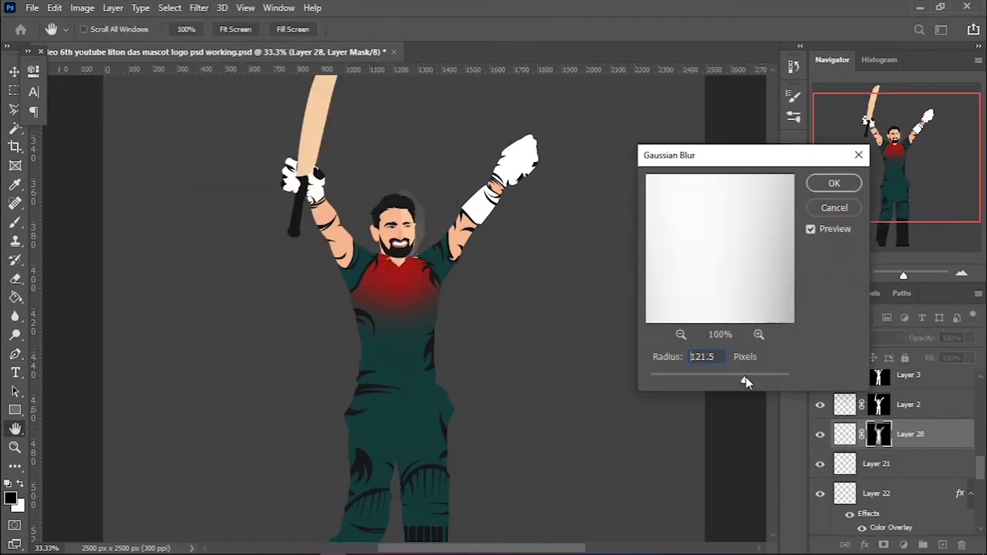
pyautogui.moveTo(746, 378)
pyautogui.mouseDown()
pyautogui.moveTo(771, 376)
pyautogui.moveTo(735, 376)
pyautogui.mouseUp()
# Apply a heavy Gaussian Blur of about radius 147 to Layer 28's pixels
pyautogui.click(834, 183)
pyautogui.click(846, 434)
pyautogui.hotkey('ctrl', 'alt', 'f')
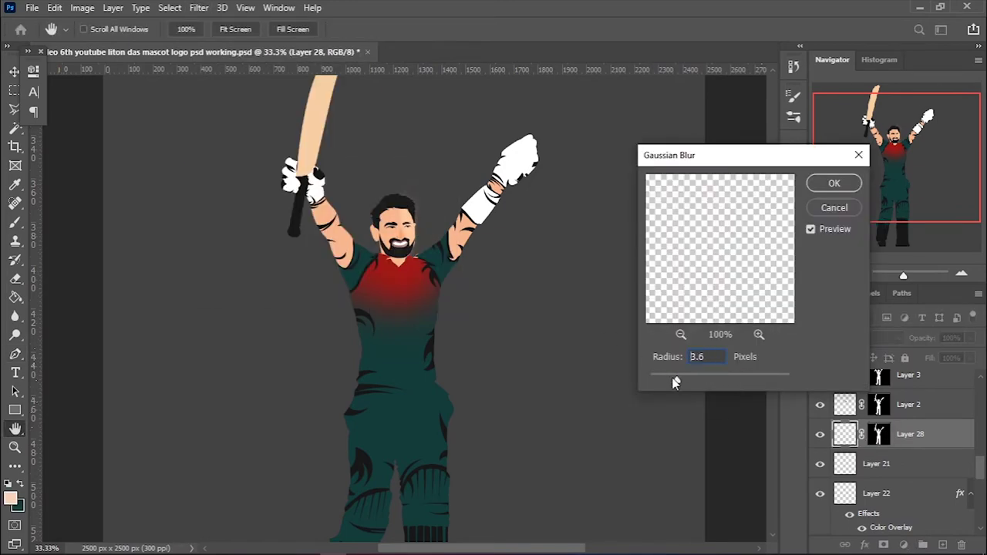
pyautogui.moveTo(675, 379); pyautogui.dragTo(751, 379)
pyautogui.press('Return')
pyautogui.press('p')
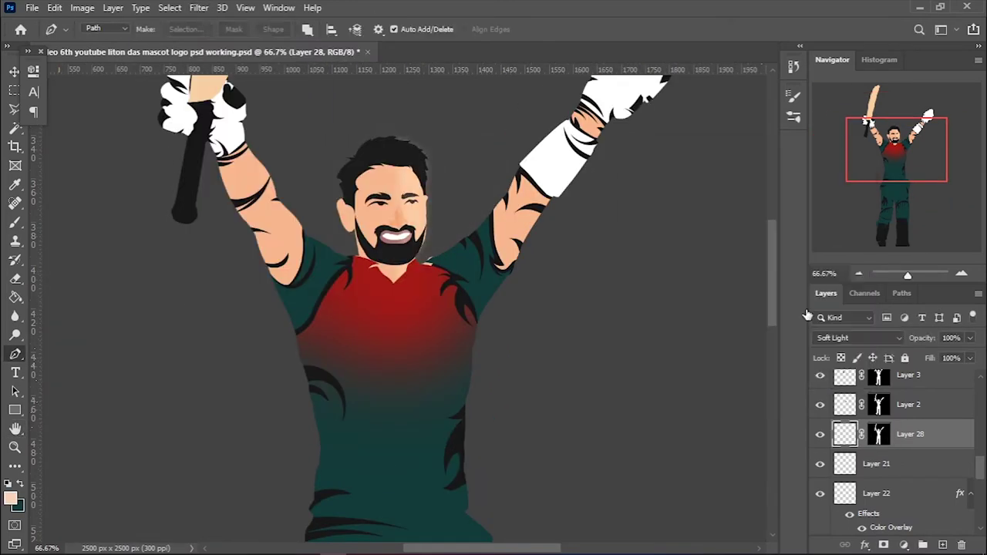
pyautogui.scroll(-1, 864, 448)
# Copy the figure mask onto the glow layer, rotate the nose's inner shadow, and set about half opacity
pyautogui.moveTo(850, 410); pyautogui.dragTo(849, 409)
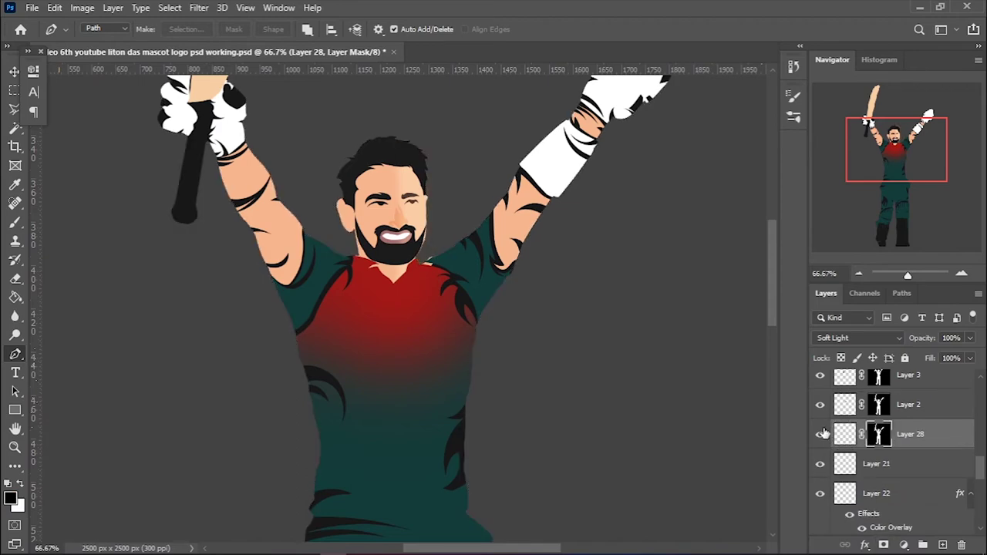
pyautogui.hotkey('ctrl', '-')
pyautogui.hotkey('ctrl', '-')
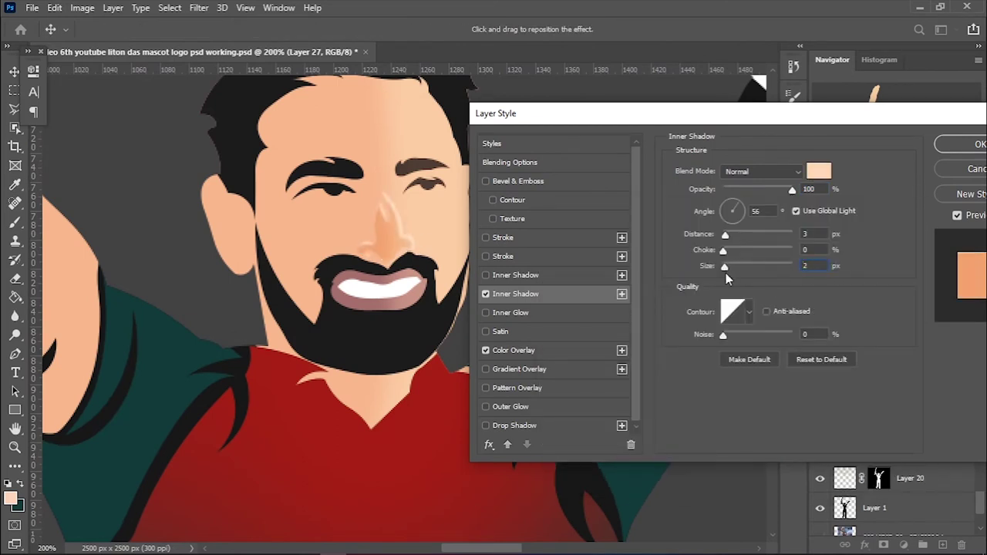
pyautogui.moveTo(398, 238); pyautogui.dragTo(394, 235)
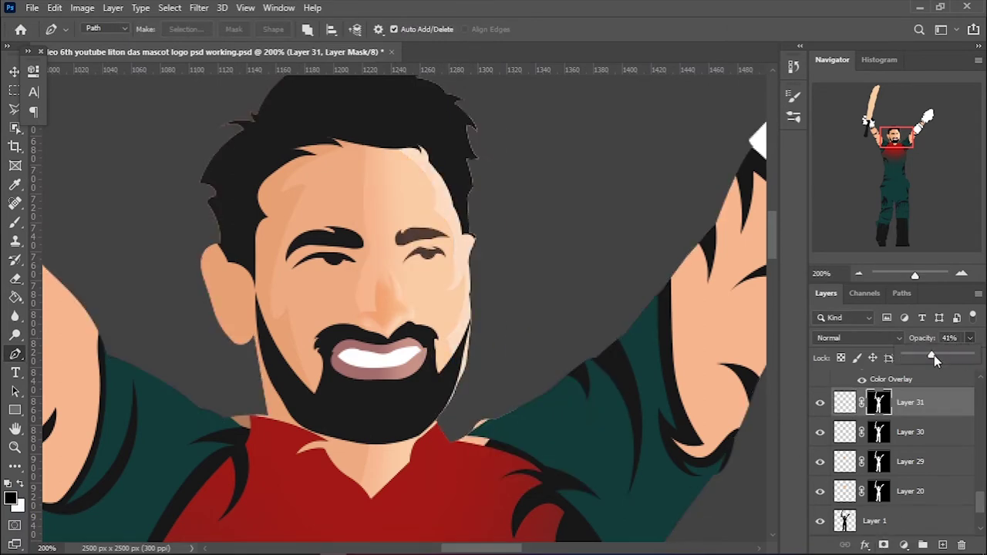
pyautogui.click(860, 339)
pyautogui.moveTo(932, 356); pyautogui.dragTo(939, 357)
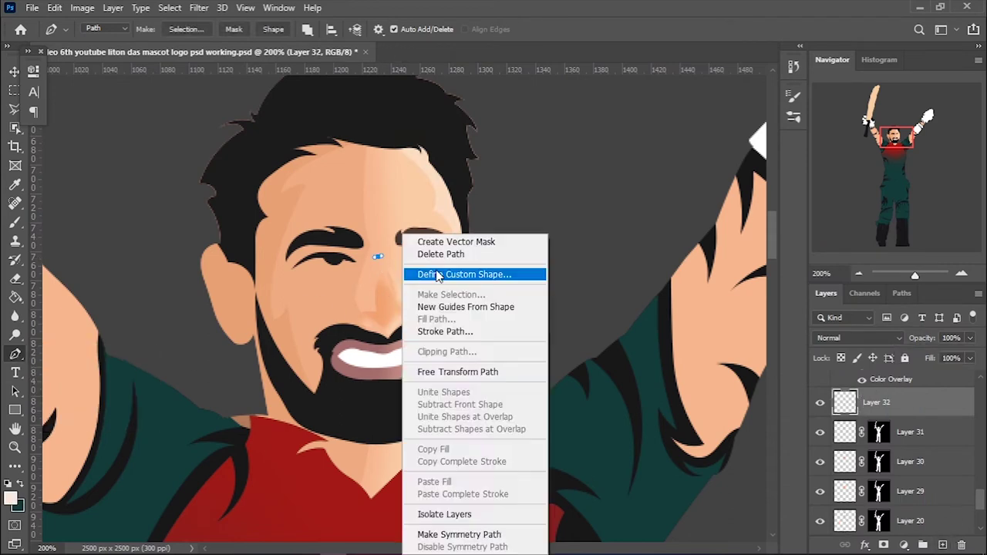
# Fill the nose and new face shade paths with skin colour, lowering the shade layer to 72%
pyautogui.rightClick(357, 315)
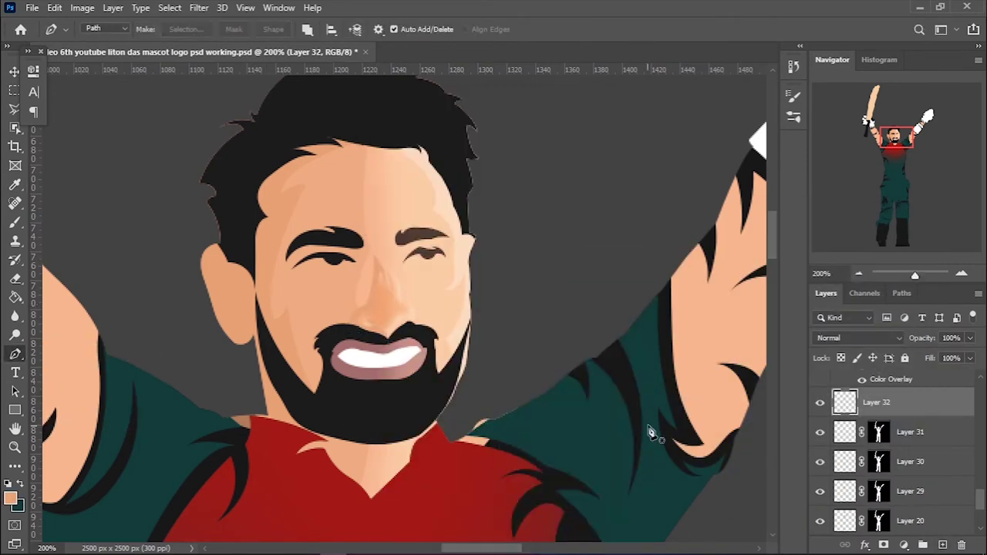
pyautogui.click(860, 338)
pyautogui.click(933, 407)
pyautogui.scroll(3, 710, 453)
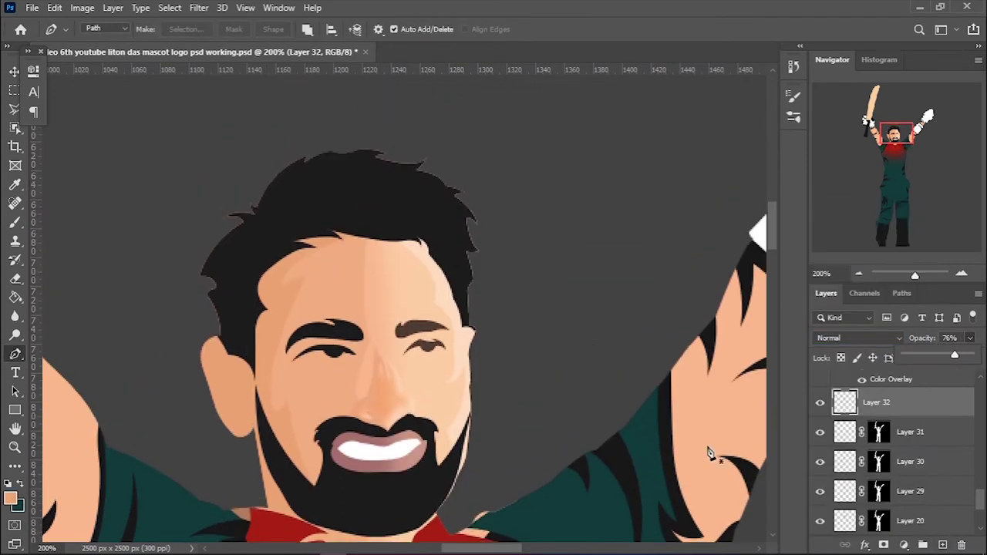
pyautogui.rightClick(347, 383)
pyautogui.click(401, 131)
pyautogui.click(969, 338)
pyautogui.moveTo(974, 360); pyautogui.dragTo(954, 360)
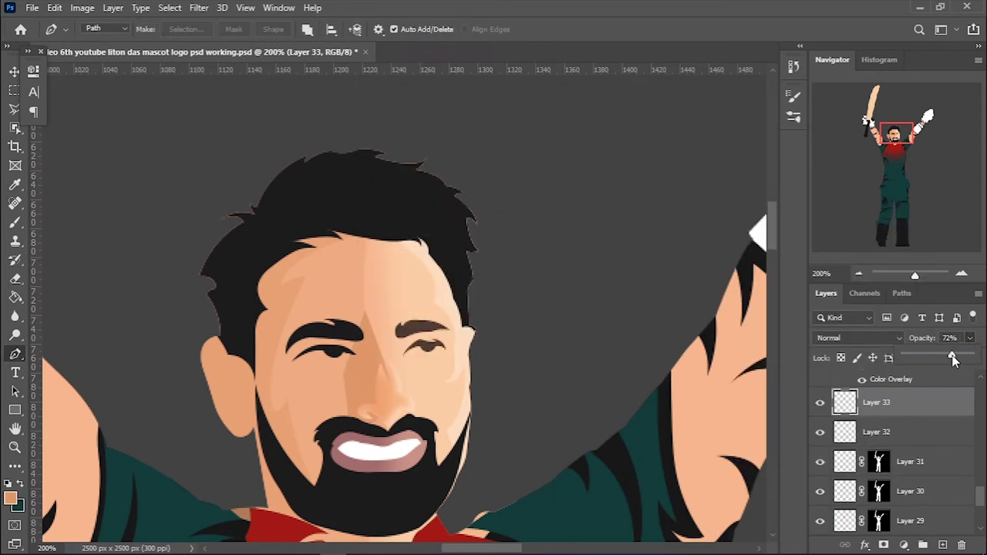
# Choose a new Color Overlay colour in the layer's style settings
pyautogui.scroll(-2, 585, 309)
pyautogui.doubleClick(926, 402)
pyautogui.click(577, 360)
pyautogui.click(874, 179)
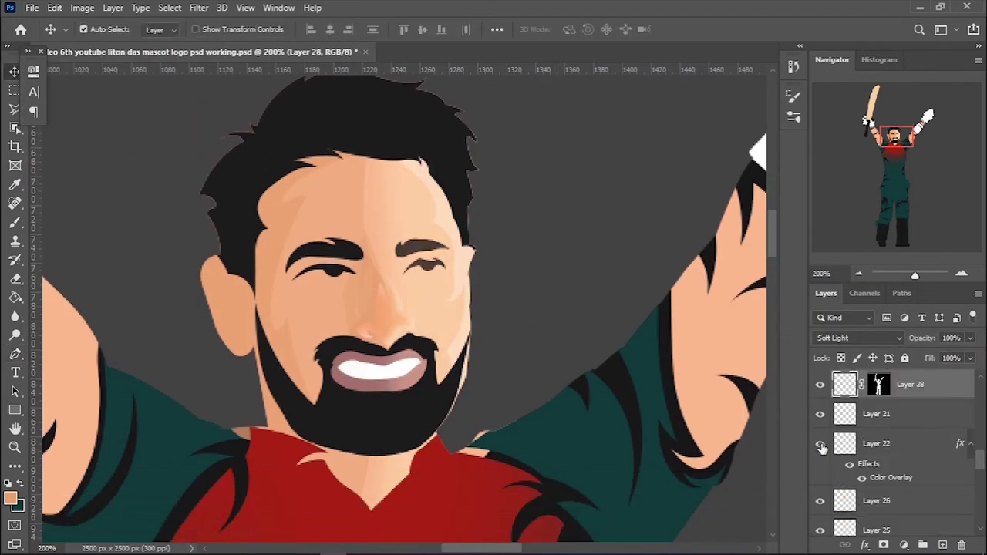
# Start a Pen path at the top lip centre for the face's lit side
pyautogui.press('p')
pyautogui.click(385, 350)
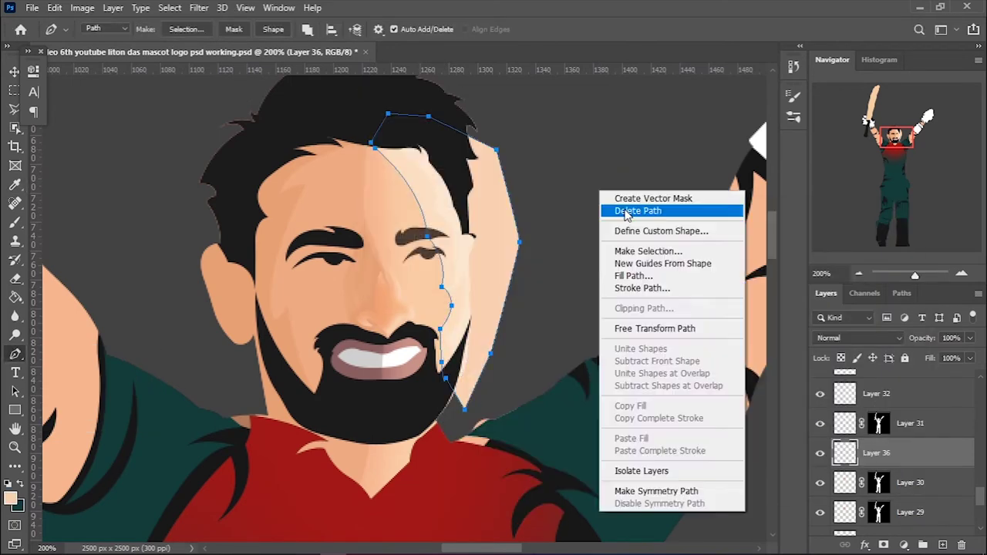
pyautogui.scroll(-4, 571, 267)
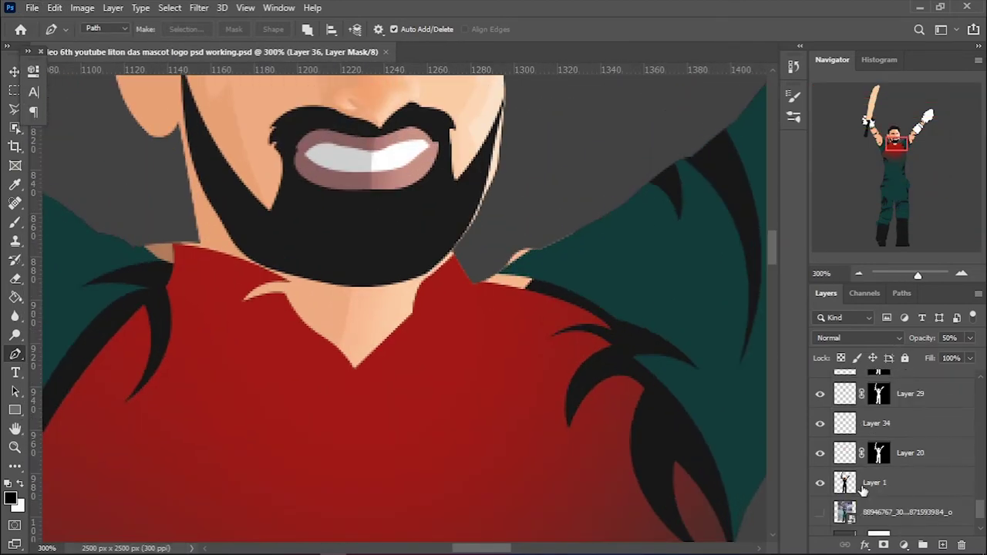
# Trace the nose and jawline shading shape, curving it along the jaw edge
pyautogui.click(15, 354)
pyautogui.click(351, 156)
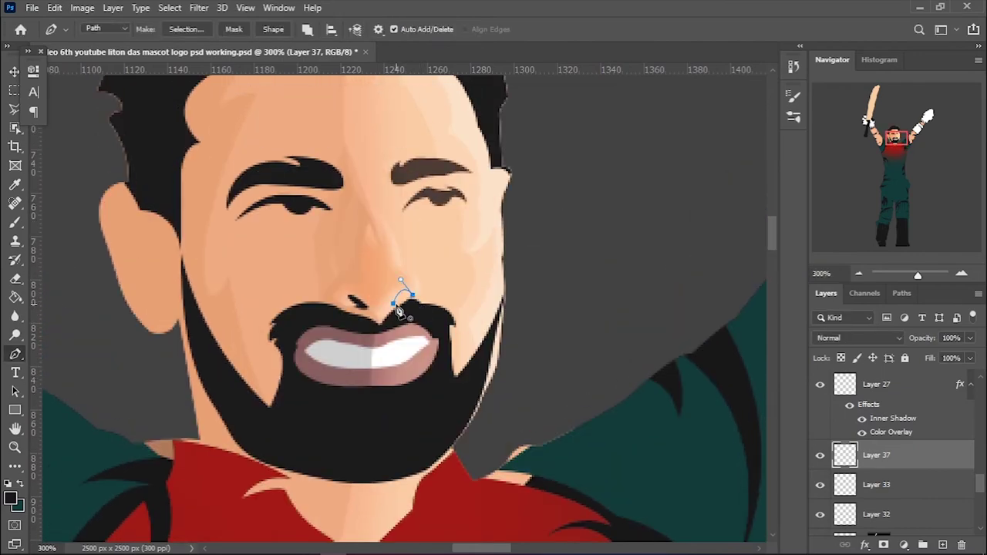
pyautogui.rightClick(399, 309)
pyautogui.press('Escape')
pyautogui.hotkey('ctrl', '-')
pyautogui.hotkey('ctrl', '-')
pyautogui.hotkey('ctrl', '-')
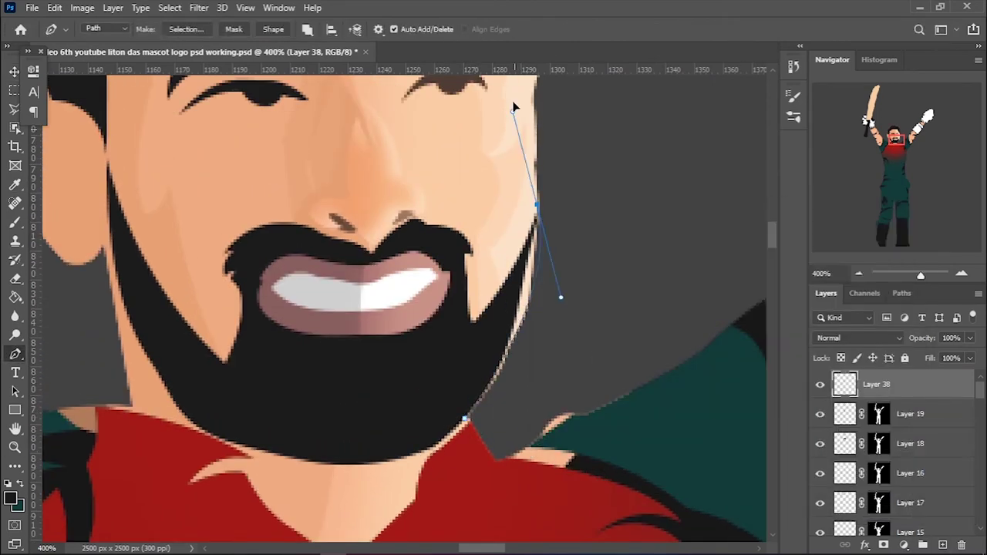
pyautogui.moveTo(514, 108); pyautogui.dragTo(518, 78)
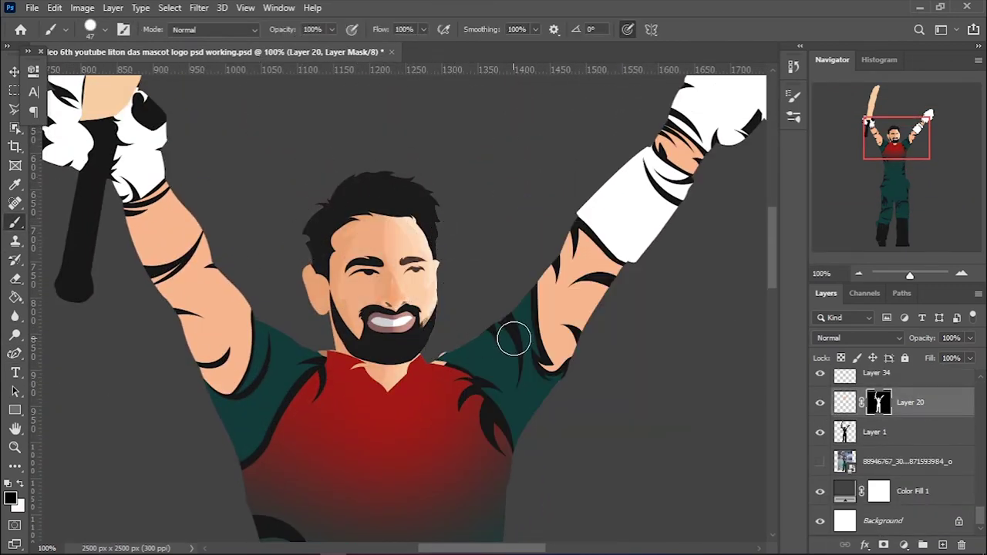
# Hide the reference photo and load the figure's silhouette as a selection
pyautogui.scroll(3, 441, 419)
pyautogui.hotkey('ctrl', '-')
pyautogui.hotkey('ctrl', '-')
pyautogui.hotkey('ctrl', '-')
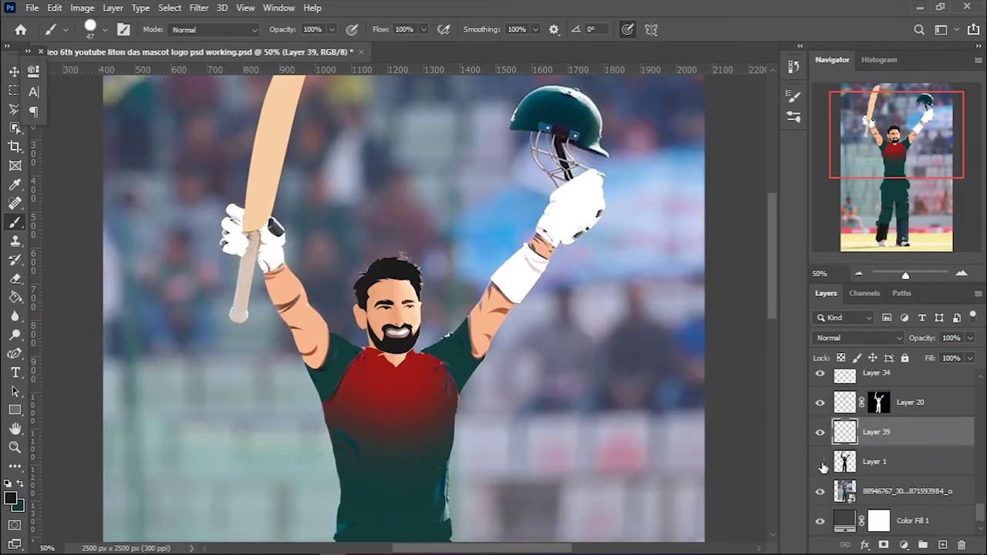
pyautogui.click(820, 491)
pyautogui.keyDown('ctrl'); pyautogui.click(845, 462); pyautogui.keyUp('ctrl')
# Paint the bat handle white on Layer 39 and open its layer style settings
pyautogui.click(11, 500)
pyautogui.click(877, 240)
pyautogui.moveTo(245, 263); pyautogui.dragTo(238, 323)
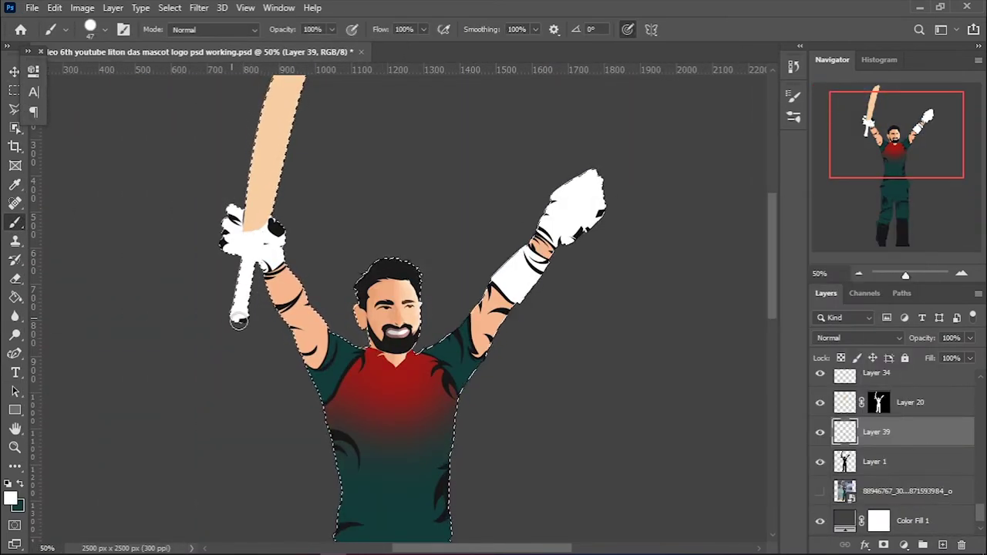
pyautogui.doubleClick(920, 439)
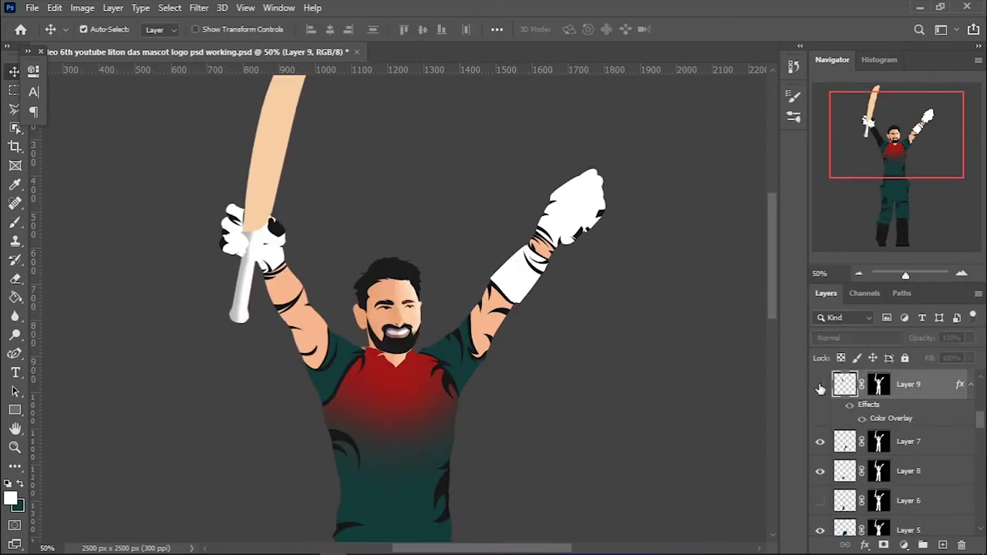
pyautogui.scroll(-5, 824, 472)
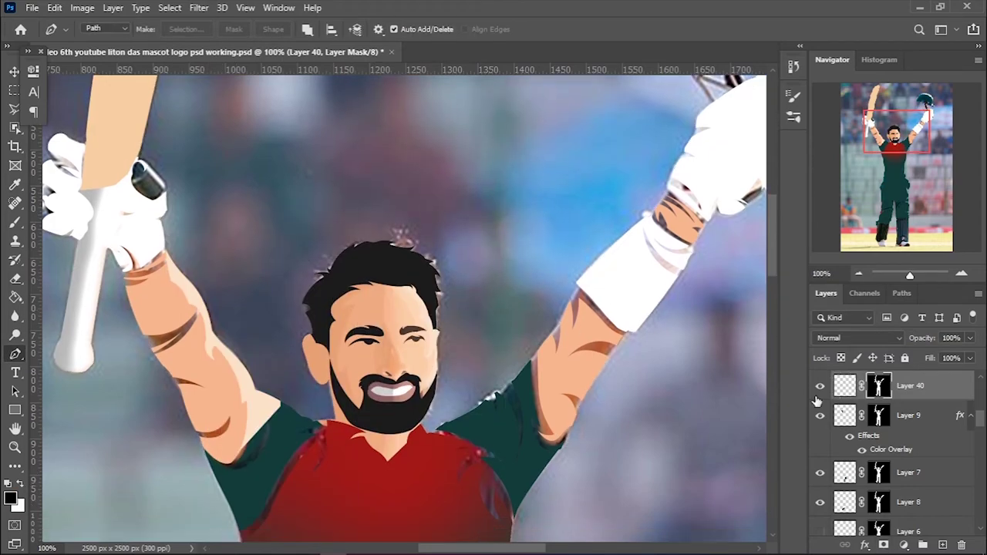
# Load the figure silhouette as a selection and undo the unwanted black fill on the arm
pyautogui.rightClick(878, 386)
pyautogui.click(877, 412)
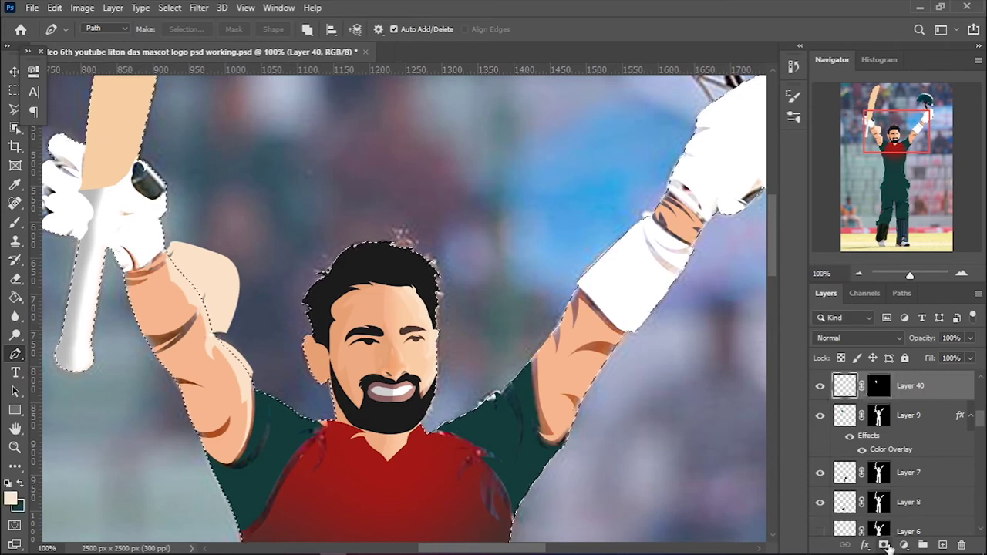
pyautogui.hotkey('ctrl', 'z')
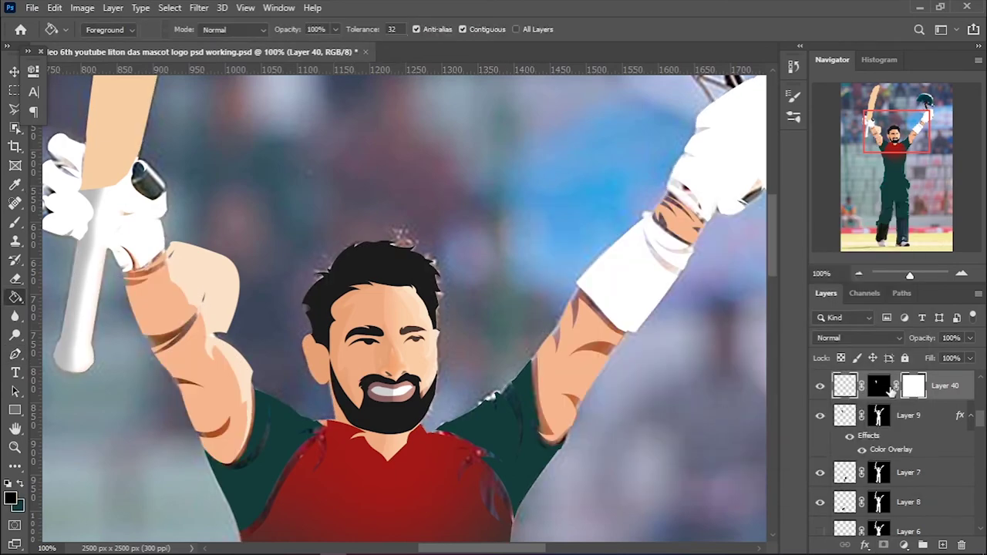
pyautogui.hotkey('ctrl', 'z')
pyautogui.press('b')
pyautogui.hotkey('ctrl', 'z')
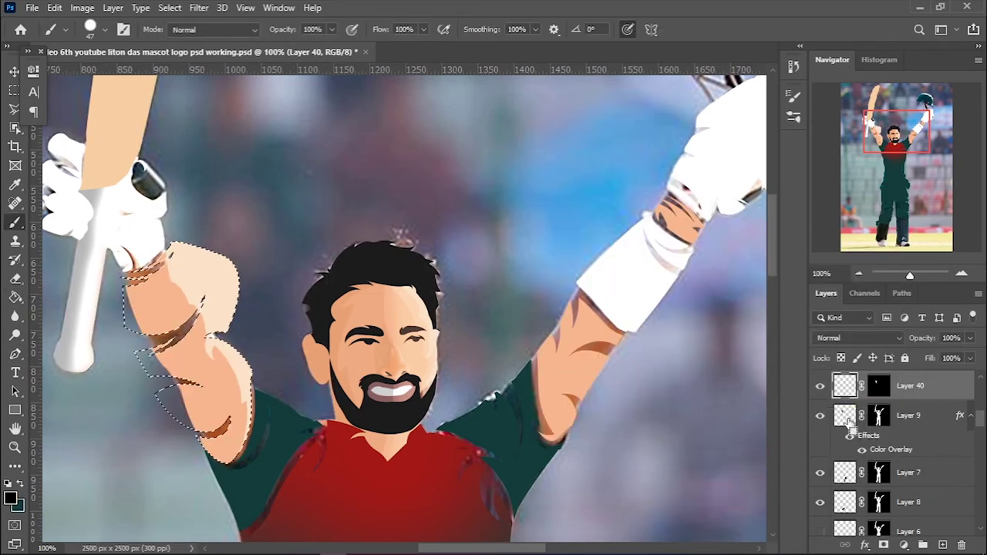
# Copy the figure silhouette mask to Layer 40 and choose a peach paint colour
pyautogui.rightClick(935, 386)
pyautogui.moveTo(879, 415); pyautogui.dragTo(878, 385)
pyautogui.click(32, 7)
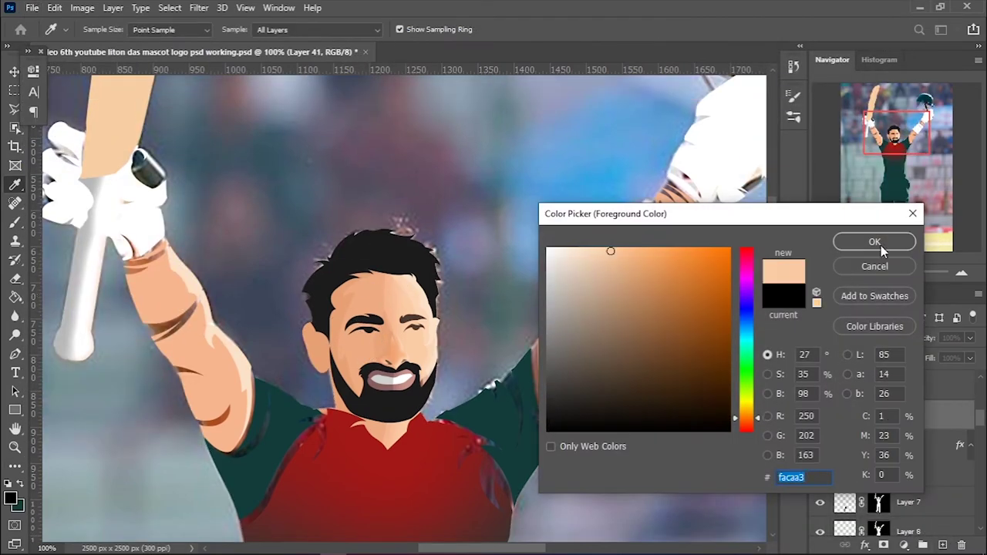
pyautogui.click(881, 245)
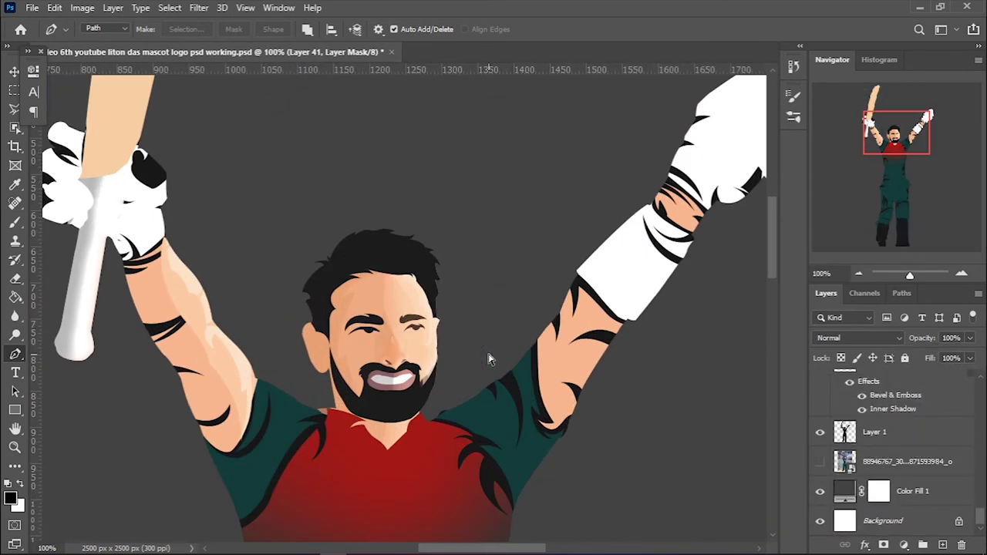
# Mask the arm highlight layer, Layer 41, to the selected arm area
pyautogui.press('v')
pyautogui.scroll(3, 934, 448)
pyautogui.rightClick(939, 453)
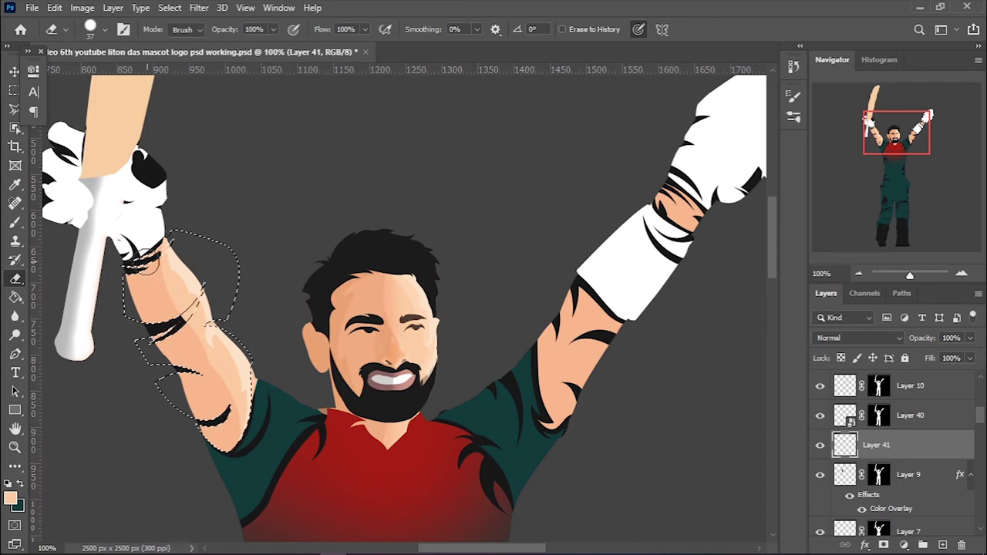
pyautogui.hotkey('ctrl', '-')
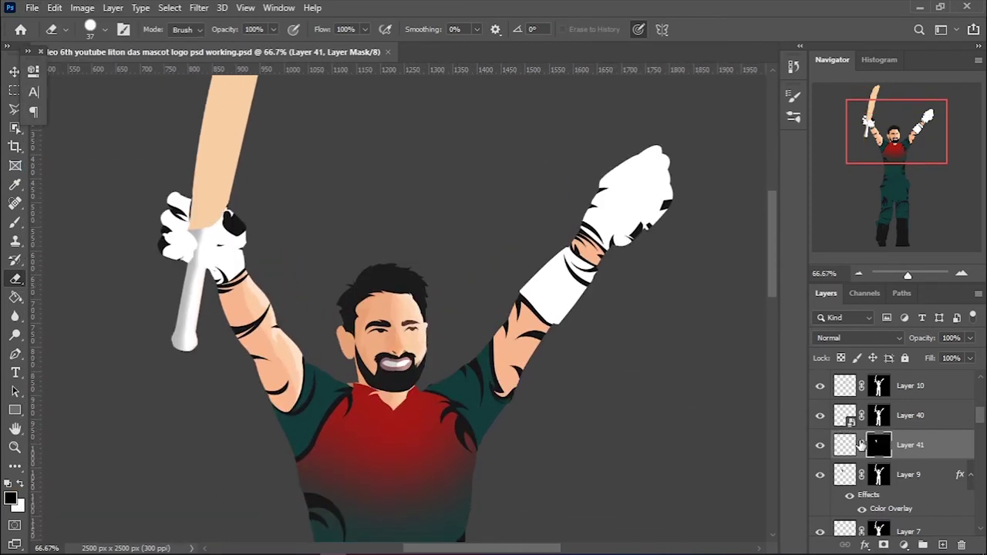
# Set the bat layer's Inner Shadow to angle -169 and distance 14
pyautogui.click(921, 467)
pyautogui.doubleClick(933, 474)
pyautogui.click(530, 288)
pyautogui.click(834, 183)
pyautogui.click(877, 242)
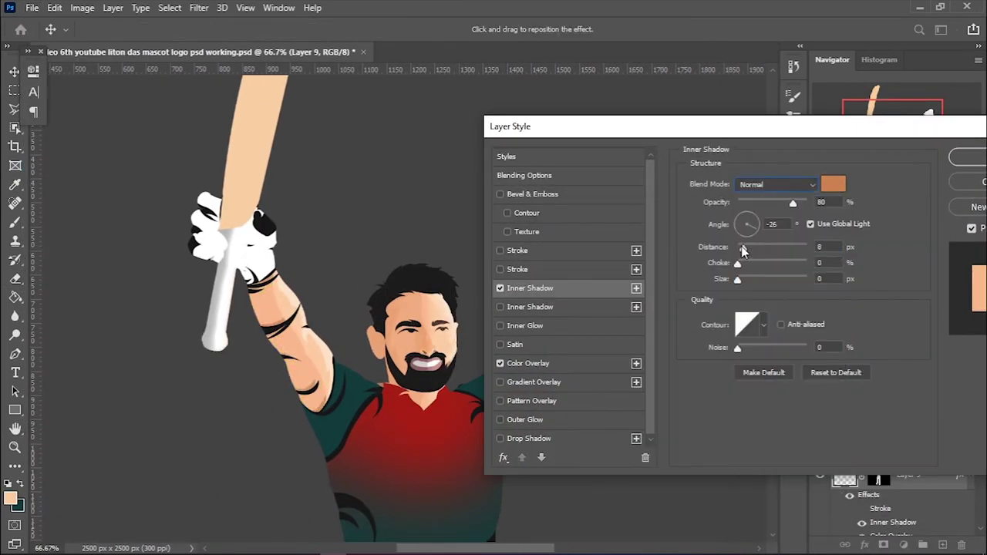
pyautogui.moveTo(328, 289); pyautogui.dragTo(340, 305)
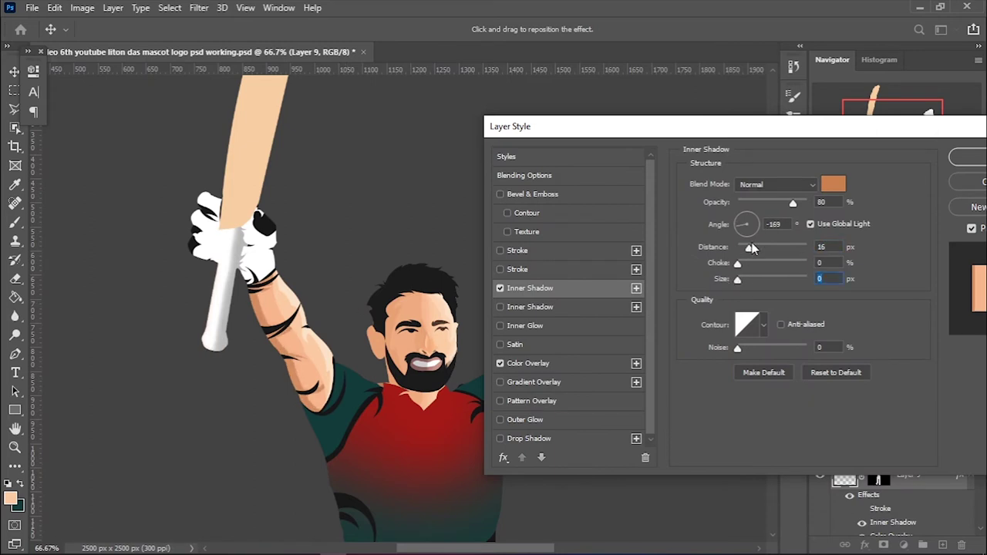
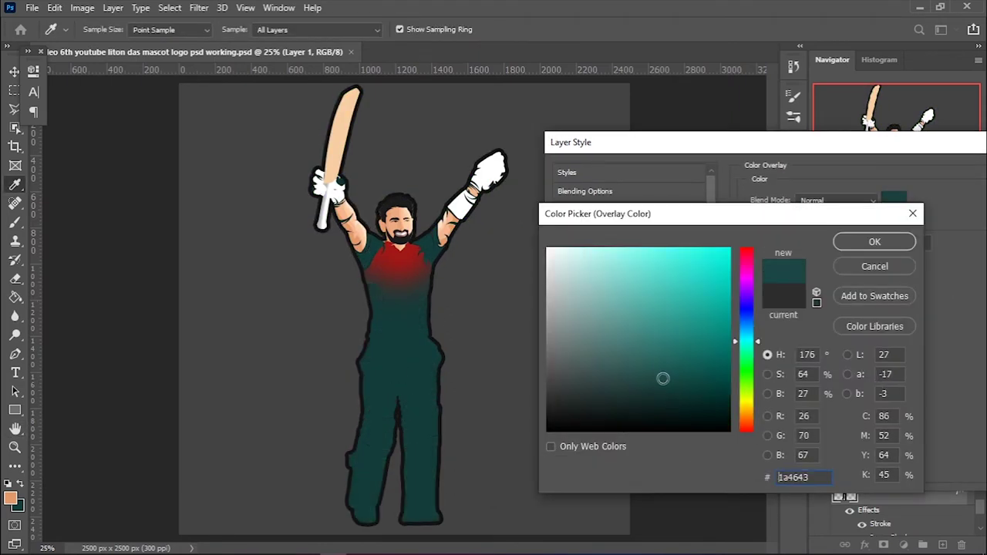
# Pick a dark teal overlay colour, set the brush to size 464, and mask the shading to the figure
pyautogui.moveTo(661, 379); pyautogui.dragTo(672, 410)
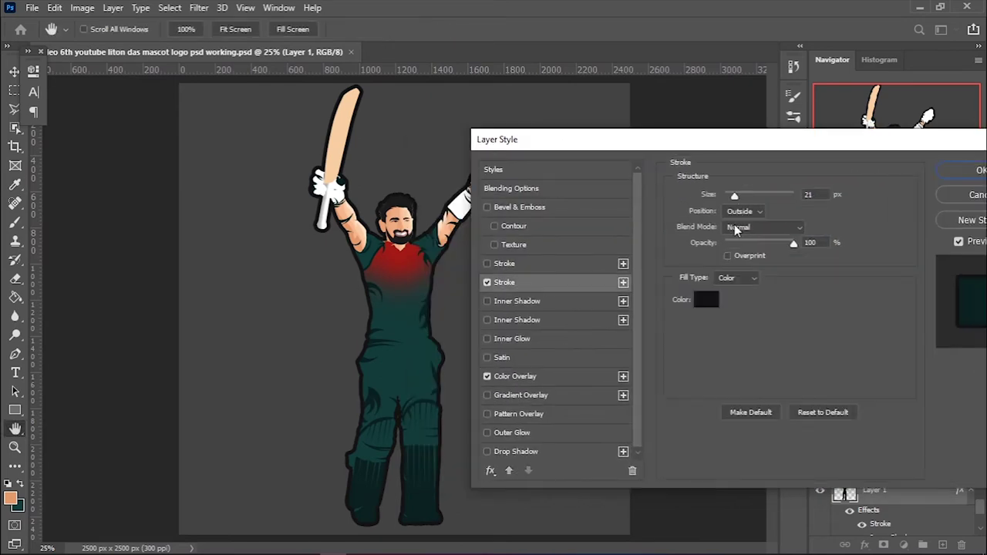
pyautogui.scroll(5, 591, 243)
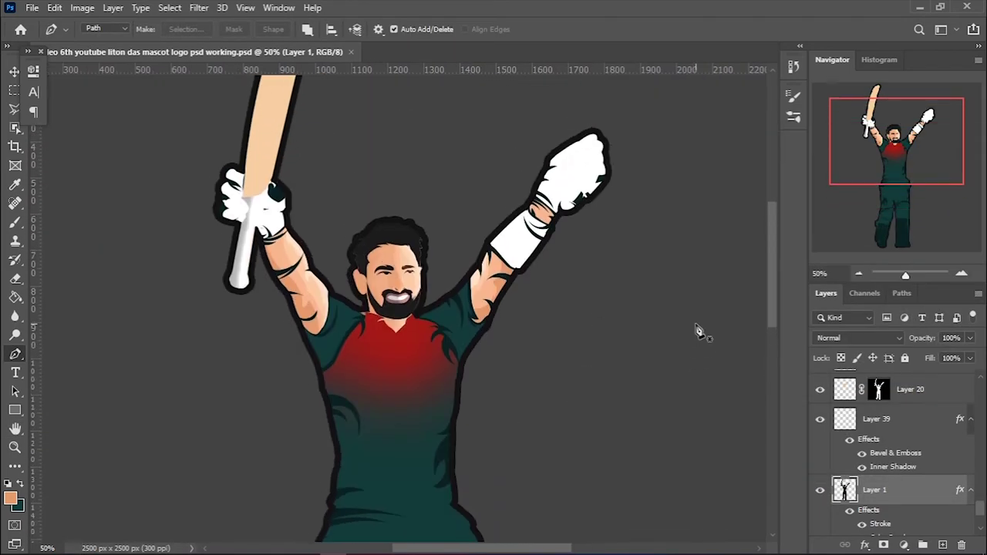
pyautogui.scroll(-5, 593, 313)
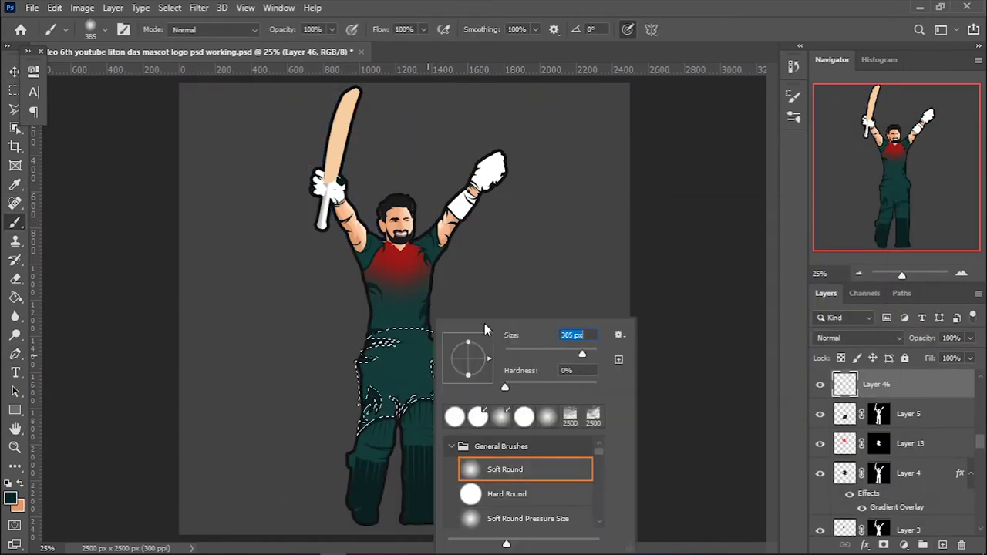
pyautogui.write('464')
pyautogui.press('Return')
pyautogui.click(883, 544)
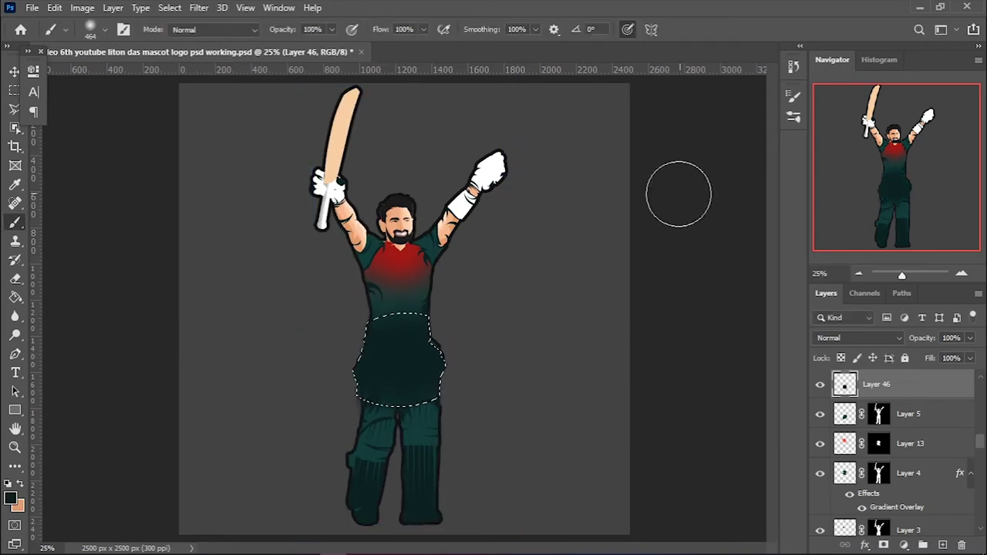
# Deselect, enlarge the dark shading blob to about 192%, and resume painting on its mask
pyautogui.hotkey('ctrl', 'd')
pyautogui.hotkey('ctrl', 't')
pyautogui.moveTo(468, 358); pyautogui.dragTo(532, 354)
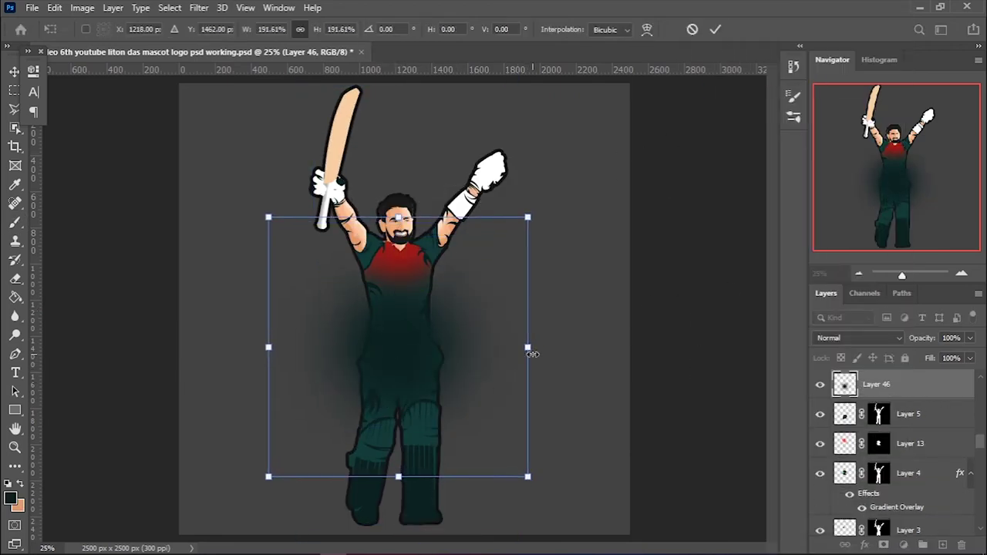
pyautogui.press('Return')
pyautogui.press('b')
pyautogui.click(883, 544)
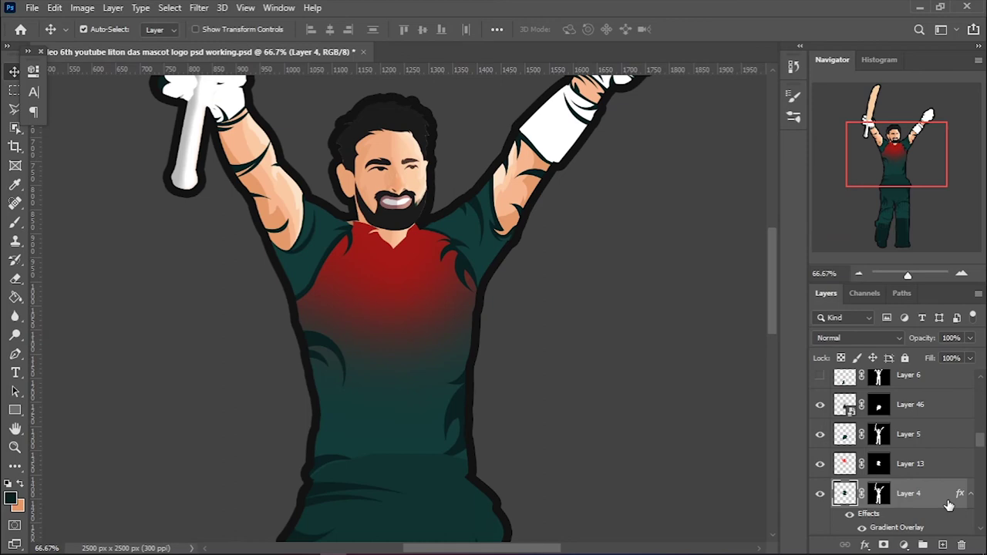
# Open Layer 4's layer styles and show the stadium reference photo
pyautogui.doubleClick(949, 505)
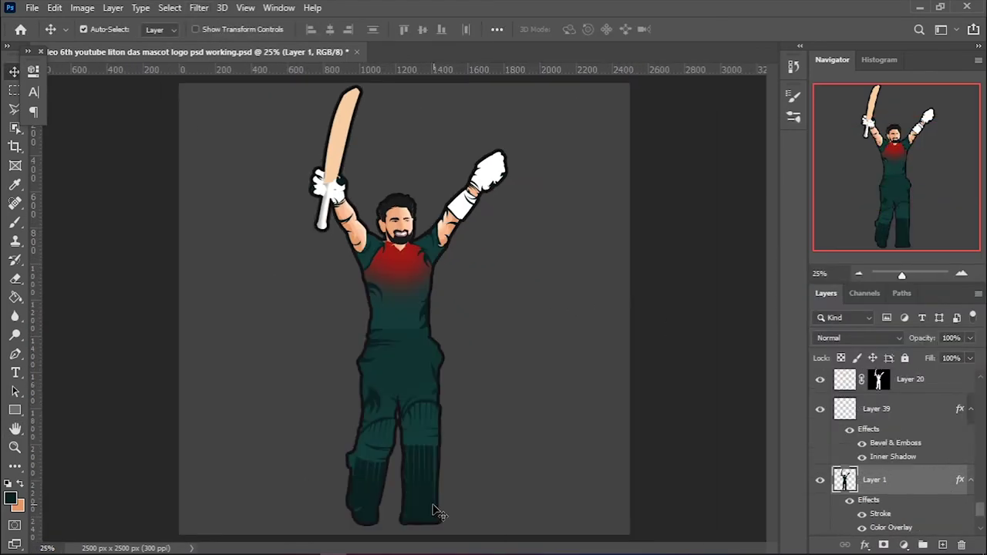
pyautogui.click(820, 462)
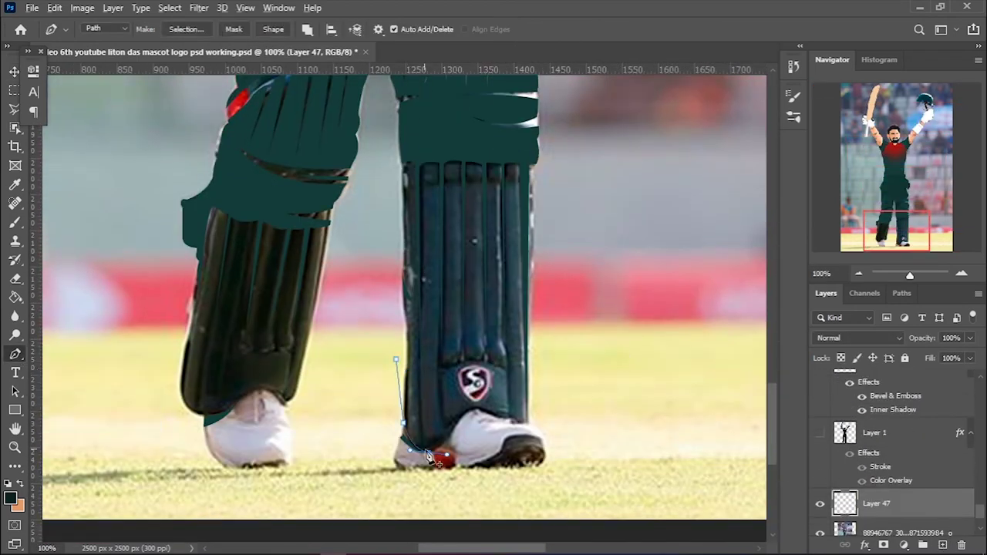
pyautogui.scroll(3, 540, 309)
# Trace the leg pad outline with curved Pen points and sample the trouser green for the fill
pyautogui.click(551, 266)
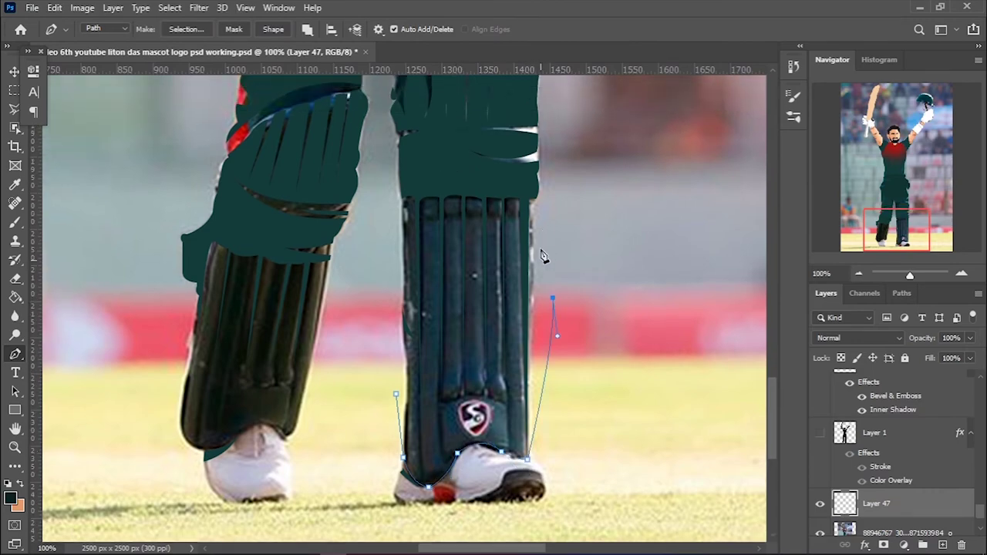
pyautogui.click(525, 198)
pyautogui.moveTo(424, 194); pyautogui.dragTo(455, 164)
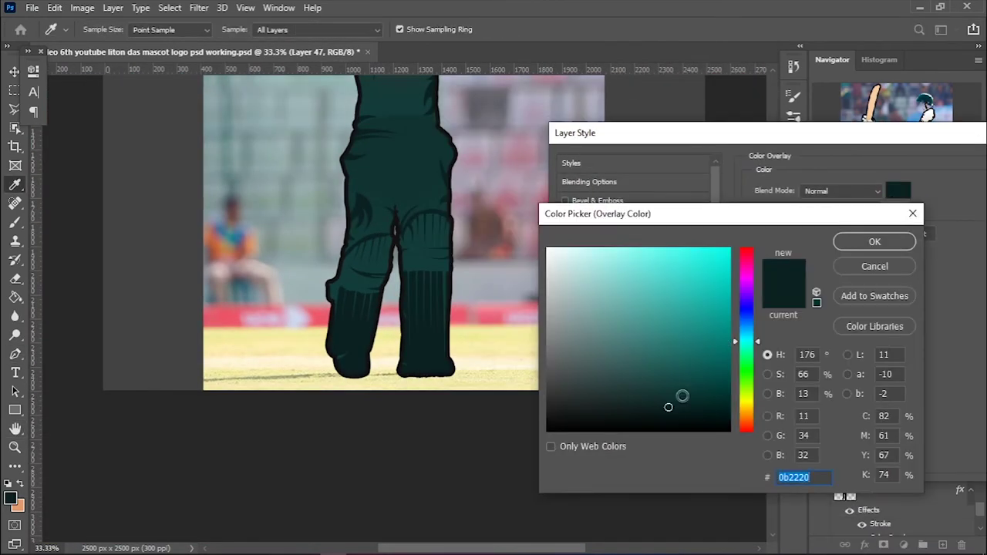
pyautogui.click(409, 122)
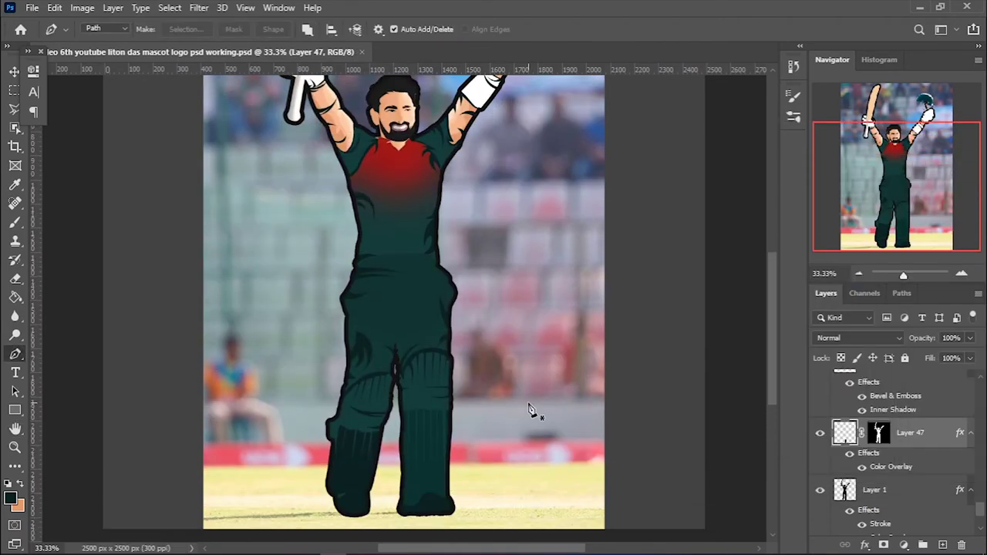
pyautogui.hotkey('ctrl', '1')
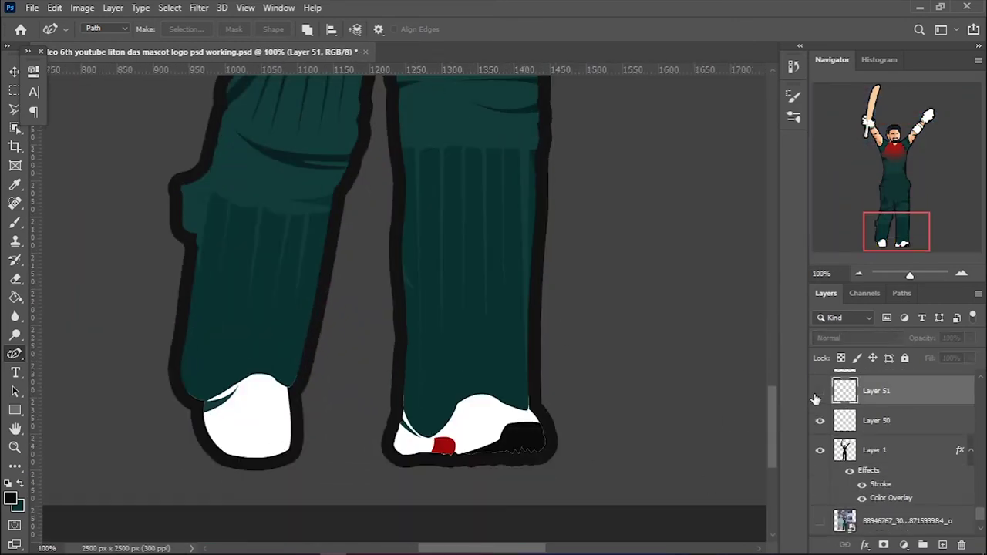
# Show and select shoe Layer 50 and erase its edges, comparing against the hair layer
pyautogui.click(821, 420)
pyautogui.click(876, 421)
pyautogui.press('e')
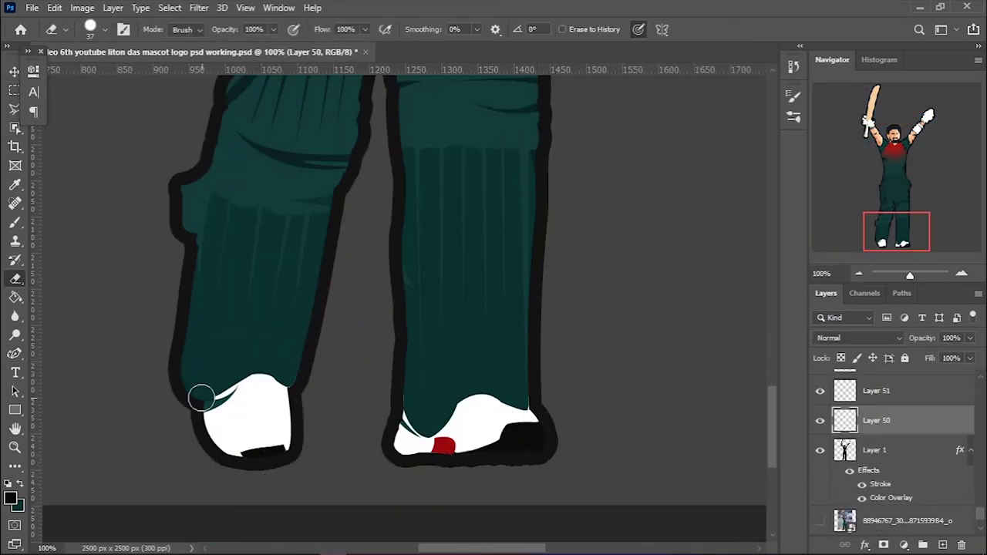
pyautogui.scroll(3, 617, 376)
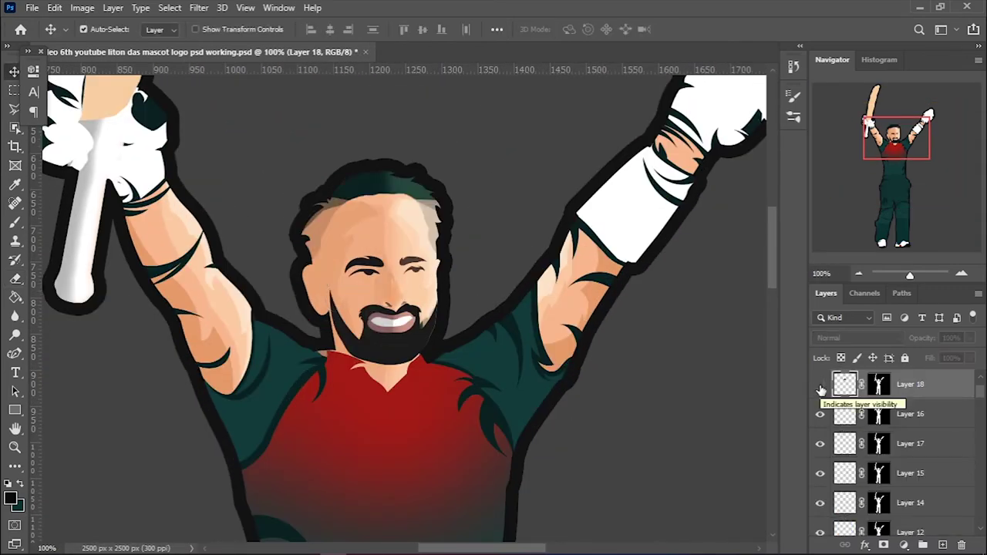
pyautogui.click(821, 384)
pyautogui.scroll(-3, 887, 447)
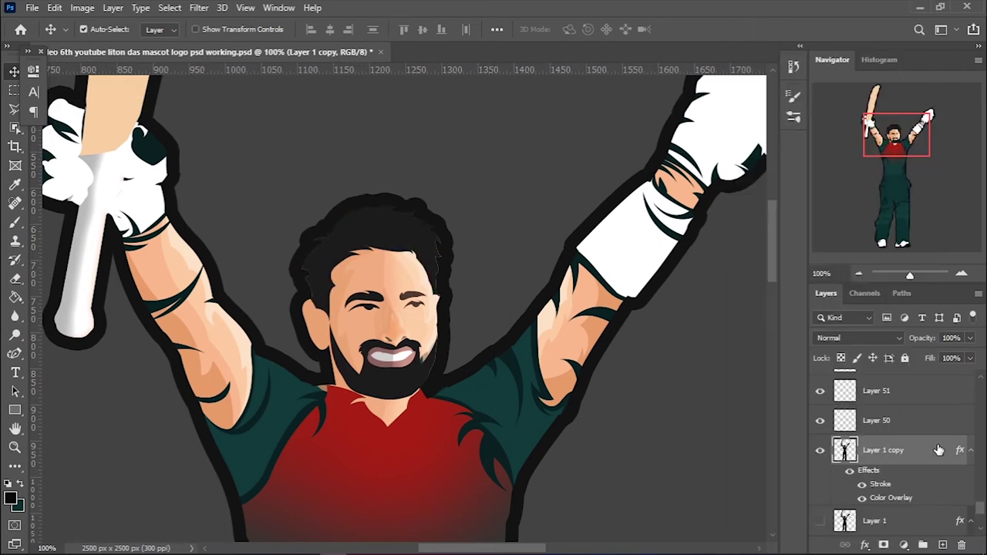
# Convert Layer 1 copy to a smart object and hide Layer 17 to check the bat
pyautogui.rightClick(939, 450)
pyautogui.click(772, 205)
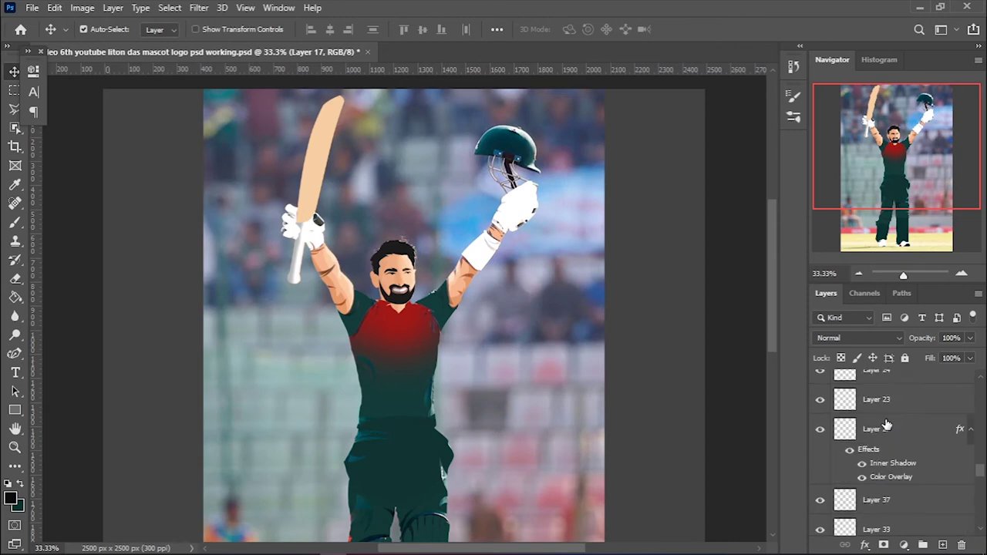
pyautogui.click(820, 435)
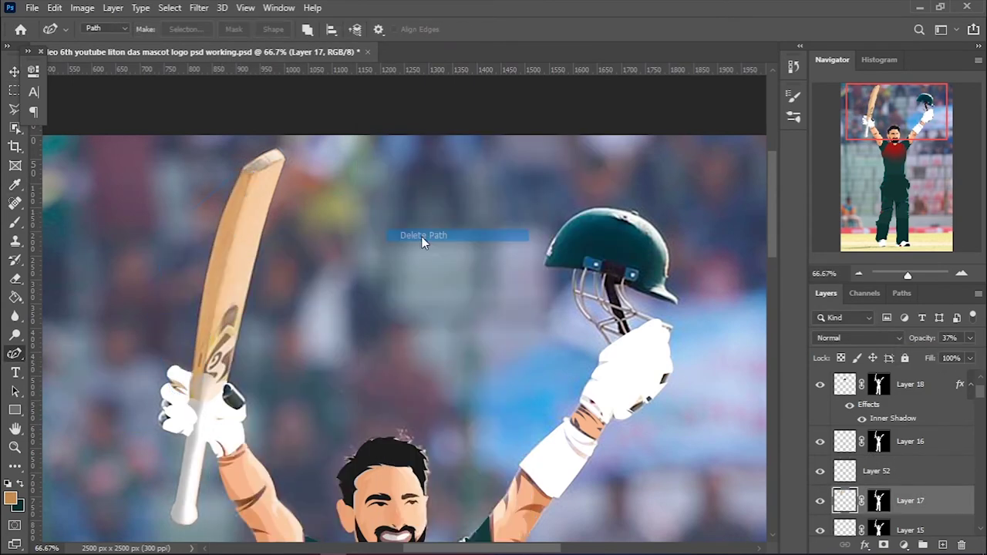
# Fill the bat sticker path green on Layer 54, mask it to the figure, and set 68% opacity
pyautogui.press('e')
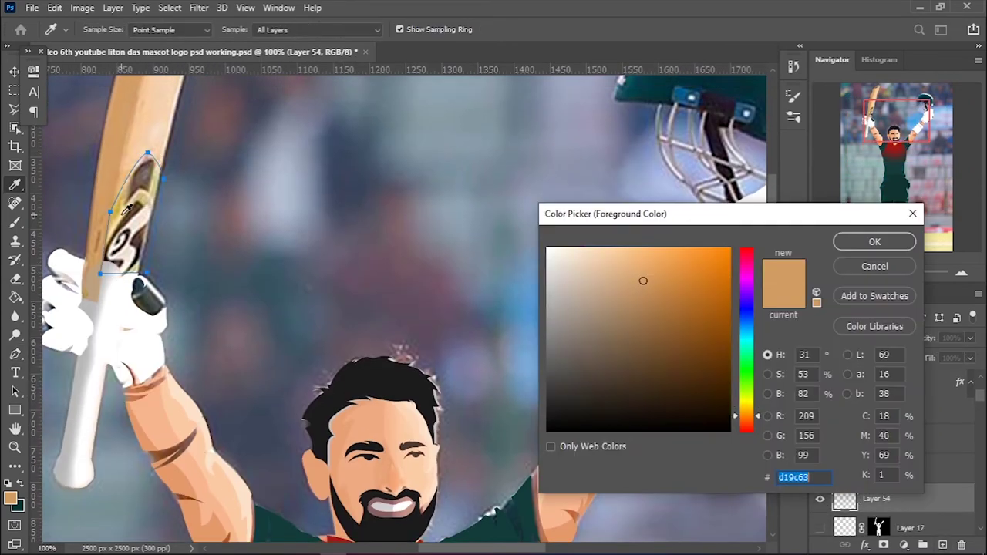
pyautogui.rightClick(301, 208)
pyautogui.keyDown('ctrl'); pyautogui.click(877, 469); pyautogui.keyUp('ctrl')
pyautogui.click(904, 546)
pyautogui.moveTo(970, 338); pyautogui.dragTo(952, 363)
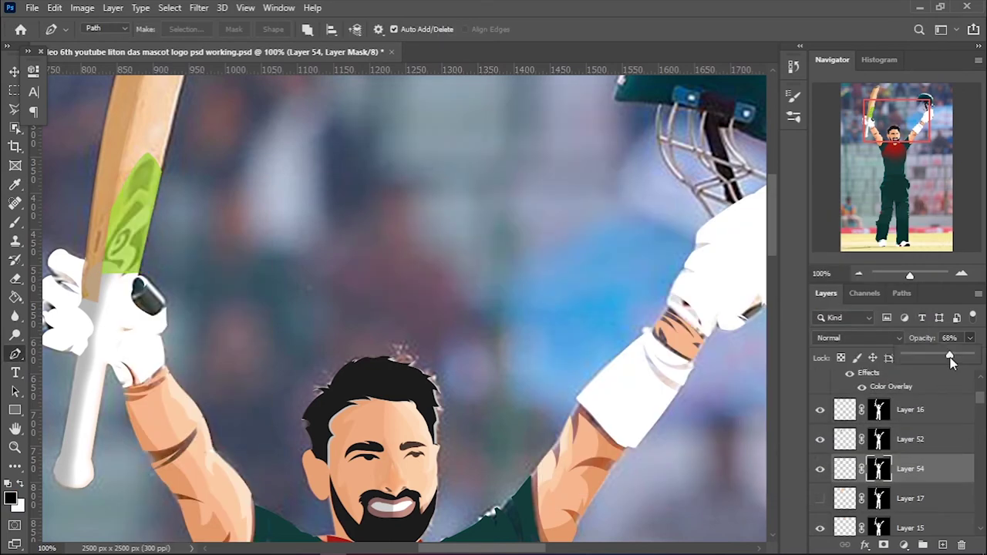
# Trace the logo on the bat and fill its path with black
pyautogui.click(138, 202)
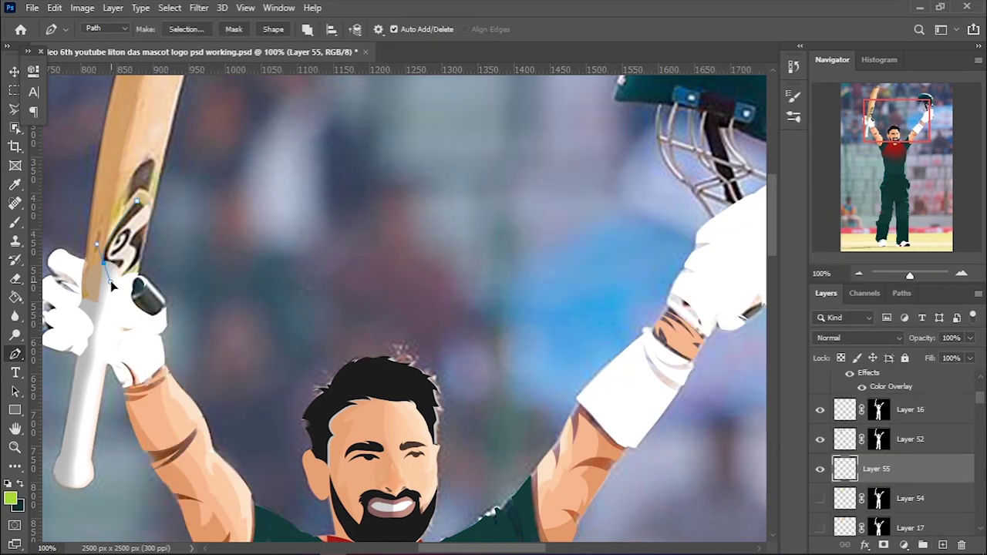
pyautogui.click(11, 500)
pyautogui.click(877, 240)
pyautogui.rightClick(141, 232)
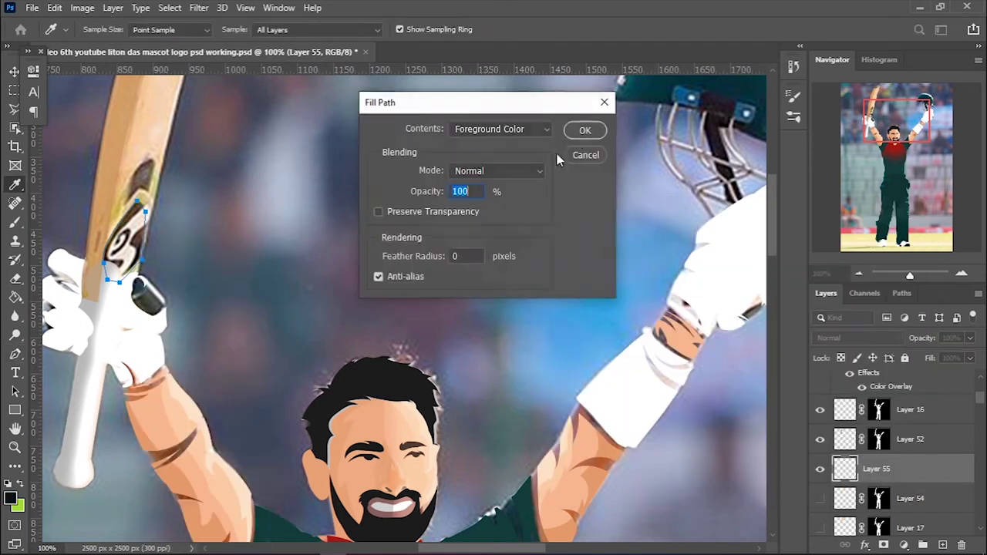
pyautogui.click(584, 128)
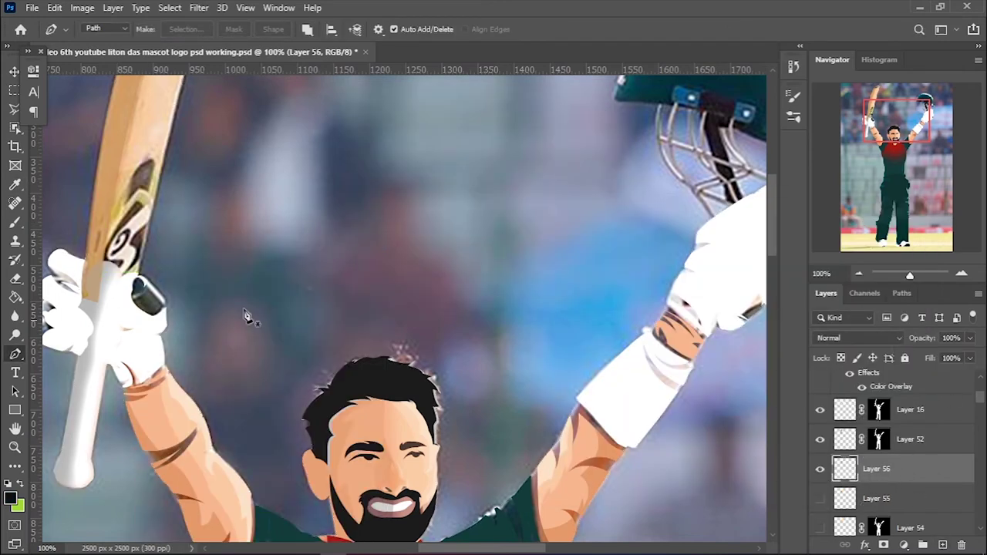
pyautogui.scroll(2, 133, 246)
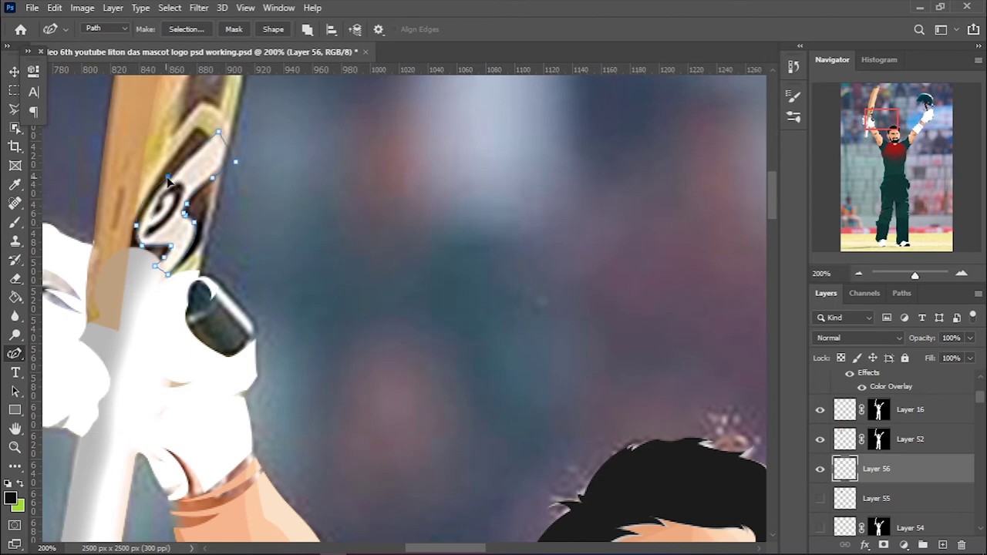
# Fill the traced logo path with white (#ffffff) and show the green sticker on Layer 54
pyautogui.click(11, 500)
pyautogui.write('ffffff')
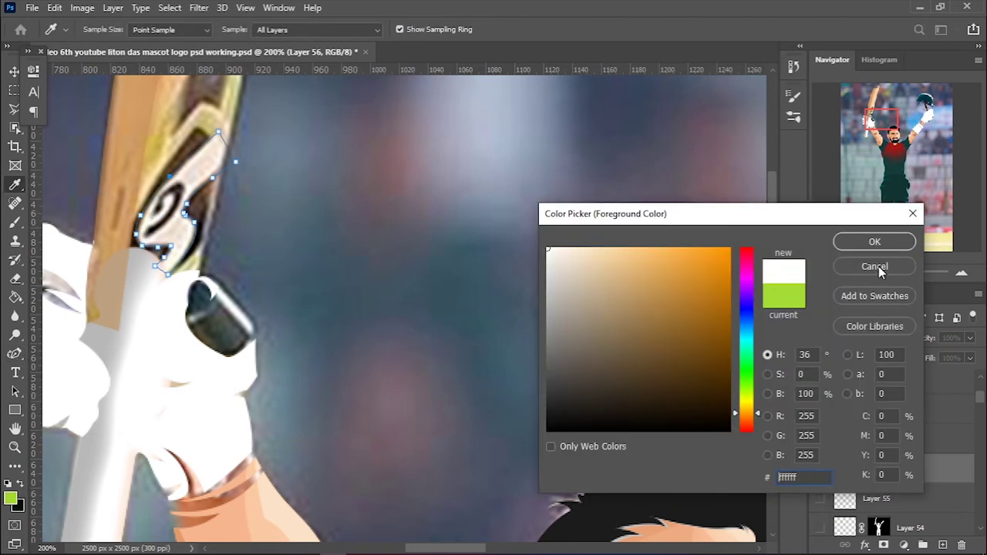
pyautogui.click(875, 240)
pyautogui.rightClick(274, 202)
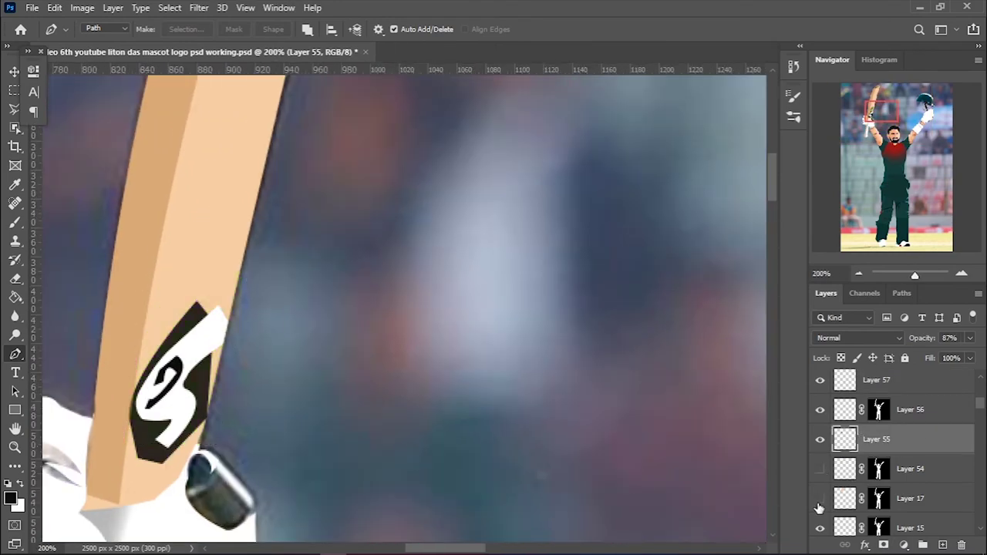
pyautogui.click(820, 469)
pyautogui.hotkey('ctrl', '-')
pyautogui.hotkey('ctrl', '-')
pyautogui.hotkey('ctrl', '-')
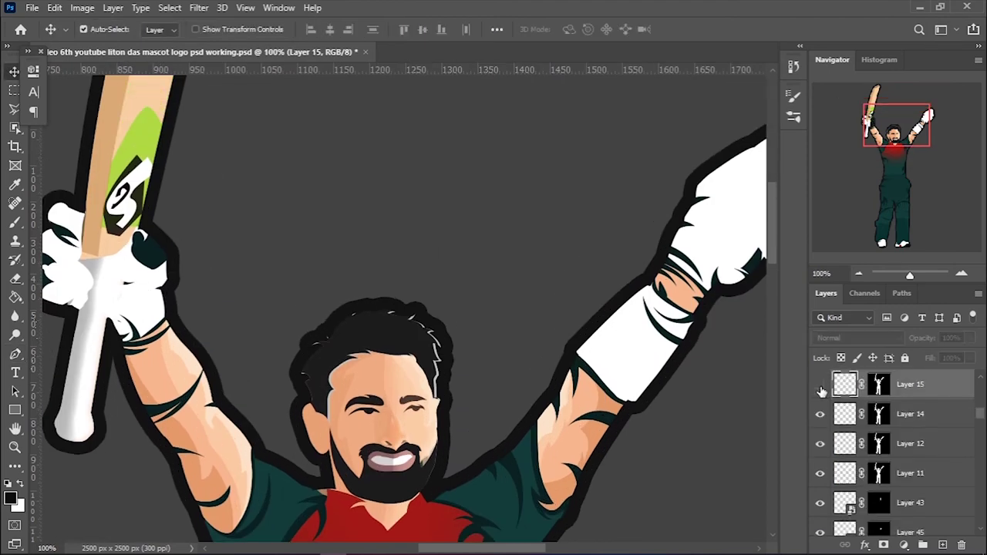
# Add a new empty layer and draw a curved Pen path along the bat
pyautogui.click(943, 544)
pyautogui.click(15, 353)
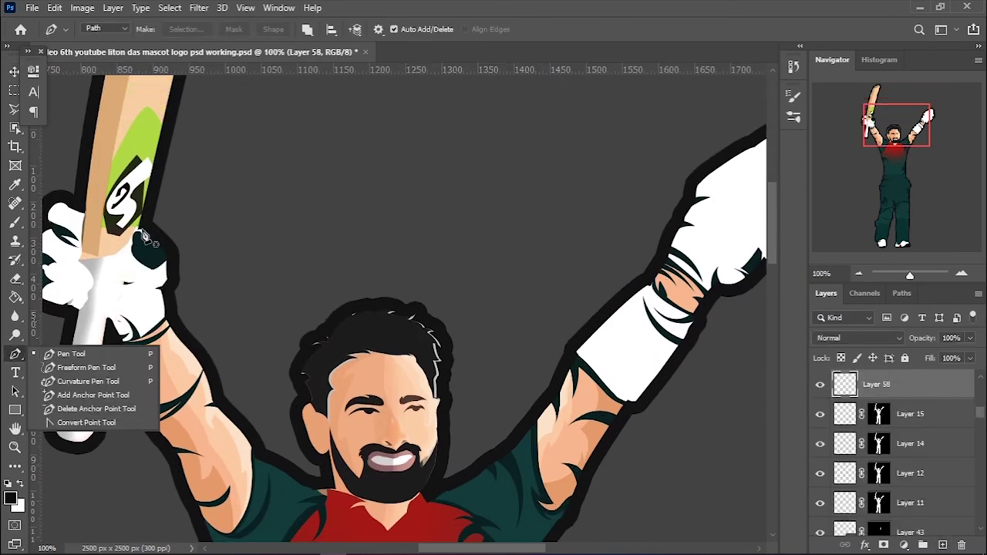
pyautogui.click(77, 350)
pyautogui.moveTo(101, 235); pyautogui.dragTo(143, 230)
pyautogui.press('x')
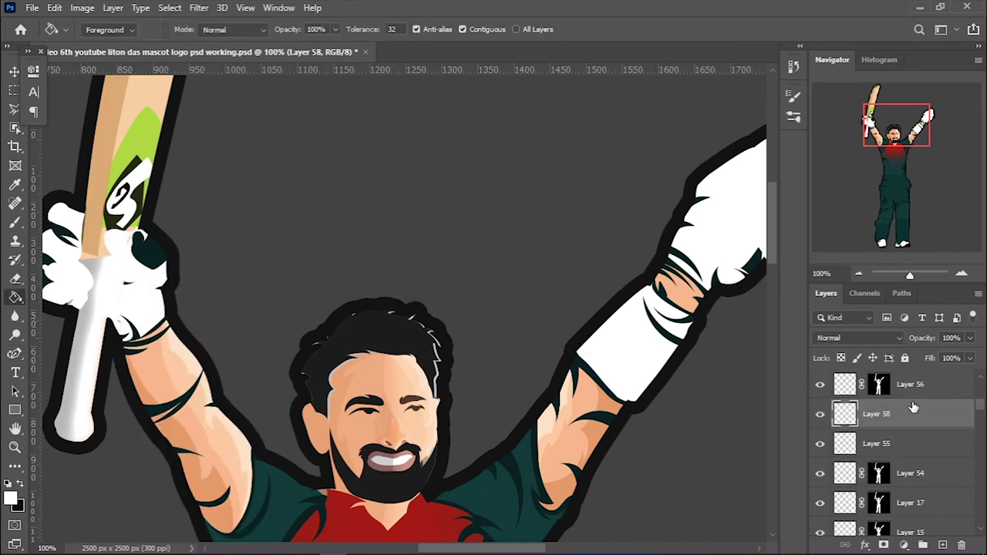
pyautogui.hotkey('ctrl', '-')
pyautogui.hotkey('ctrl', '-')
pyautogui.hotkey('ctrl', '-')
pyautogui.hotkey('ctrl', '-')
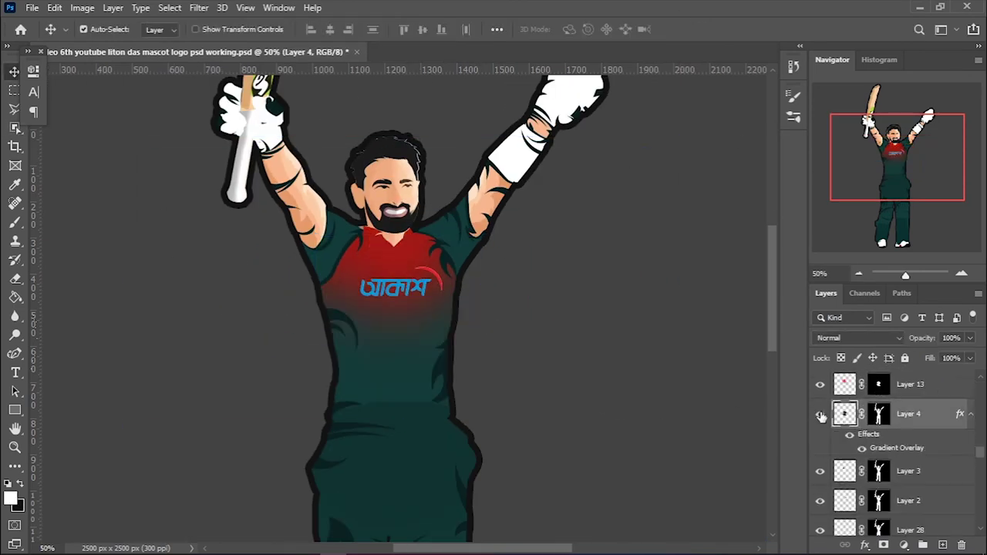
# Hide the shirt gradient and Free Transform the sponsor logo to match the reference photo
pyautogui.click(820, 414)
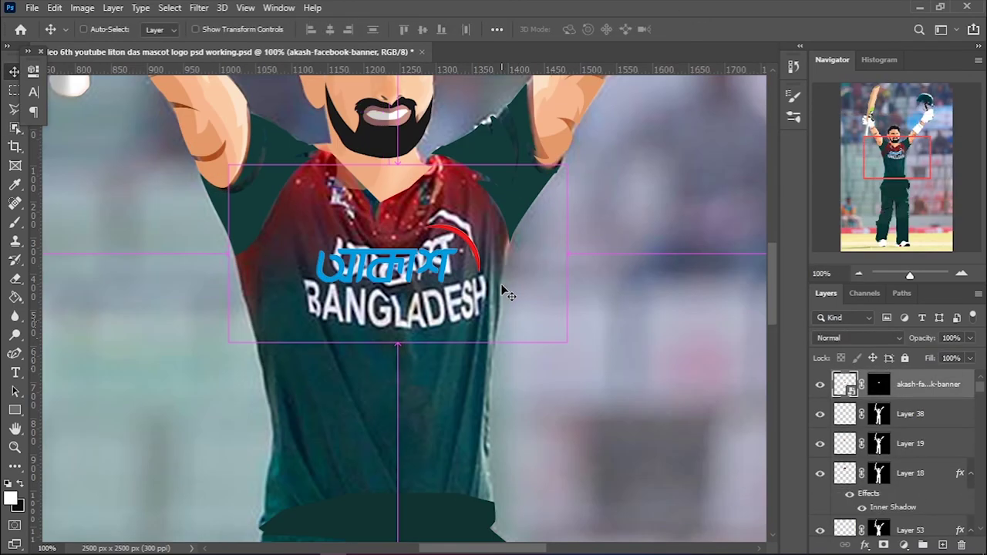
pyautogui.hotkey('ctrl', 't')
pyautogui.click(497, 222)
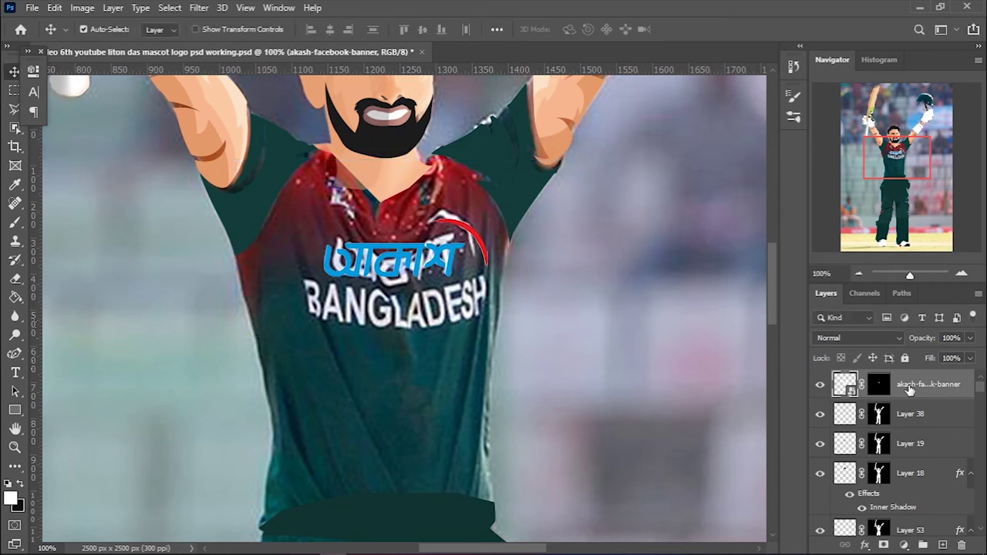
pyautogui.hotkey('ctrl', 't')
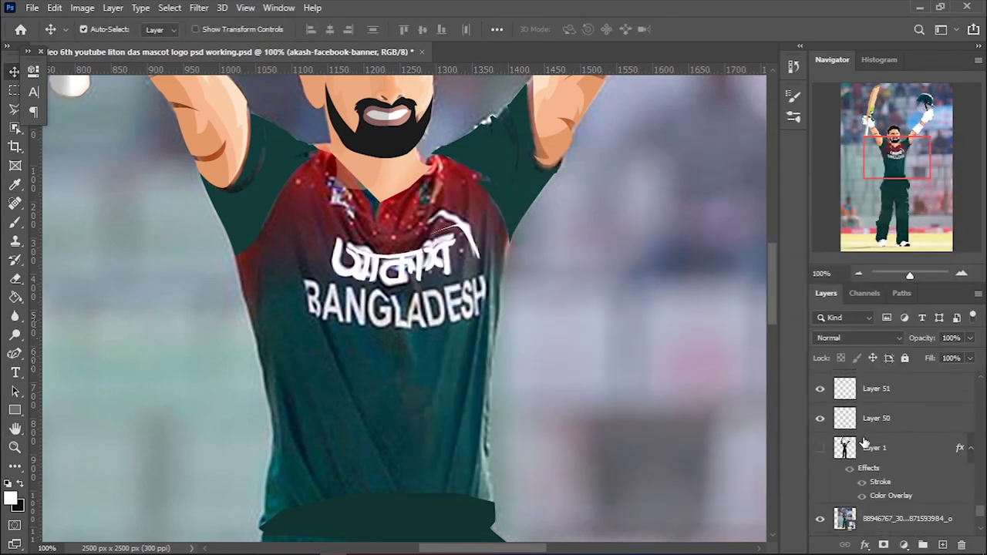
pyautogui.click(820, 510)
pyautogui.hotkey('ctrl', '-')
pyautogui.hotkey('ctrl', '-')
pyautogui.hotkey('ctrl', '-')
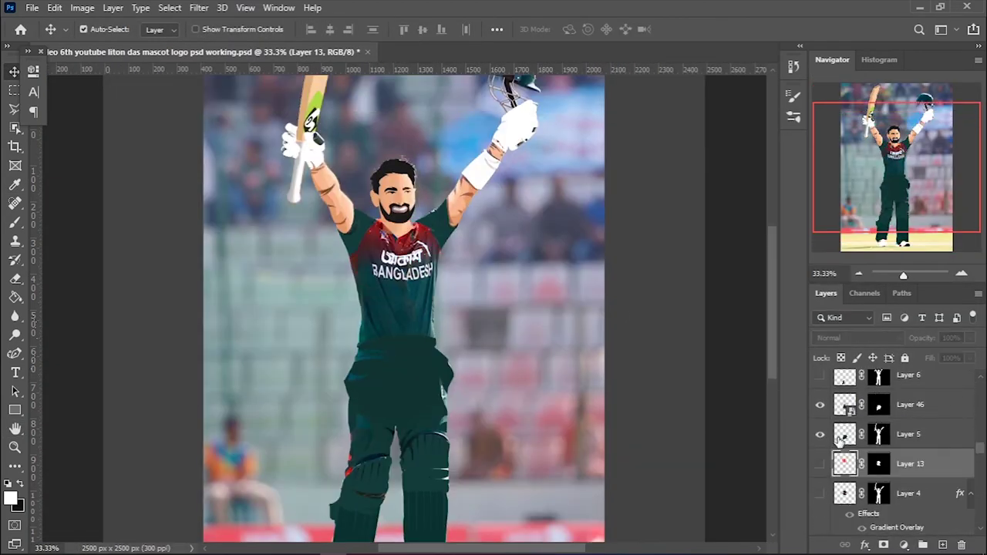
pyautogui.hotkey('ctrl', '+')
pyautogui.hotkey('ctrl', '+')
pyautogui.hotkey('ctrl', '+')
# Type BANGLADESH on the shirt and shrink it to fit under the logo
pyautogui.press('t')
pyautogui.click(224, 362)
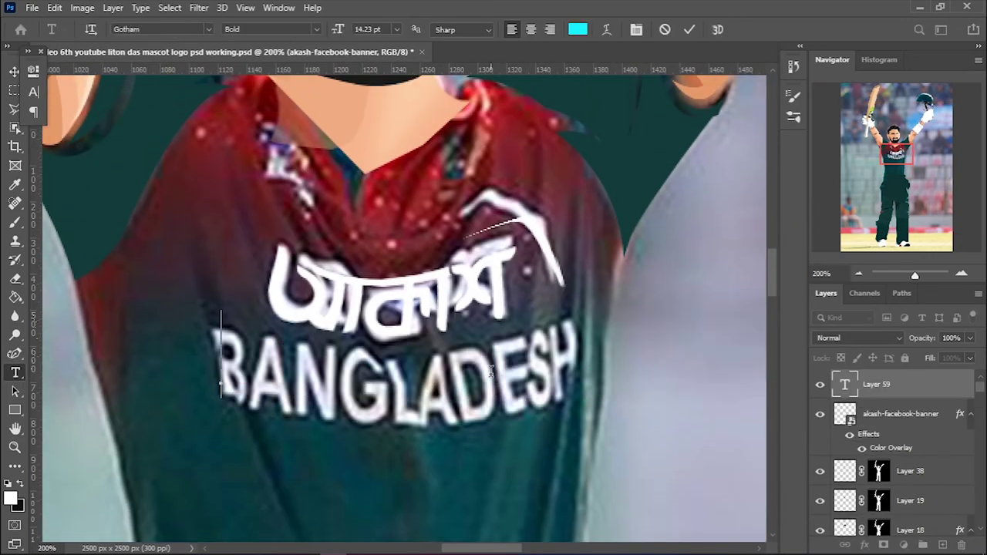
pyautogui.write('BANGLADESH')
pyautogui.hotkey('ctrl', 't')
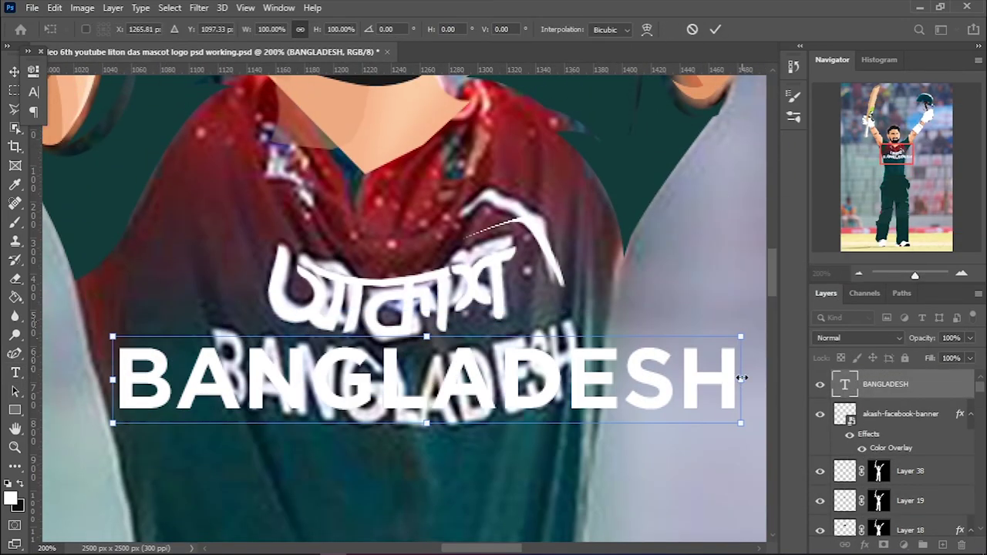
pyautogui.moveTo(880, 420); pyautogui.dragTo(663, 395)
pyautogui.press('Return')
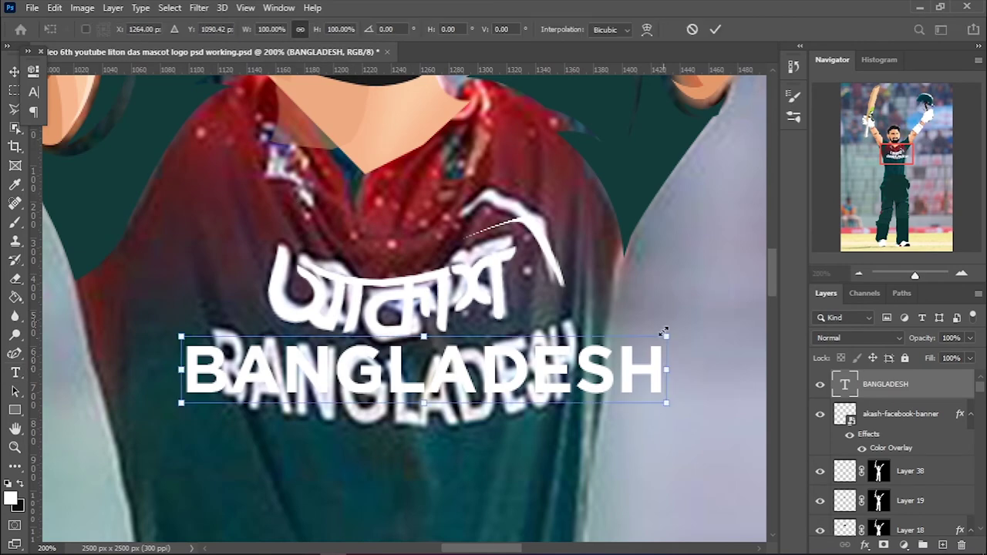
# Set the text font to Bahnschrift SemiBold SemiCondensed
pyautogui.click(208, 28)
pyautogui.click(319, 29)
pyautogui.click(319, 28)
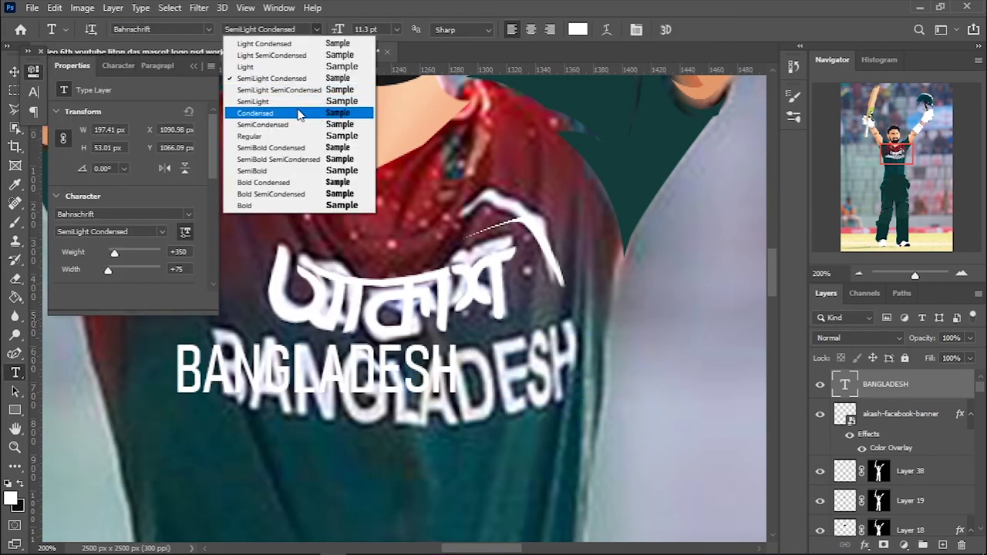
pyautogui.click(298, 157)
# Convert the BANGLADESH text to a smart object and custom-warp it into an arc along the chest
pyautogui.hotkey('ctrl', 't')
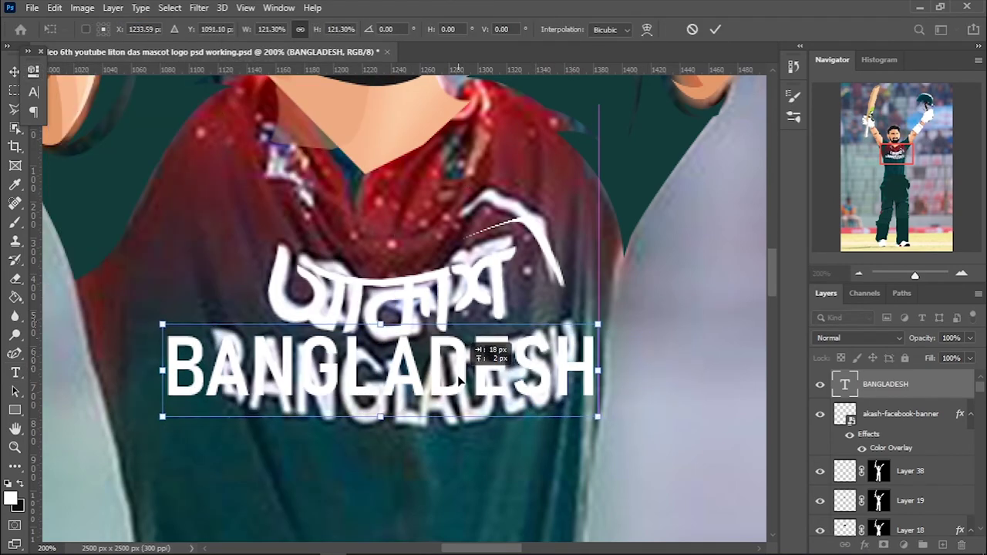
pyautogui.moveTo(174, 368); pyautogui.dragTo(190, 371)
pyautogui.click(646, 29)
pyautogui.click(715, 29)
pyautogui.hotkey('ctrl', 't')
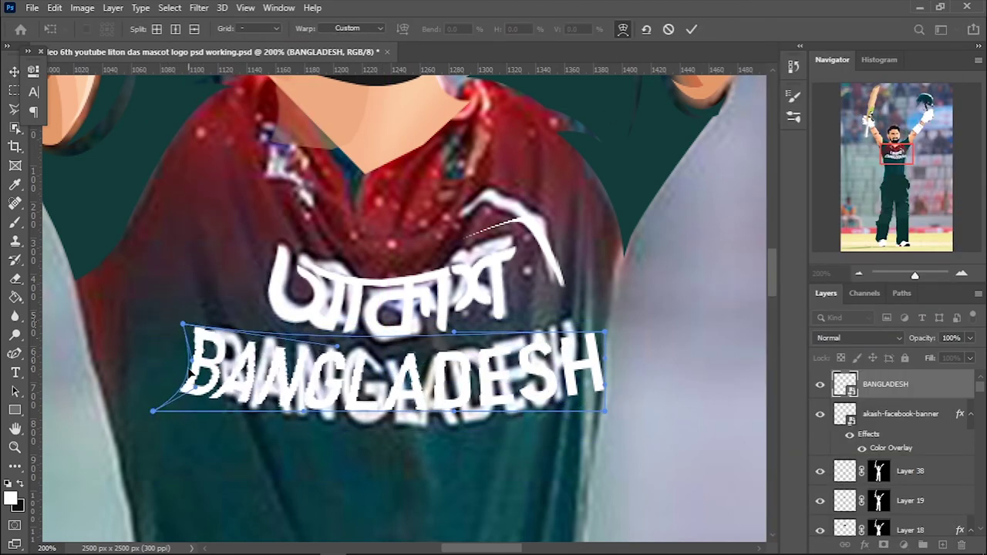
pyautogui.moveTo(255, 358); pyautogui.dragTo(262, 369)
pyautogui.moveTo(605, 369); pyautogui.dragTo(596, 371)
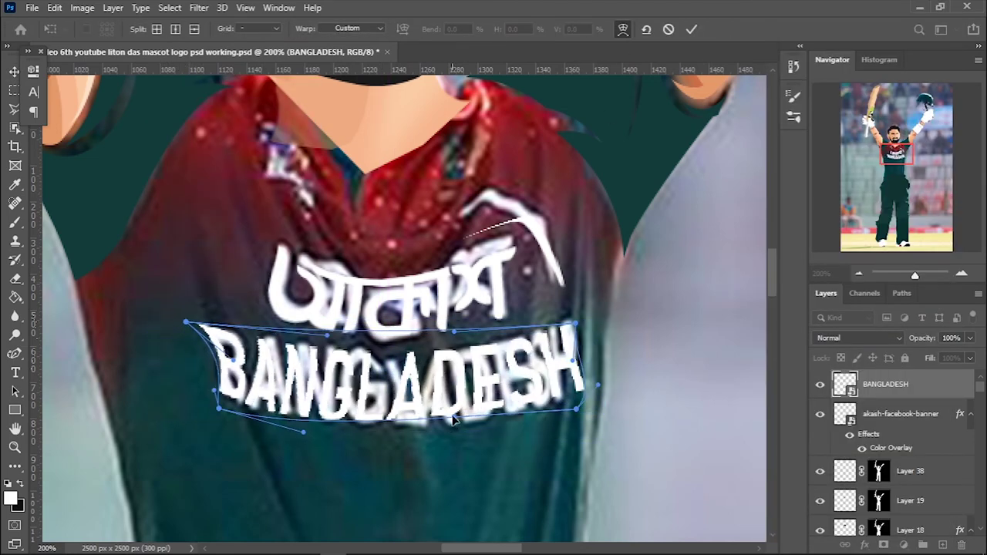
pyautogui.press('Return')
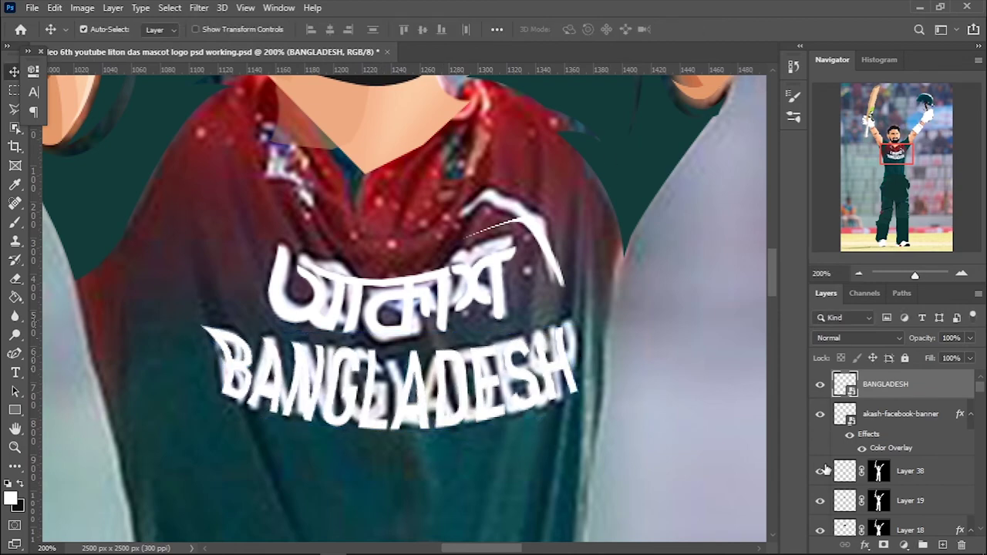
pyautogui.hotkey('ctrl', '0')
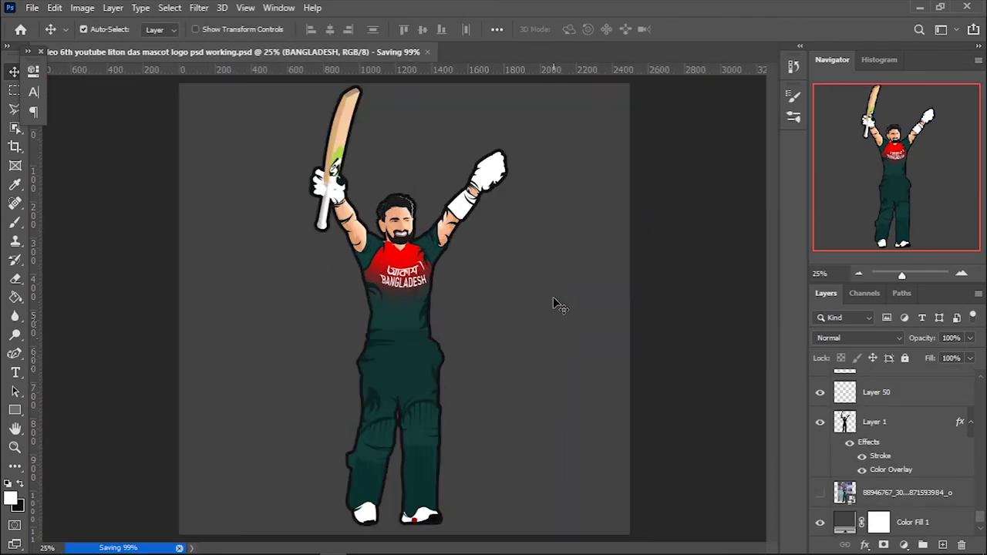
pyautogui.click(457, 275)
# Set up a sparkle brush with Shape Dynamics, Scattering and a different brush tip
pyautogui.click(820, 422)
pyautogui.scroll(3, 514, 280)
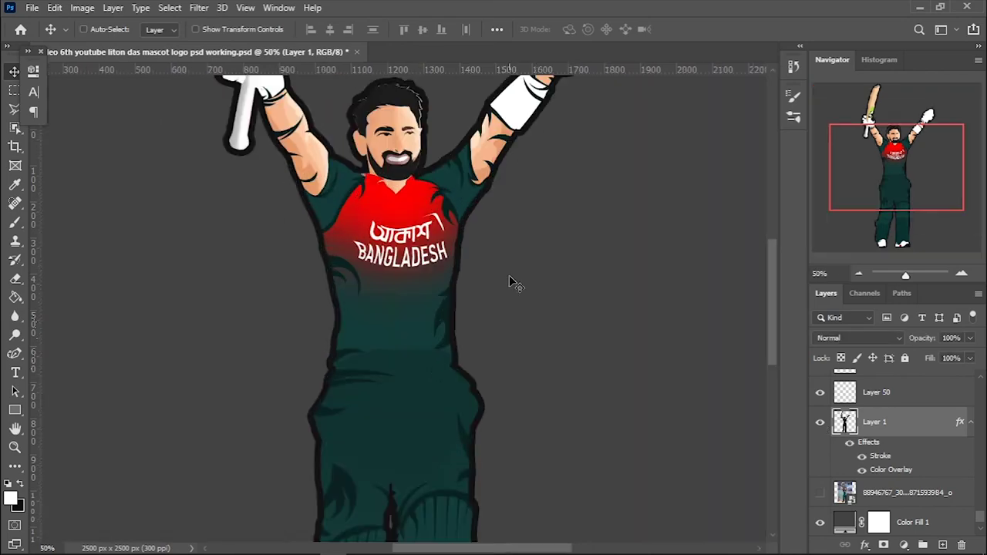
pyautogui.scroll(3, 514, 280)
pyautogui.press('b')
pyautogui.click(123, 29)
pyautogui.click(536, 154)
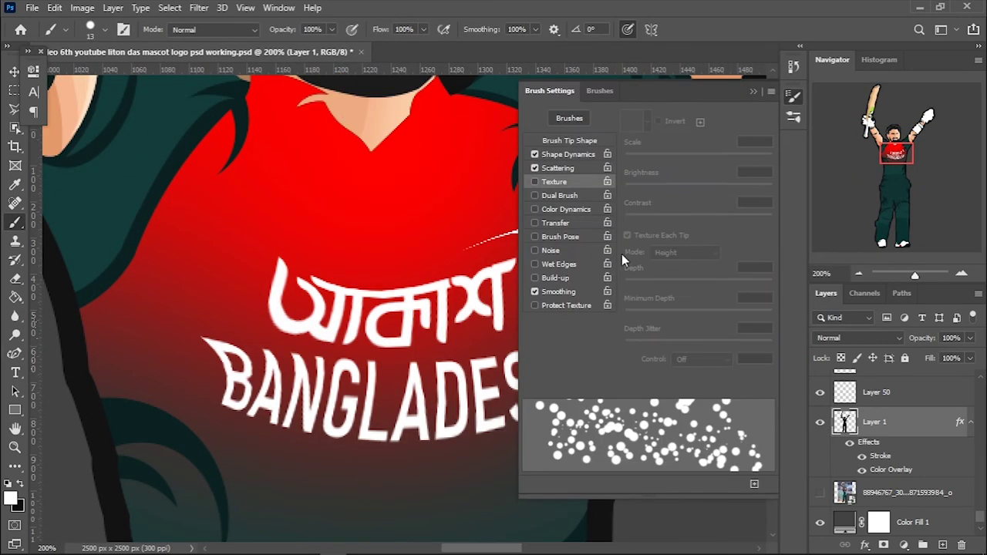
pyautogui.click(558, 168)
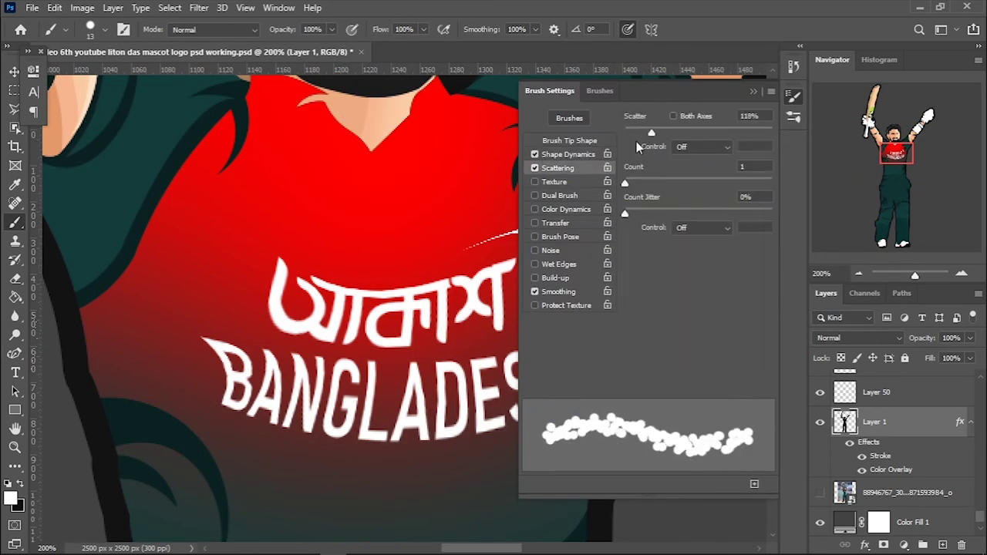
pyautogui.click(569, 117)
pyautogui.click(578, 192)
pyautogui.click(550, 90)
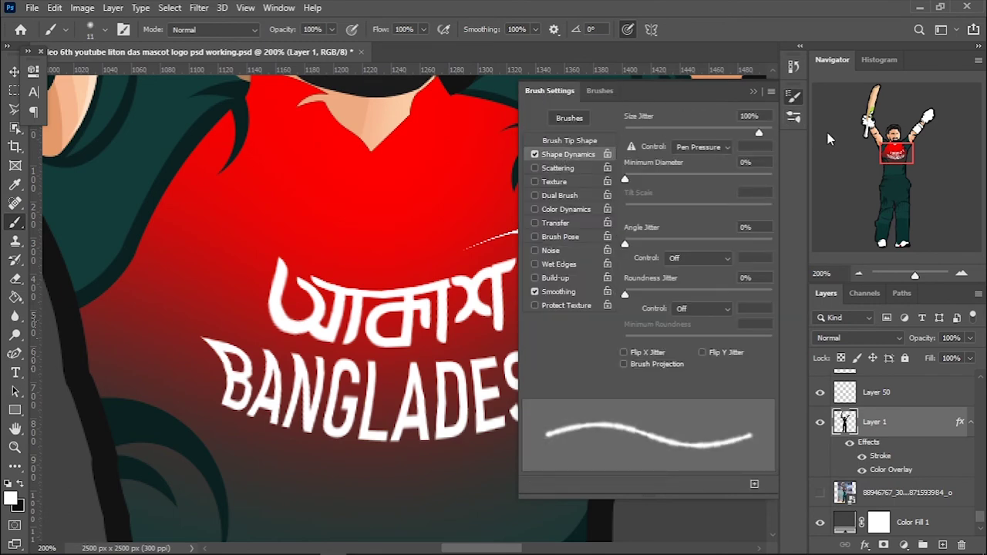
pyautogui.click(557, 167)
# Paint sparse white sparkle dots across the red chest
pyautogui.keyDown('ctrl'); pyautogui.click(503, 328); pyautogui.keyUp('ctrl')
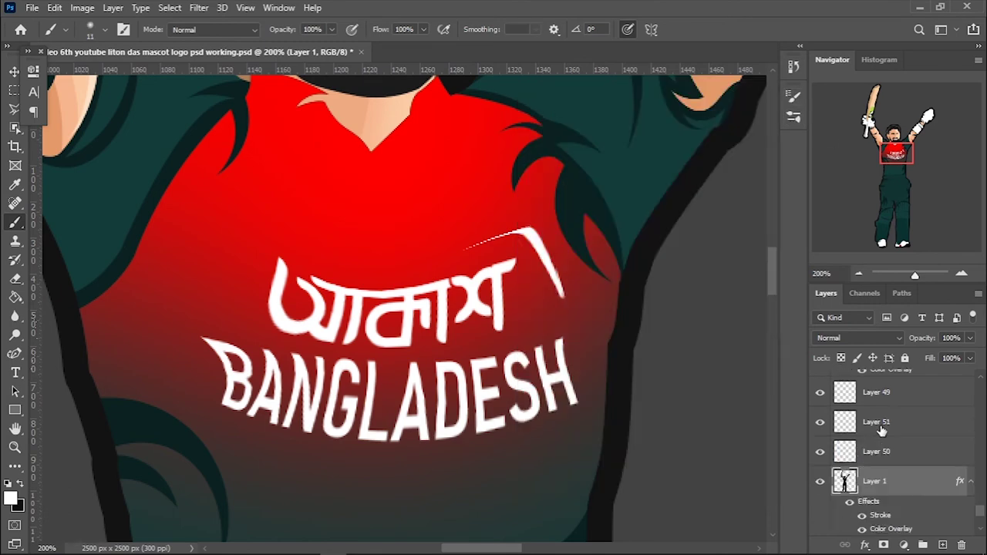
pyautogui.moveTo(503, 328)
pyautogui.mouseDown()
pyautogui.moveTo(362, 178)
pyautogui.moveTo(436, 158)
pyautogui.mouseUp()
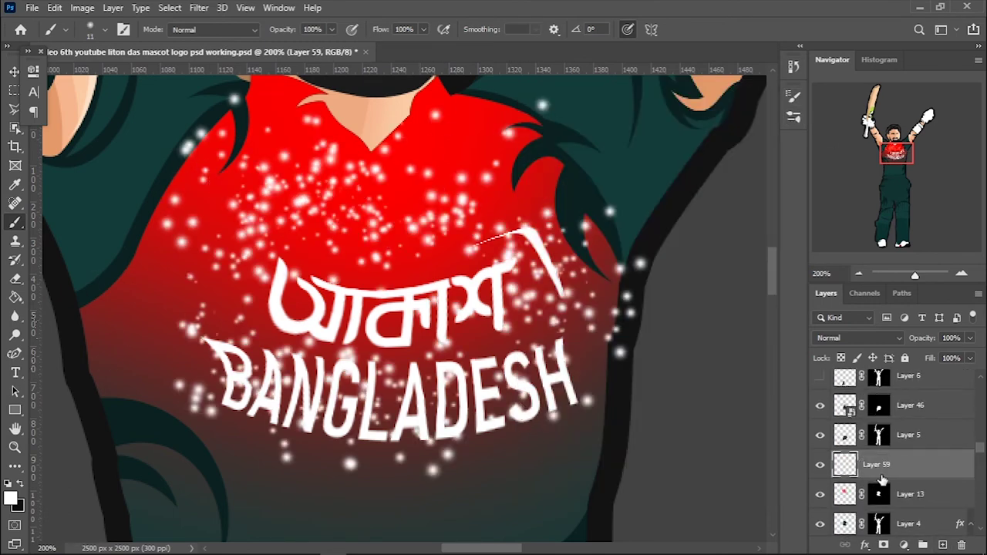
pyautogui.hotkey('ctrl', 'z')
pyautogui.moveTo(257, 177); pyautogui.dragTo(232, 420)
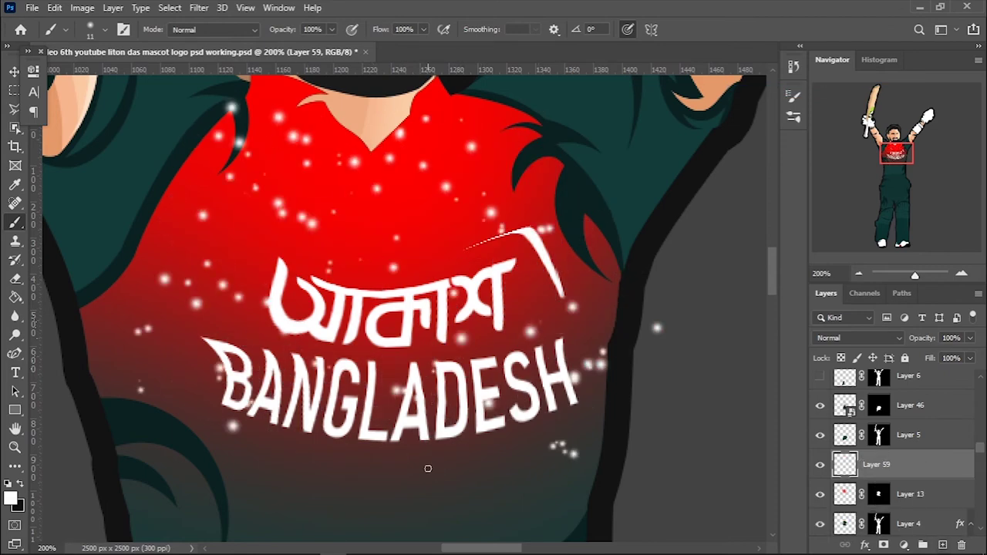
# Mask the sparkles to the shirt and refine the mask with a large soft brush
pyautogui.scroll(2, 569, 244)
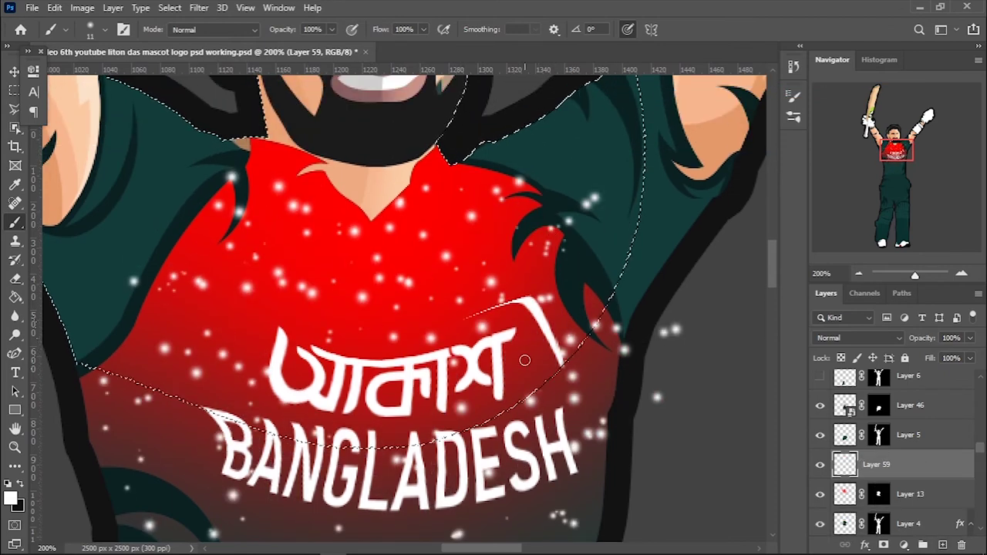
pyautogui.hotkey('ctrl', '-')
pyautogui.hotkey('ctrl', '-')
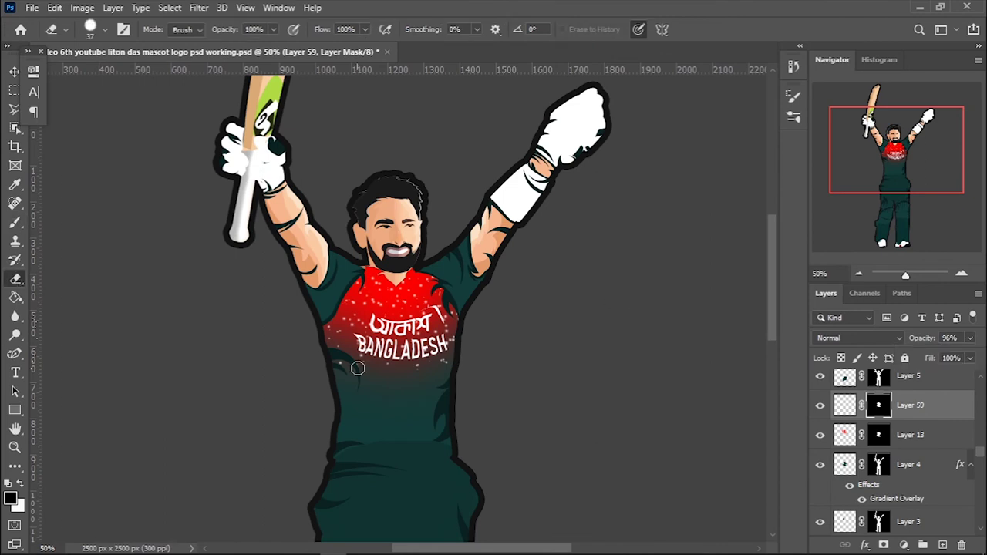
pyautogui.press(']')
pyautogui.press(']')
pyautogui.press(']')
pyautogui.press('b')
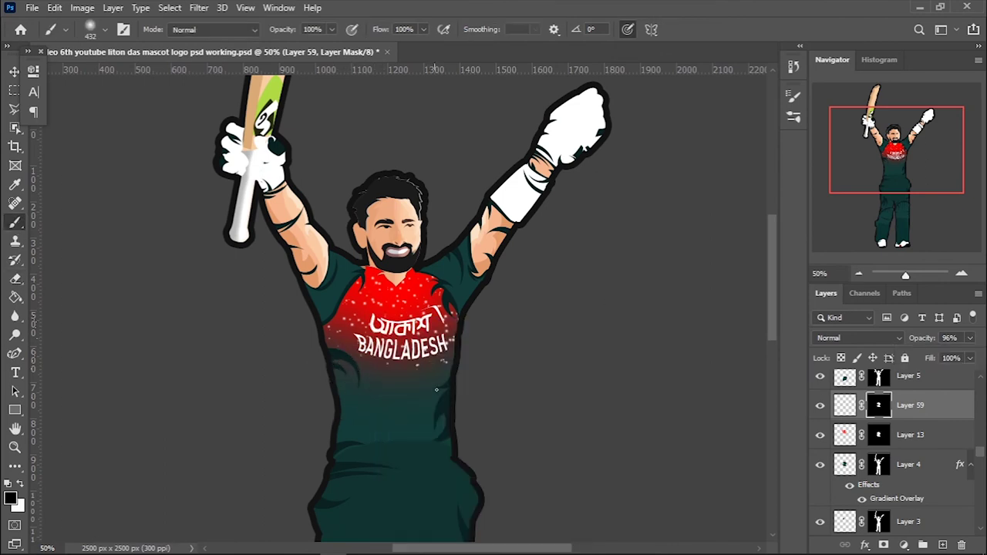
pyautogui.click(434, 370)
pyautogui.rightClick(391, 360)
pyautogui.rightClick(563, 402)
pyautogui.press('Return')
pyautogui.click(434, 396)
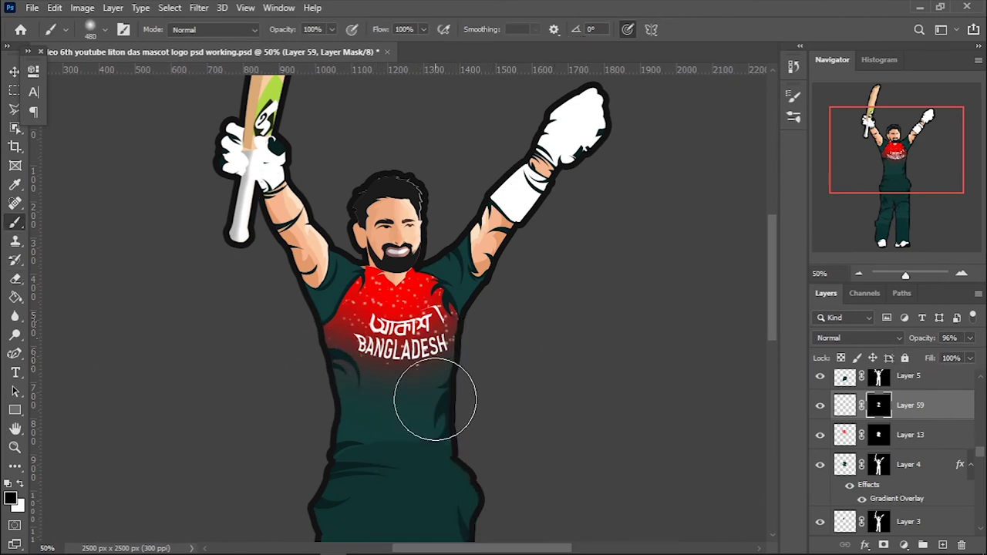
pyautogui.scroll(3, 573, 238)
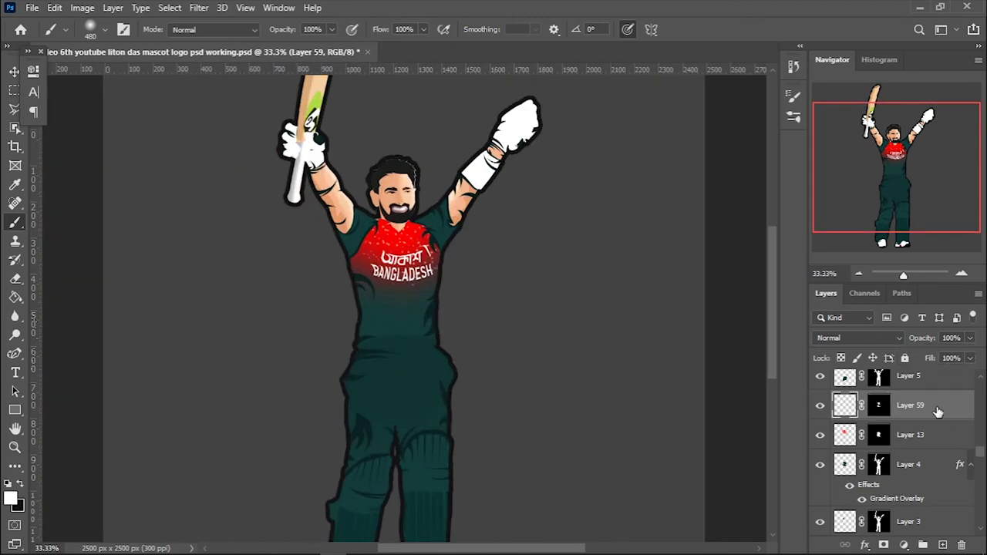
# Add a Normal-blend Inner Shadow to Layer 17 and save the document
pyautogui.hotkey('ctrl', '0')
pyautogui.hotkey('ctrl', 's')
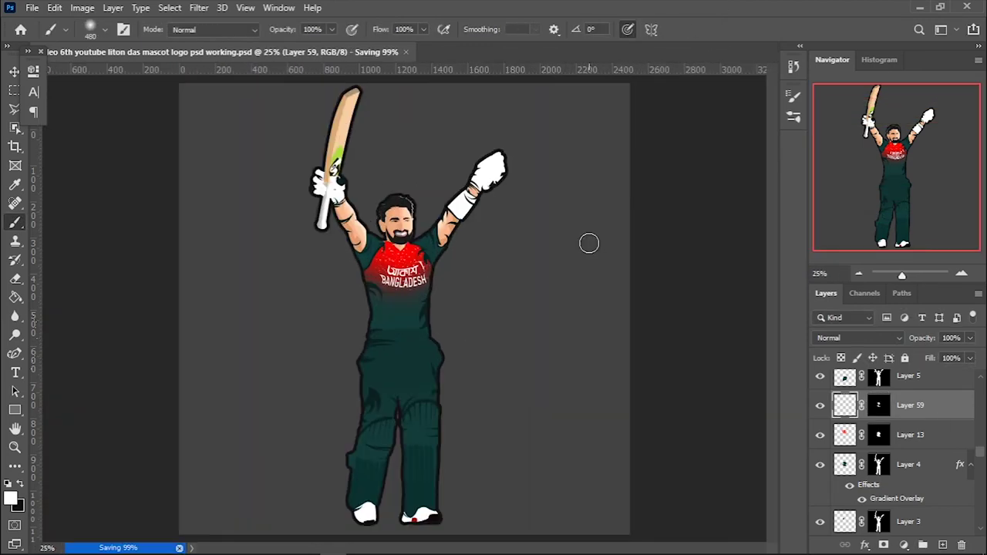
pyautogui.scroll(-2, 895, 447)
pyautogui.doubleClick(910, 463)
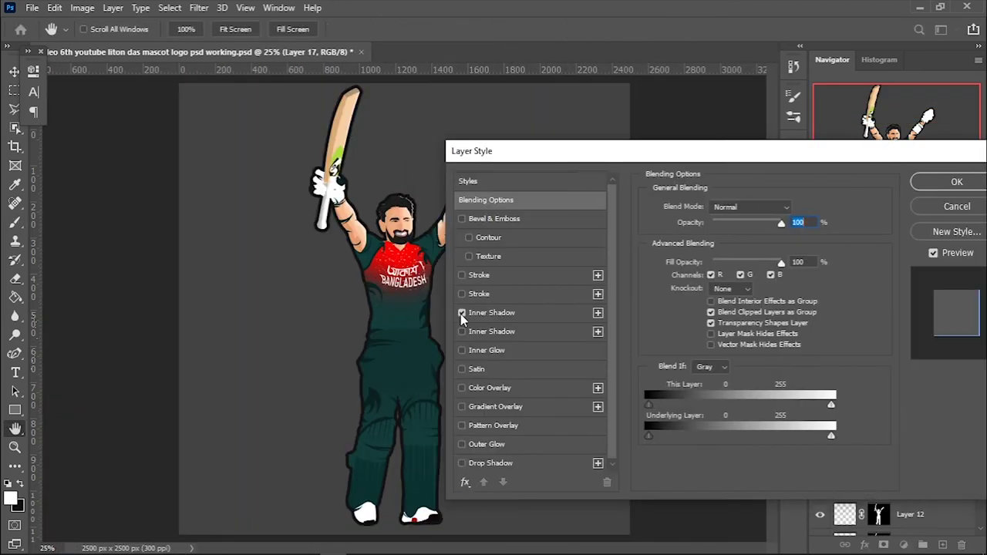
pyautogui.click(462, 312)
pyautogui.click(739, 208)
pyautogui.click(717, 206)
pyautogui.click(957, 183)
pyautogui.hotkey('ctrl', 's')
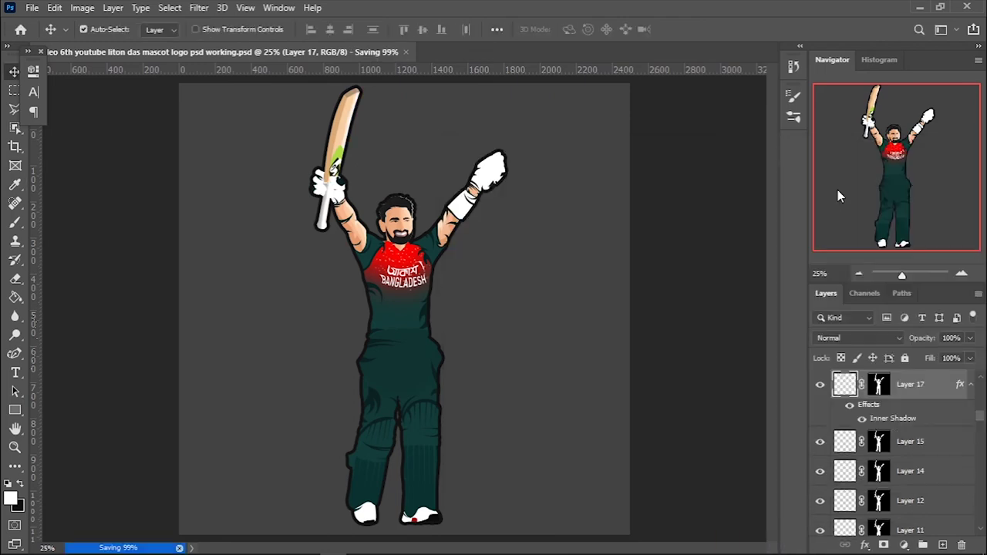
# Try an Inner Shadow on Layer 46, then cancel without applying it
pyautogui.click(509, 239)
pyautogui.doubleClick(962, 525)
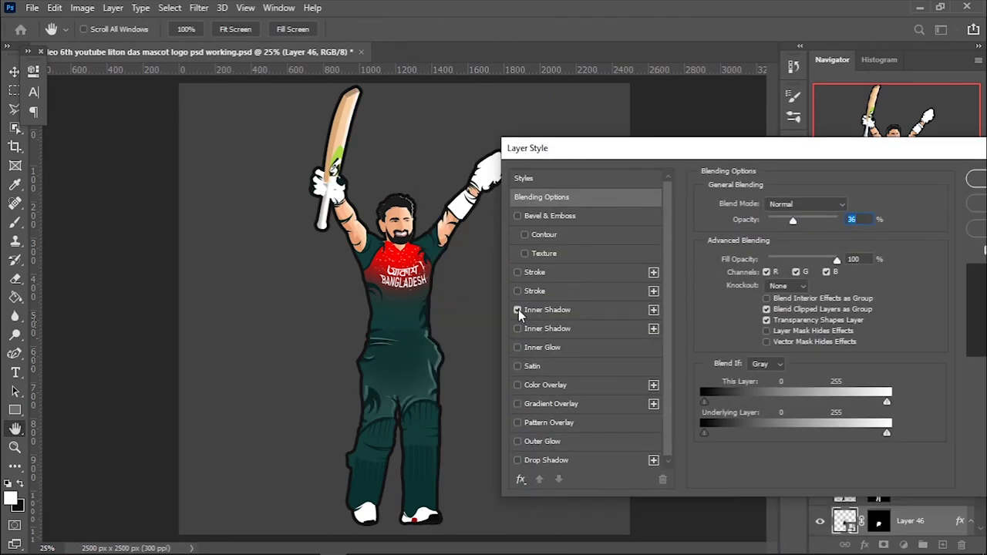
pyautogui.click(518, 311)
pyautogui.press('Escape')
pyautogui.hotkey('ctrl', '+')
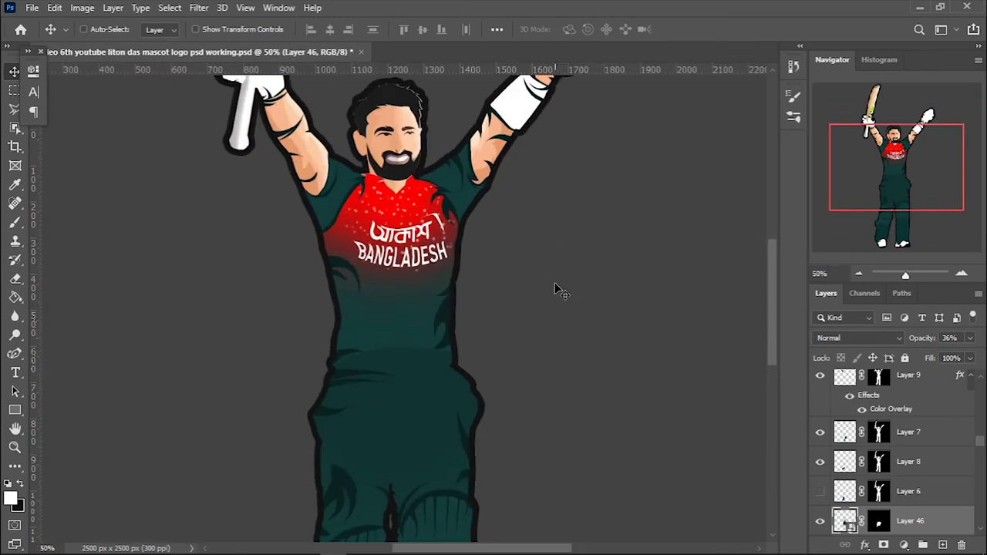
pyautogui.hotkey('ctrl', '-')
# Add a Solid Color fill layer set to teal #005e5e
pyautogui.click(904, 545)
pyautogui.moveTo(584, 348); pyautogui.dragTo(582, 394)
pyautogui.write('005e5e')
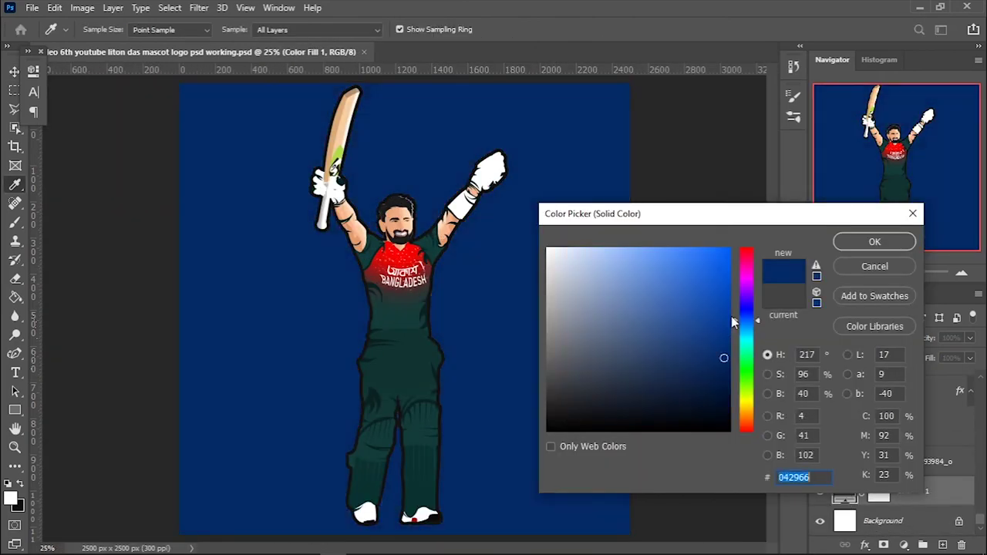
pyautogui.press('Return')
# Gather the cricketer's layers into Group 1 and hide the group
pyautogui.scroll(2, 922, 447)
pyautogui.scroll(3, 922, 447)
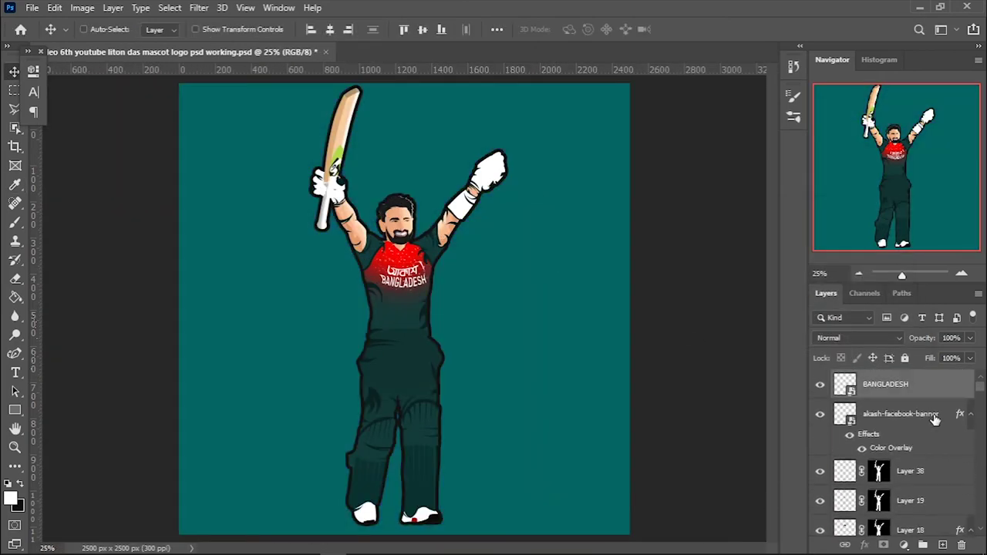
pyautogui.scroll(3, 930, 432)
pyautogui.scroll(3, 929, 447)
pyautogui.scroll(3, 931, 471)
pyautogui.scroll(-2, 931, 479)
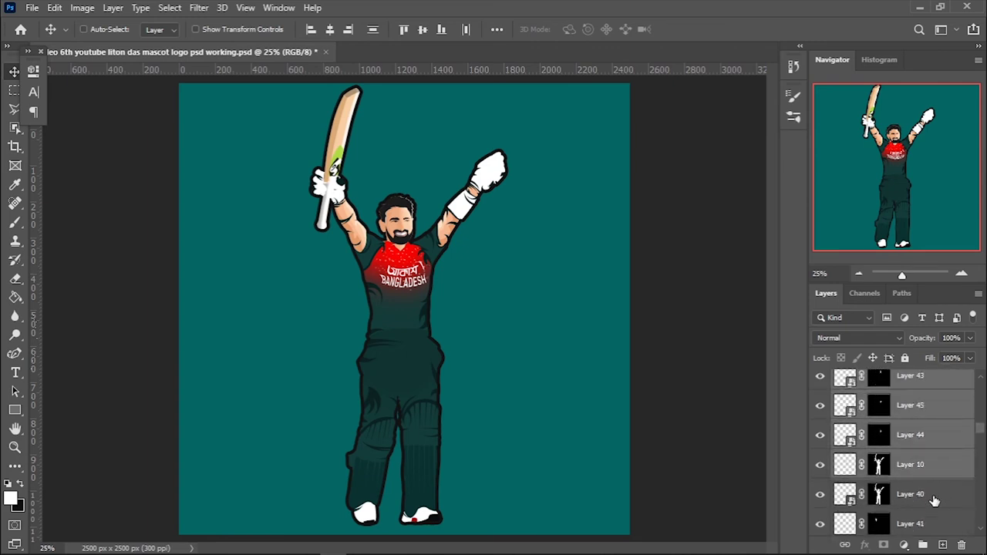
pyautogui.scroll(-2, 926, 474)
pyautogui.scroll(-2, 922, 471)
pyautogui.scroll(-2, 914, 468)
pyautogui.scroll(-2, 913, 467)
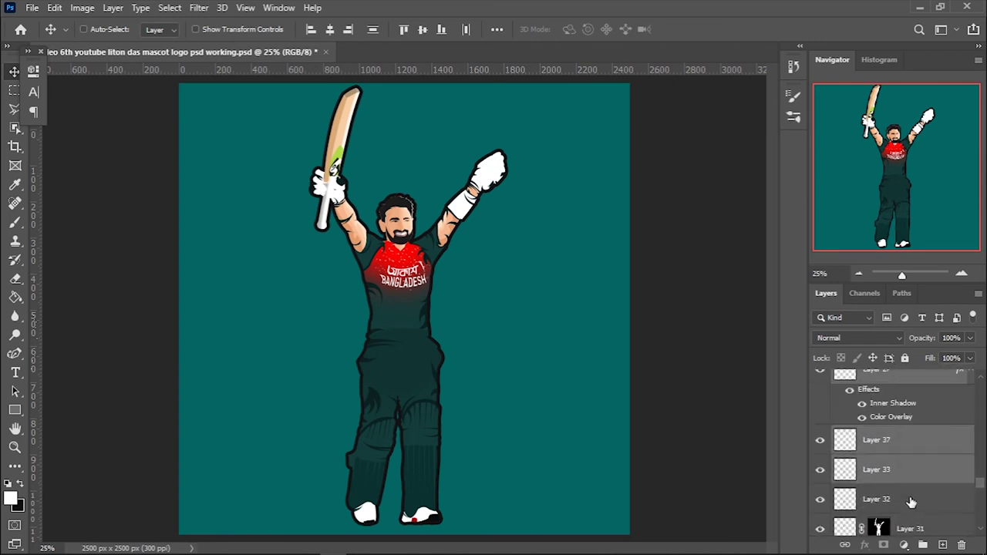
pyautogui.scroll(-2, 913, 466)
pyautogui.scroll(-2, 914, 464)
pyautogui.scroll(-2, 912, 463)
pyautogui.scroll(-2, 912, 463)
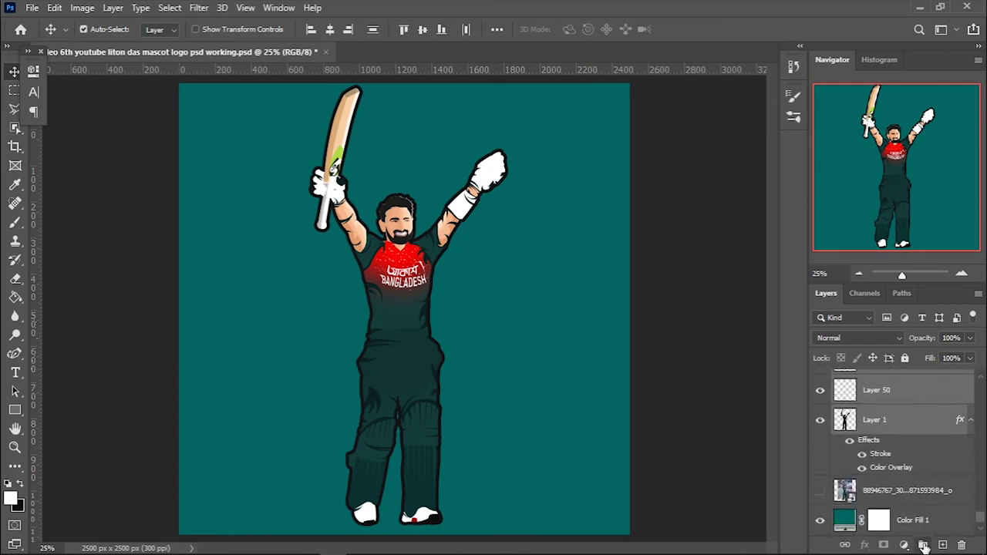
pyautogui.hotkey('ctrl', 'g')
pyautogui.click(820, 378)
# Make Group 1 visible again and select Layer 57
pyautogui.hotkey('ctrl', '+')
pyautogui.hotkey('ctrl', '+')
pyautogui.hotkey('ctrl', '+')
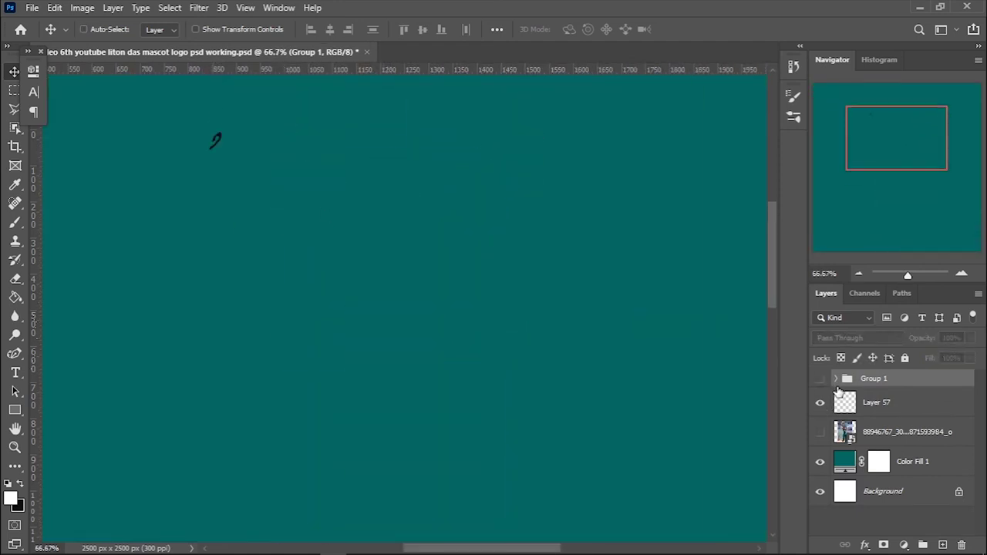
pyautogui.moveTo(901, 395); pyautogui.dragTo(881, 379)
pyautogui.click(821, 405)
pyautogui.scroll(-3, 818, 478)
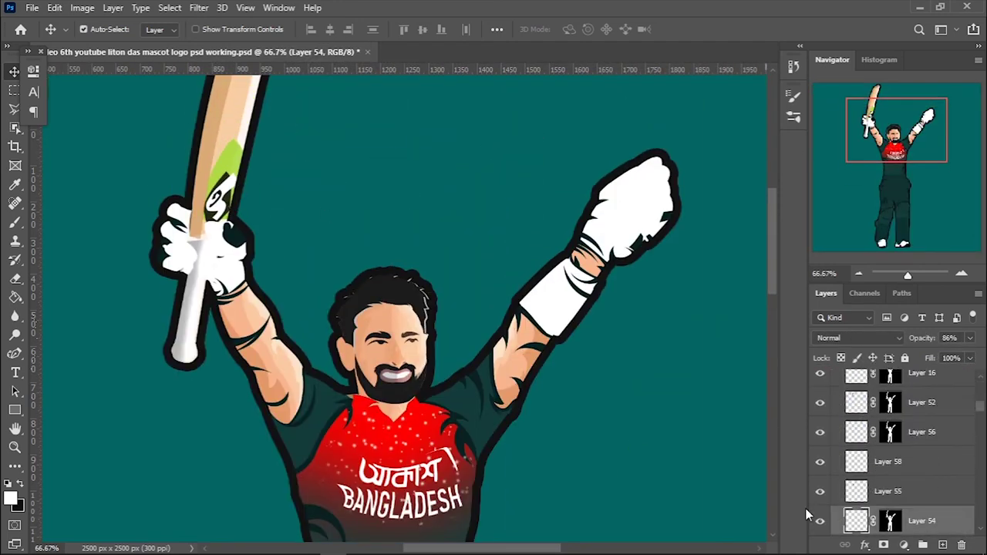
pyautogui.scroll(2, 820, 436)
pyautogui.click(833, 471)
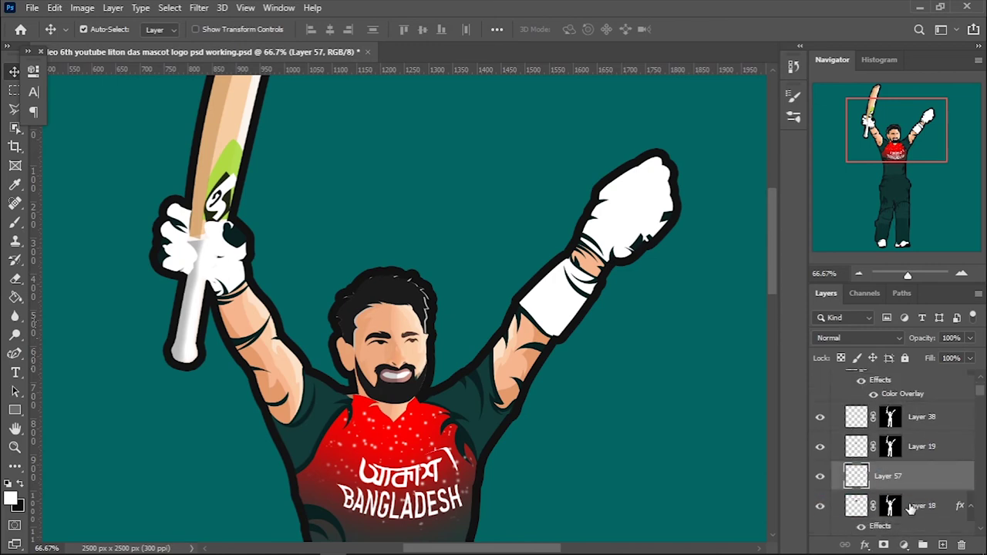
pyautogui.scroll(3, 833, 493)
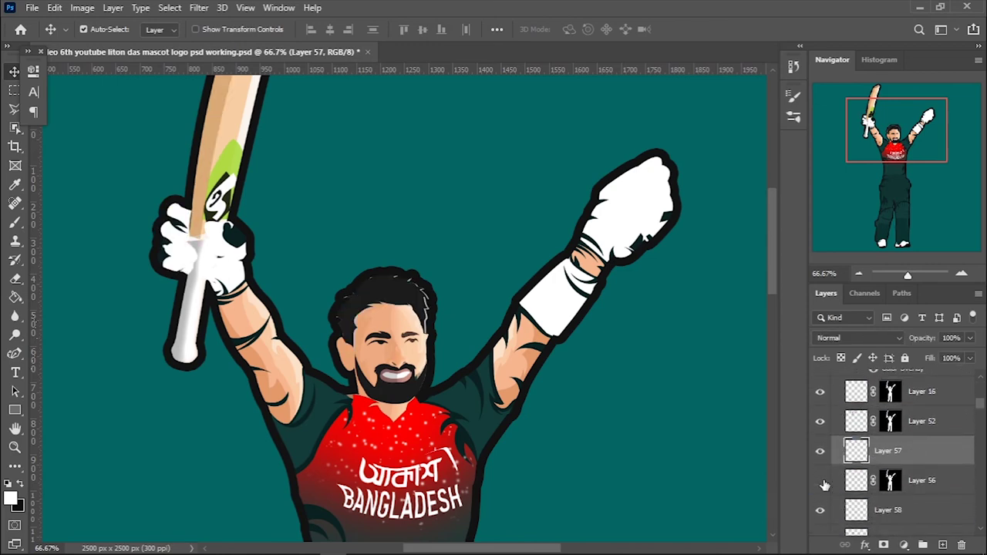
pyautogui.hotkey('ctrl', '-')
pyautogui.hotkey('ctrl', '-')
pyautogui.hotkey('ctrl', '-')
pyautogui.hotkey('ctrl', '-')
# Select Group 1 and apply a Free Transform to the cricketer figure
pyautogui.click(835, 379)
pyautogui.hotkey('ctrl', 't')
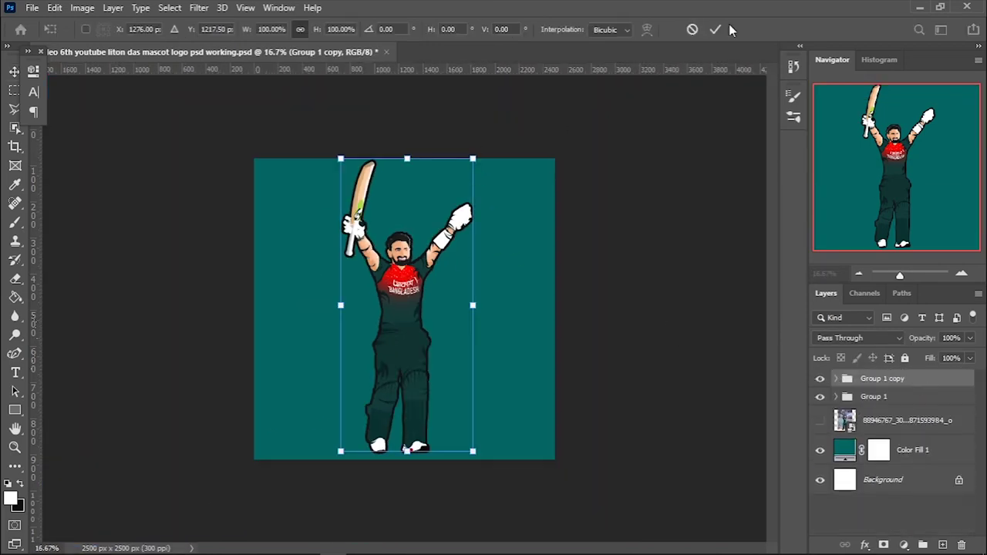
pyautogui.press('Return')
pyautogui.click(883, 480)
pyautogui.click(32, 8)
pyautogui.press('Escape')
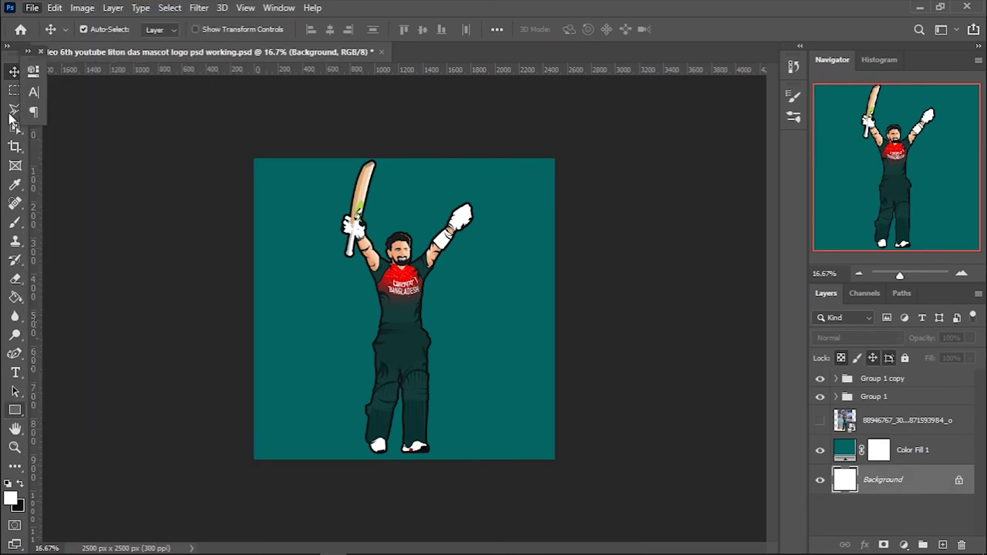
# Extend the canvas with the Crop tool to 3340×3496 px
pyautogui.click(14, 146)
pyautogui.moveTo(556, 249); pyautogui.dragTo(584, 250)
pyautogui.moveTo(404, 154); pyautogui.dragTo(405, 97)
pyautogui.moveTo(584, 304); pyautogui.dragTo(607, 304)
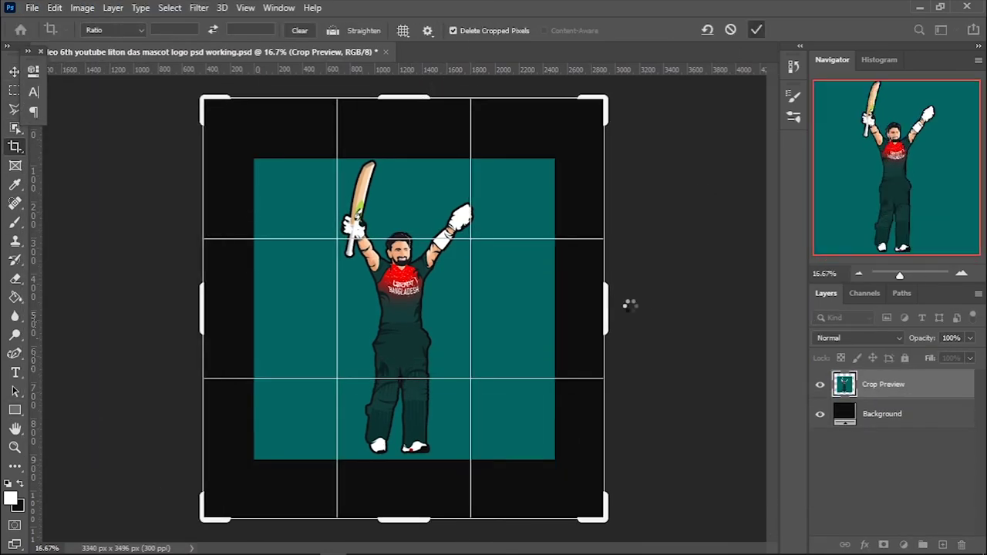
pyautogui.press('Return')
# Move the copied figure group higher and scale it to about 87%
pyautogui.click(926, 379)
pyautogui.hotkey('ctrl', 't')
pyautogui.moveTo(444, 224); pyautogui.dragTo(444, 142)
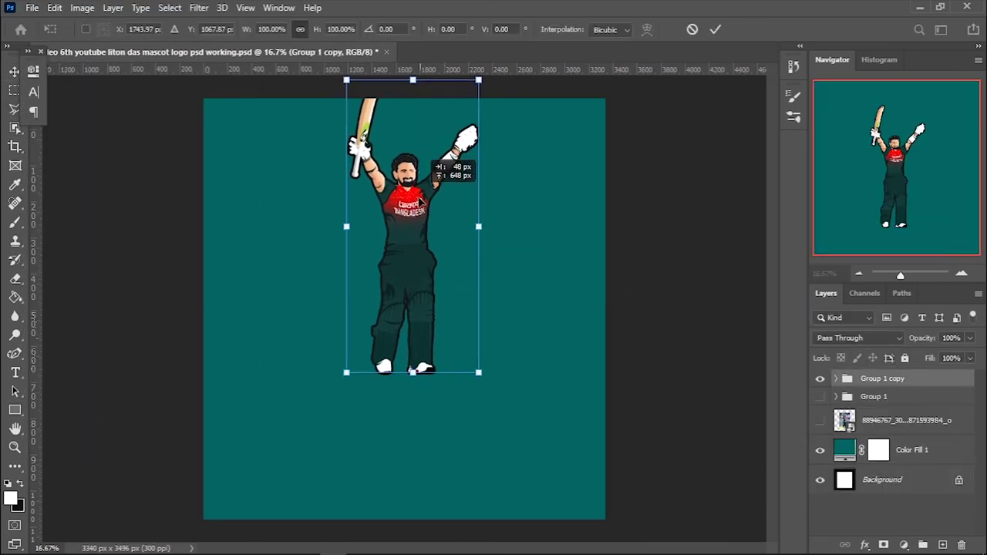
pyautogui.moveTo(473, 368); pyautogui.dragTo(463, 409)
pyautogui.press('Return')
pyautogui.click(15, 373)
pyautogui.click(344, 454)
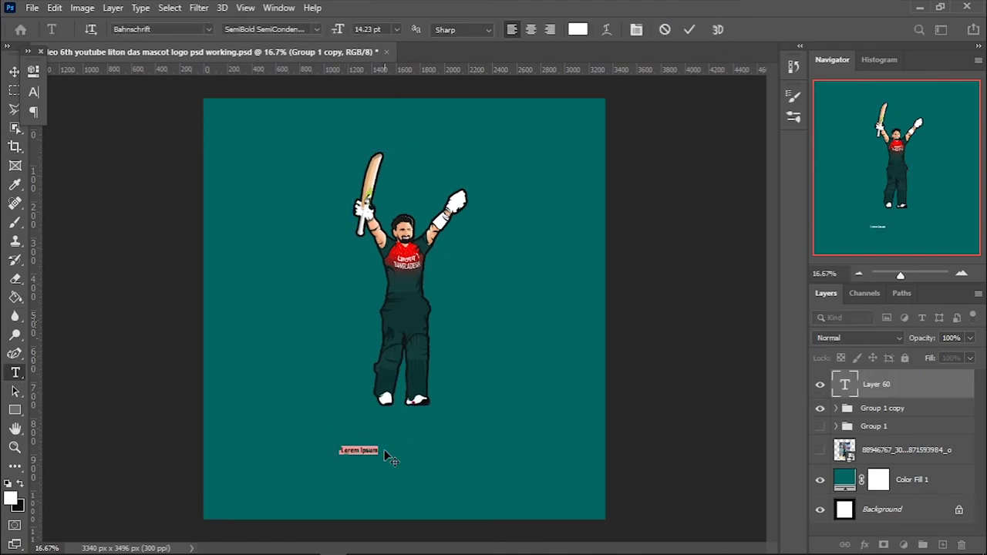
pyautogui.click(820, 443)
pyautogui.click(208, 29)
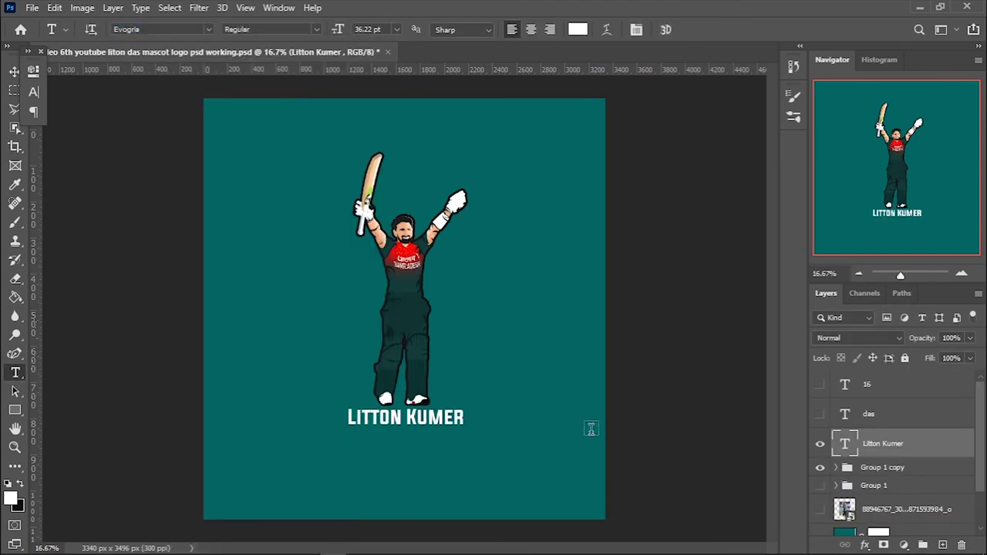
# Apply the Mandalore font to the das text layer
pyautogui.click(820, 414)
pyautogui.click(911, 415)
pyautogui.click(207, 29)
pyautogui.scroll(-10, 270, 232)
pyautogui.scroll(10, 332, 439)
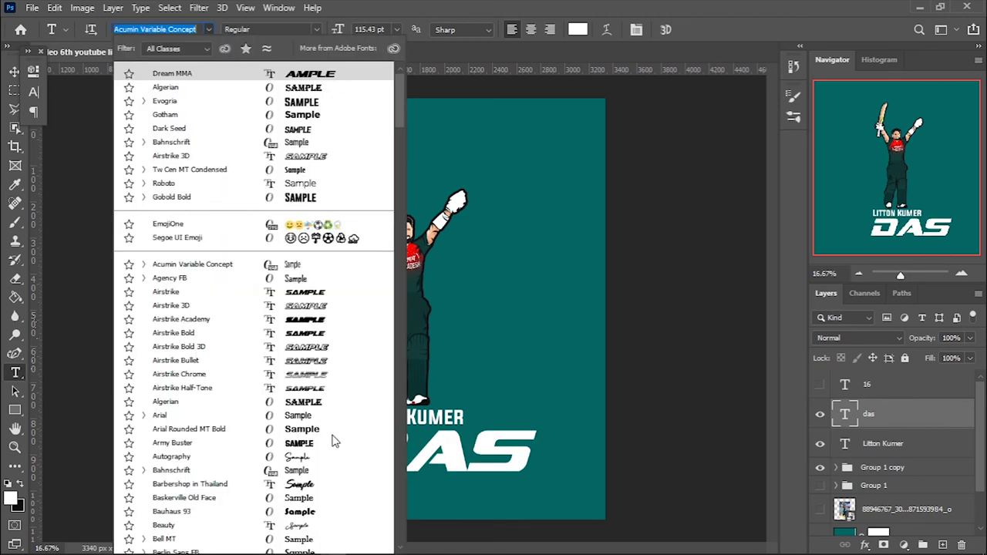
pyautogui.scroll(-20, 324, 501)
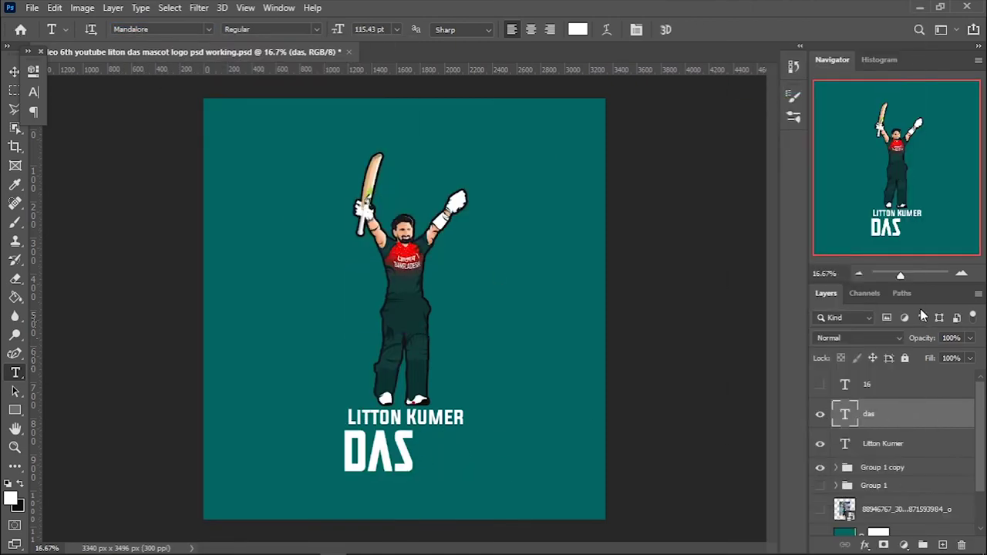
pyautogui.click(162, 30)
# Move the 16 text right next to DAS
pyautogui.click(277, 101)
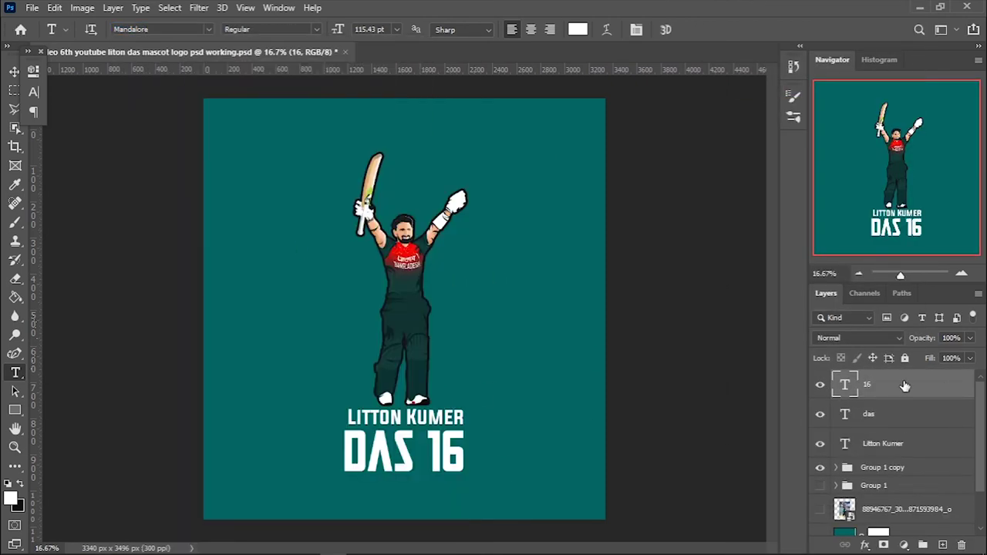
pyautogui.hotkey('ctrl', 't')
pyautogui.moveTo(451, 461); pyautogui.dragTo(438, 461)
pyautogui.click(716, 29)
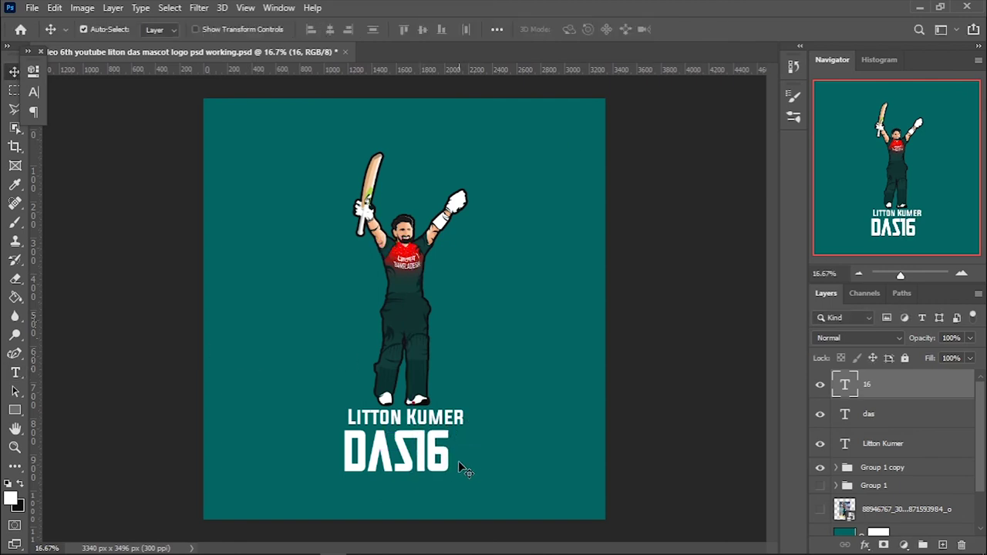
# Enlarge das and 16 together and position DAS16 under the name
pyautogui.hotkey('ctrl', '+')
pyautogui.hotkey('ctrl', '+')
pyautogui.hotkey('ctrl', '+')
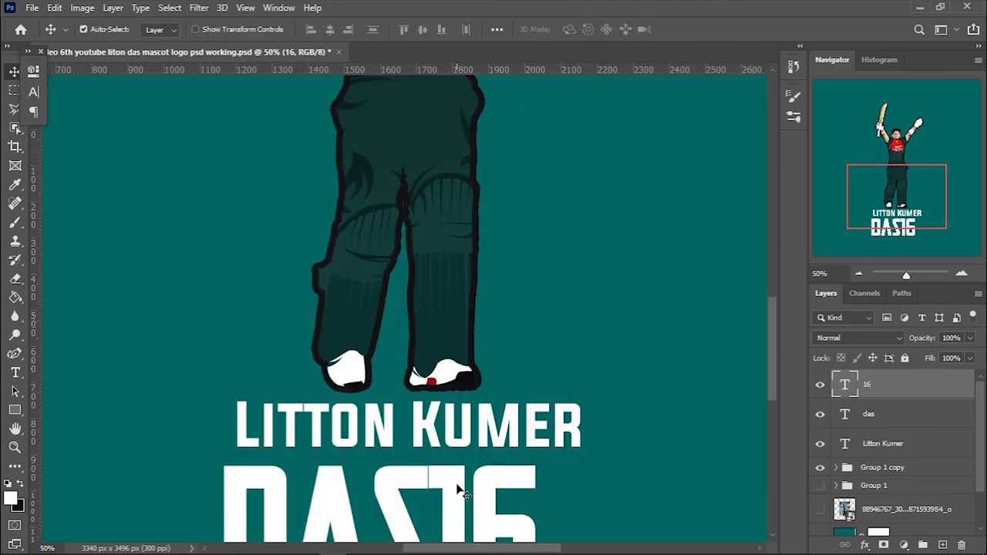
pyautogui.scroll(-2, 565, 489)
pyautogui.keyDown('ctrl'); pyautogui.click(869, 415); pyautogui.keyUp('ctrl')
pyautogui.hotkey('ctrl', 't')
pyautogui.moveTo(557, 443)
pyautogui.mouseDown()
pyautogui.moveTo(507, 444)
pyautogui.moveTo(493, 457)
pyautogui.mouseUp()
pyautogui.press('Return')
pyautogui.hotkey('ctrl', '-')
pyautogui.hotkey('ctrl', '-')
pyautogui.moveTo(413, 367); pyautogui.dragTo(415, 375)
pyautogui.hotkey('ctrl', '-')
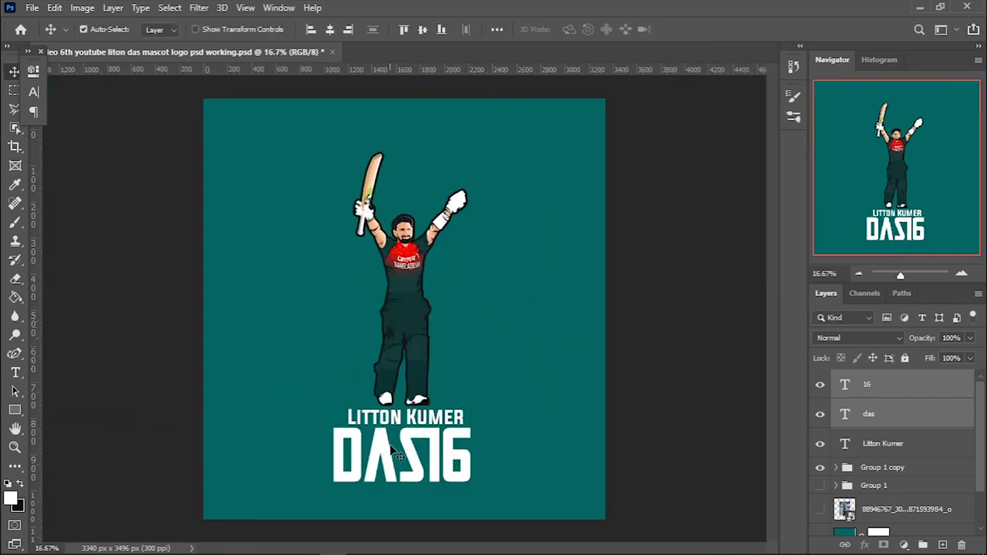
pyautogui.moveTo(420, 446); pyautogui.dragTo(423, 446)
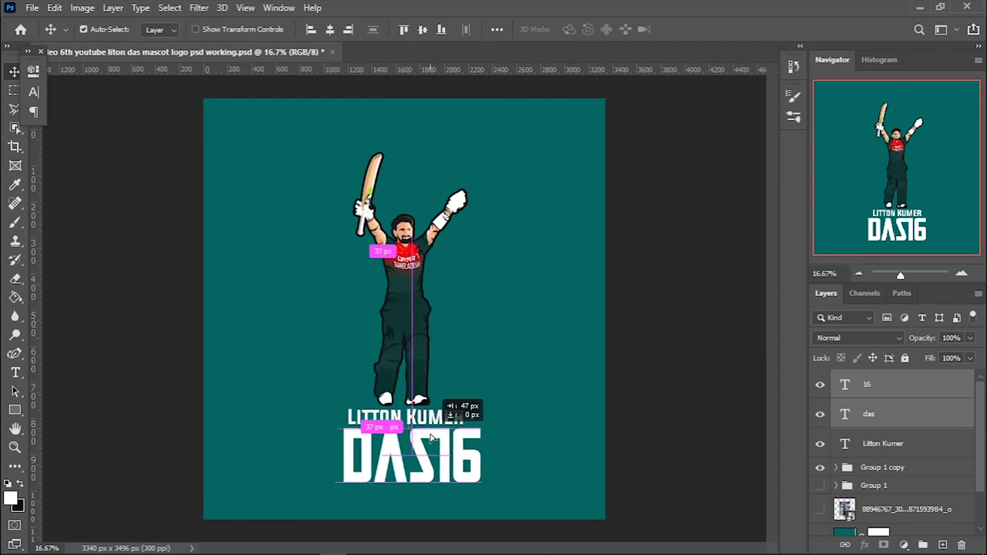
# Edit the LITTON KUMER text, entering 50, and shift it slightly right
pyautogui.press('t')
pyautogui.click(351, 417)
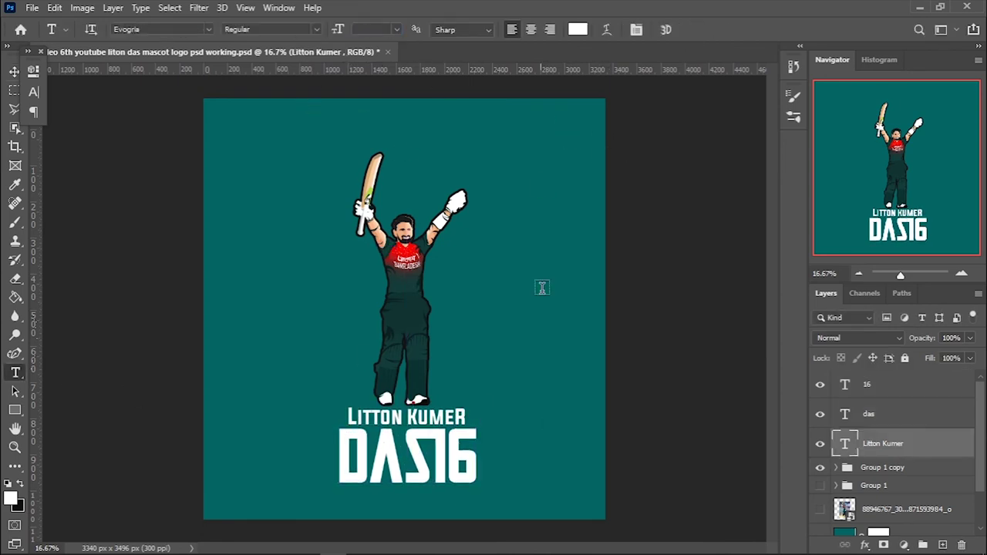
pyautogui.write('50')
pyautogui.hotkey('ctrl', 'z')
pyautogui.write('50')
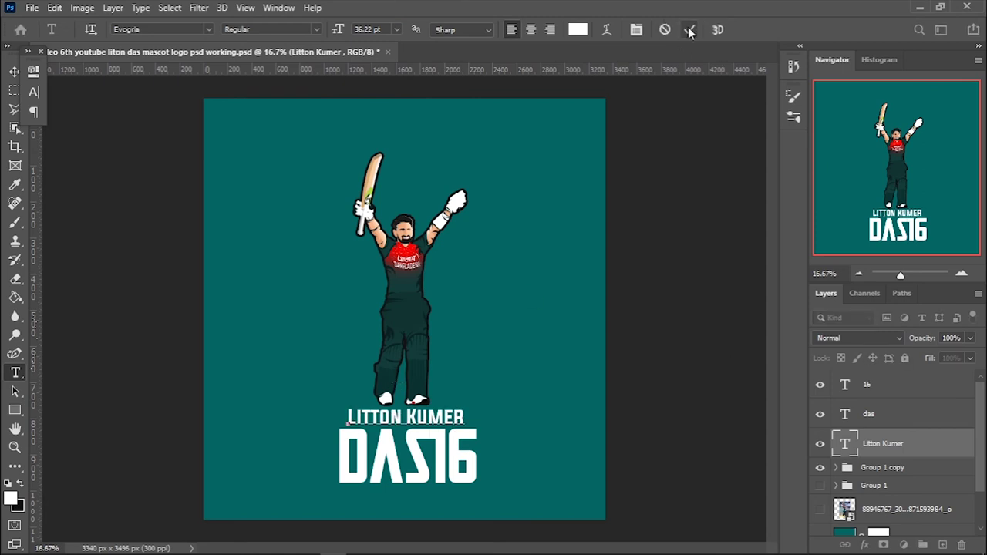
pyautogui.press('v')
pyautogui.moveTo(422, 417); pyautogui.dragTo(432, 417)
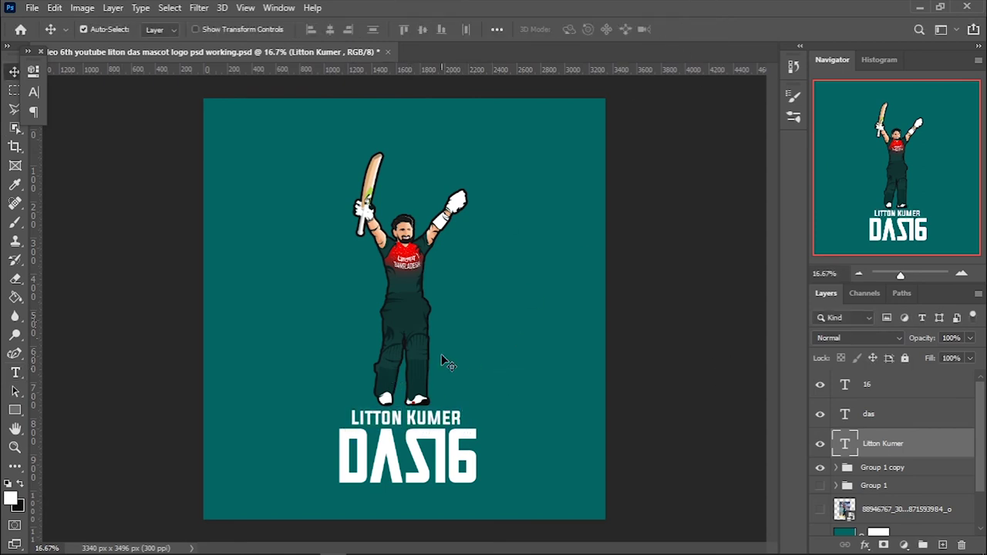
# Nudge the cricketer group up about 8 px, bring it to the top, and add Layer 60
pyautogui.click(926, 468)
pyautogui.moveTo(474, 256); pyautogui.dragTo(474, 249)
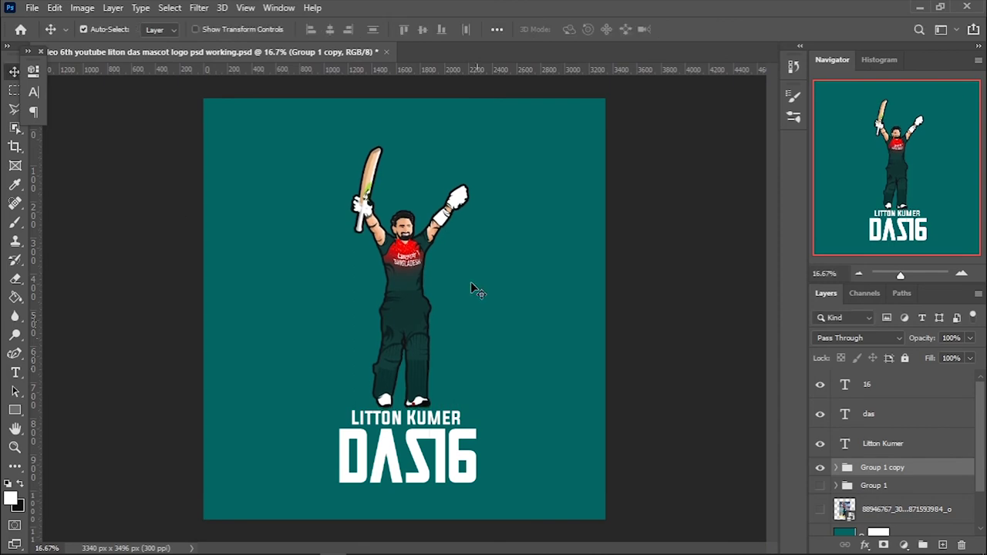
pyautogui.hotkey('ctrl', '+')
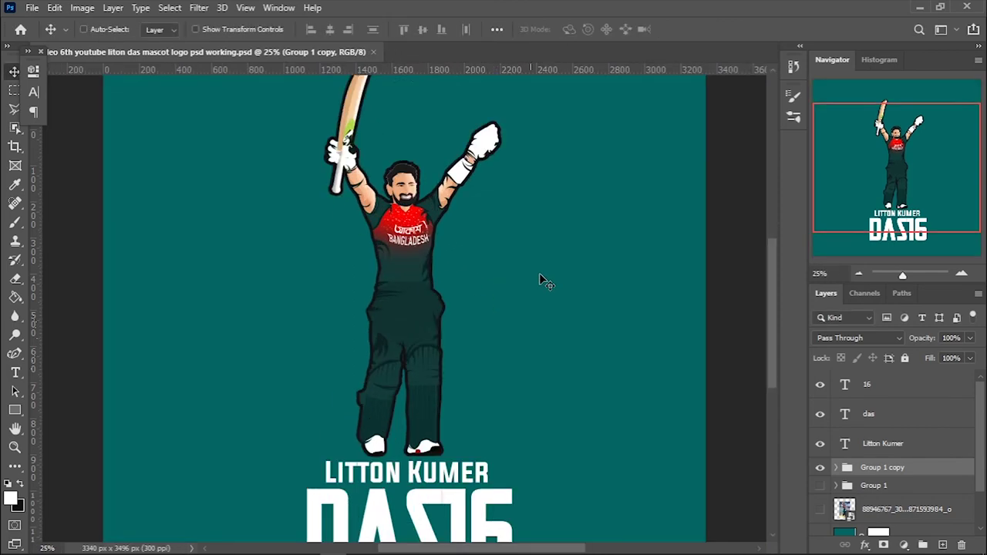
pyautogui.scroll(-2, 539, 273)
pyautogui.hotkey('ctrl', 'shift', ']')
pyautogui.moveTo(874, 486); pyautogui.dragTo(942, 546)
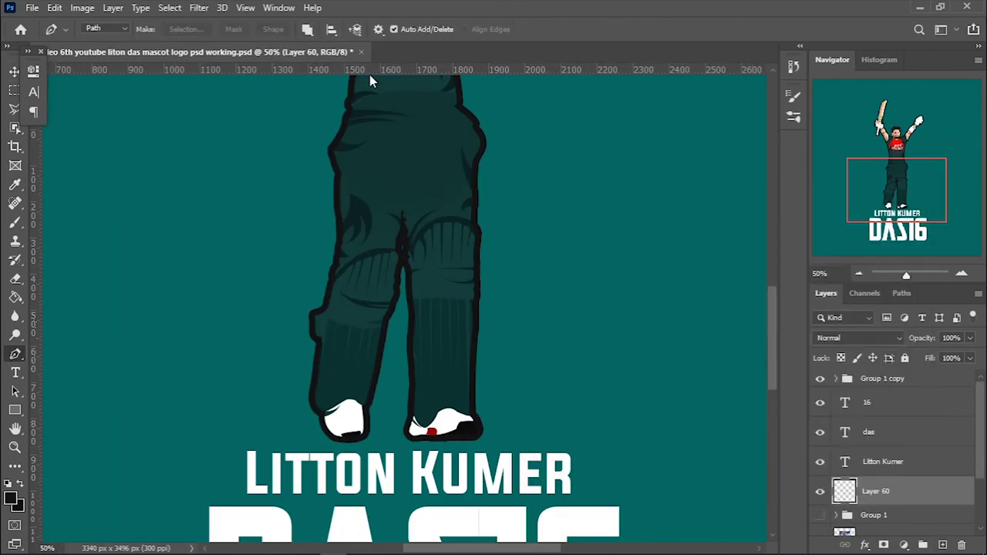
# Drag ruler guides to frame the banner area behind the name
pyautogui.moveTo(355, 445); pyautogui.dragTo(354, 444)
pyautogui.scroll(-2, 42, 399)
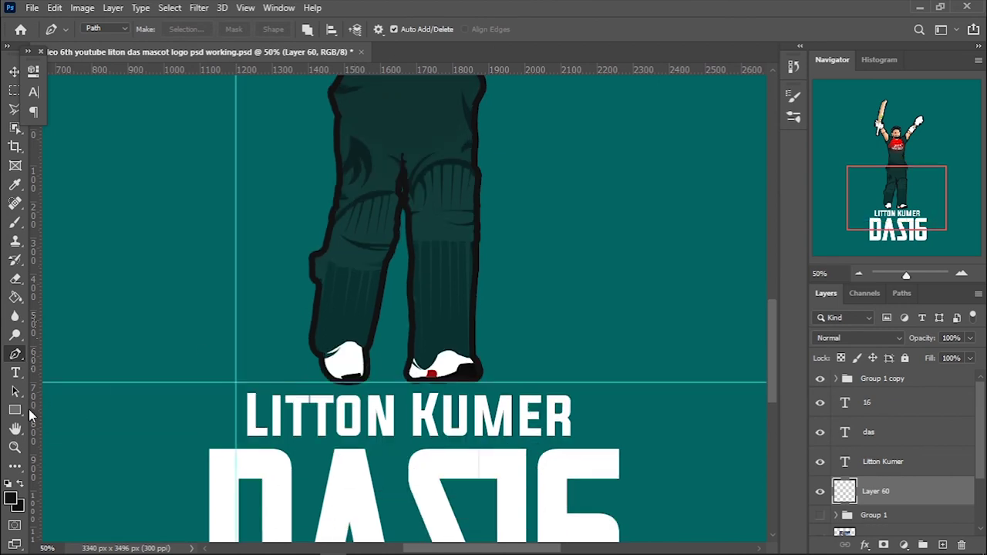
pyautogui.moveTo(581, 411); pyautogui.dragTo(582, 411)
pyautogui.scroll(-3, 582, 411)
pyautogui.moveTo(388, 69); pyautogui.dragTo(396, 331)
pyautogui.scroll(-2, 396, 332)
pyautogui.moveTo(33, 322); pyautogui.dragTo(198, 322)
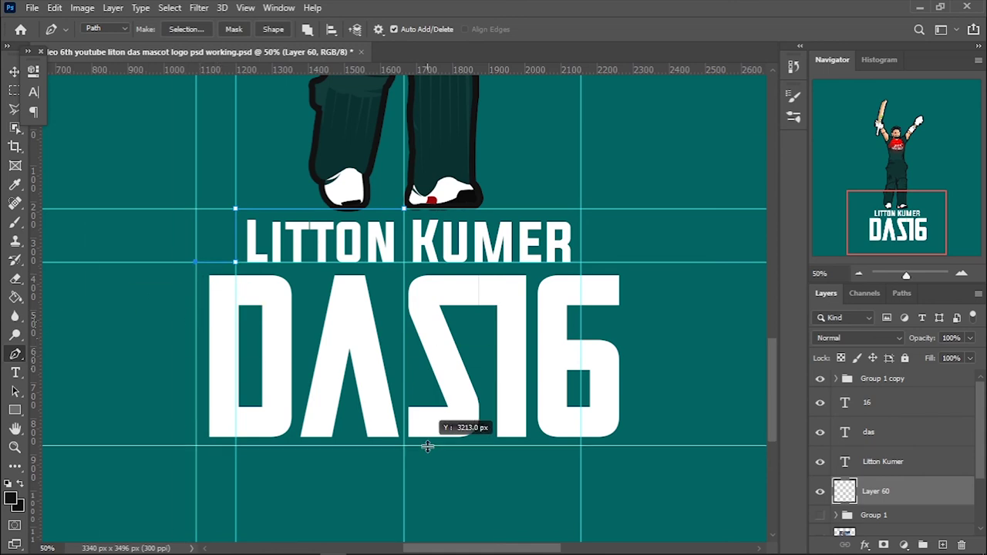
# Fill the banner's left-half Pen path black and mirror a copy onto the right half
pyautogui.rightClick(421, 263)
pyautogui.click(456, 340)
pyautogui.click(591, 132)
pyautogui.hotkey('ctrl', 'j')
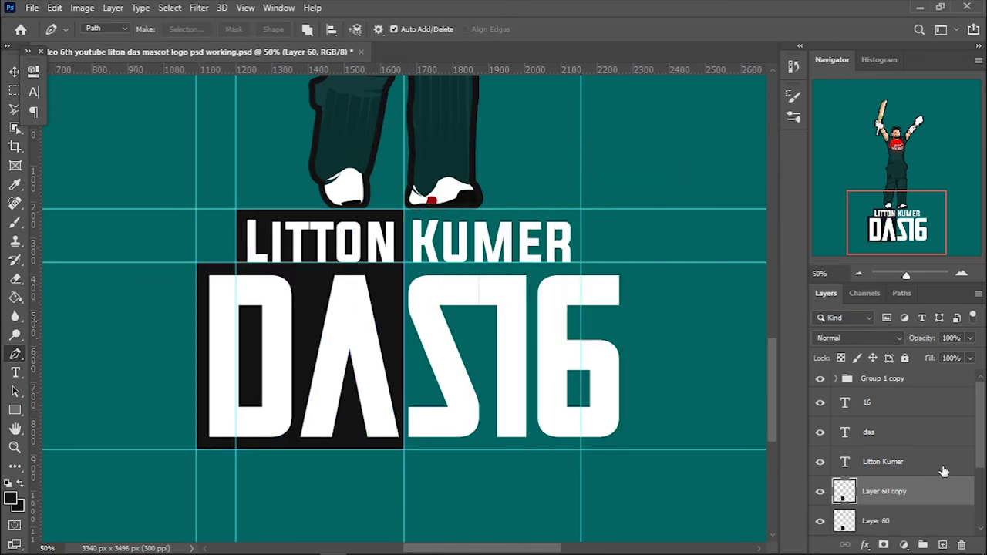
pyautogui.hotkey('ctrl', 't')
pyautogui.moveTo(196, 328); pyautogui.dragTo(612, 328)
pyautogui.press('Return')
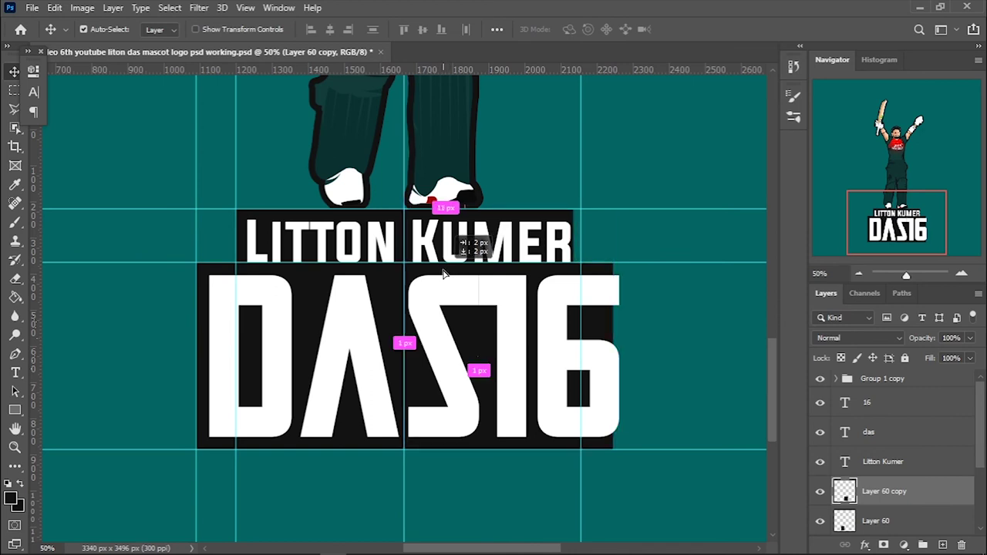
# Add a new empty layer while briefly hiding the mirrored banner half
pyautogui.click(820, 492)
pyautogui.hotkey('ctrl', 'shift', 'alt', 'n')
pyautogui.scroll(1, 494, 305)
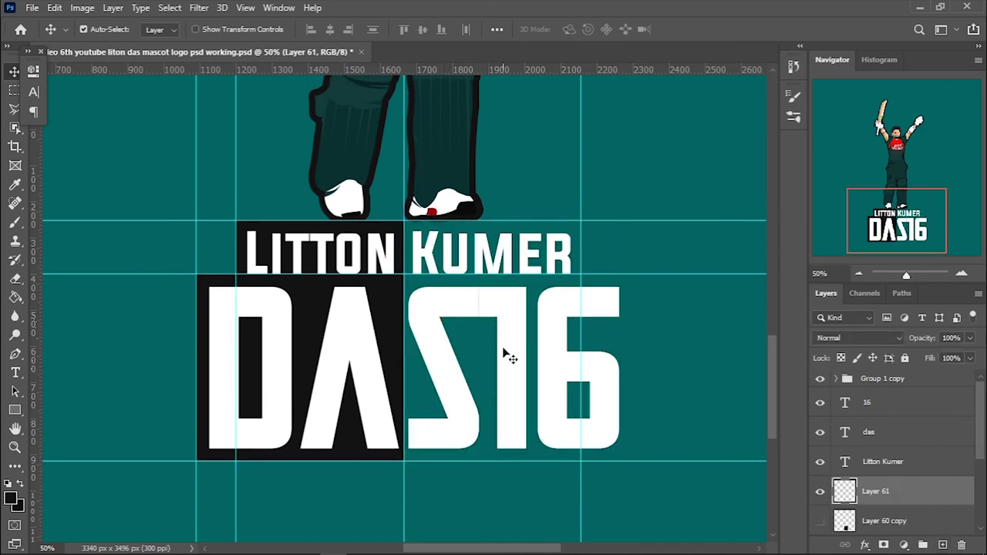
pyautogui.click(820, 522)
# Scale the das and 16 text layers to about 90.72% to fit the banner
pyautogui.click(869, 432)
pyautogui.keyDown('shift'); pyautogui.click(867, 402); pyautogui.keyUp('shift')
pyautogui.hotkey('ctrl', 't')
pyautogui.moveTo(522, 348); pyautogui.dragTo(497, 347)
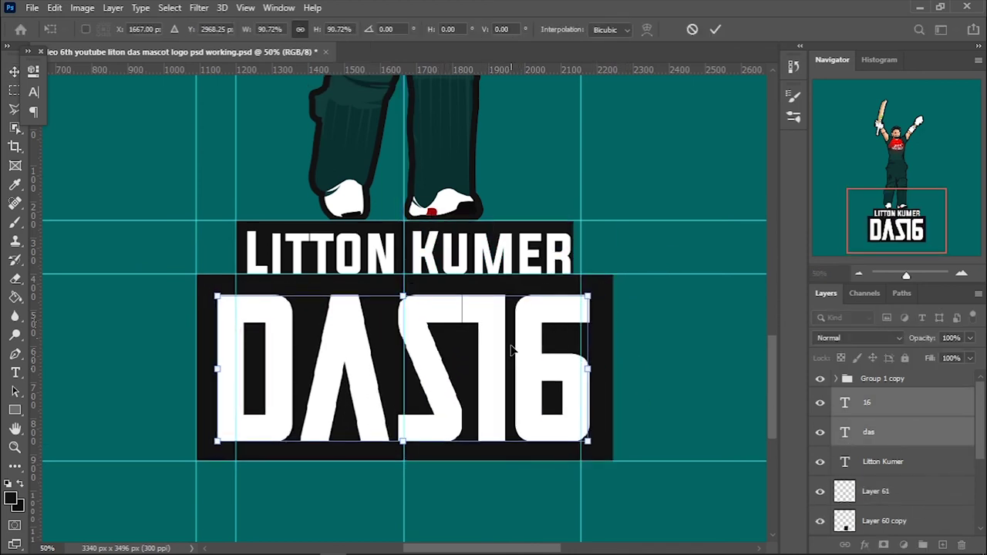
pyautogui.press('Return')
pyautogui.hotkey('ctrl', '0')
pyautogui.hotkey('ctrl', '+')
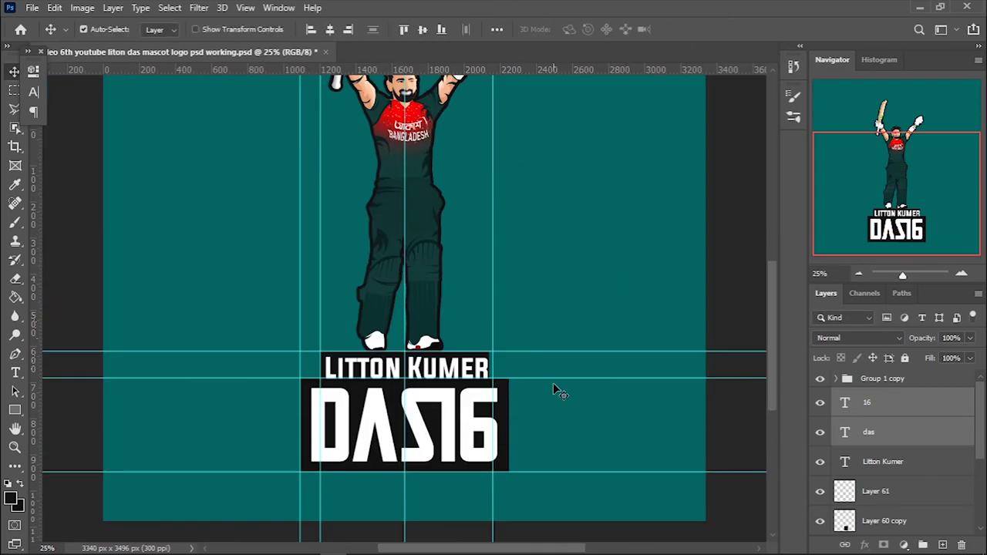
# Draw the left flare beside the banner with the Pen tool and fill it black
pyautogui.click(921, 493)
pyautogui.hotkey('ctrl', '+')
pyautogui.click(628, 403)
pyautogui.press('p')
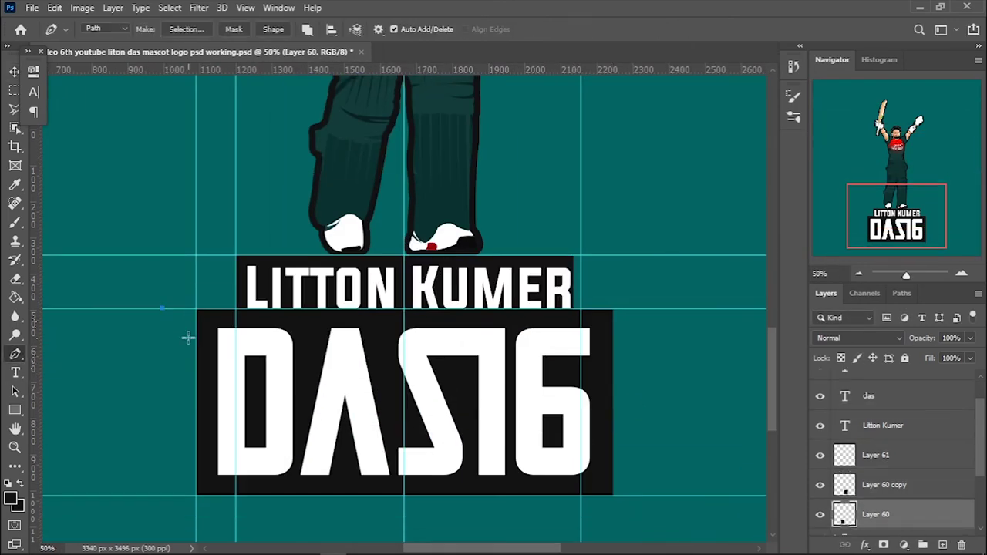
pyautogui.rightClick(194, 338)
pyautogui.press('Return')
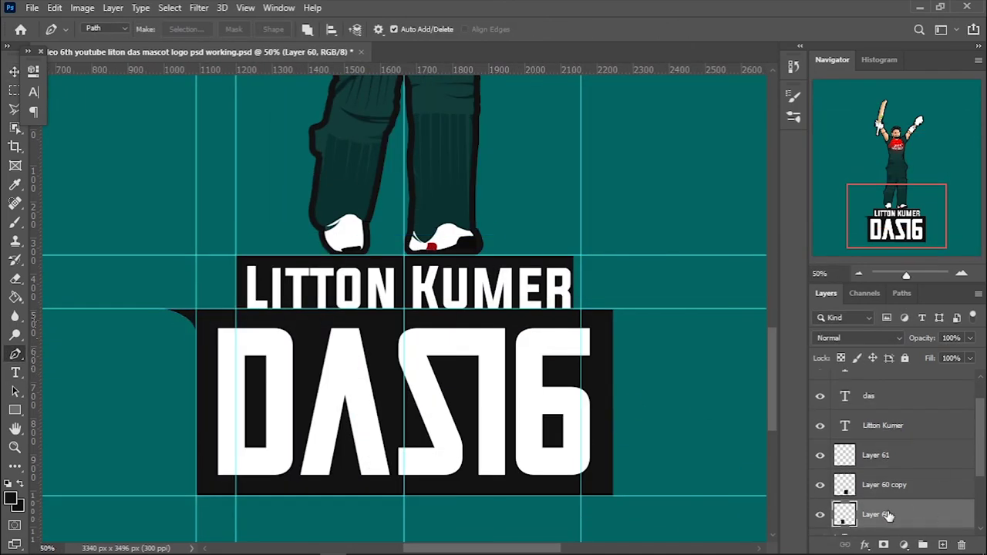
# Duplicate the flare, flip it horizontally, and place it on the banner's right side
pyautogui.hotkey('ctrl', 'j')
pyautogui.hotkey('ctrl', 't')
pyautogui.rightClick(347, 125)
pyautogui.click(397, 371)
pyautogui.moveTo(347, 393); pyautogui.dragTo(604, 394)
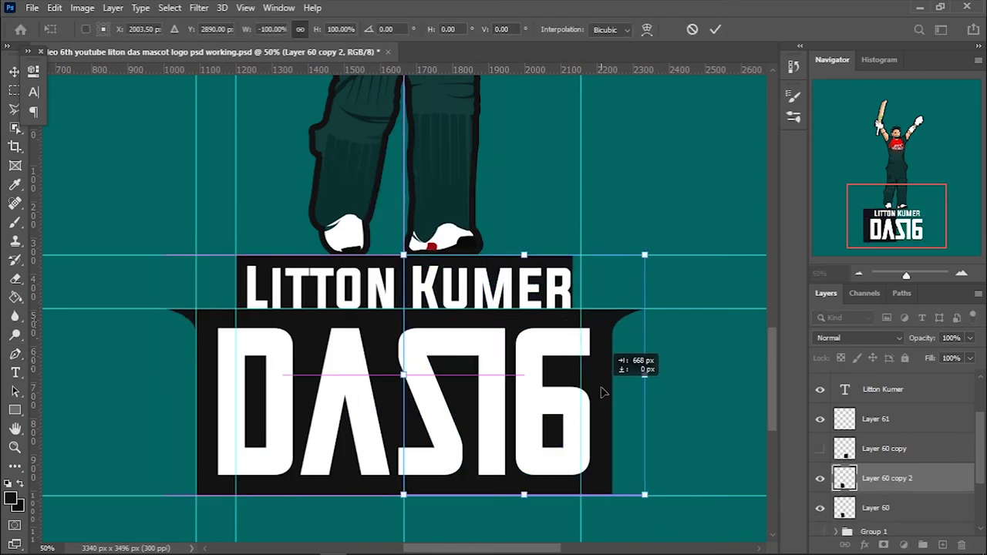
pyautogui.press('Return')
pyautogui.scroll(3, 511, 333)
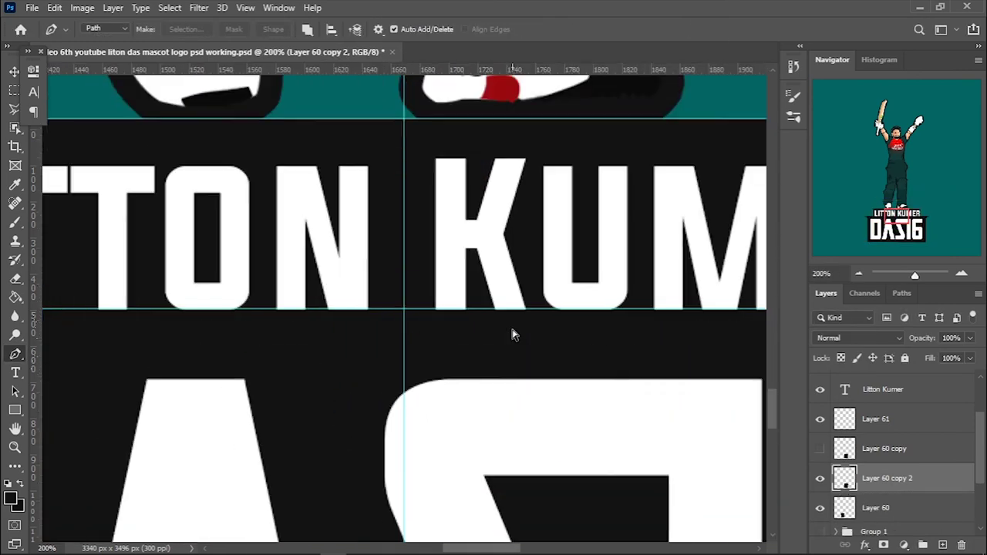
pyautogui.scroll(-6, 513, 330)
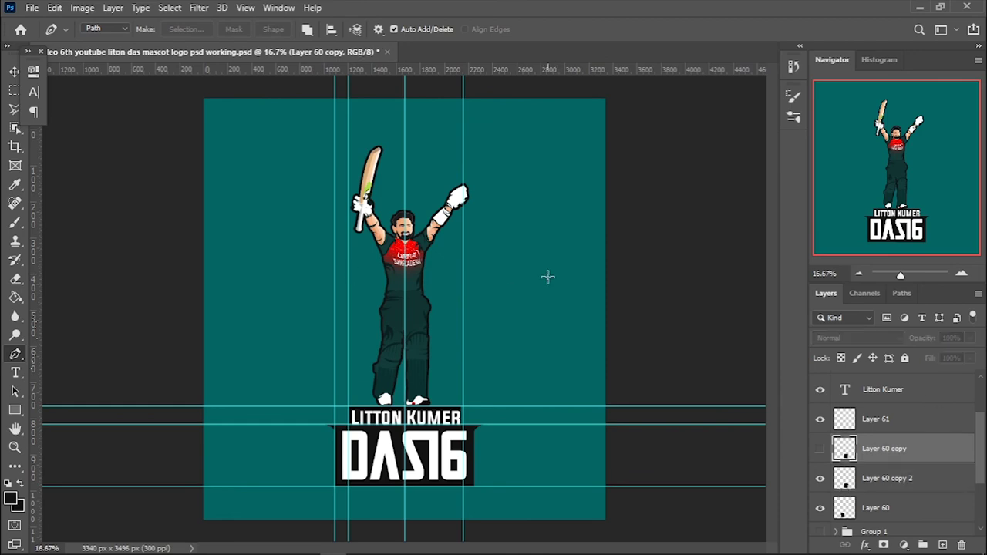
pyautogui.scroll(2, 404, 463)
pyautogui.scroll(3, 895, 432)
# Give the DAS16 lettering a #098177 teal Stroke layer style
pyautogui.click(895, 432)
pyautogui.keyDown('shift'); pyautogui.click(895, 416); pyautogui.keyUp('shift')
pyautogui.doubleClick(911, 403)
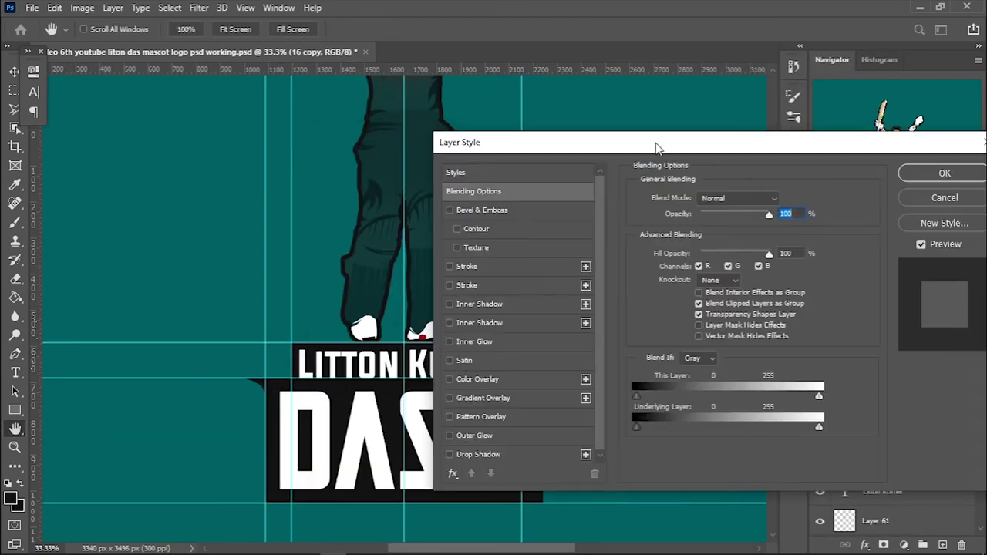
pyautogui.click(478, 285)
pyautogui.click(661, 332)
pyautogui.click(385, 94)
pyautogui.click(716, 337)
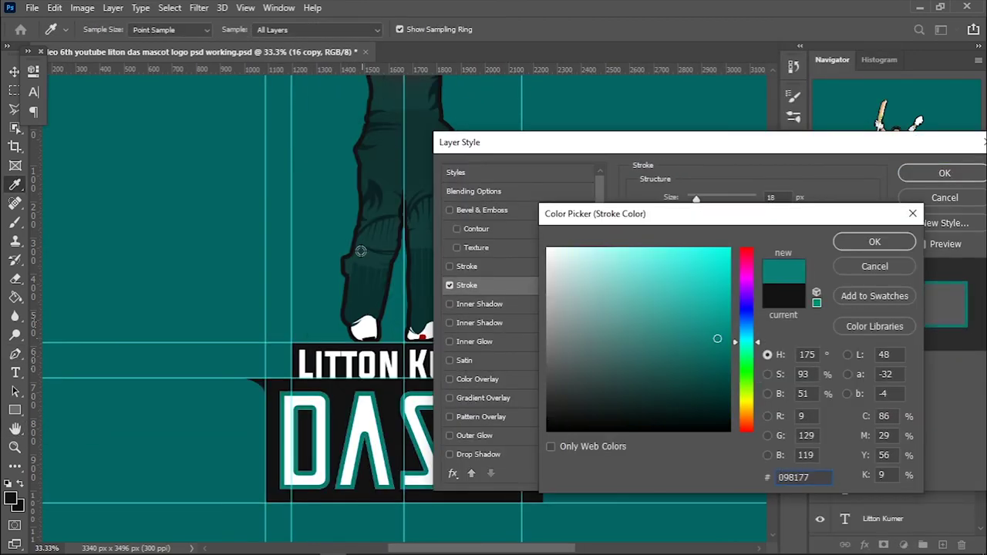
pyautogui.click(875, 241)
pyautogui.press('Return')
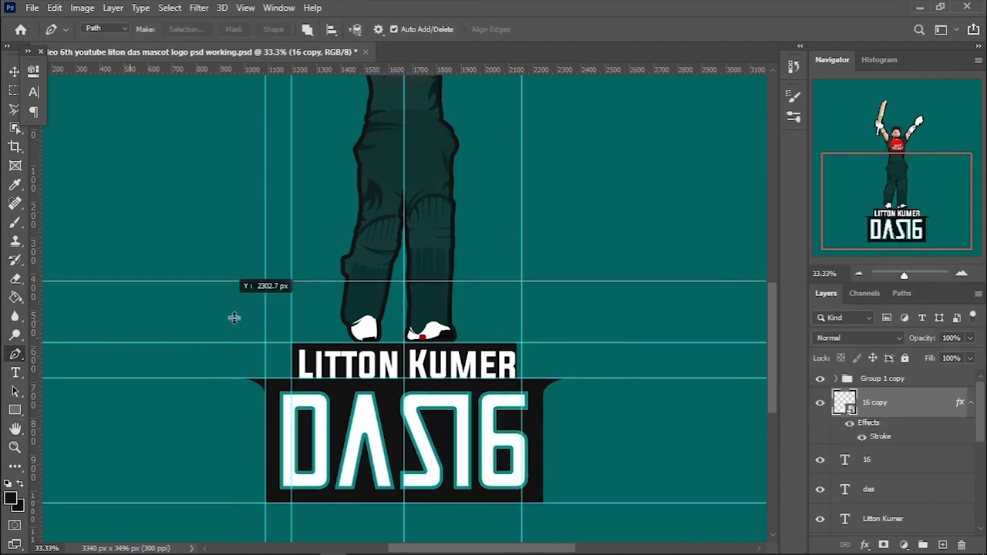
# Turn the lower-letters path into a selection and rasterize the 16 copy layer
pyautogui.rightClick(363, 89)
pyautogui.click(419, 152)
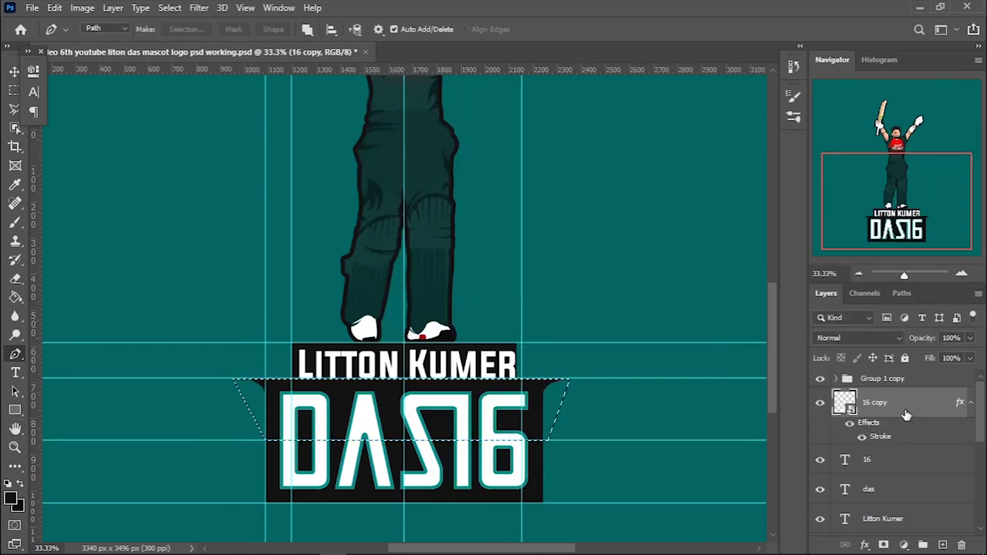
pyautogui.click(15, 279)
pyautogui.press('Delete')
pyautogui.press('Return')
pyautogui.rightClick(907, 409)
pyautogui.click(763, 290)
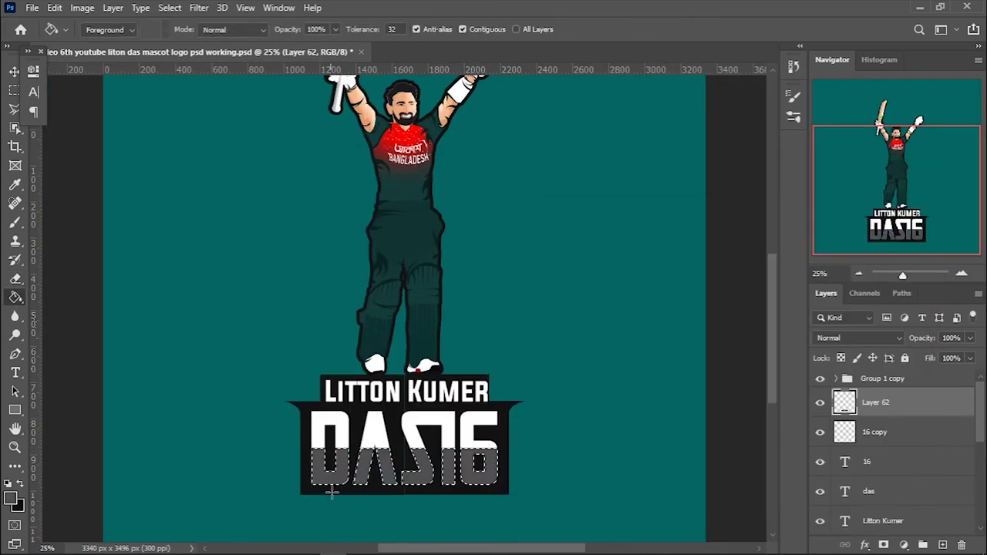
# Fill the lower letters light grey and replace Bevel and Stroke with an Inner Shadow
pyautogui.click(332, 493)
pyautogui.doubleClick(880, 432)
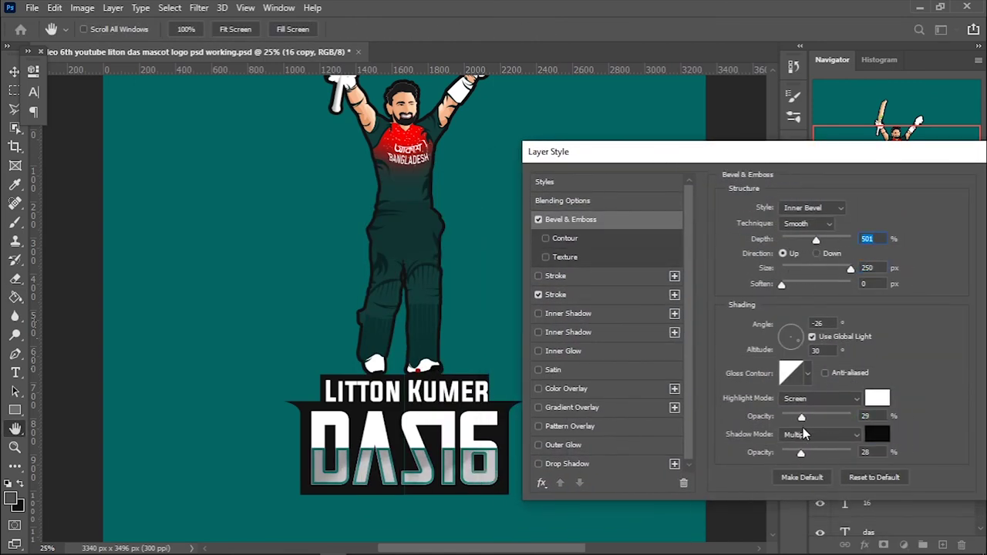
pyautogui.click(539, 295)
pyautogui.click(538, 219)
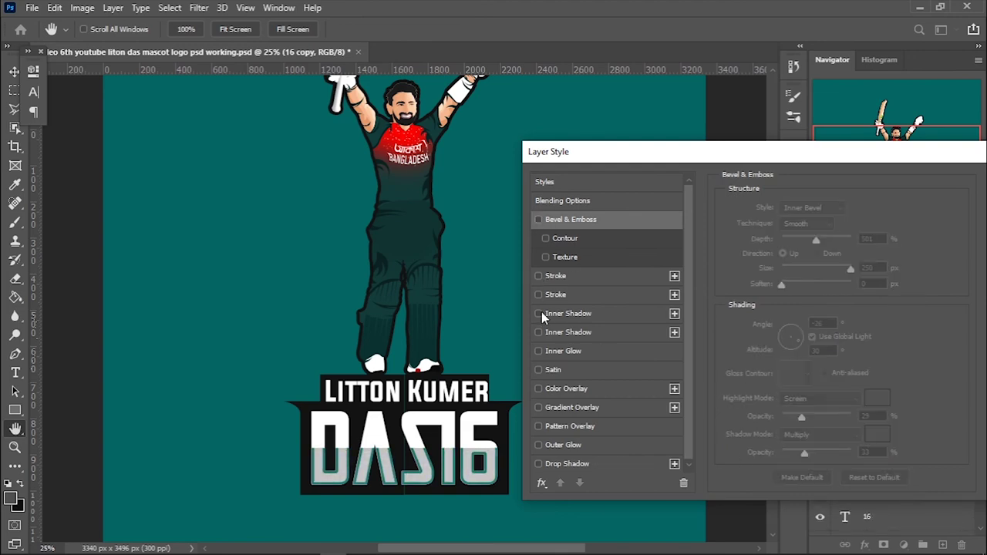
pyautogui.click(543, 314)
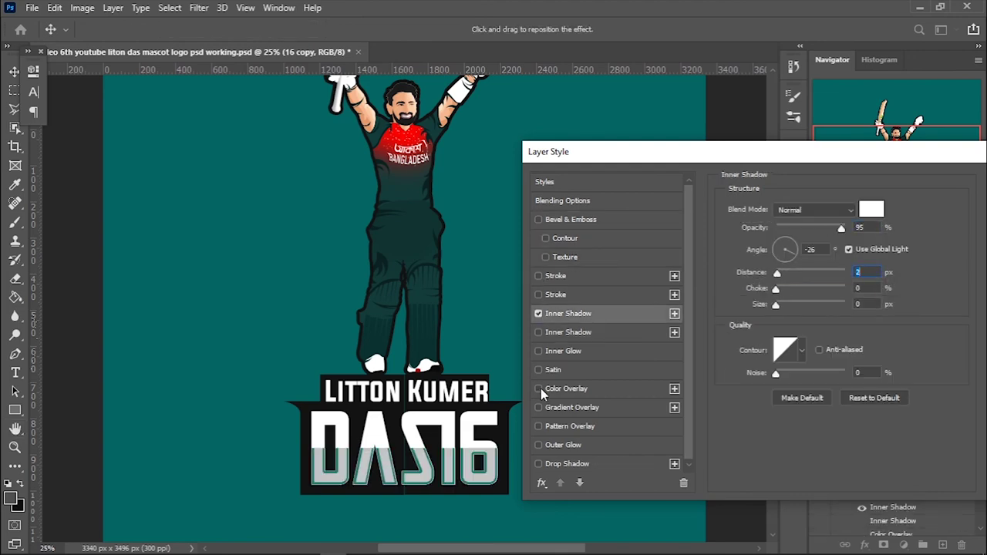
pyautogui.press('Return')
# Add a 13 px teal Stroke to the 16 text layer
pyautogui.hotkey('ctrl', '-')
pyautogui.scroll(-1, 880, 491)
pyautogui.scroll(-1, 880, 491)
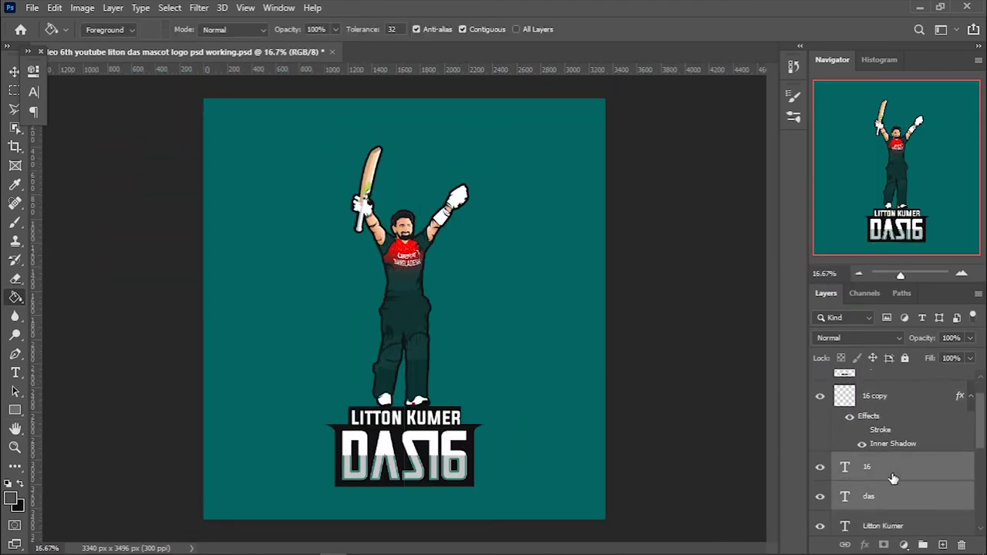
pyautogui.doubleClick(910, 466)
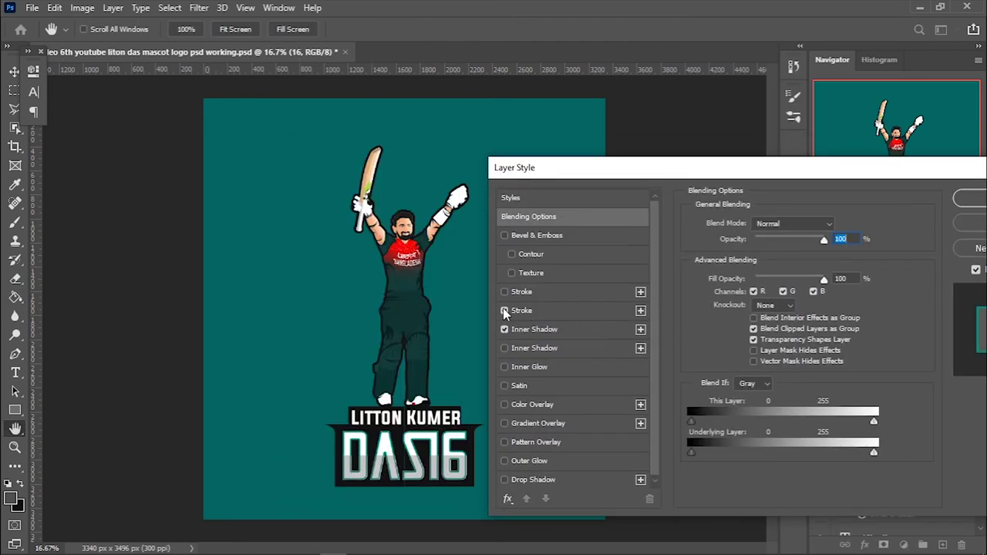
pyautogui.click(517, 310)
pyautogui.click(723, 326)
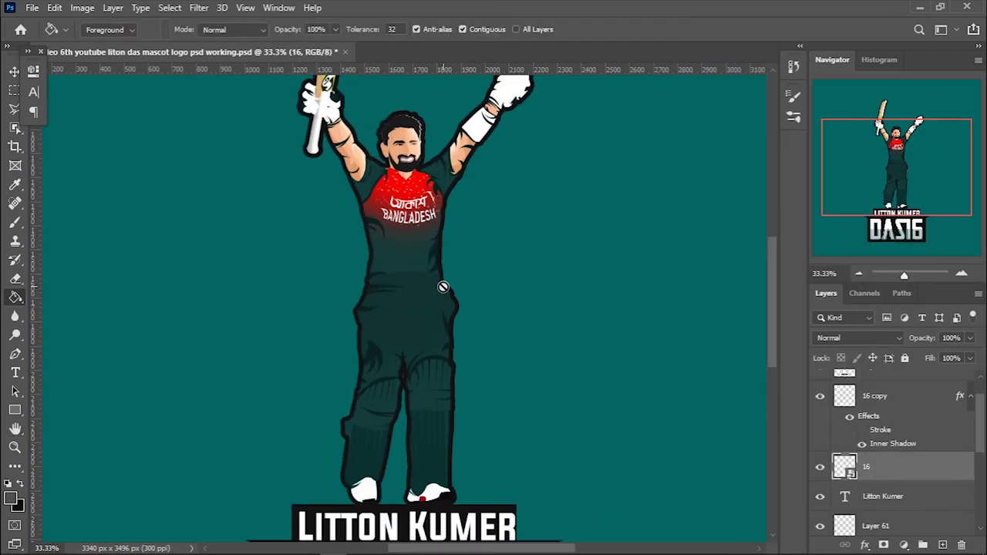
pyautogui.press('Return')
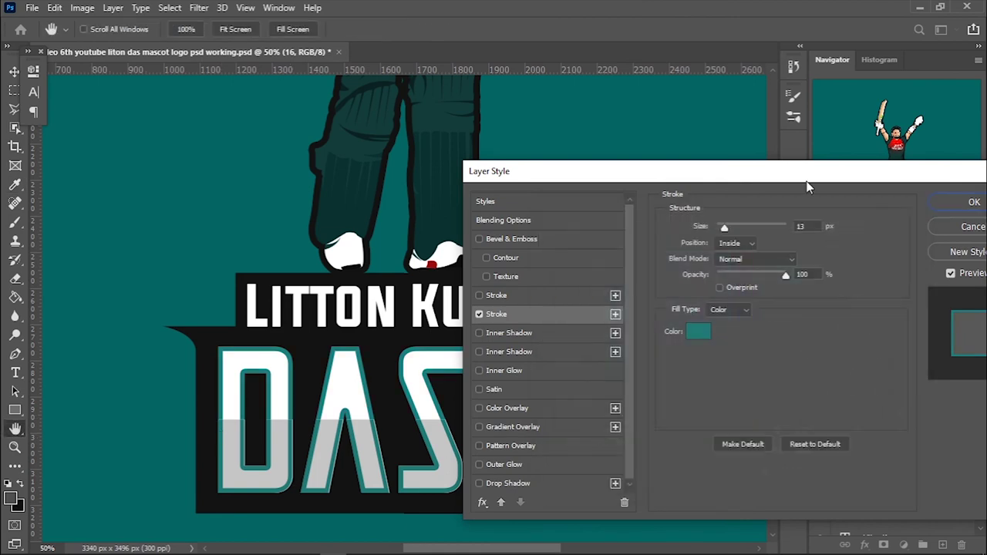
pyautogui.press('Return')
# Load the 16 copy letter shapes as a selection and add new Layer 63
pyautogui.scroll(-1, 862, 468)
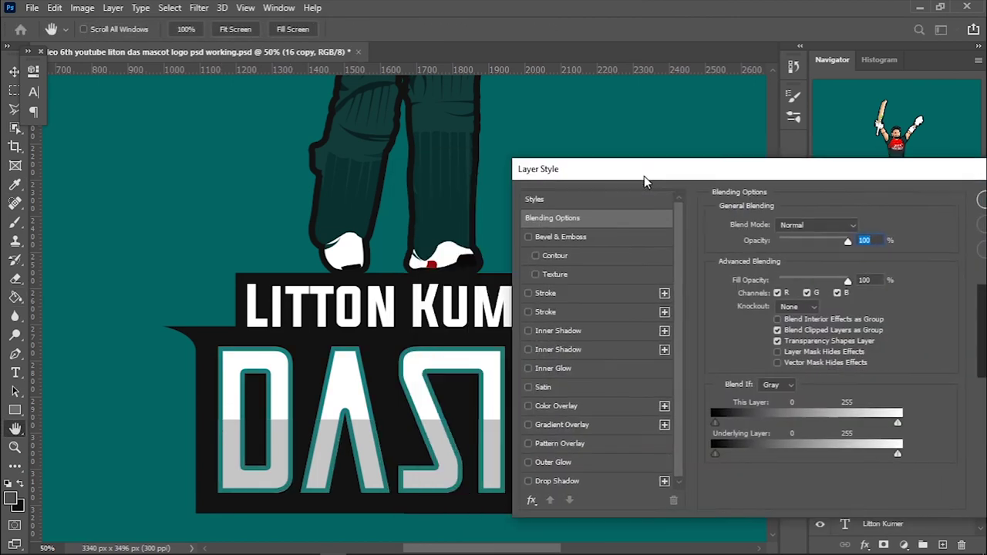
pyautogui.doubleClick(844, 398)
pyautogui.press('Escape')
pyautogui.keyDown('ctrl'); pyautogui.click(845, 397); pyautogui.keyUp('ctrl')
pyautogui.click(943, 545)
# Paint grey shading across the lower halves of the DAS16 letters on Layer 63
pyautogui.press('b')
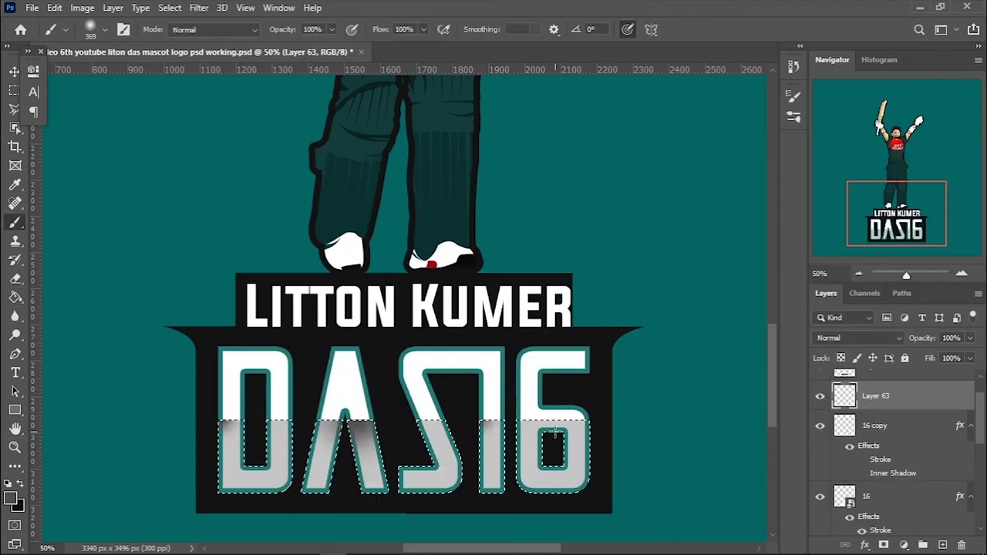
pyautogui.rightClick(369, 321)
pyautogui.press('Escape')
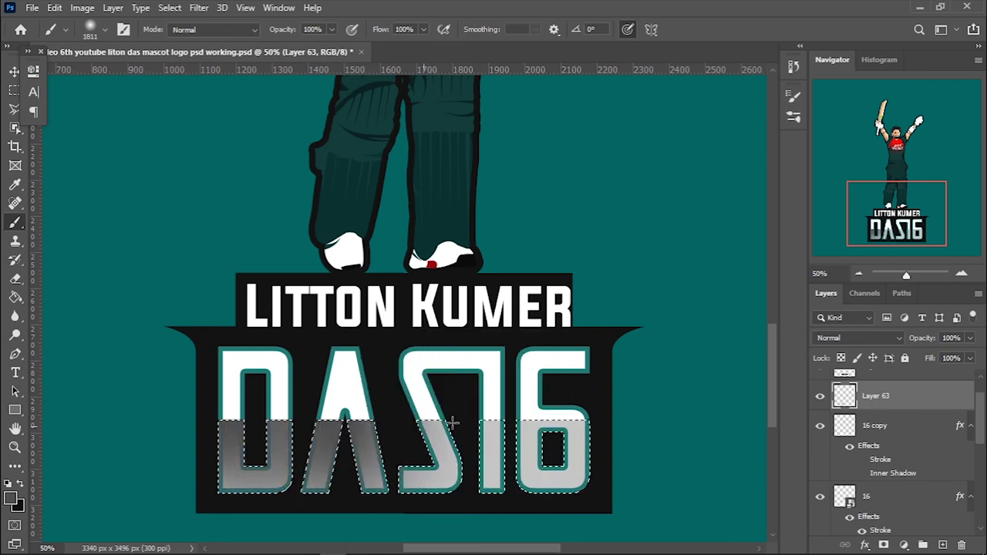
pyautogui.press('e')
pyautogui.rightClick(324, 320)
pyautogui.press('Escape')
pyautogui.press('b')
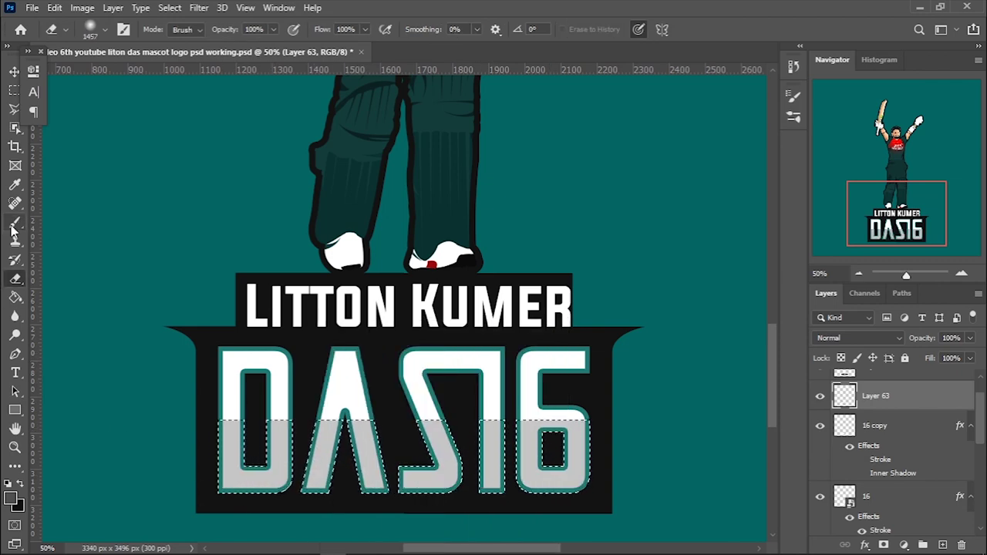
pyautogui.rightClick(232, 319)
pyautogui.press('Escape')
pyautogui.moveTo(224, 532); pyautogui.dragTo(586, 532)
# Set Layer 63's blend mode to Color Burn and review the whole logo
pyautogui.click(859, 338)
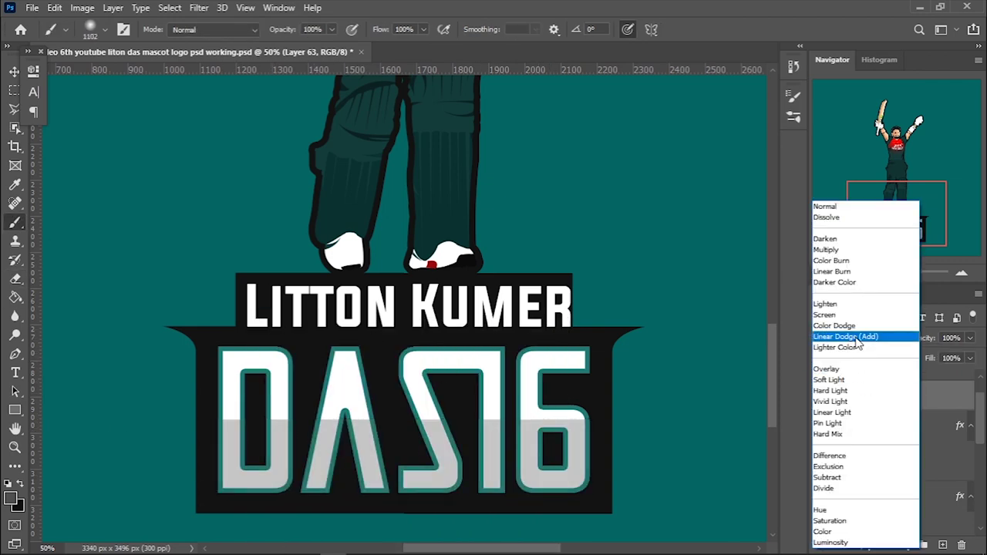
pyautogui.click(855, 258)
pyautogui.hotkey('ctrl', '0')
pyautogui.hotkey('ctrl', '+')
pyautogui.scroll(-2, 766, 360)
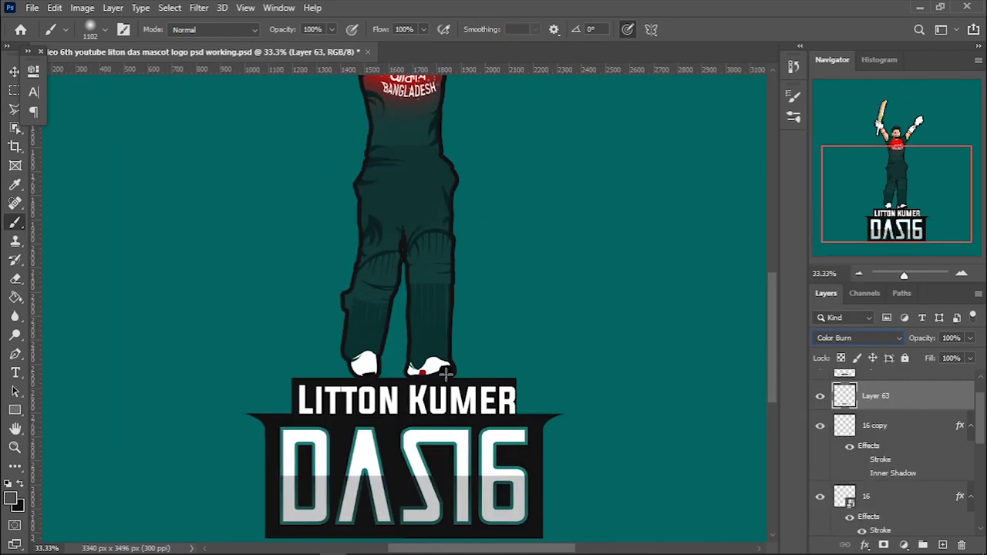
pyautogui.scroll(-2, 864, 463)
pyautogui.click(899, 479)
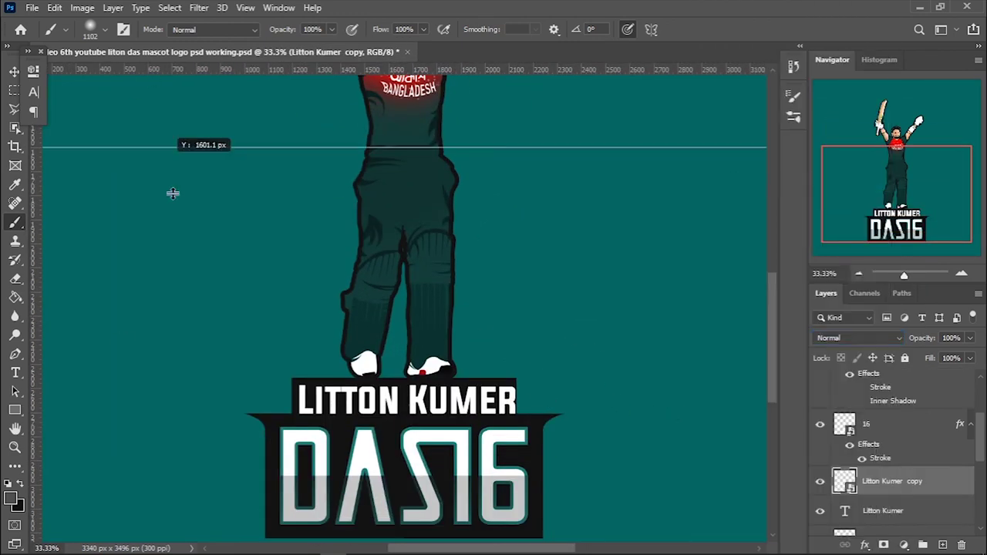
pyautogui.moveTo(173, 193); pyautogui.dragTo(173, 195)
pyautogui.hotkey('ctrl', '+')
pyautogui.rightClick(177, 395)
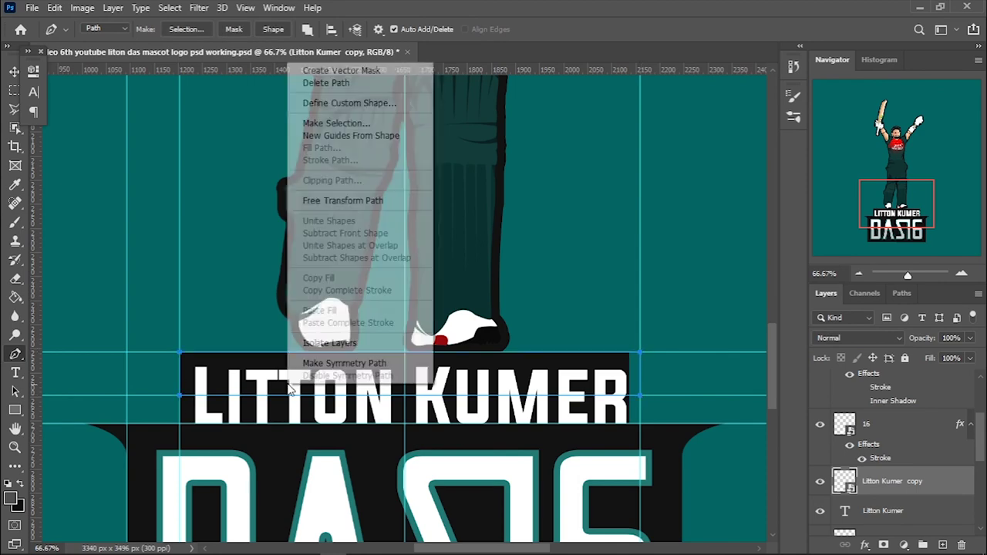
pyautogui.click(342, 126)
pyautogui.press('Return')
pyautogui.press('e')
pyautogui.click(821, 515)
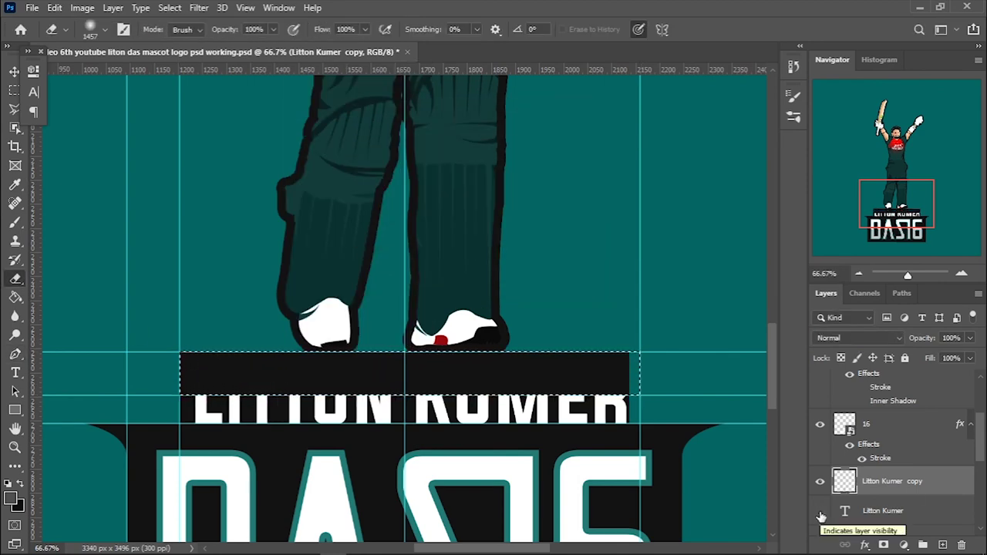
pyautogui.click(821, 515)
pyautogui.doubleClick(949, 481)
pyautogui.click(485, 428)
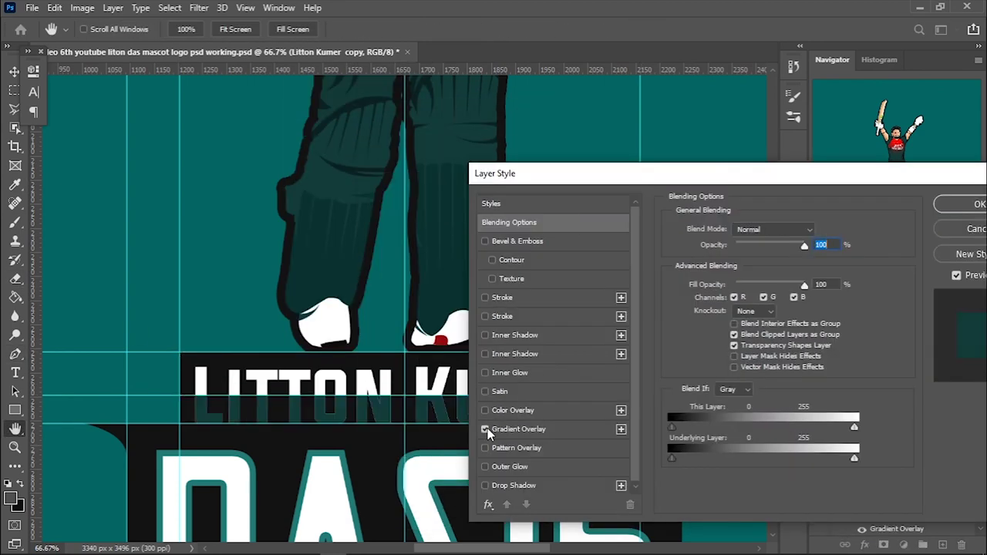
pyautogui.click(502, 316)
pyautogui.press('Return')
pyautogui.click(882, 502)
pyautogui.doubleClick(949, 502)
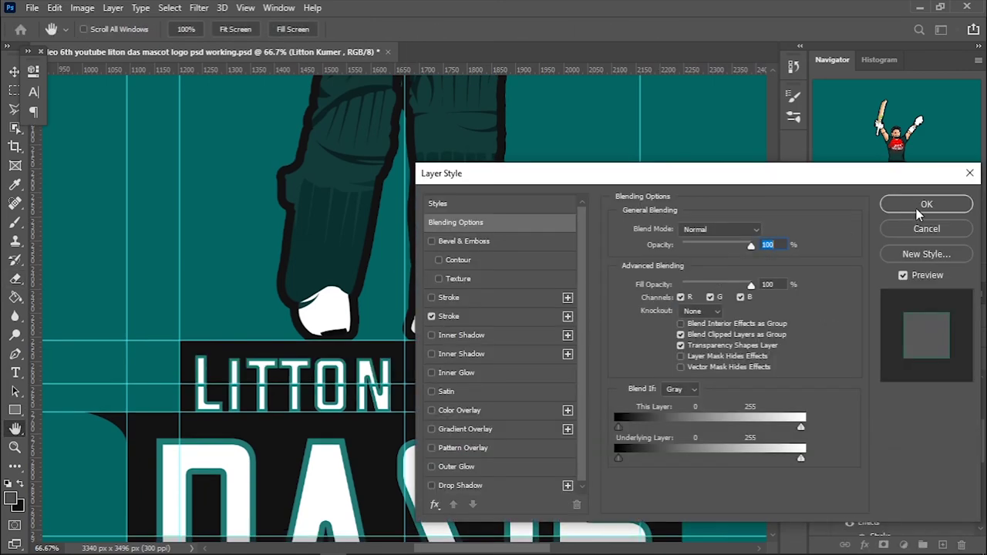
pyautogui.click(926, 204)
# Inspect the name layers' styles, try a teal stroke on the copy, and show Layer 61 again
pyautogui.hotkey('ctrl', '+')
pyautogui.hotkey('ctrl', '+')
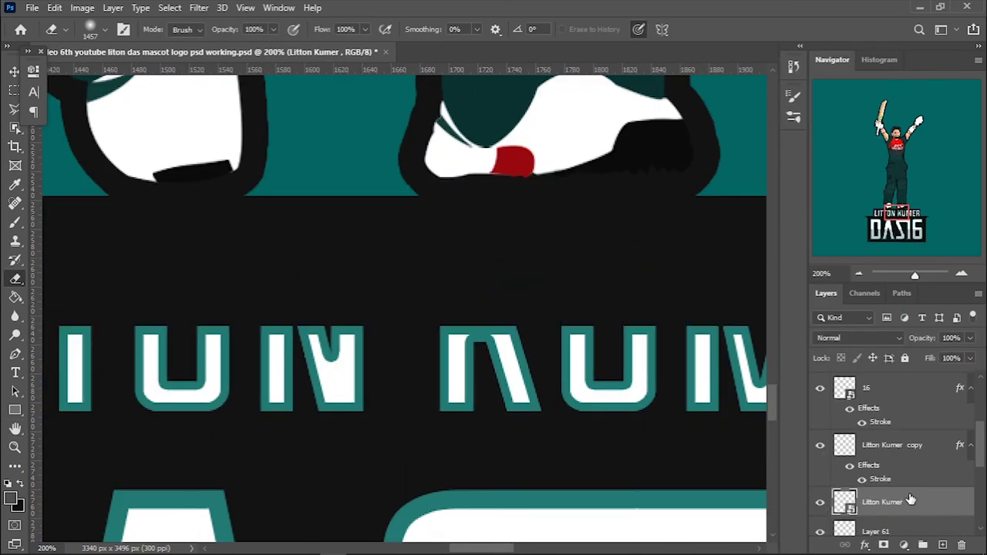
pyautogui.click(821, 466)
pyautogui.doubleClick(949, 495)
pyautogui.press('Return')
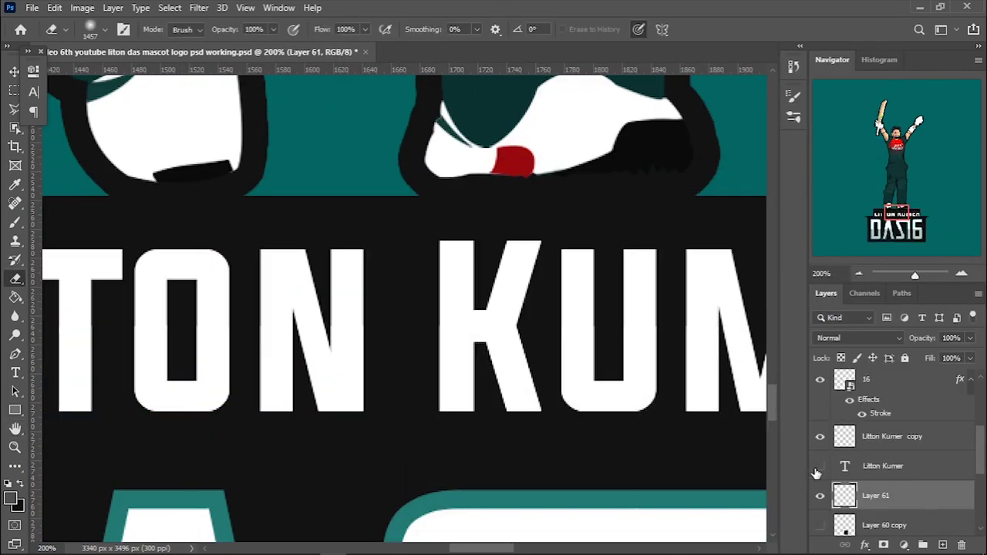
pyautogui.doubleClick(948, 436)
pyautogui.click(561, 321)
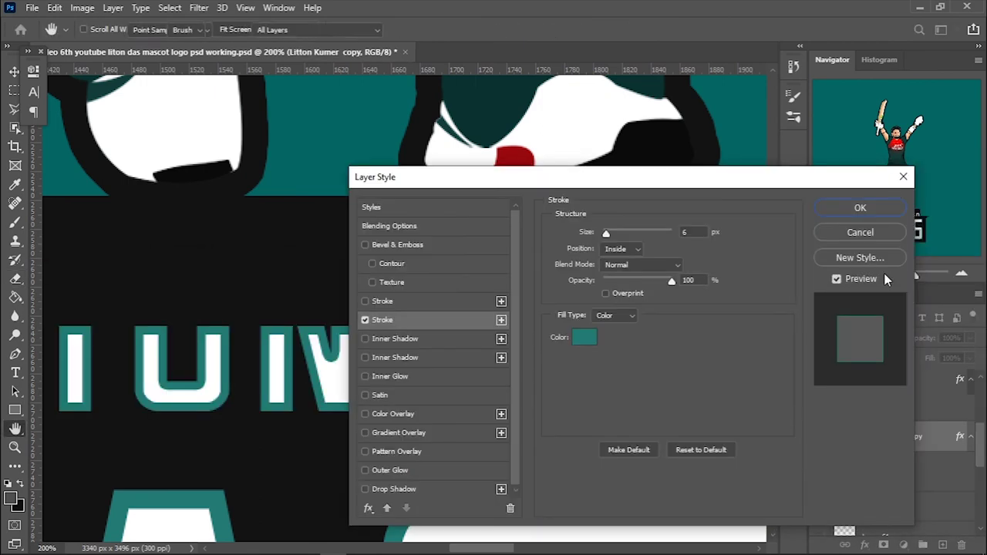
pyautogui.press('Escape')
pyautogui.click(820, 496)
pyautogui.hotkey('ctrl', '-')
pyautogui.hotkey('ctrl', '-')
pyautogui.hotkey('ctrl', '-')
pyautogui.scroll(-1, 887, 462)
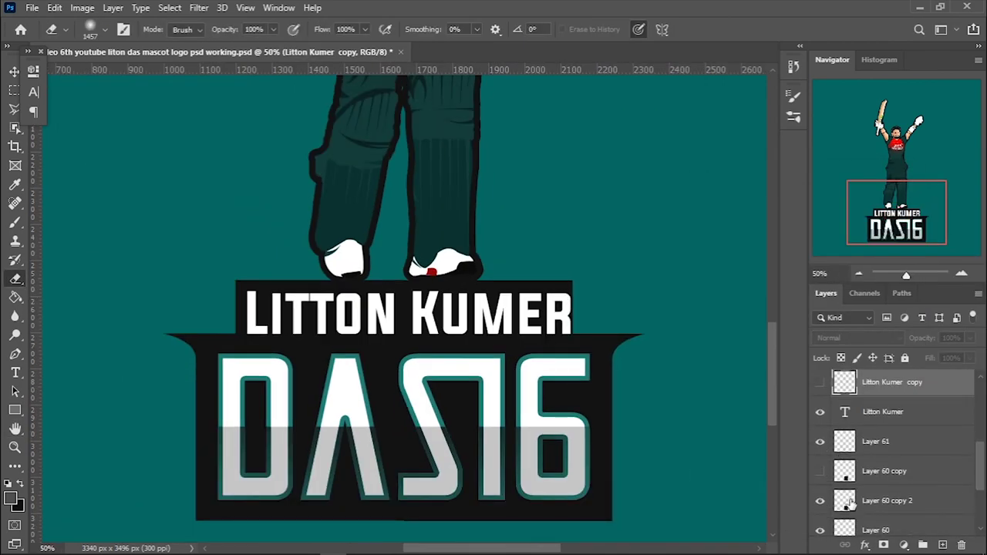
pyautogui.hotkey('ctrl', '+')
pyautogui.click(920, 455)
pyautogui.hotkey('ctrl', 'j')
pyautogui.doubleClick(949, 447)
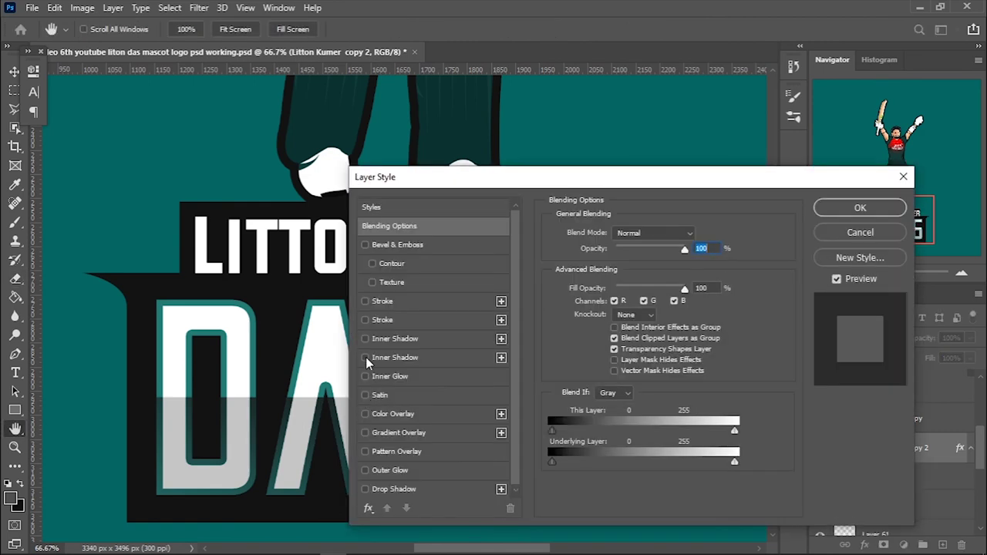
pyautogui.click(368, 319)
pyautogui.press('Return')
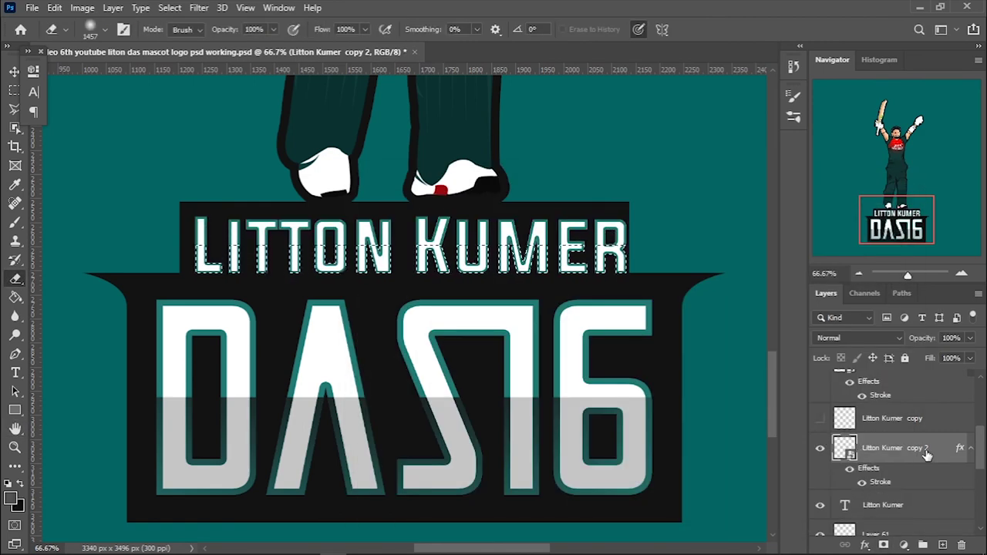
pyautogui.click(884, 545)
pyautogui.click(925, 505)
pyautogui.doubleClick(925, 505)
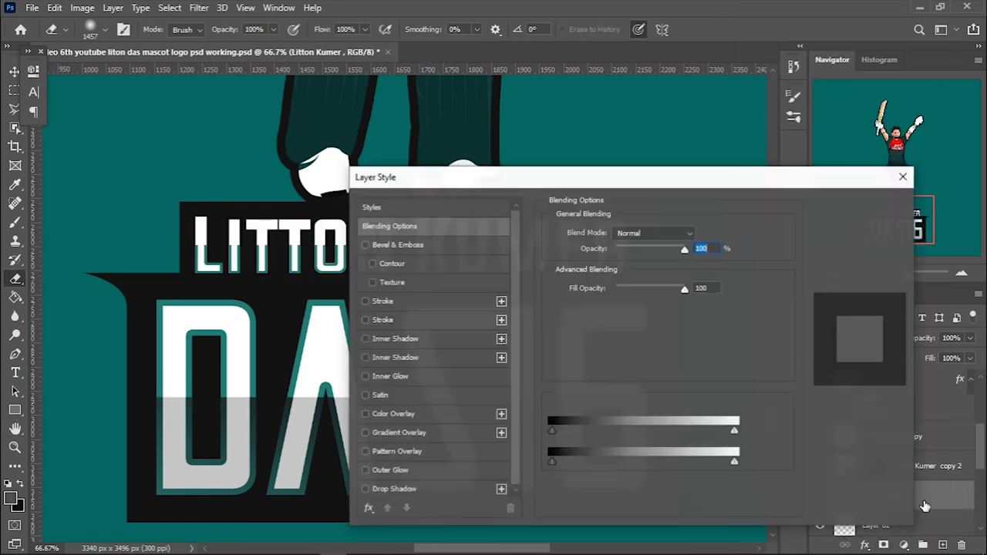
pyautogui.press('Escape')
# Add Layer 64 for shading and set it to Hard Light blending
pyautogui.click(943, 545)
pyautogui.press('b')
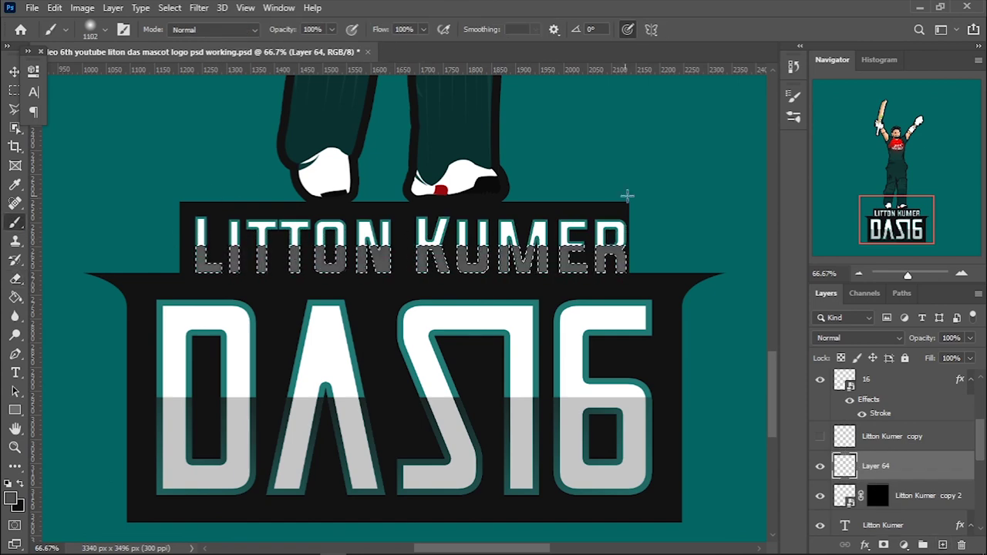
pyautogui.click(848, 342)
pyautogui.click(851, 399)
pyautogui.hotkey('ctrl', '+')
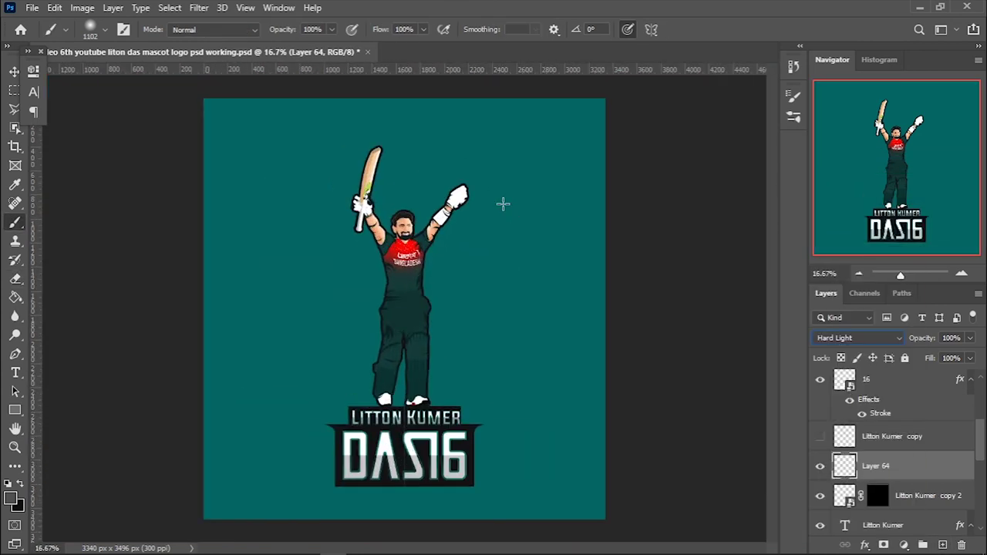
pyautogui.scroll(-2, 925, 471)
# Nudge the LITTON KUMER text into place with Free Transform and save the document
pyautogui.click(887, 435)
pyautogui.hotkey('ctrl', '+')
pyautogui.hotkey('ctrl', 't')
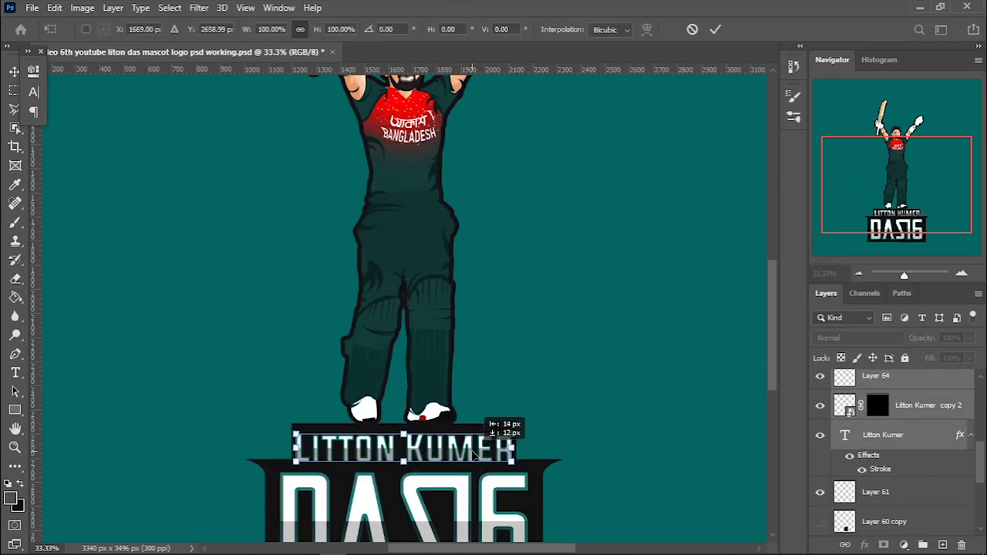
pyautogui.press('Return')
pyautogui.press('v')
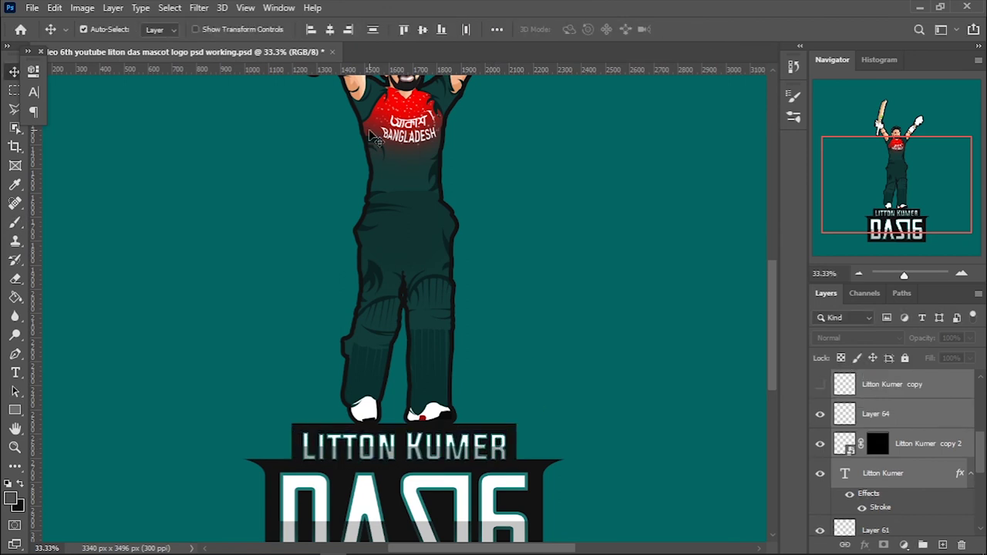
pyautogui.hotkey('ctrl', '-')
pyautogui.hotkey('ctrl', 's')
# Select all the artwork layers and group them
pyautogui.scroll(2, 888, 432)
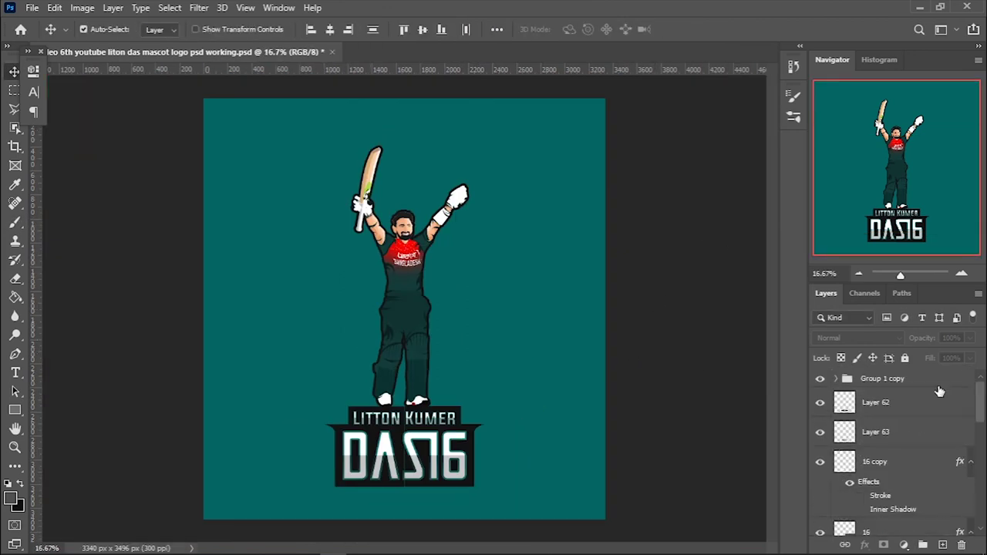
pyautogui.click(907, 481)
pyautogui.scroll(-3, 907, 481)
pyautogui.scroll(-3, 919, 467)
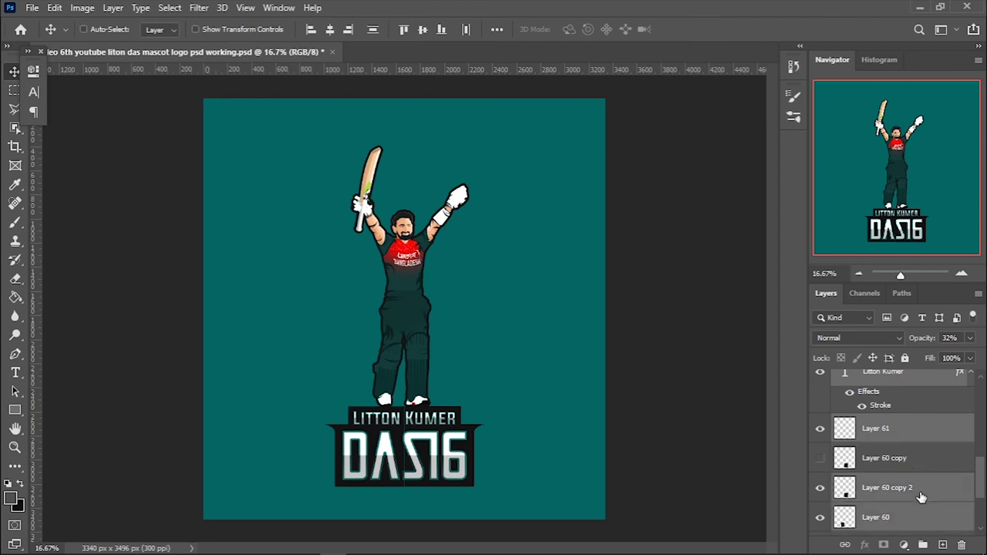
pyautogui.scroll(-5, 921, 502)
pyautogui.click(910, 396)
pyautogui.hotkey('ctrl', 'g')
# Give the new group a 24 px outside cyan Stroke outline
pyautogui.doubleClick(926, 378)
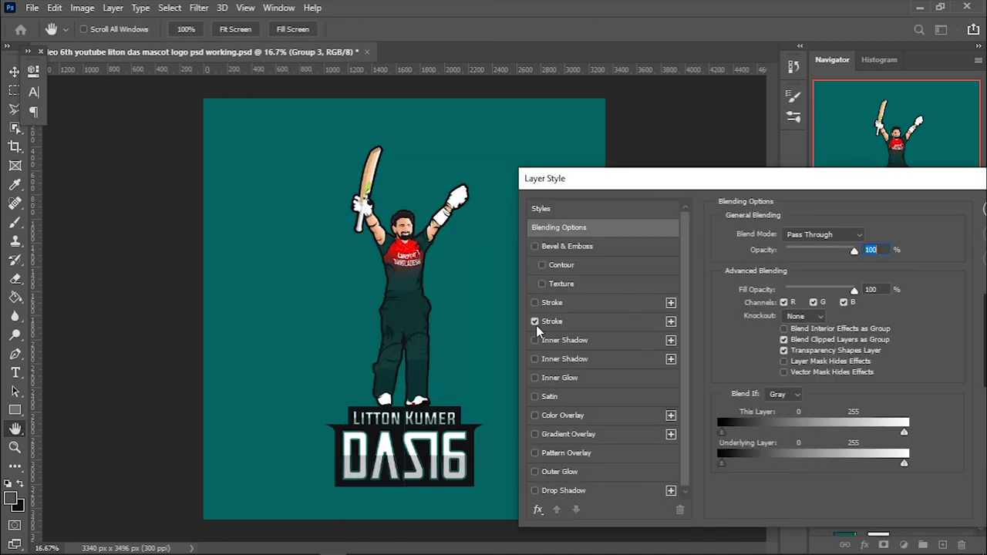
pyautogui.click(536, 321)
pyautogui.click(666, 396)
pyautogui.click(548, 252)
pyautogui.moveTo(548, 264); pyautogui.dragTo(557, 392)
pyautogui.click(875, 241)
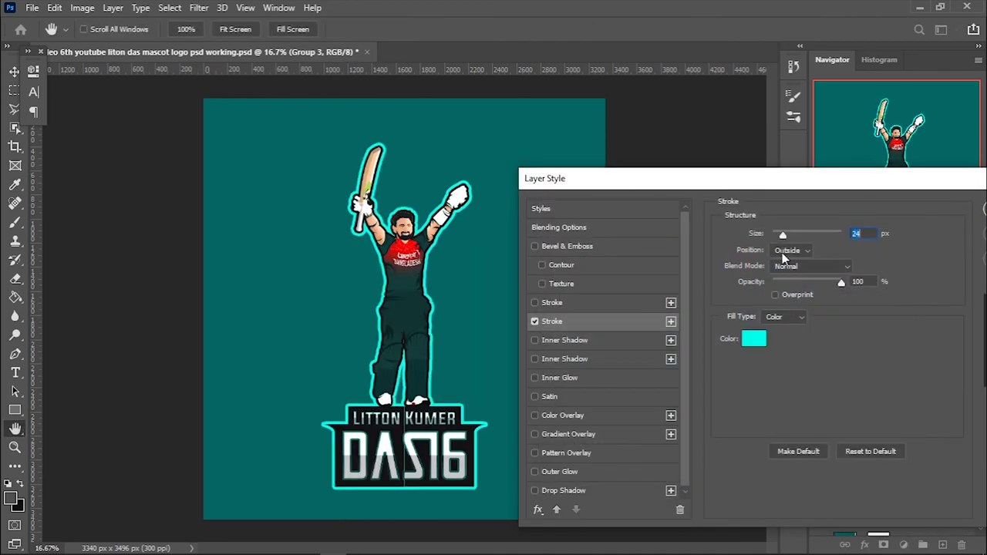
pyautogui.press('Return')
pyautogui.scroll(5, 293, 257)
# Draw a grass tuft with the Curvature Pen on a new layer and fill it green #2fb00c
pyautogui.scroll(-2, 895, 463)
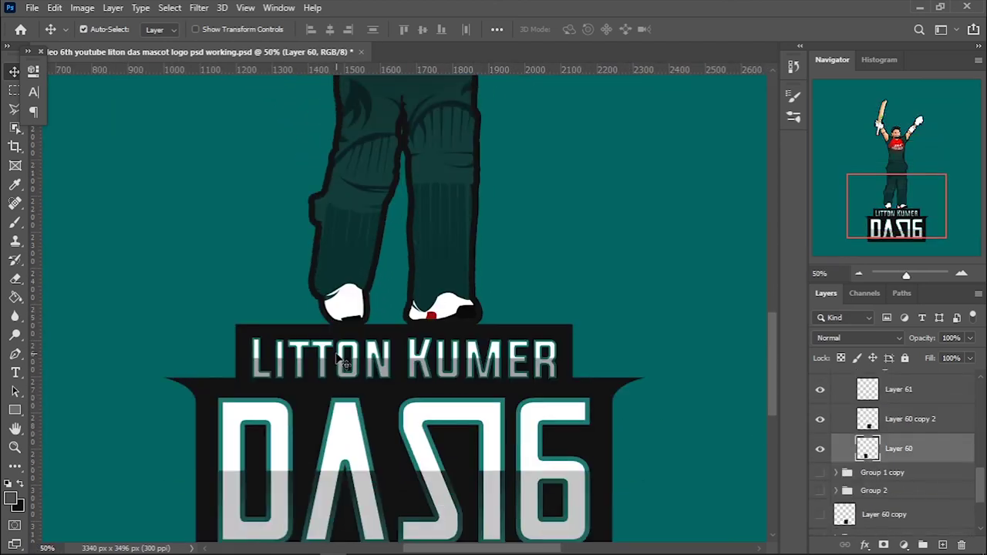
pyautogui.press('p')
pyautogui.scroll(1, 422, 368)
pyautogui.click(121, 339)
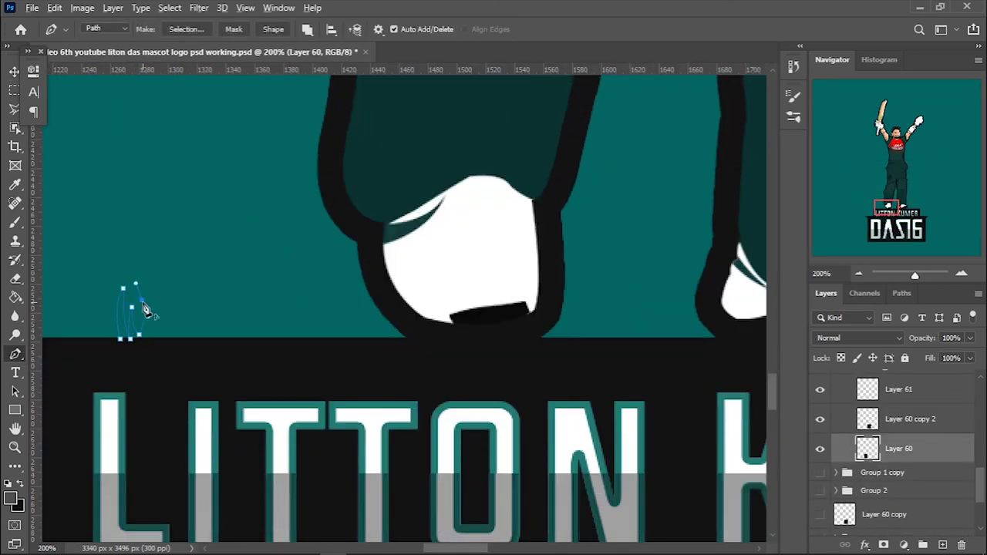
pyautogui.rightClick(15, 353)
pyautogui.click(69, 379)
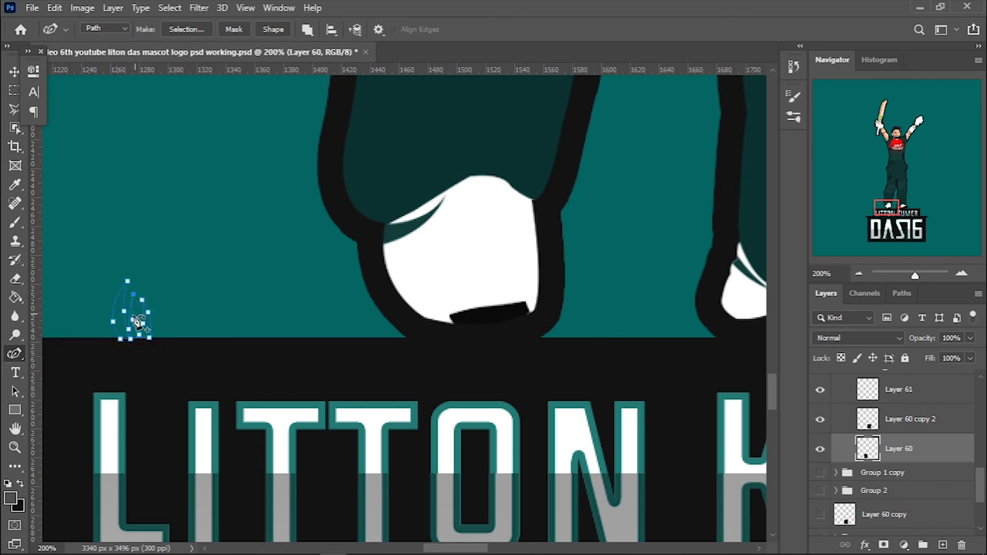
pyautogui.click(943, 546)
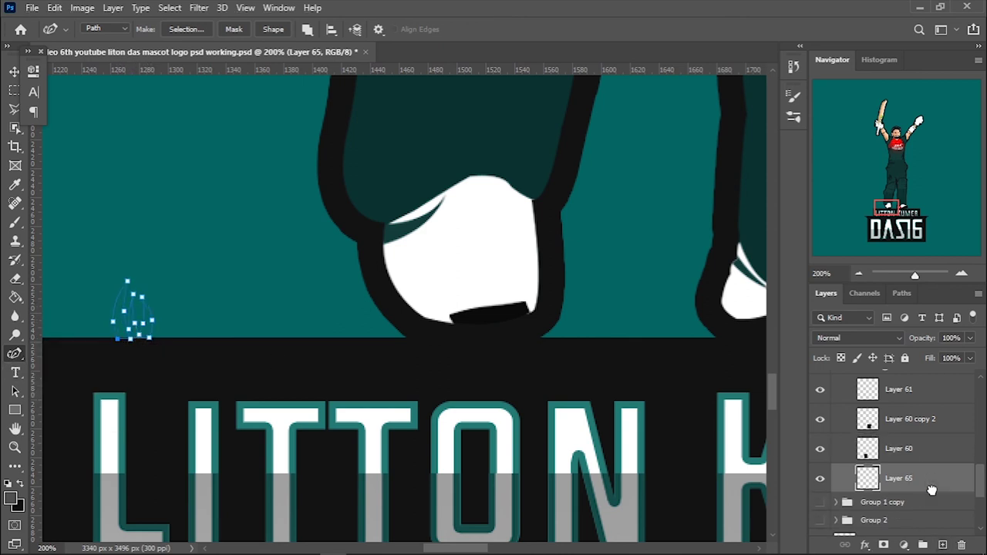
pyautogui.click(11, 499)
pyautogui.click(875, 242)
pyautogui.rightClick(123, 300)
pyautogui.click(155, 105)
# Add another new layer for grass and delete the finished pen path
pyautogui.scroll(1, 195, 396)
pyautogui.hotkey('ctrl', 'shift', 'alt', 'n')
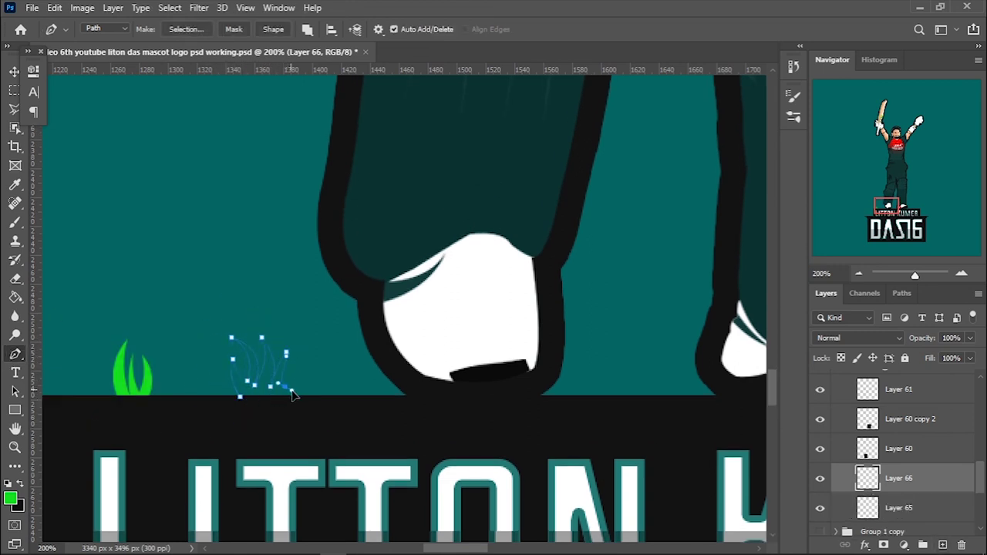
pyautogui.scroll(1, 324, 398)
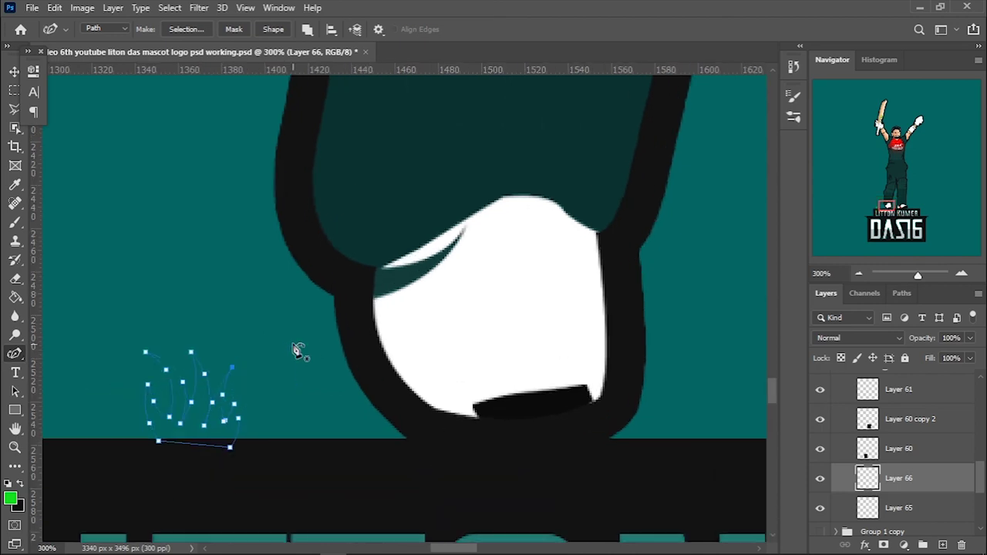
pyautogui.rightClick(201, 377)
pyautogui.click(292, 253)
pyautogui.hotkey('ctrl', '0')
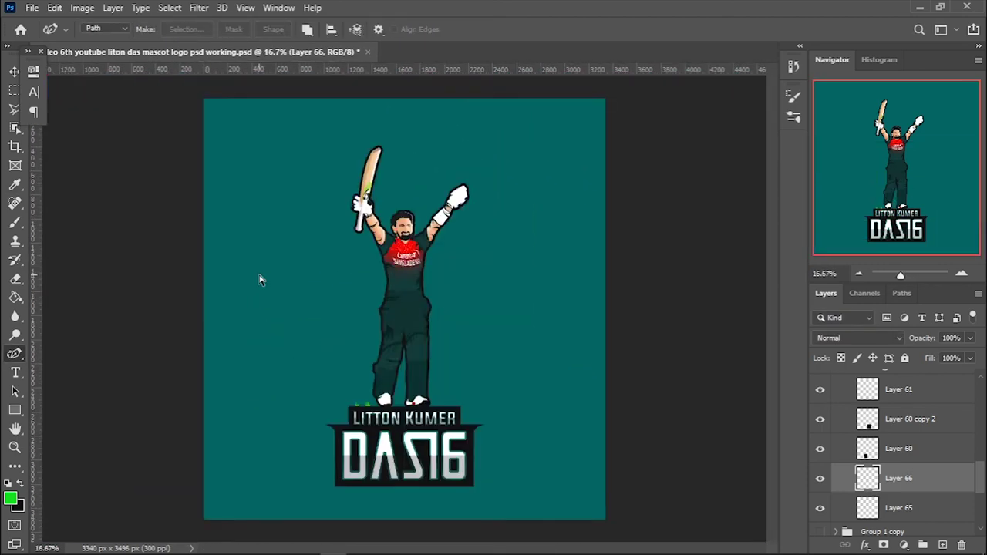
# Fill a second grass tuft path green on a new layer and move that layer lower
pyautogui.scroll(5, 319, 320)
pyautogui.scroll(2, 385, 448)
pyautogui.hotkey('ctrl', 'shift', 'alt', 'n')
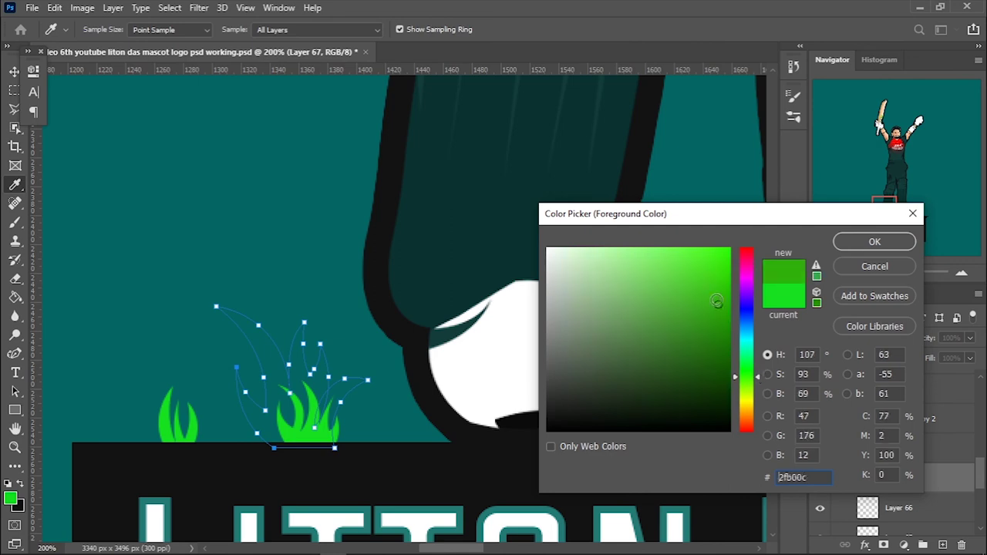
pyautogui.press('Escape')
pyautogui.rightClick(280, 382)
pyautogui.click(330, 147)
pyautogui.press('Return')
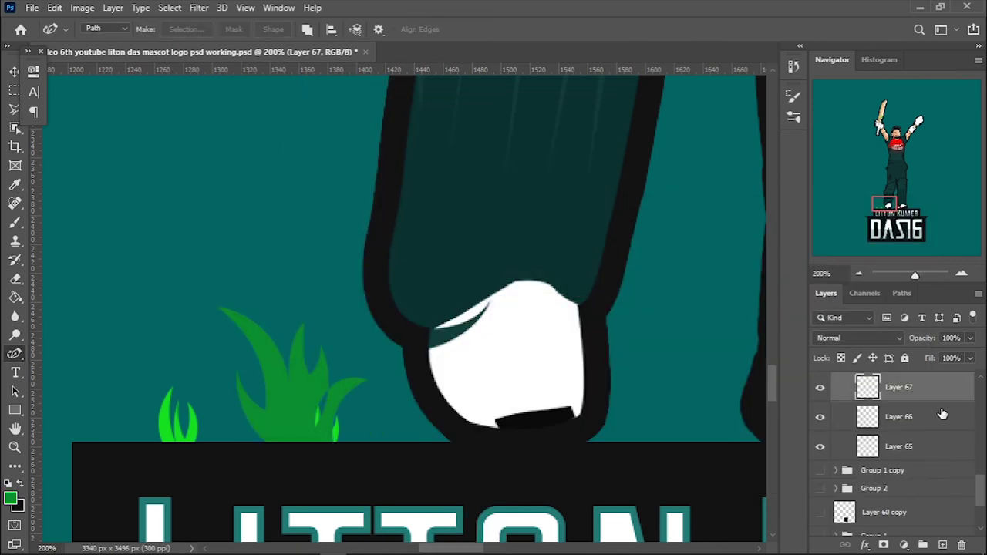
pyautogui.hotkey('ctrl', '[')
pyautogui.hotkey('ctrl', '[')
pyautogui.hotkey('ctrl', '0')
pyautogui.scroll(10, 401, 320)
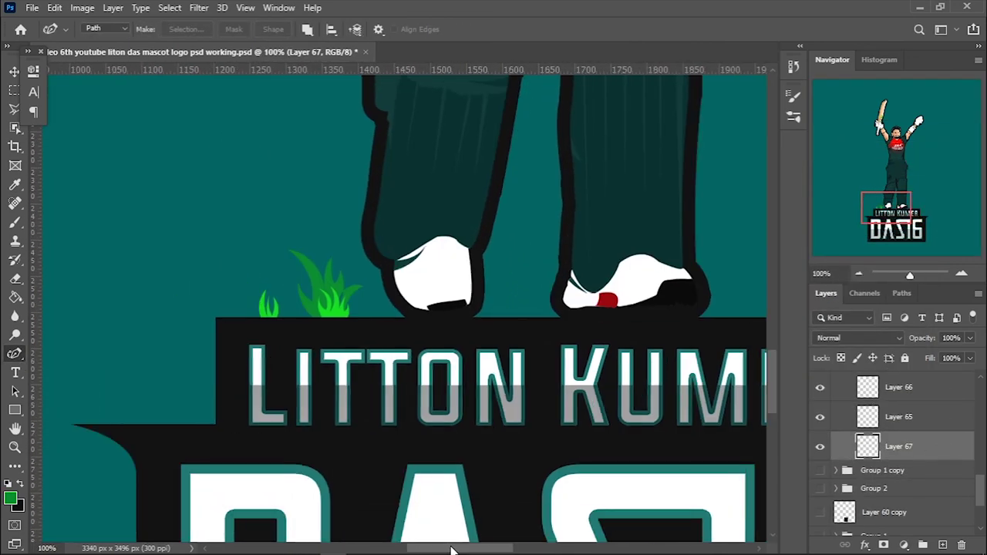
# Add another layer and outline a further curved grass tuft beside the cricketer's feet
pyautogui.hotkey('ctrl', 'shift', 'alt', 'n')
pyautogui.click(188, 398)
pyautogui.moveTo(144, 306); pyautogui.dragTo(91, 298)
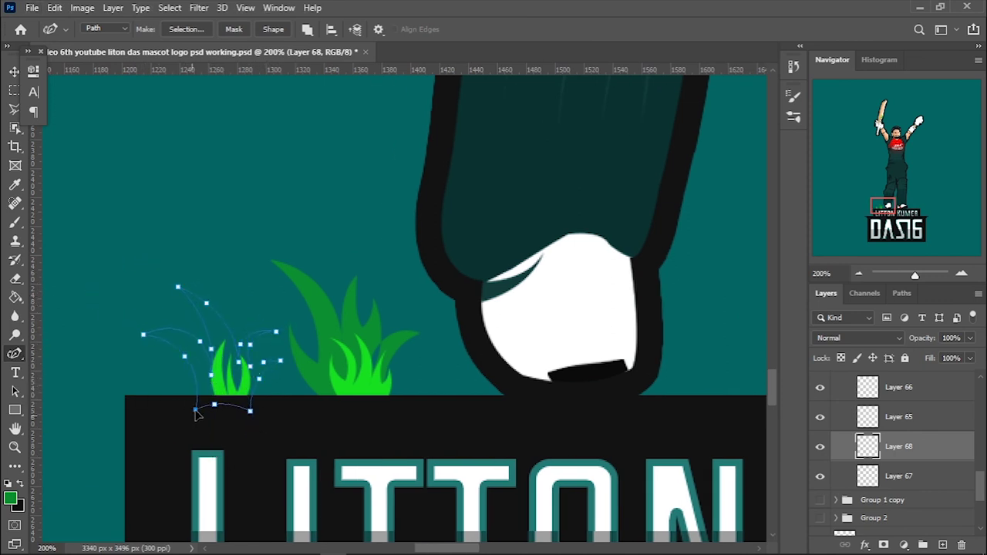
pyautogui.rightClick(342, 203)
# Fill the new grass tuft with green and zoom out to review the design
pyautogui.click(386, 290)
pyautogui.press('Return')
pyautogui.hotkey('ctrl', '0')
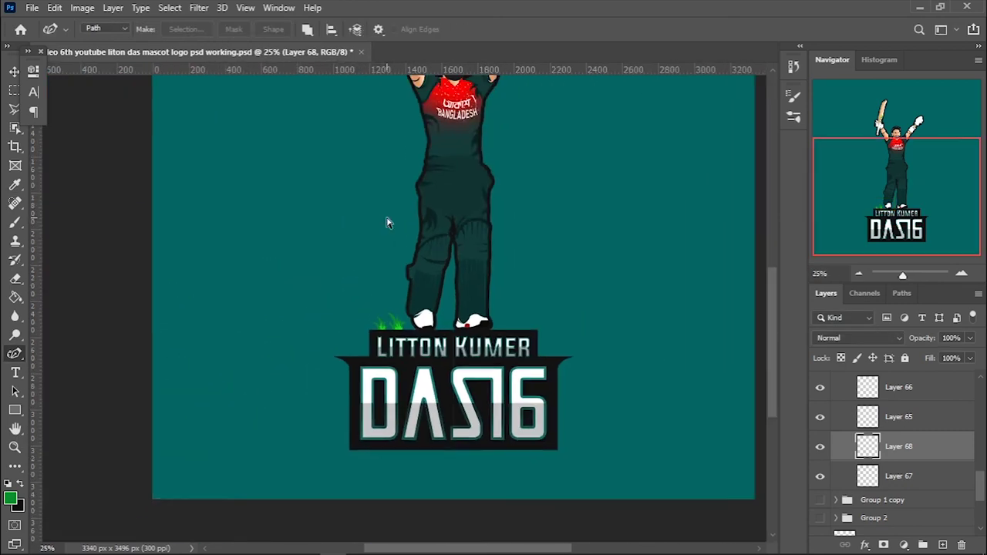
pyautogui.scroll(5, 388, 220)
# Duplicate the grass tuft and place the copy between the cricketer's feet
pyautogui.click(877, 432)
pyautogui.hotkey('ctrl', 'j')
pyautogui.hotkey('ctrl', 't')
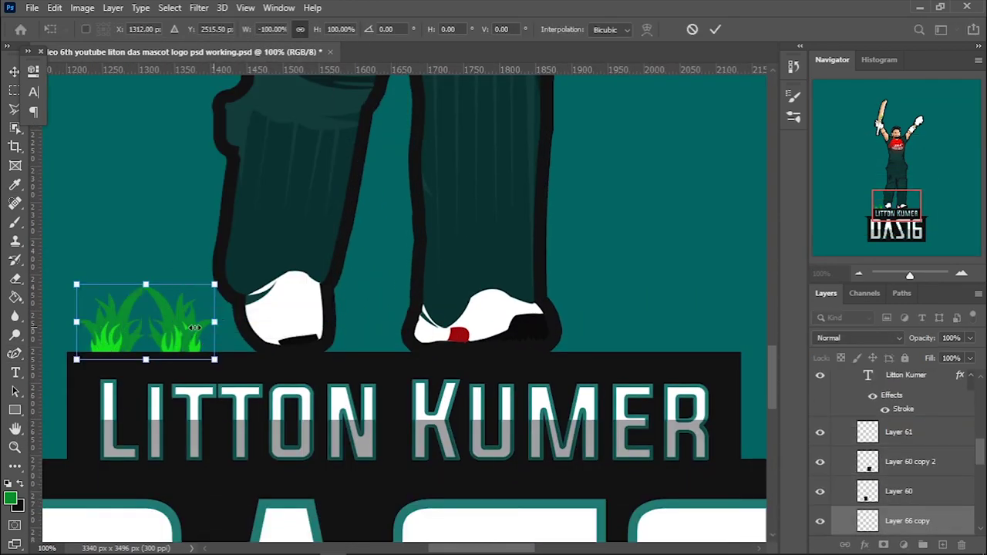
pyautogui.moveTo(146, 324); pyautogui.dragTo(393, 322)
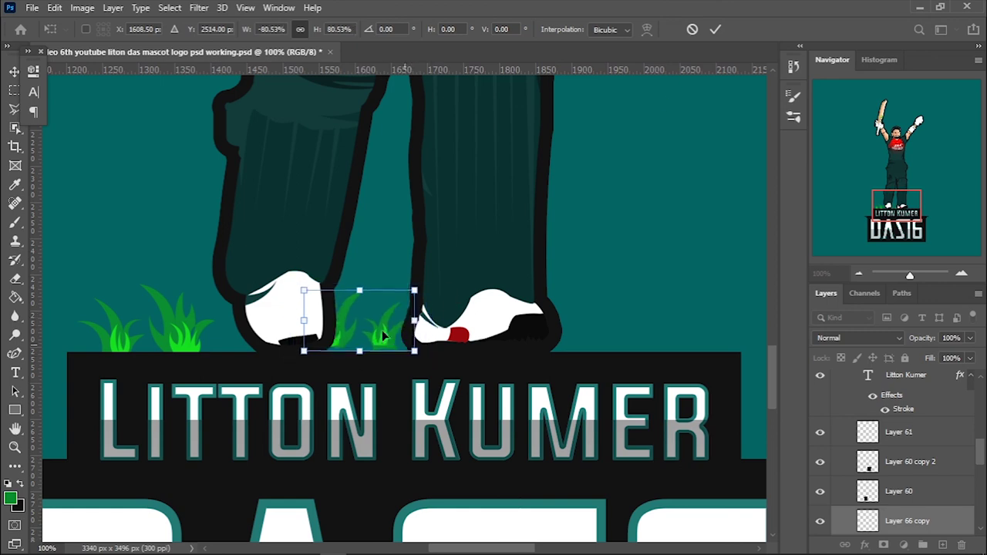
pyautogui.press('Return')
pyautogui.scroll(-5, 536, 292)
pyautogui.scroll(3, 407, 478)
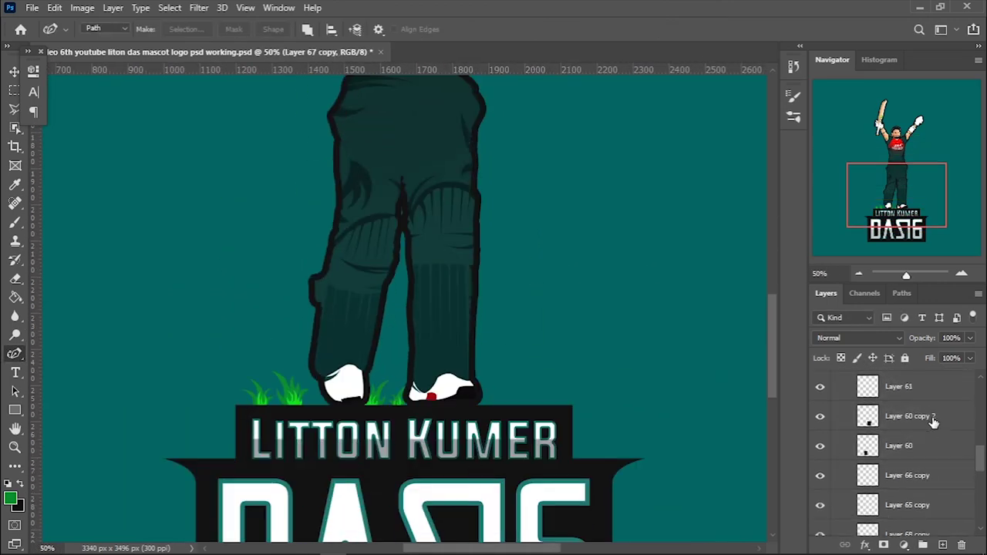
pyautogui.scroll(-3, 922, 433)
# Shift a grass copy along the banner top
pyautogui.hotkey('ctrl', 't')
pyautogui.moveTo(324, 393); pyautogui.dragTo(347, 403)
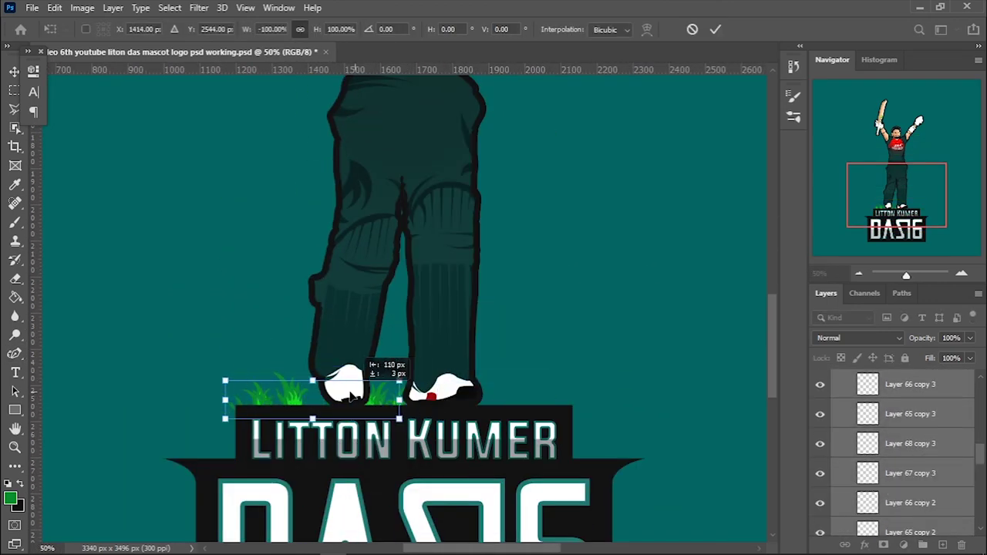
pyautogui.rightClick(348, 403)
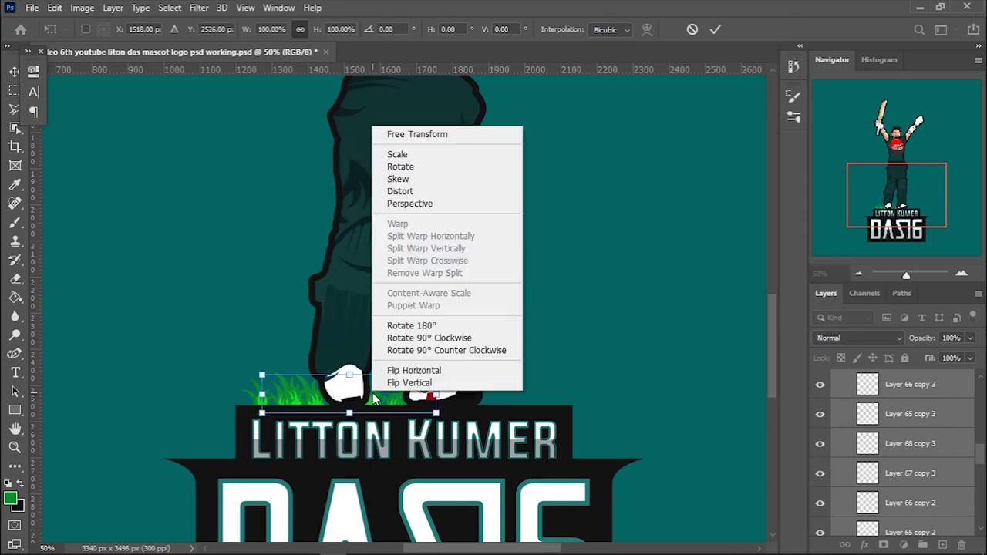
pyautogui.press('Escape')
pyautogui.press('Return')
pyautogui.press('p')
pyautogui.scroll(-3, 625, 326)
pyautogui.scroll(4, 401, 494)
# Mirror a grass copy horizontally and move it along the banner top
pyautogui.hotkey('ctrl', 't')
pyautogui.rightClick(417, 144)
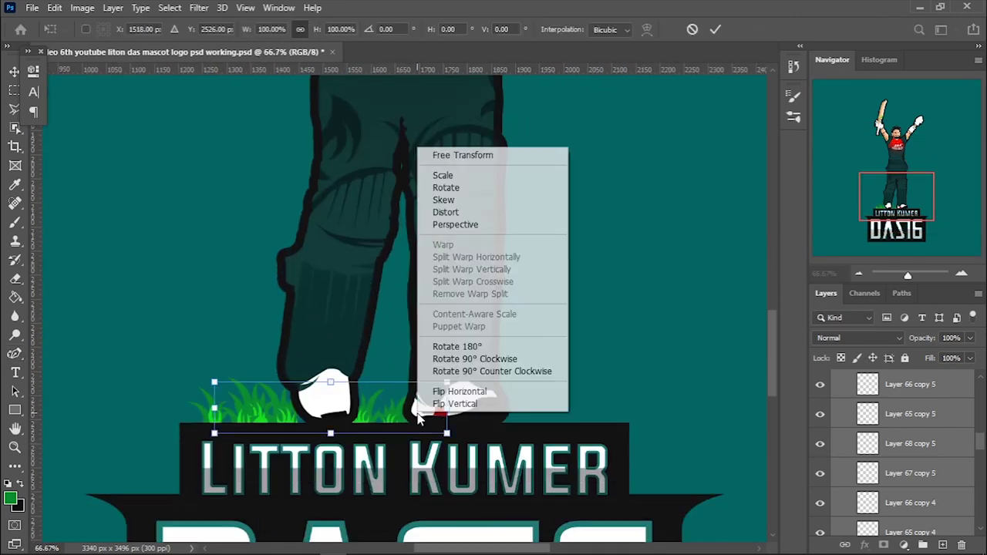
pyautogui.click(441, 386)
pyautogui.moveTo(395, 411); pyautogui.dragTo(506, 415)
pyautogui.press('Return')
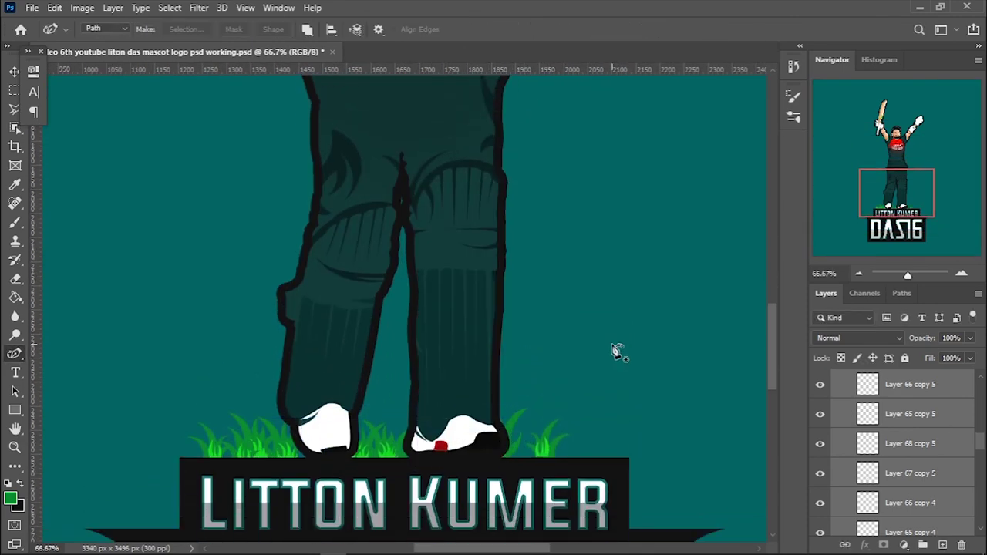
pyautogui.scroll(-3, 617, 347)
pyautogui.scroll(2, 617, 347)
# Move a grass copy further along the banner, flipped back to face the original way
pyautogui.hotkey('ctrl', 't')
pyautogui.moveTo(487, 448); pyautogui.dragTo(528, 450)
pyautogui.click(558, 401)
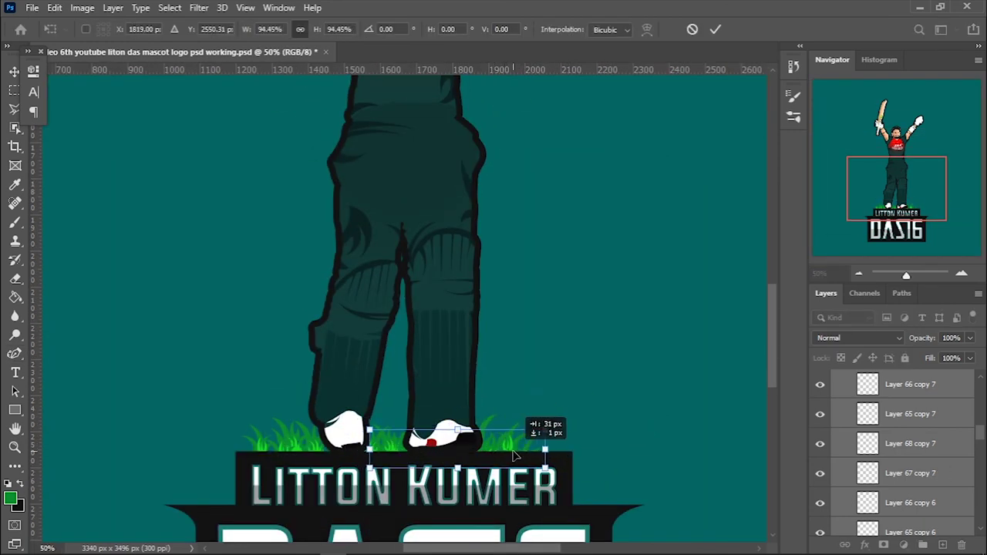
pyautogui.press('Return')
# Add a slightly tilted grass copy further right along the banner top
pyautogui.hotkey('ctrl', 'j')
pyautogui.hotkey('ctrl', 't')
pyautogui.moveTo(387, 453); pyautogui.dragTo(540, 453)
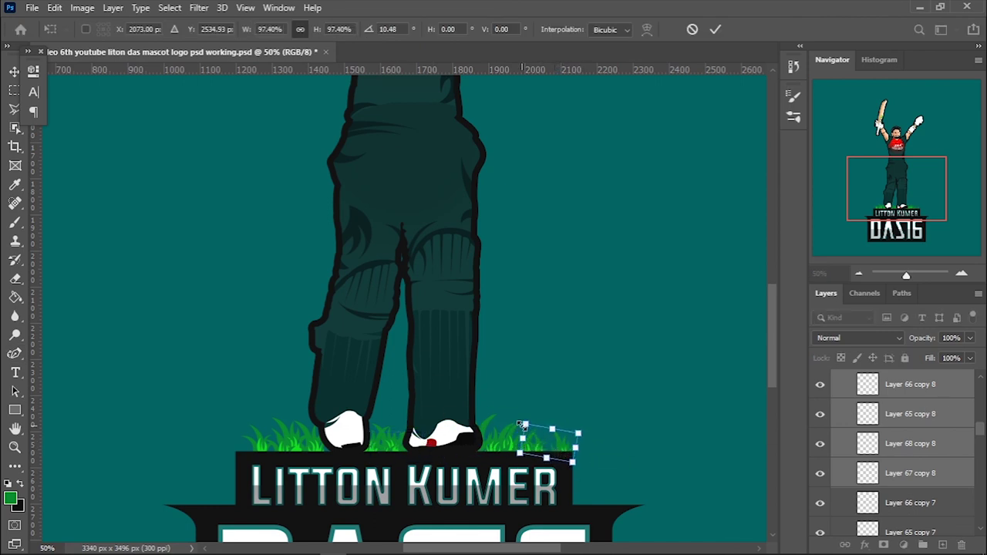
pyautogui.press('Return')
pyautogui.scroll(-1, 650, 423)
# Add another horizontally mirrored grass copy along the banner
pyautogui.hotkey('ctrl', 'j')
pyautogui.hotkey('ctrl', 't')
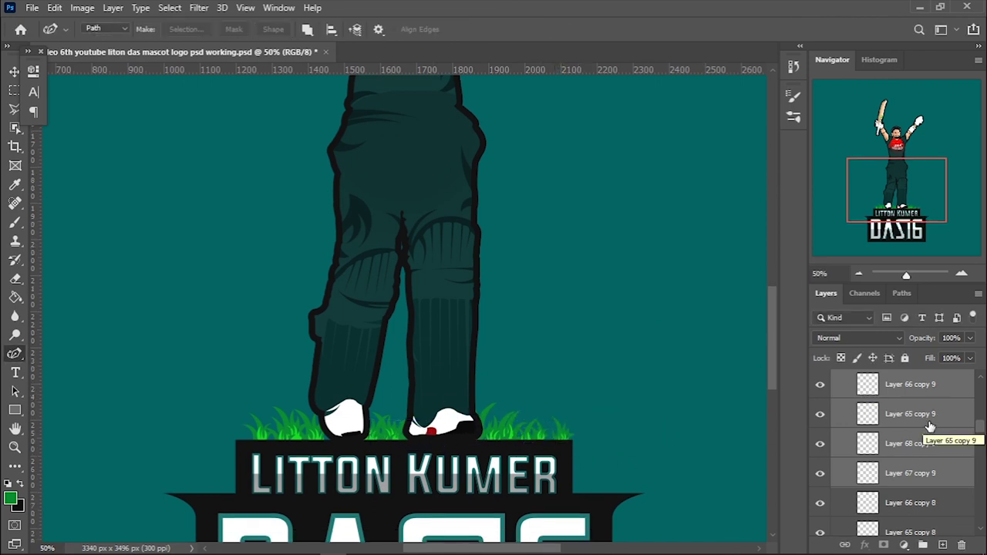
pyautogui.rightClick(573, 432)
pyautogui.click(649, 414)
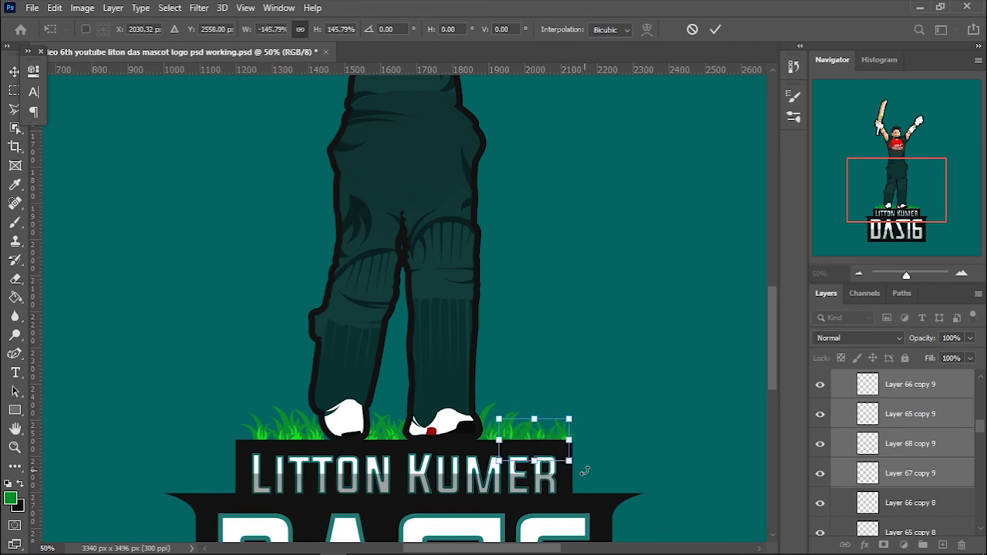
pyautogui.press('Return')
pyautogui.hotkey('ctrl', '-')
# Add two more grass copies to finish the row, ending at Layer 66 copy 14
pyautogui.hotkey('ctrl', 'j')
pyautogui.hotkey('ctrl', 't')
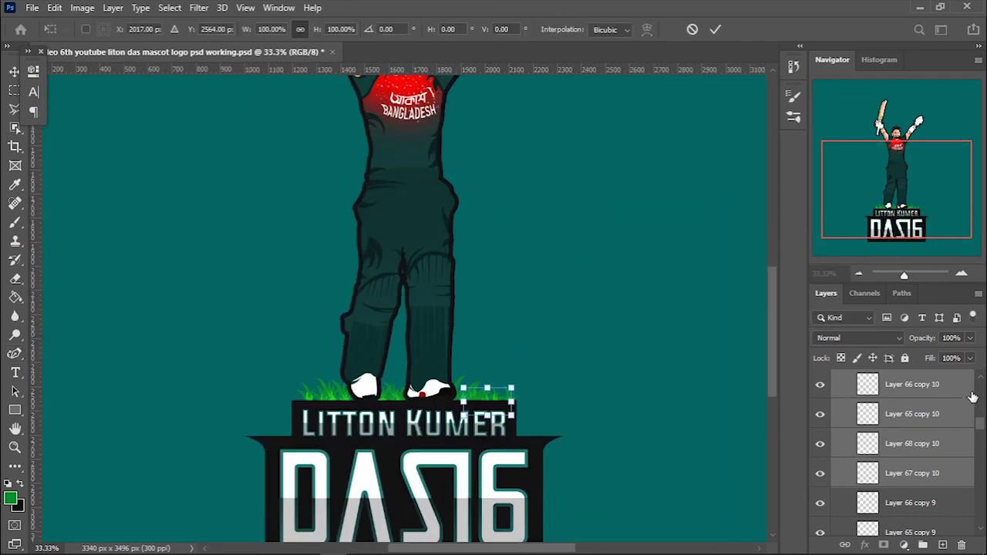
pyautogui.press('Return')
pyautogui.hotkey('ctrl', 'j')
pyautogui.hotkey('ctrl', 't')
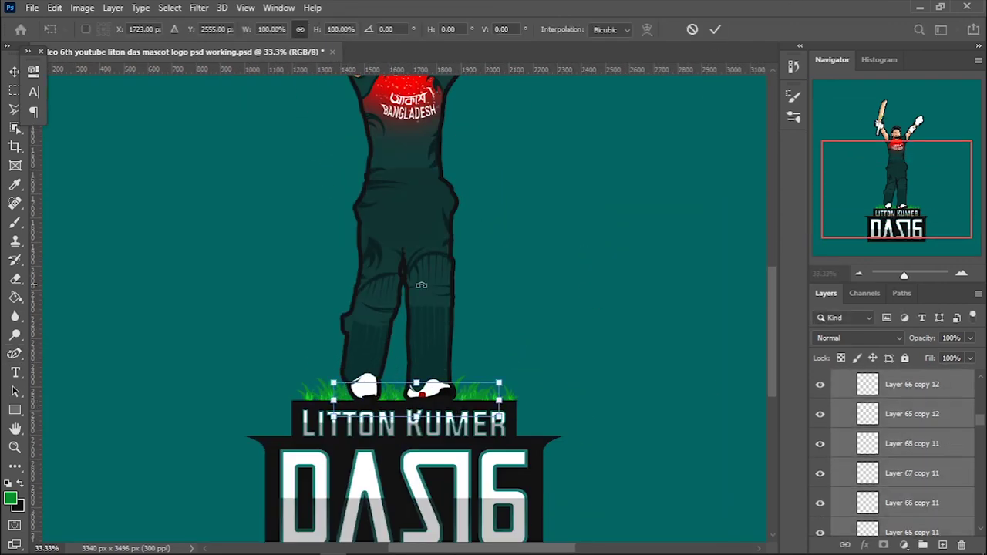
pyautogui.press('Return')
pyautogui.press('p')
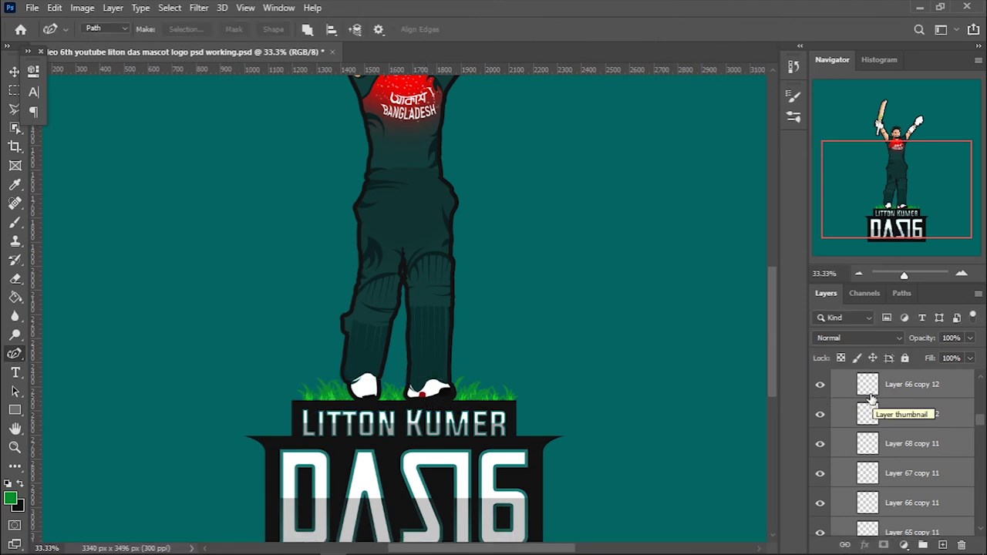
pyautogui.hotkey('ctrl', 't')
# Select all the grass tuft copy layers in the Layers panel
pyautogui.press('Return')
pyautogui.hotkey('ctrl', '-')
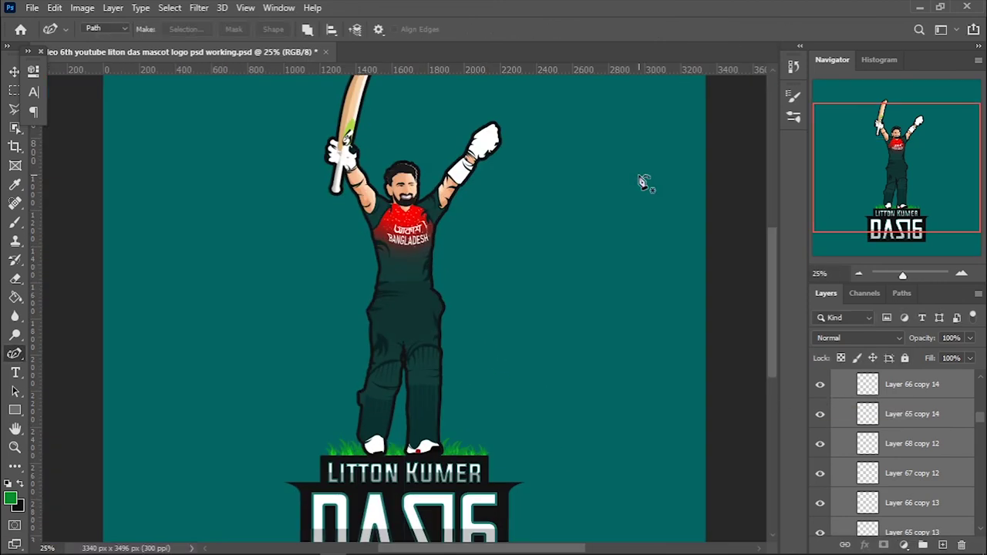
pyautogui.scroll(5, 920, 460)
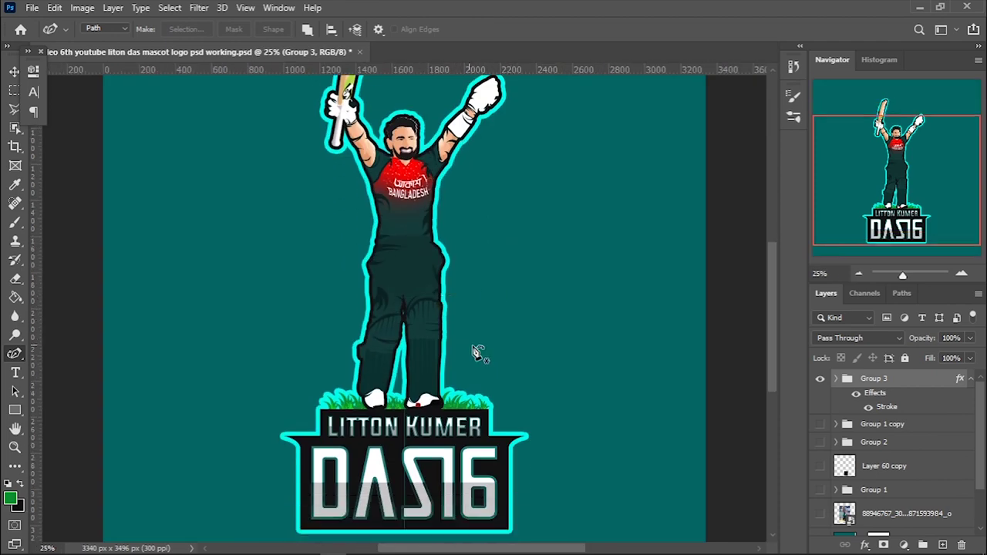
pyautogui.scroll(-5, 912, 463)
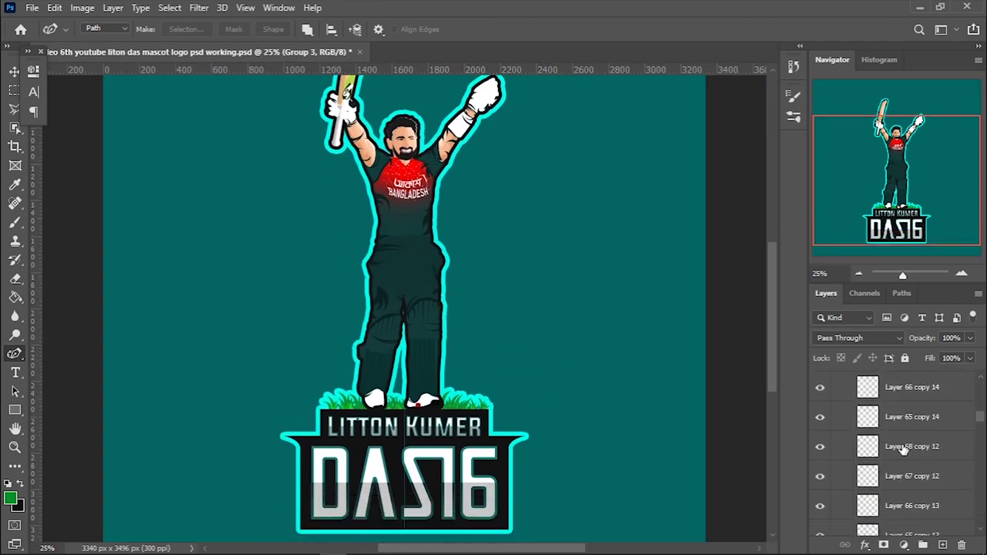
pyautogui.click(888, 381)
pyautogui.keyDown('shift'); pyautogui.click(885, 440); pyautogui.keyUp('shift')
pyautogui.scroll(-10, 887, 463)
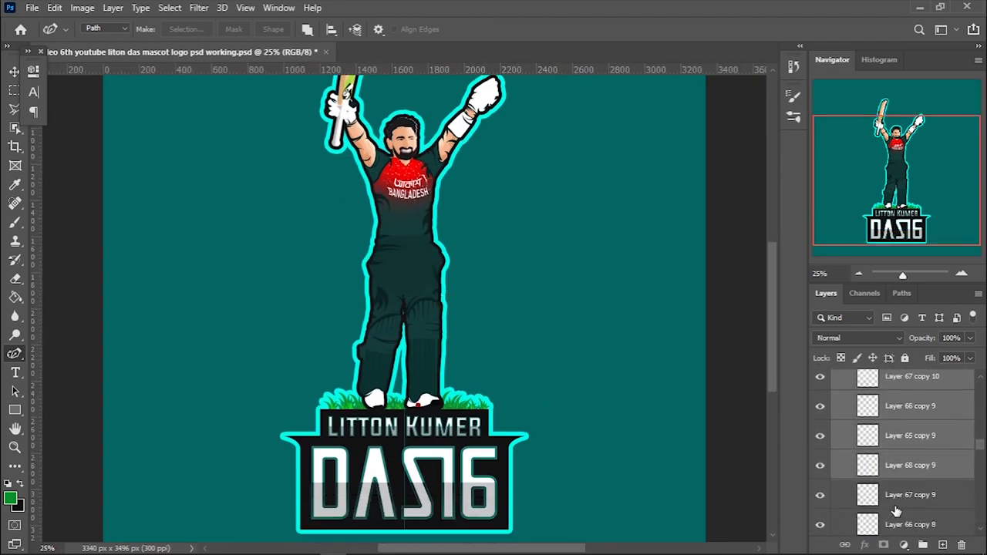
pyautogui.keyDown('shift'); pyautogui.click(895, 438); pyautogui.keyUp('shift')
pyautogui.scroll(-5, 895, 478)
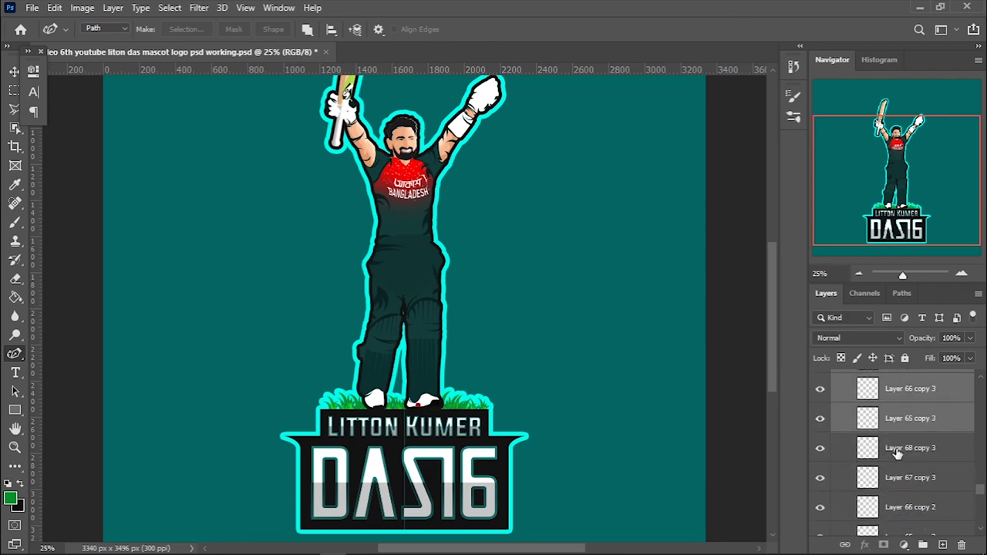
pyautogui.keyDown('shift'); pyautogui.click(898, 509); pyautogui.keyUp('shift')
pyautogui.scroll(5, 897, 463)
# Group them as Group 4 and give it a 35 px black Stroke positioned Outside
pyautogui.hotkey('ctrl', 'g')
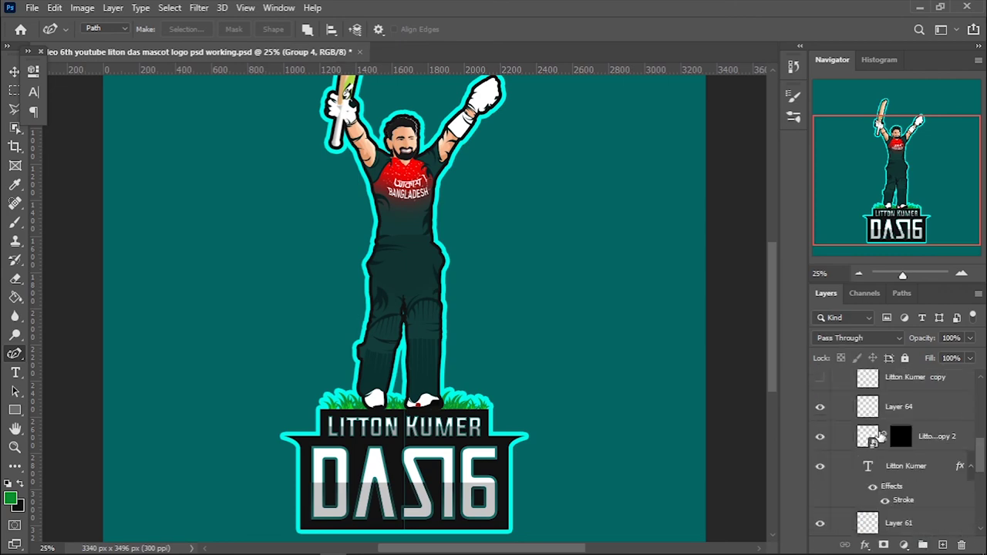
pyautogui.doubleClick(926, 472)
pyautogui.click(531, 326)
pyautogui.click(770, 255)
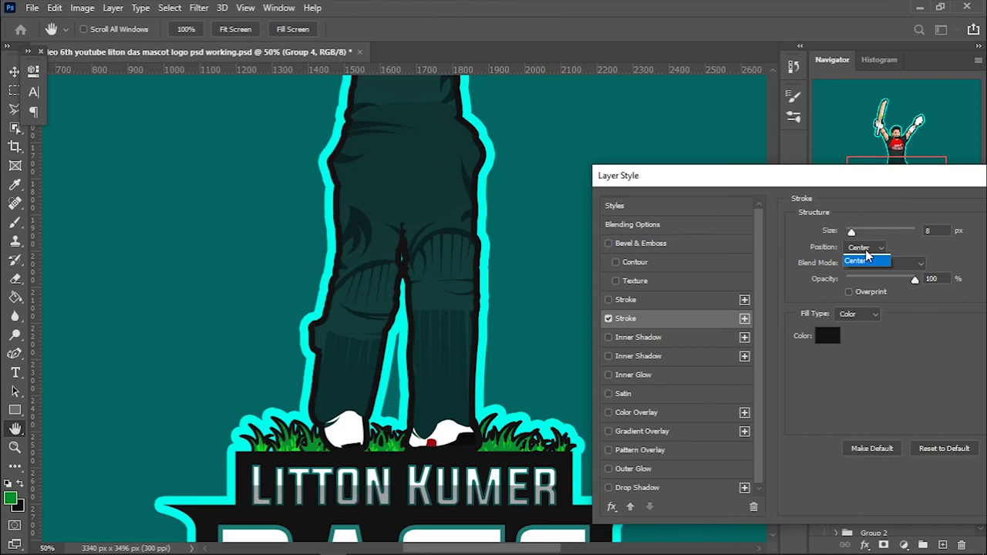
pyautogui.click(858, 234)
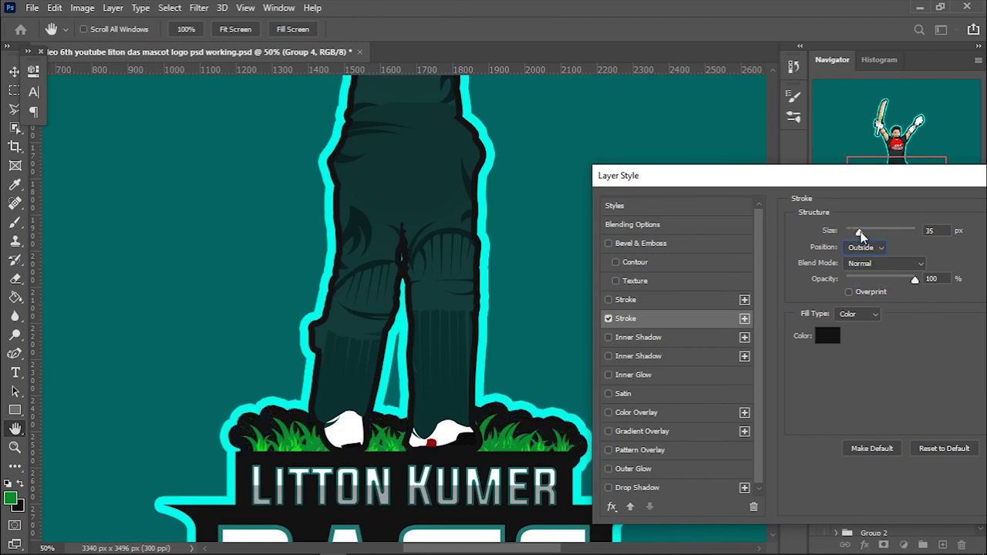